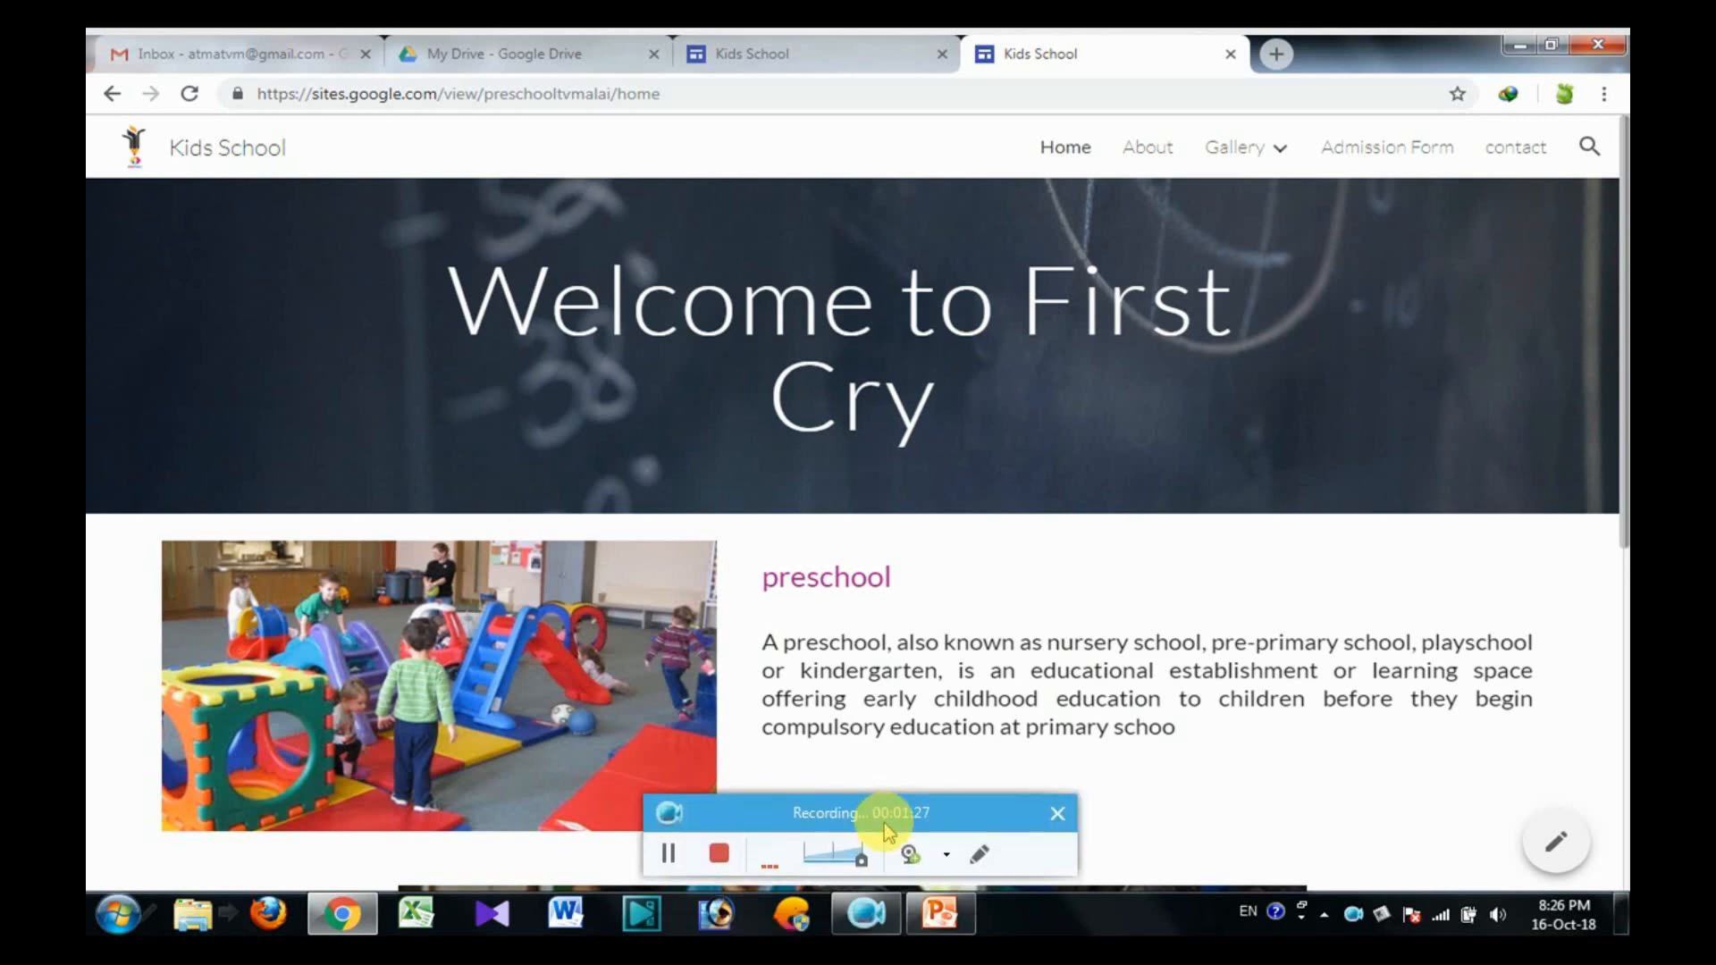
pyautogui.click(670, 852)
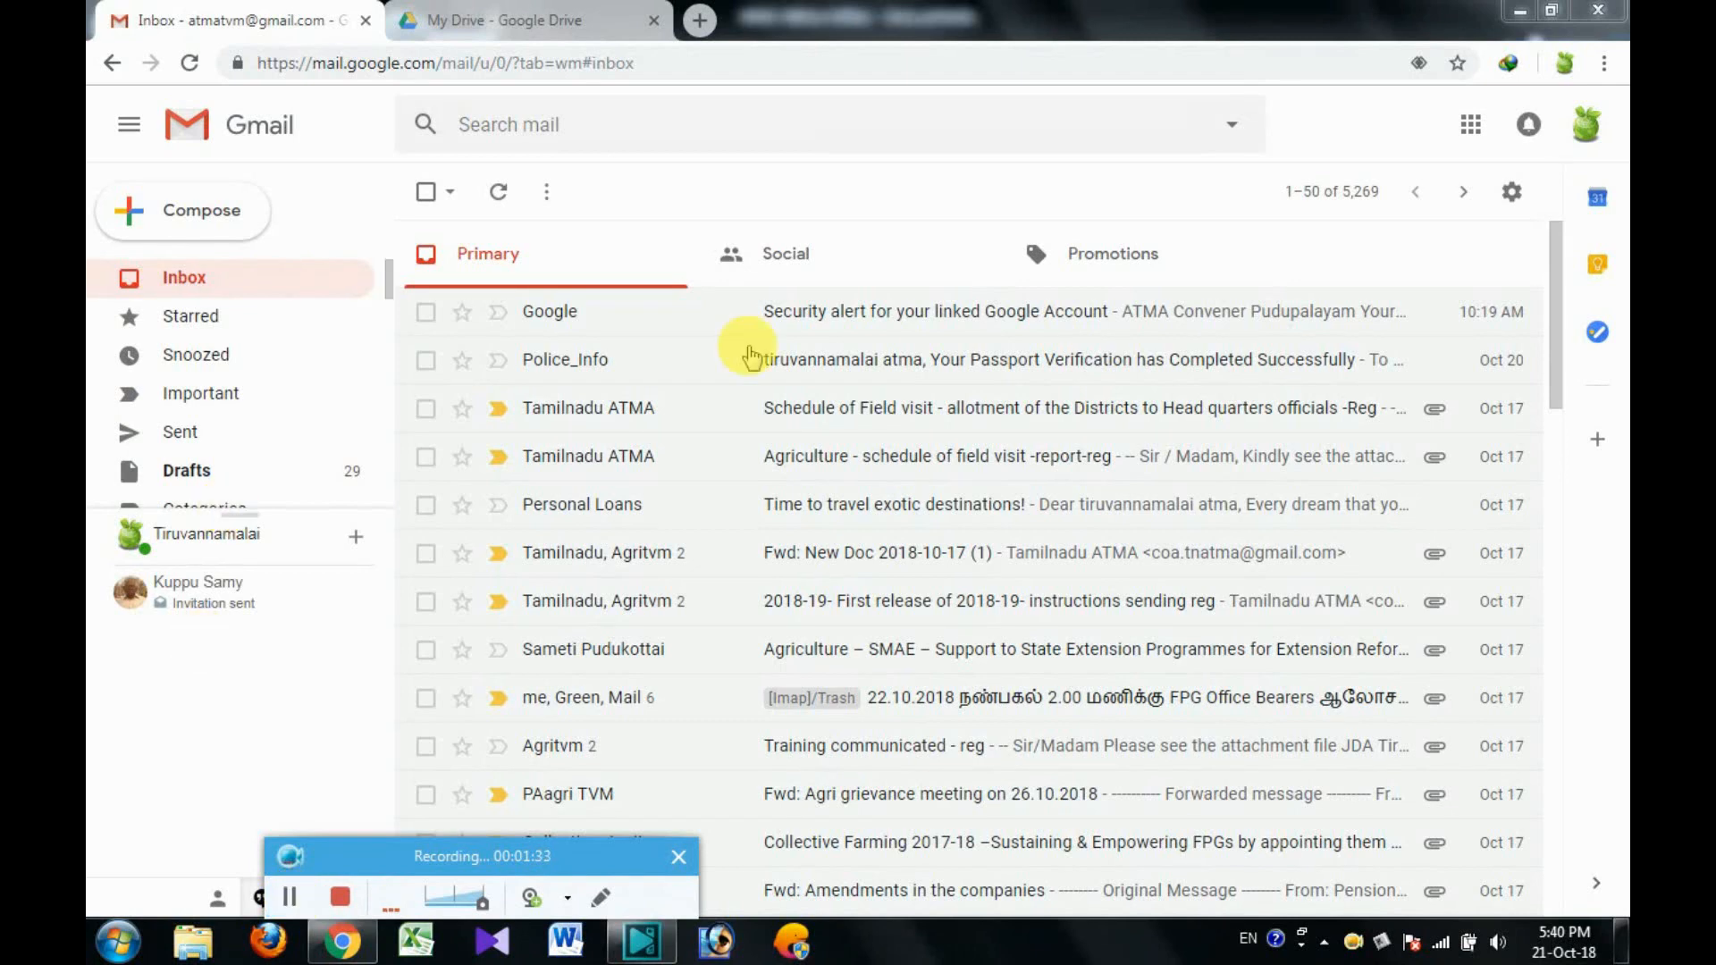
# - Go from Gmail to Google Drive and create a new Google Sites site in My Drive
pyautogui.click(1466, 136)
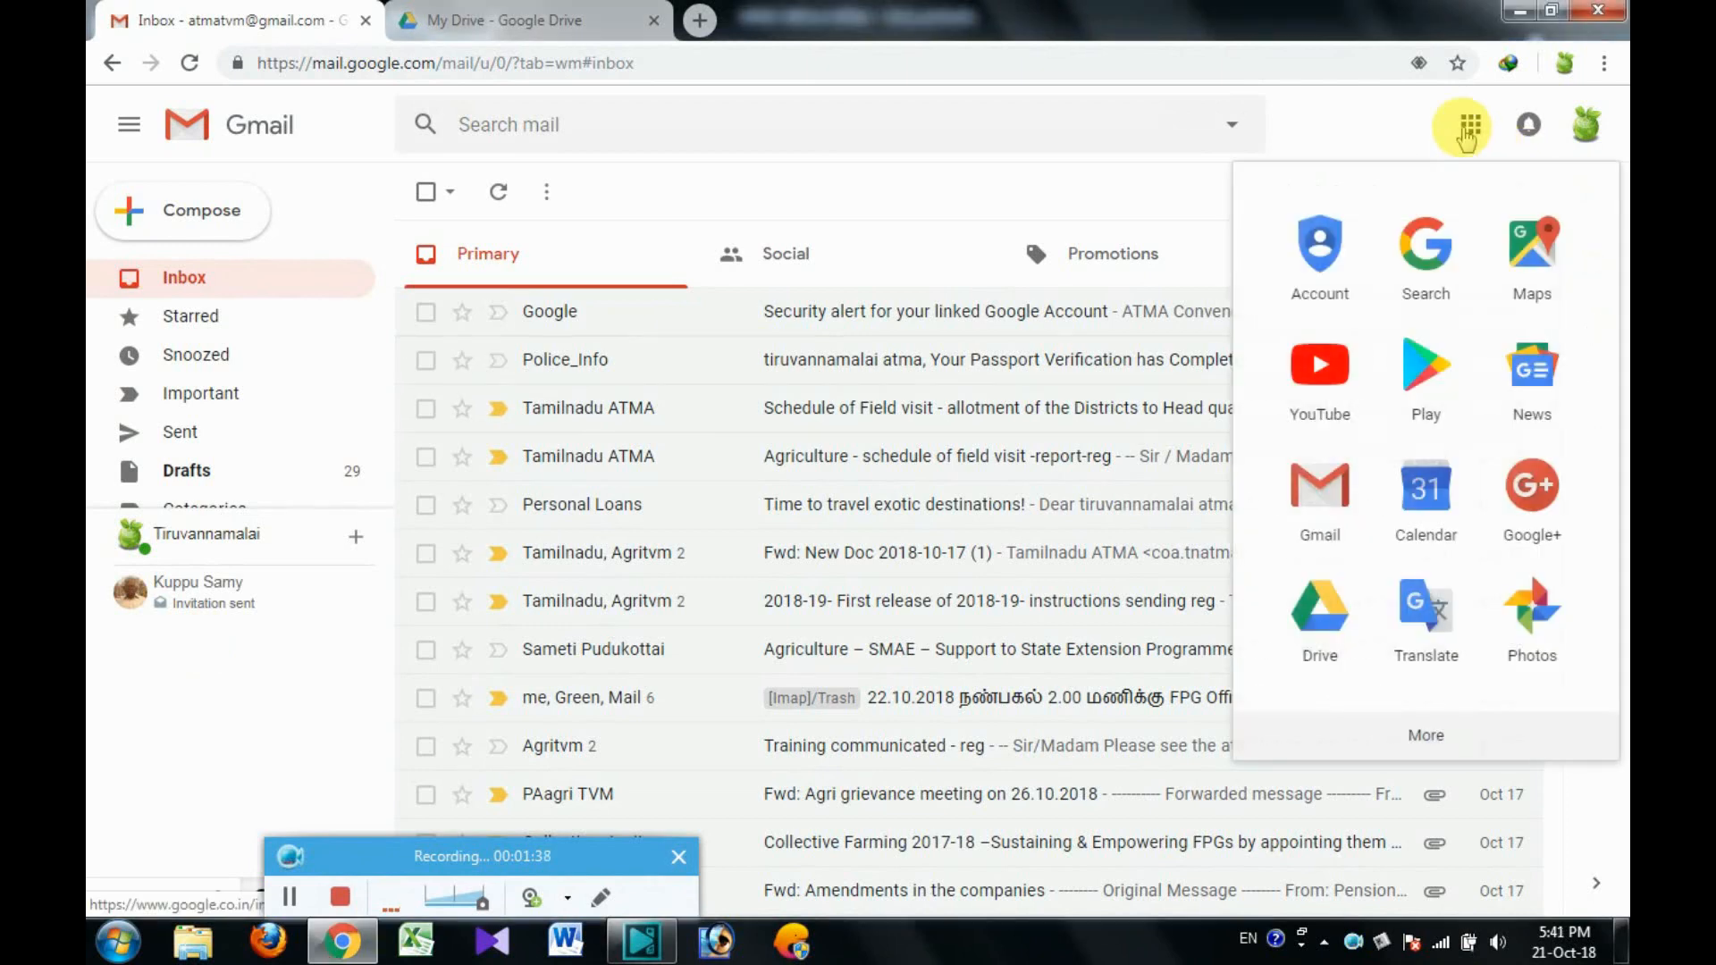
pyautogui.click(1338, 617)
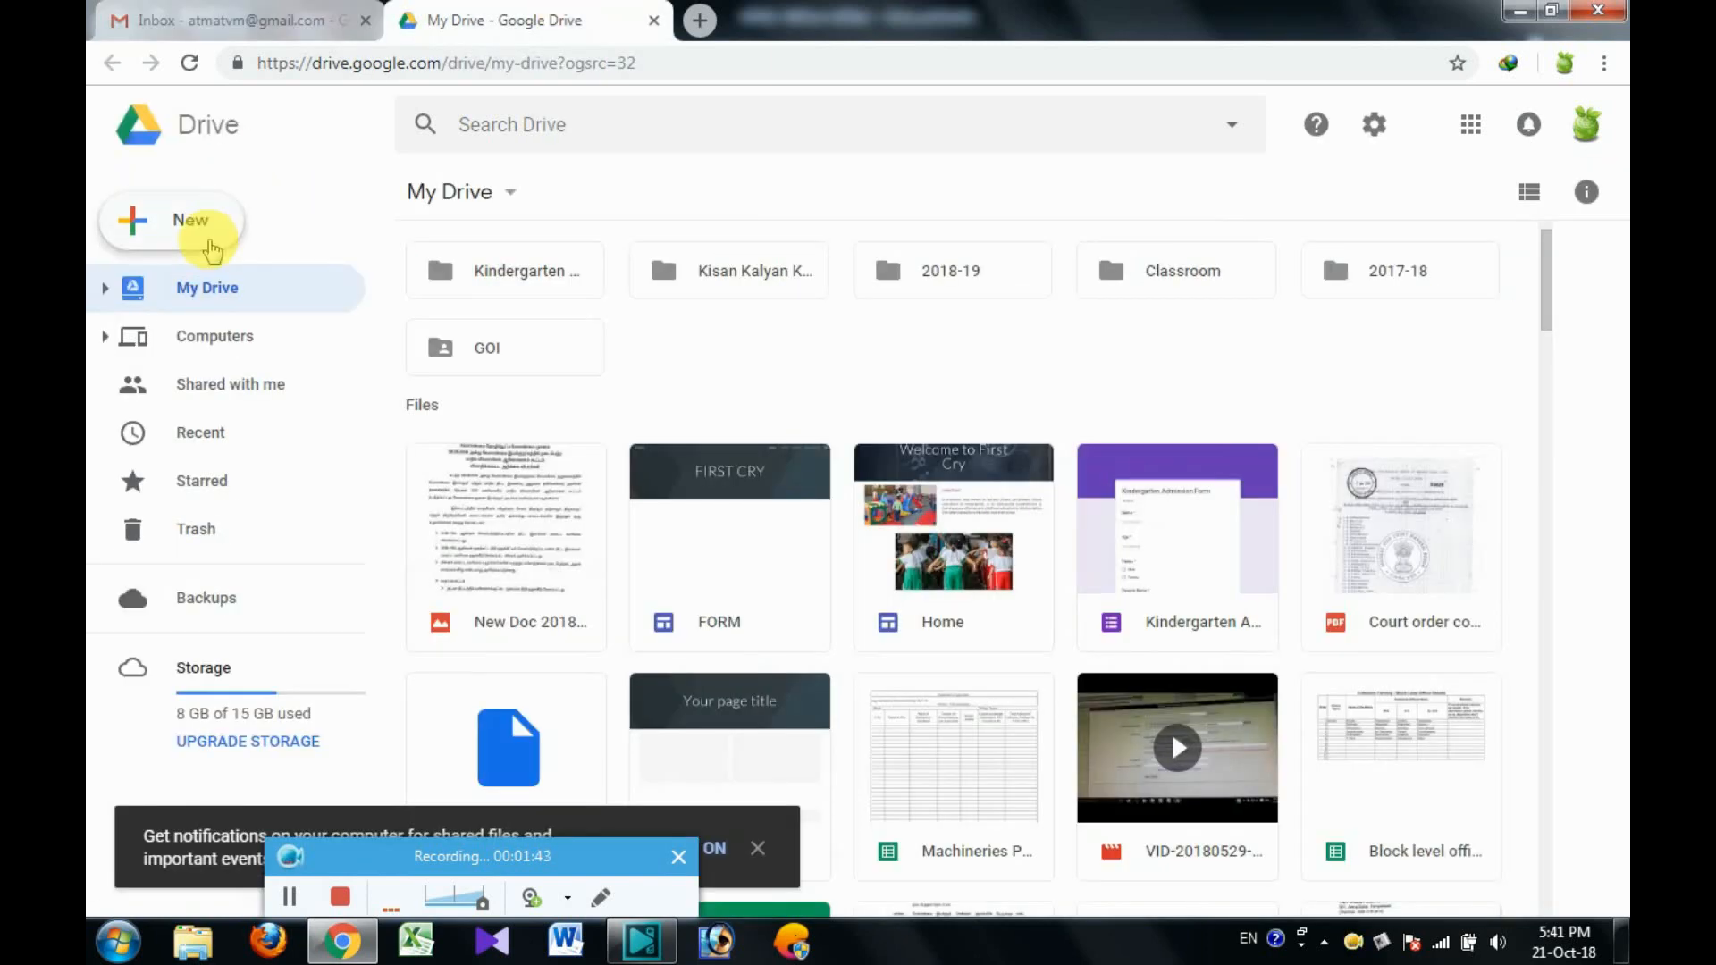
pyautogui.click(211, 246)
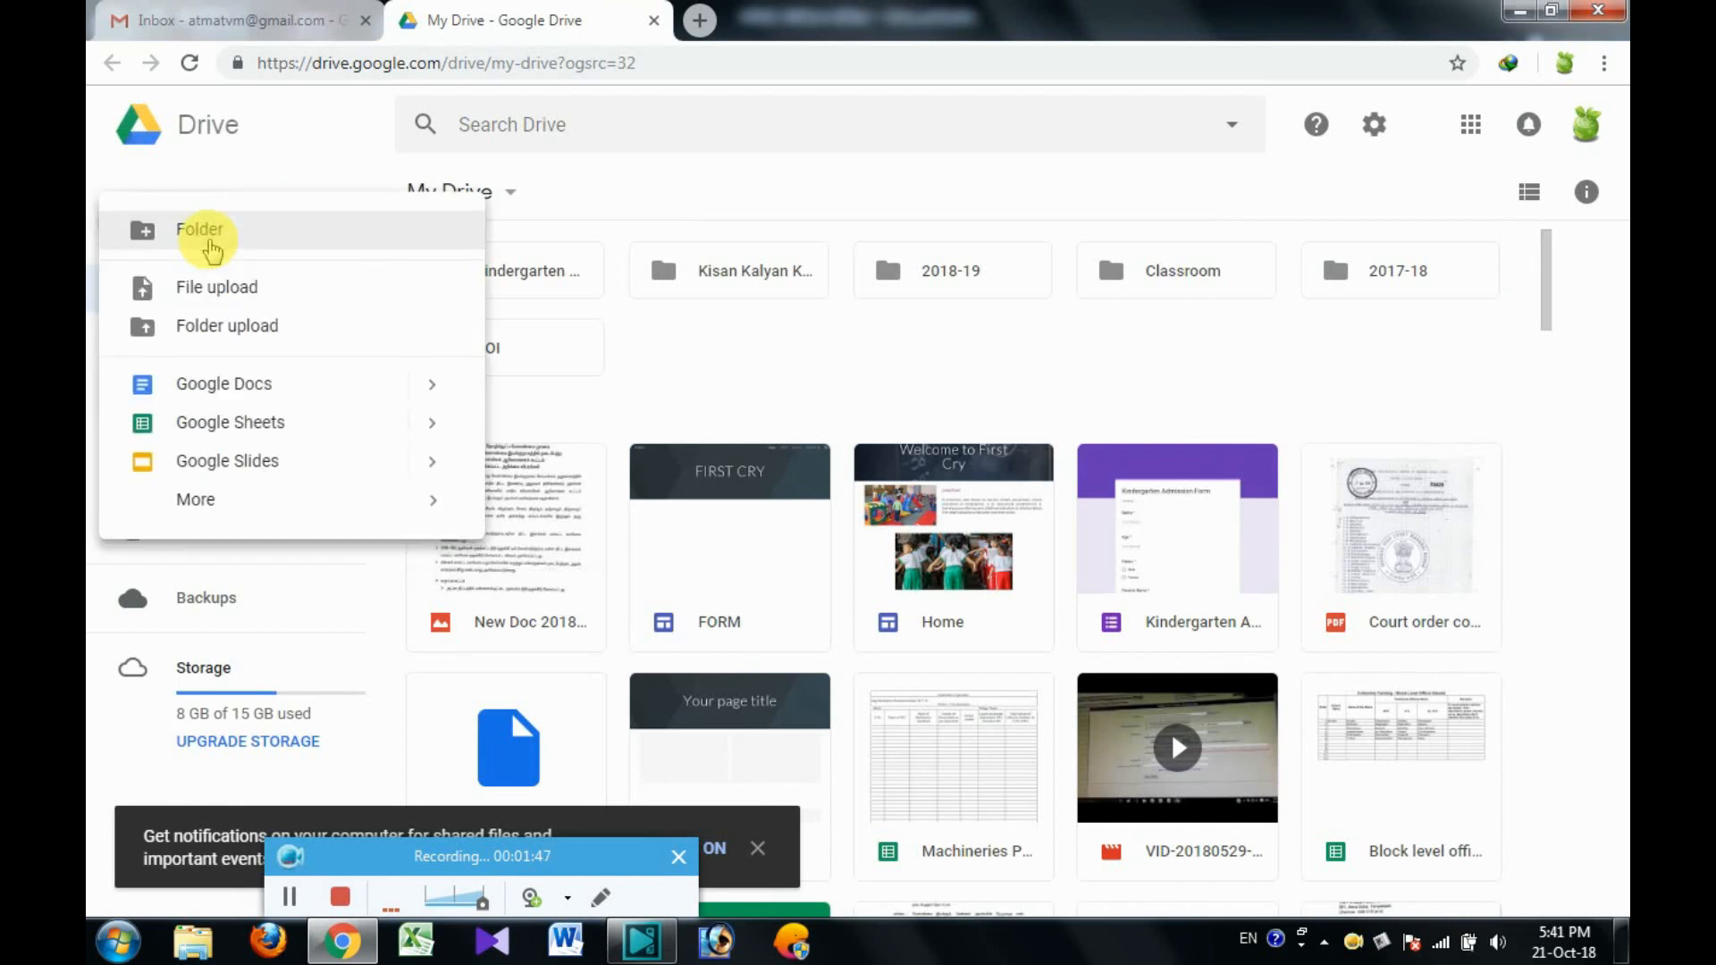
pyautogui.click(316, 144)
pyautogui.click(201, 215)
pyautogui.moveTo(240, 502)
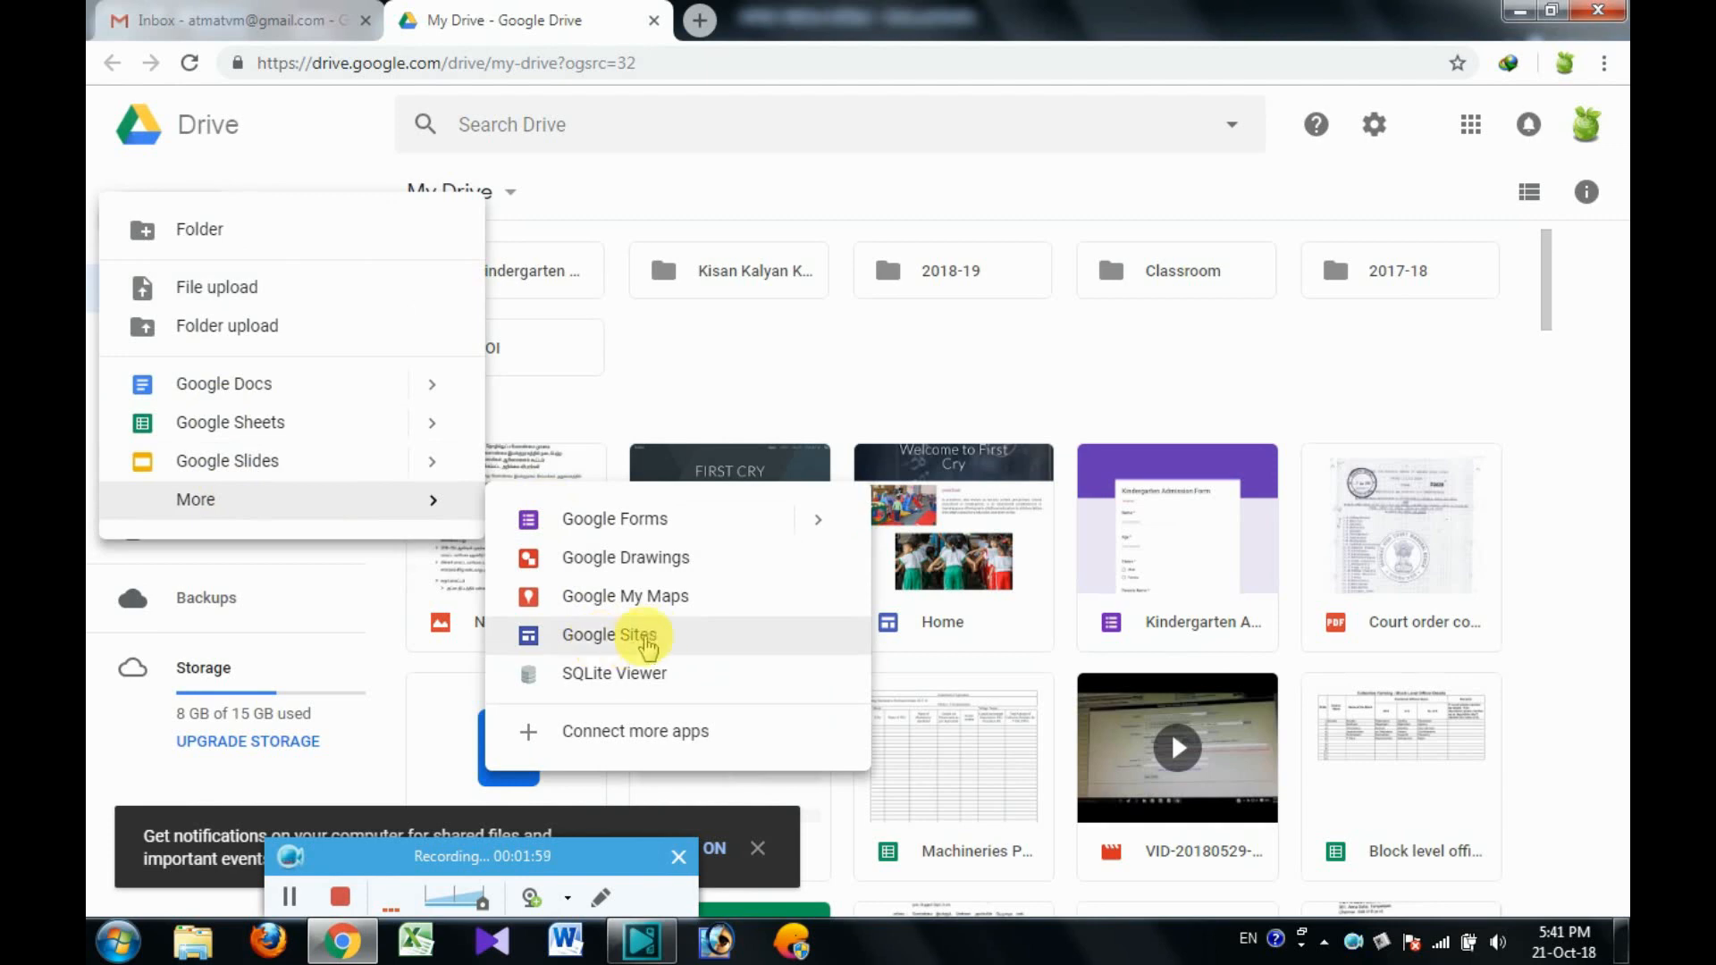
pyautogui.click(645, 640)
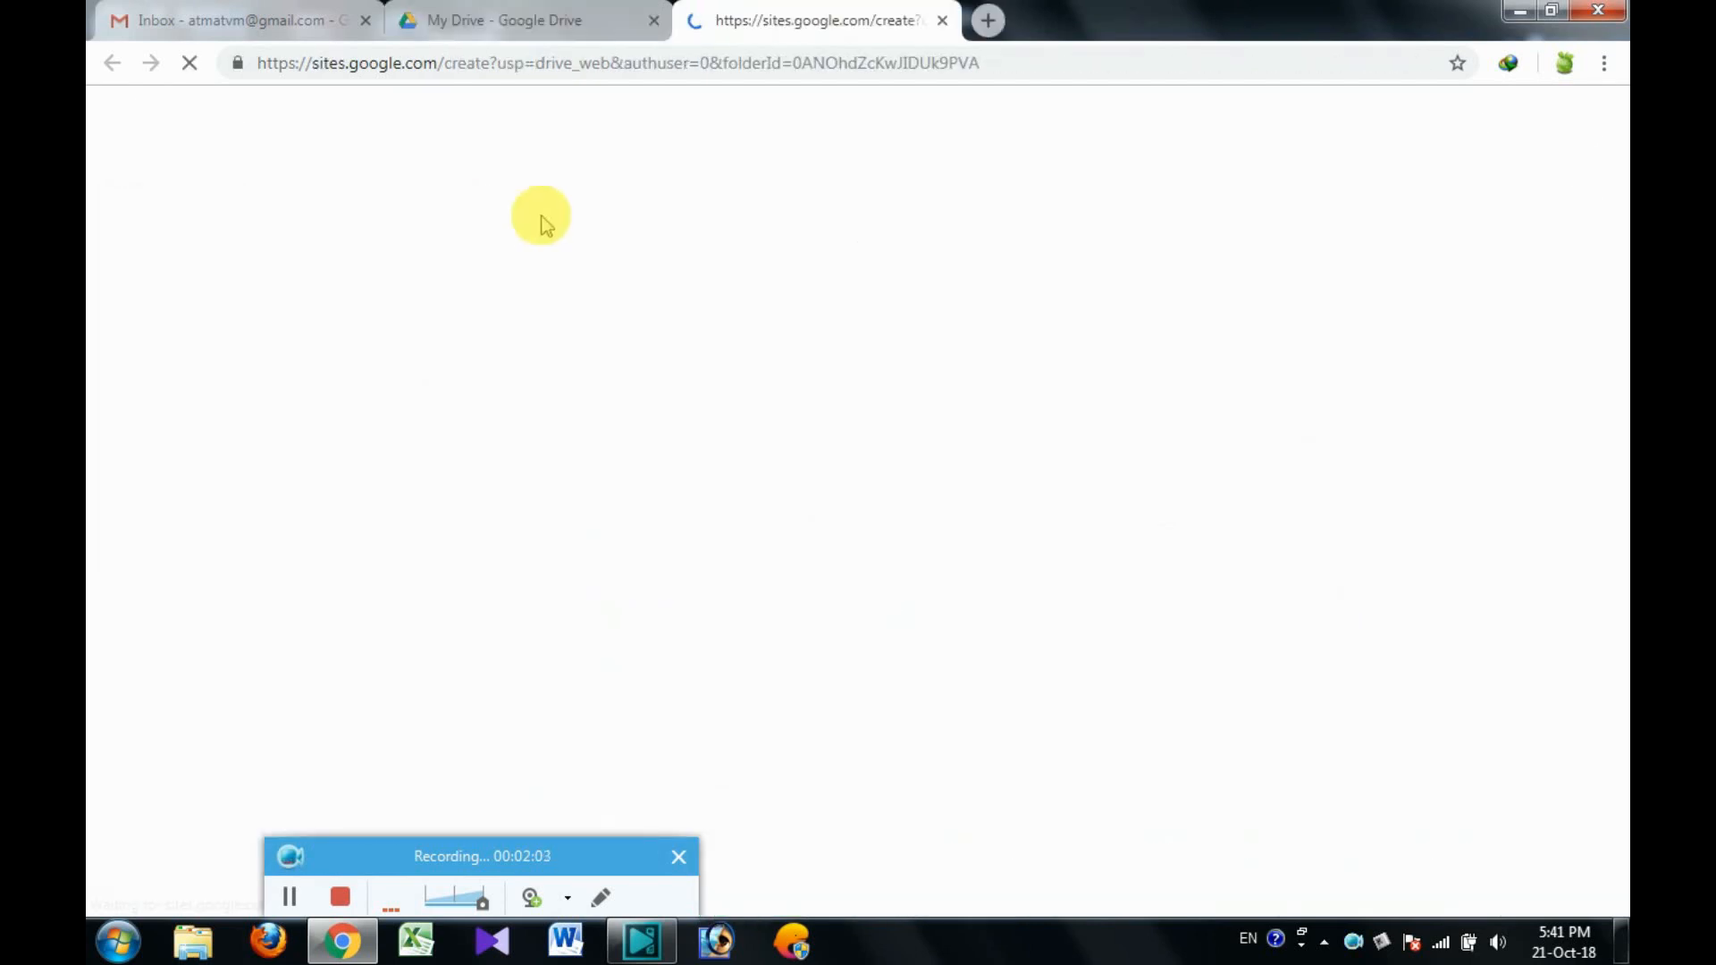
# - Open the existing Home site from My Drive as a reference and return to the new untitled site
pyautogui.click(541, 18)
pyautogui.click(671, 276)
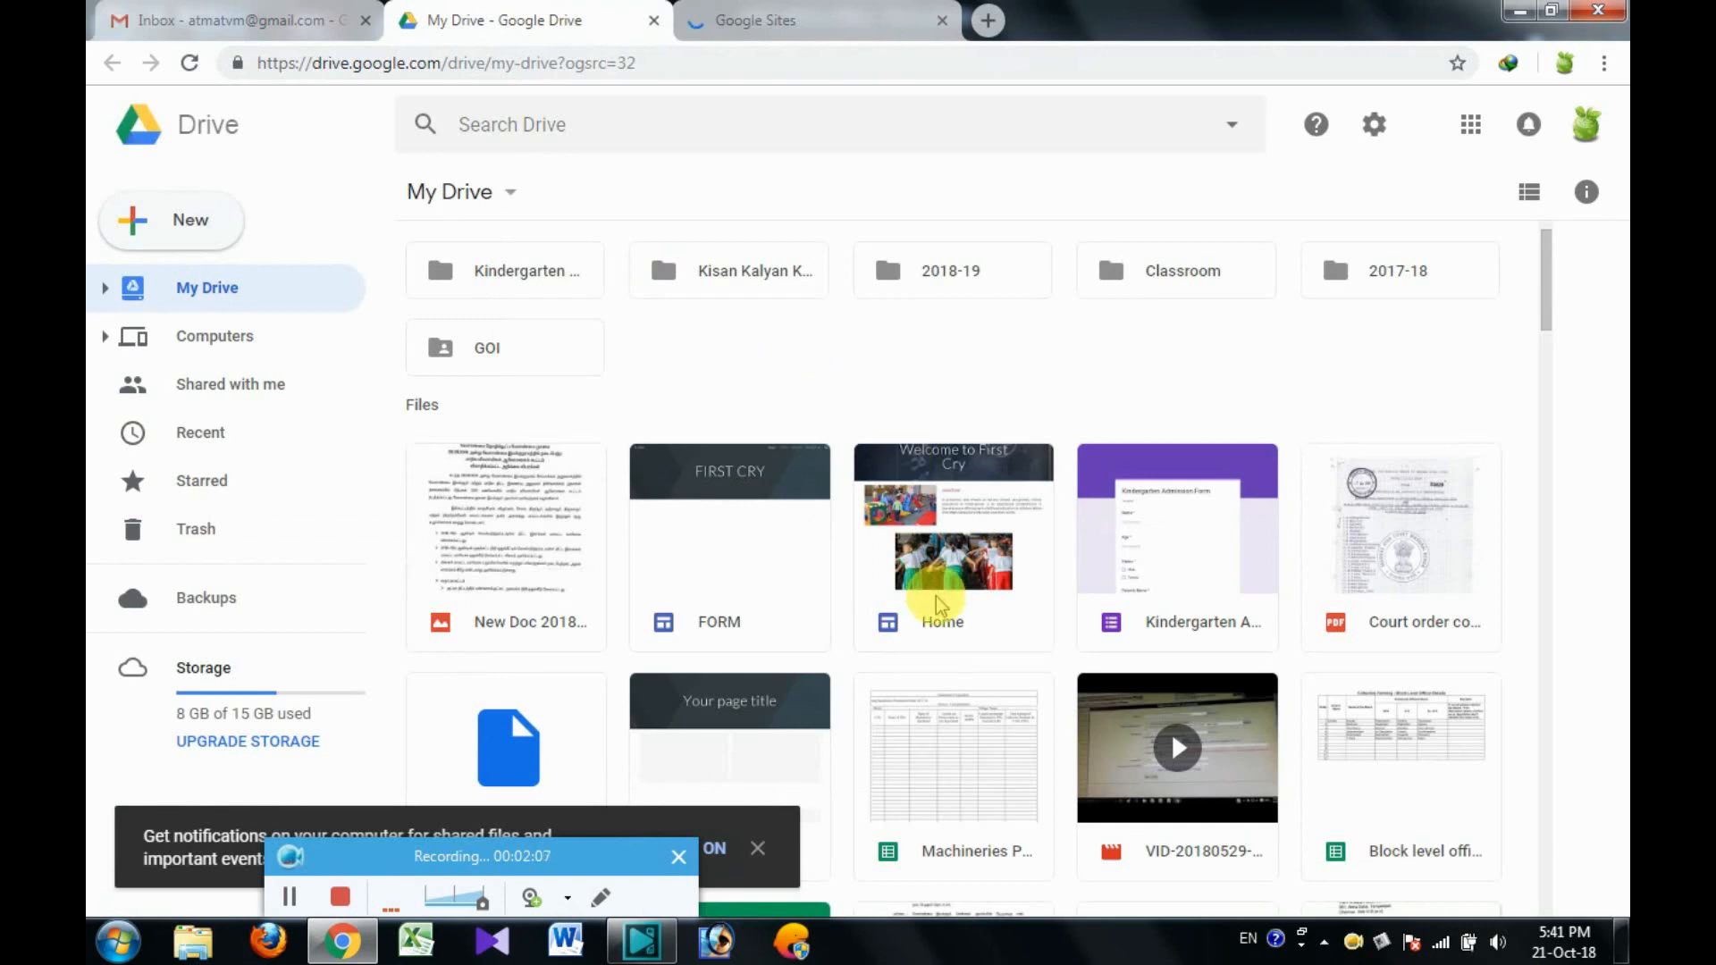
pyautogui.click(943, 624)
pyautogui.doubleClick(943, 624)
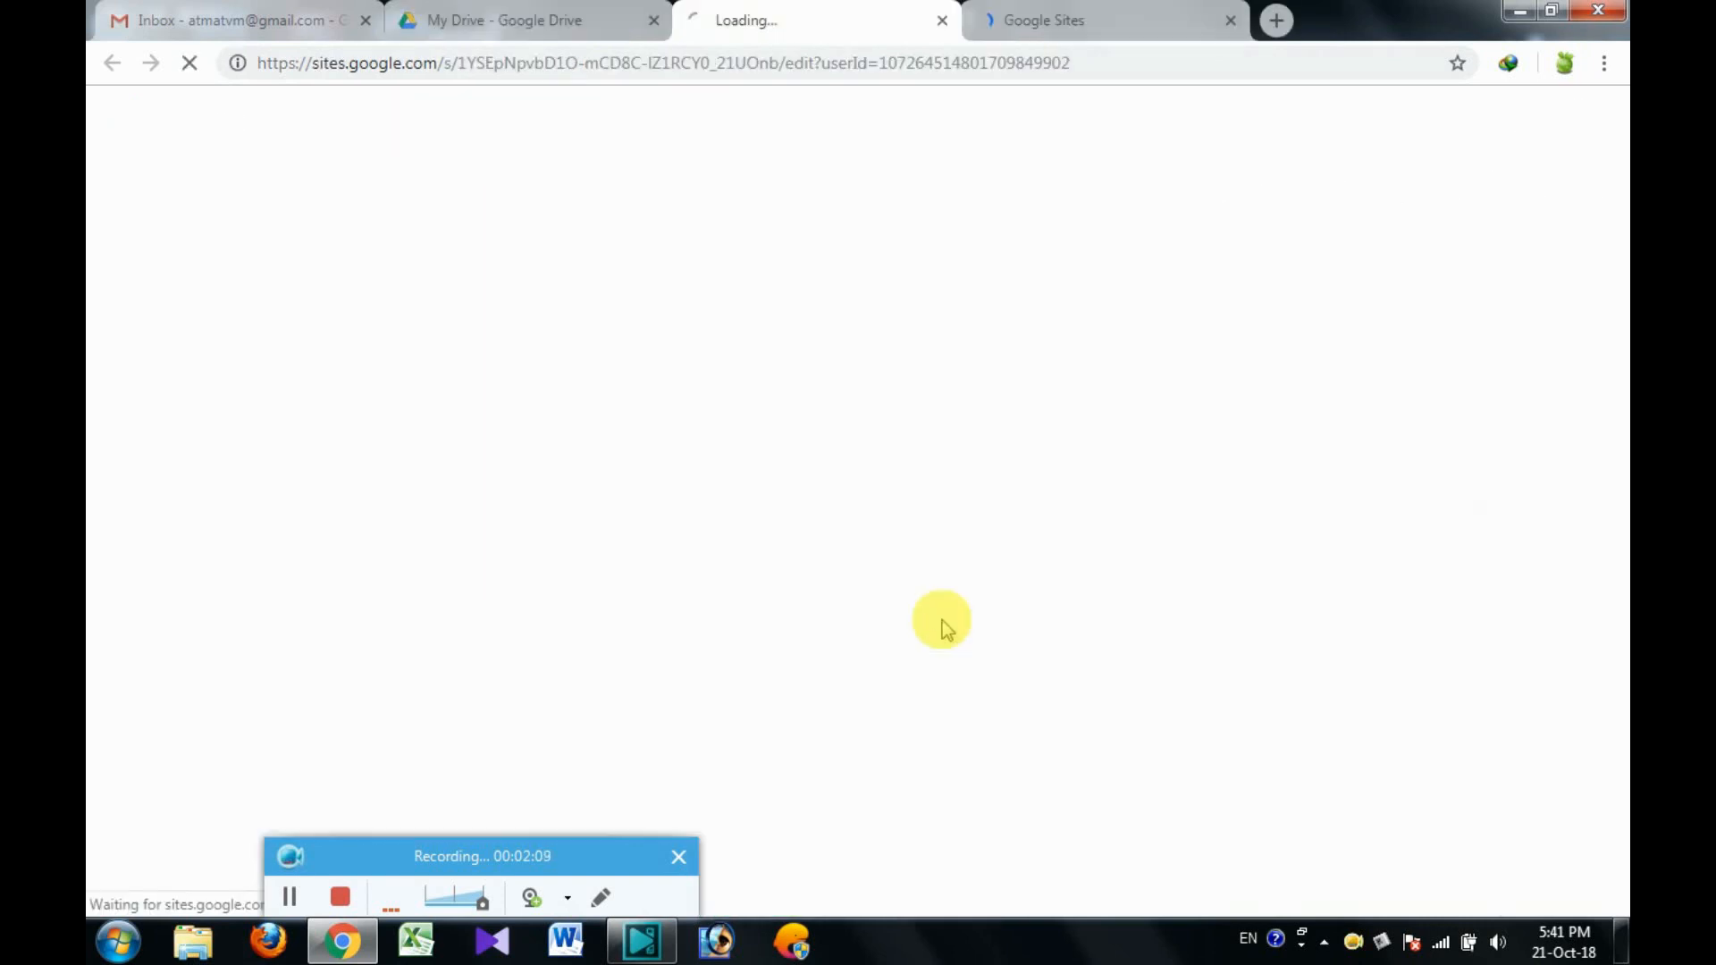
pyautogui.click(1060, 12)
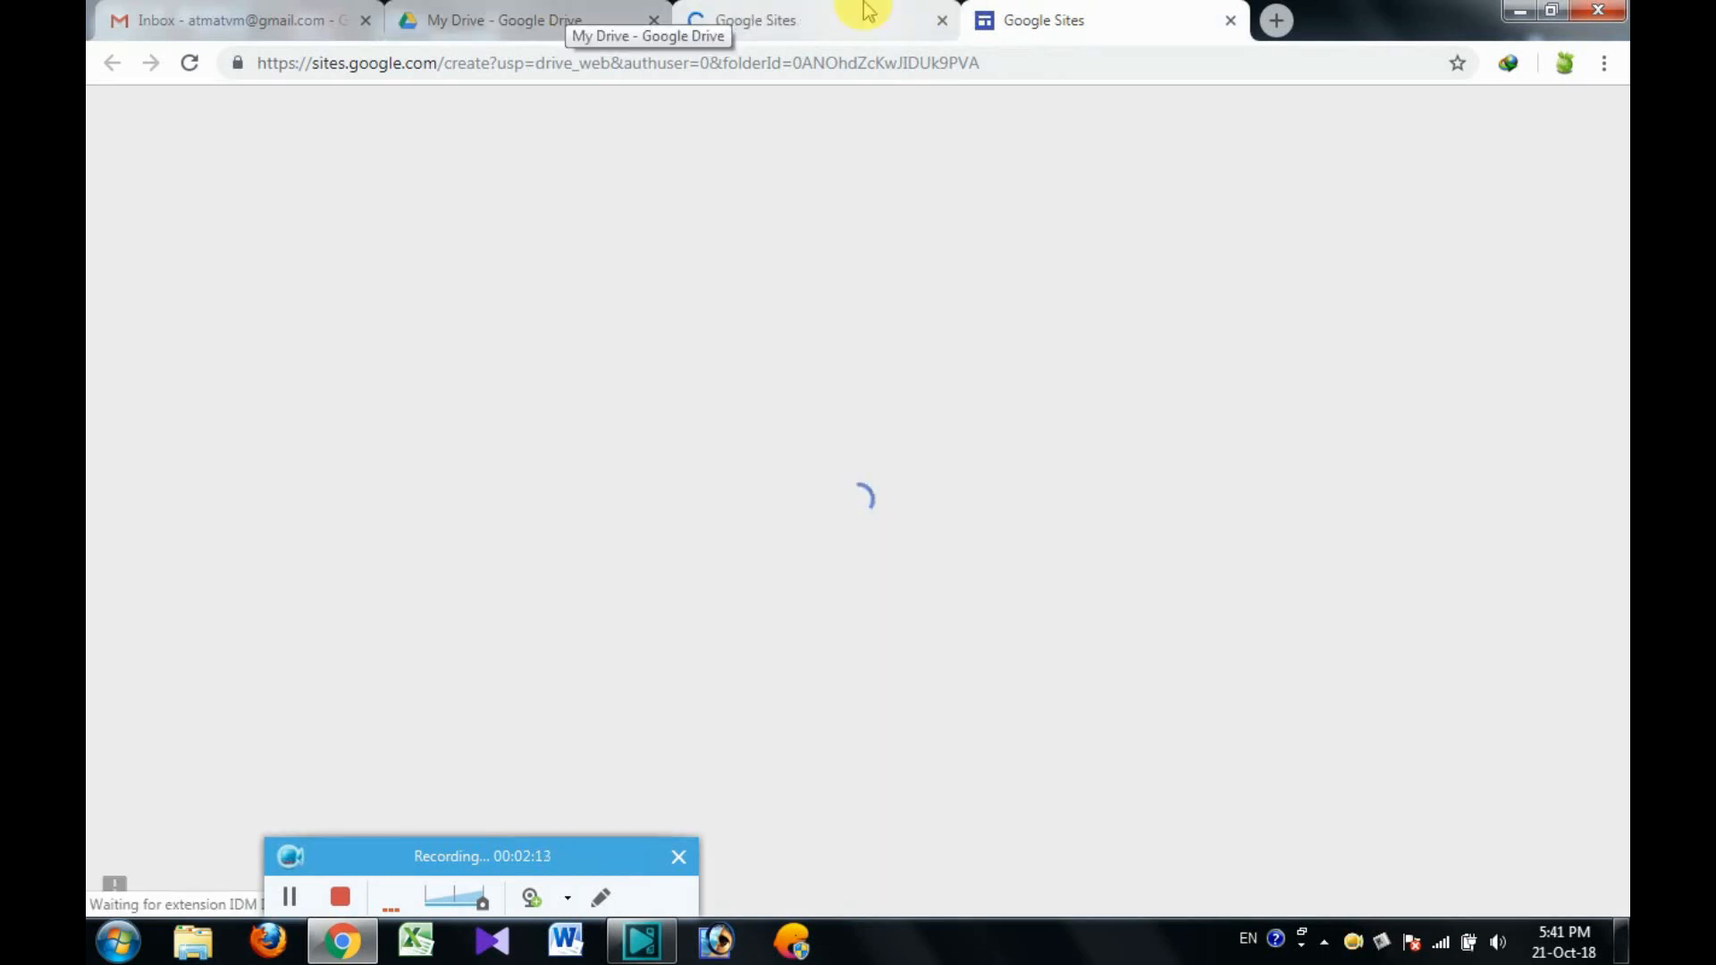
pyautogui.click(865, 13)
pyautogui.click(1055, 13)
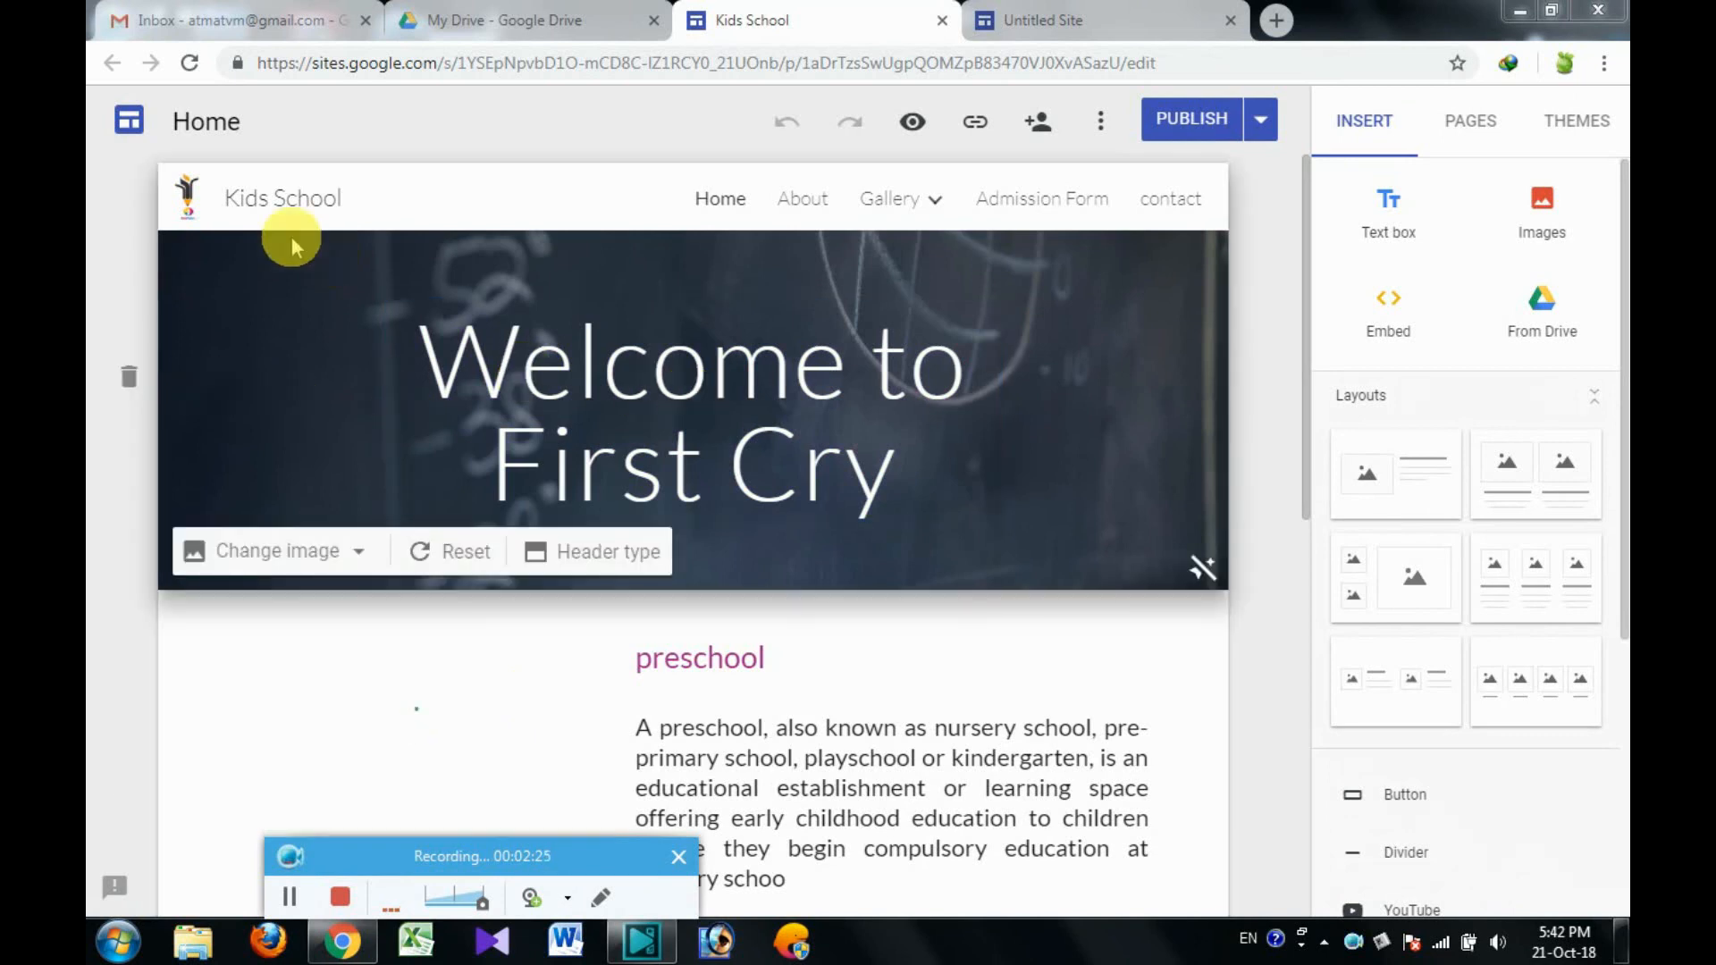
pyautogui.click(1081, 16)
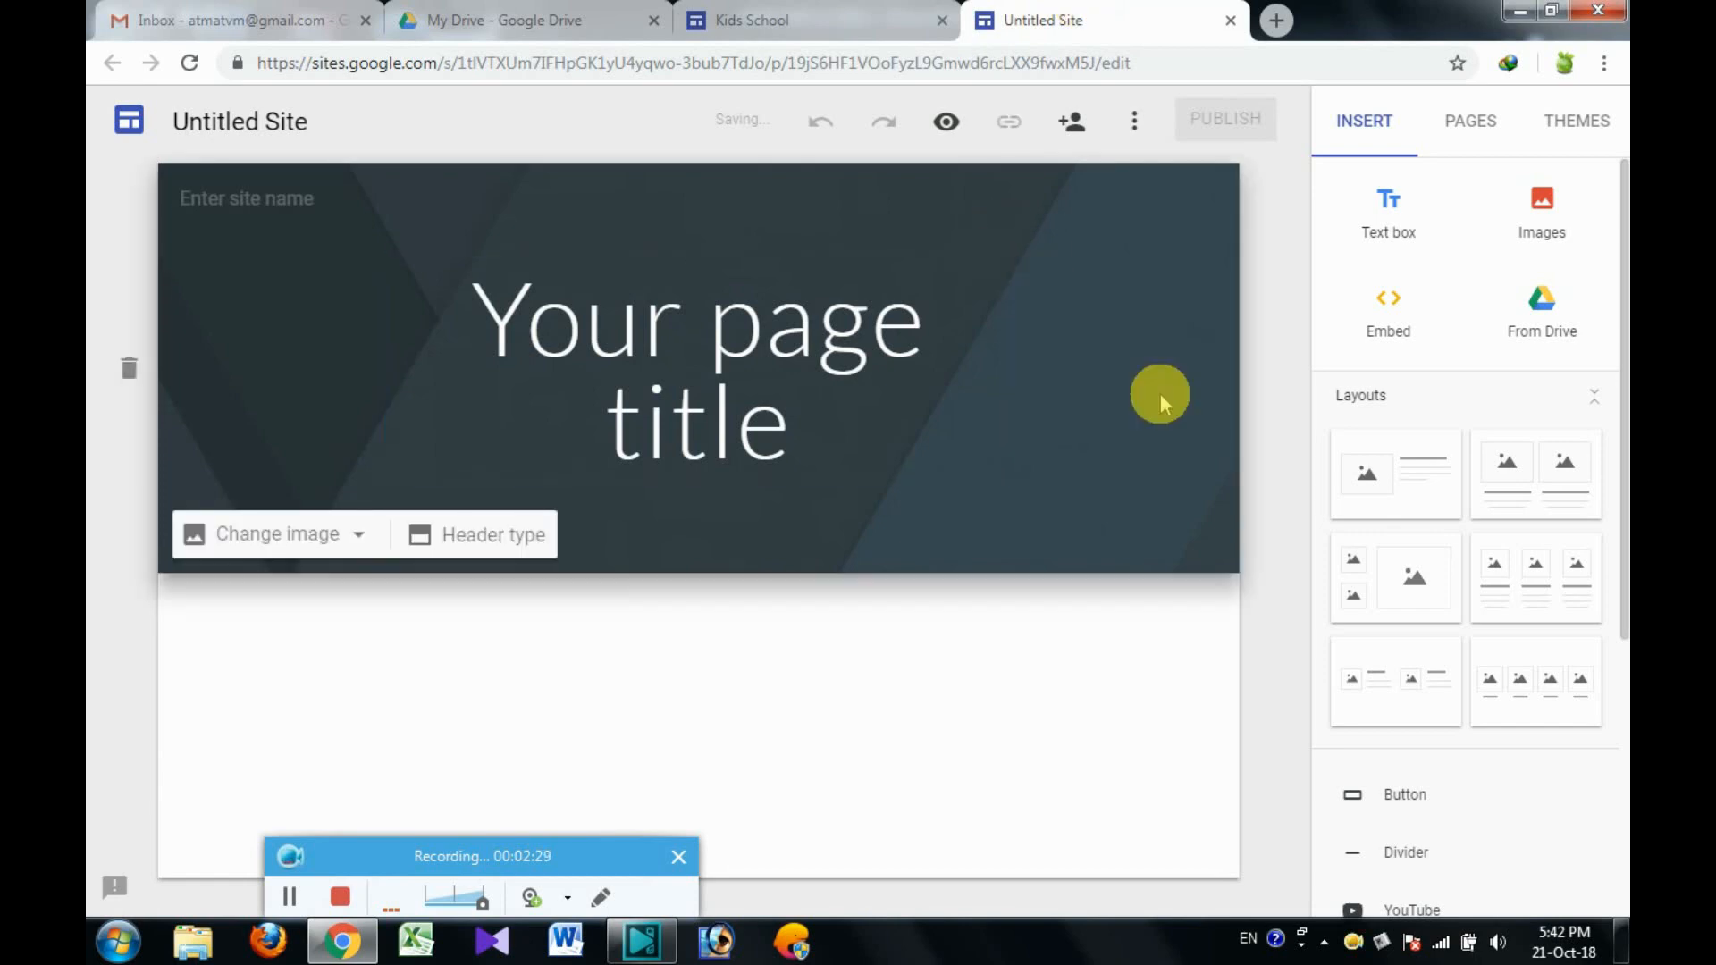
# - Compare the document name, site name and logo areas of the untitled site with those of the Kids School site
pyautogui.click(221, 122)
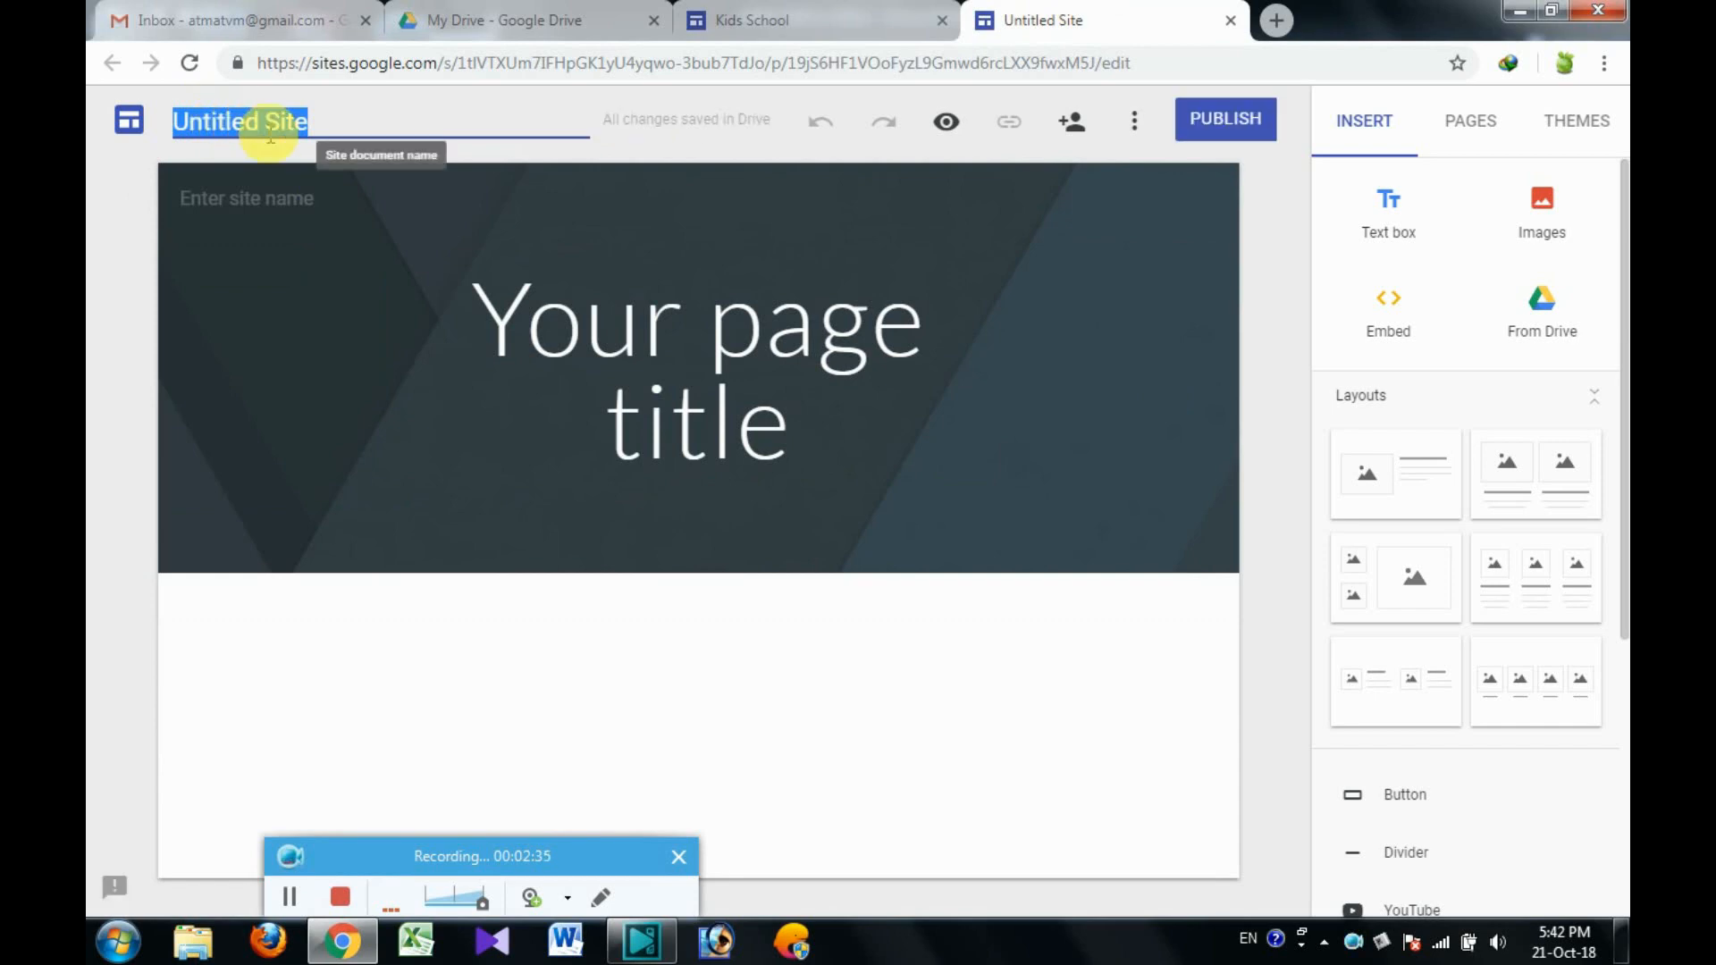
pyautogui.click(237, 194)
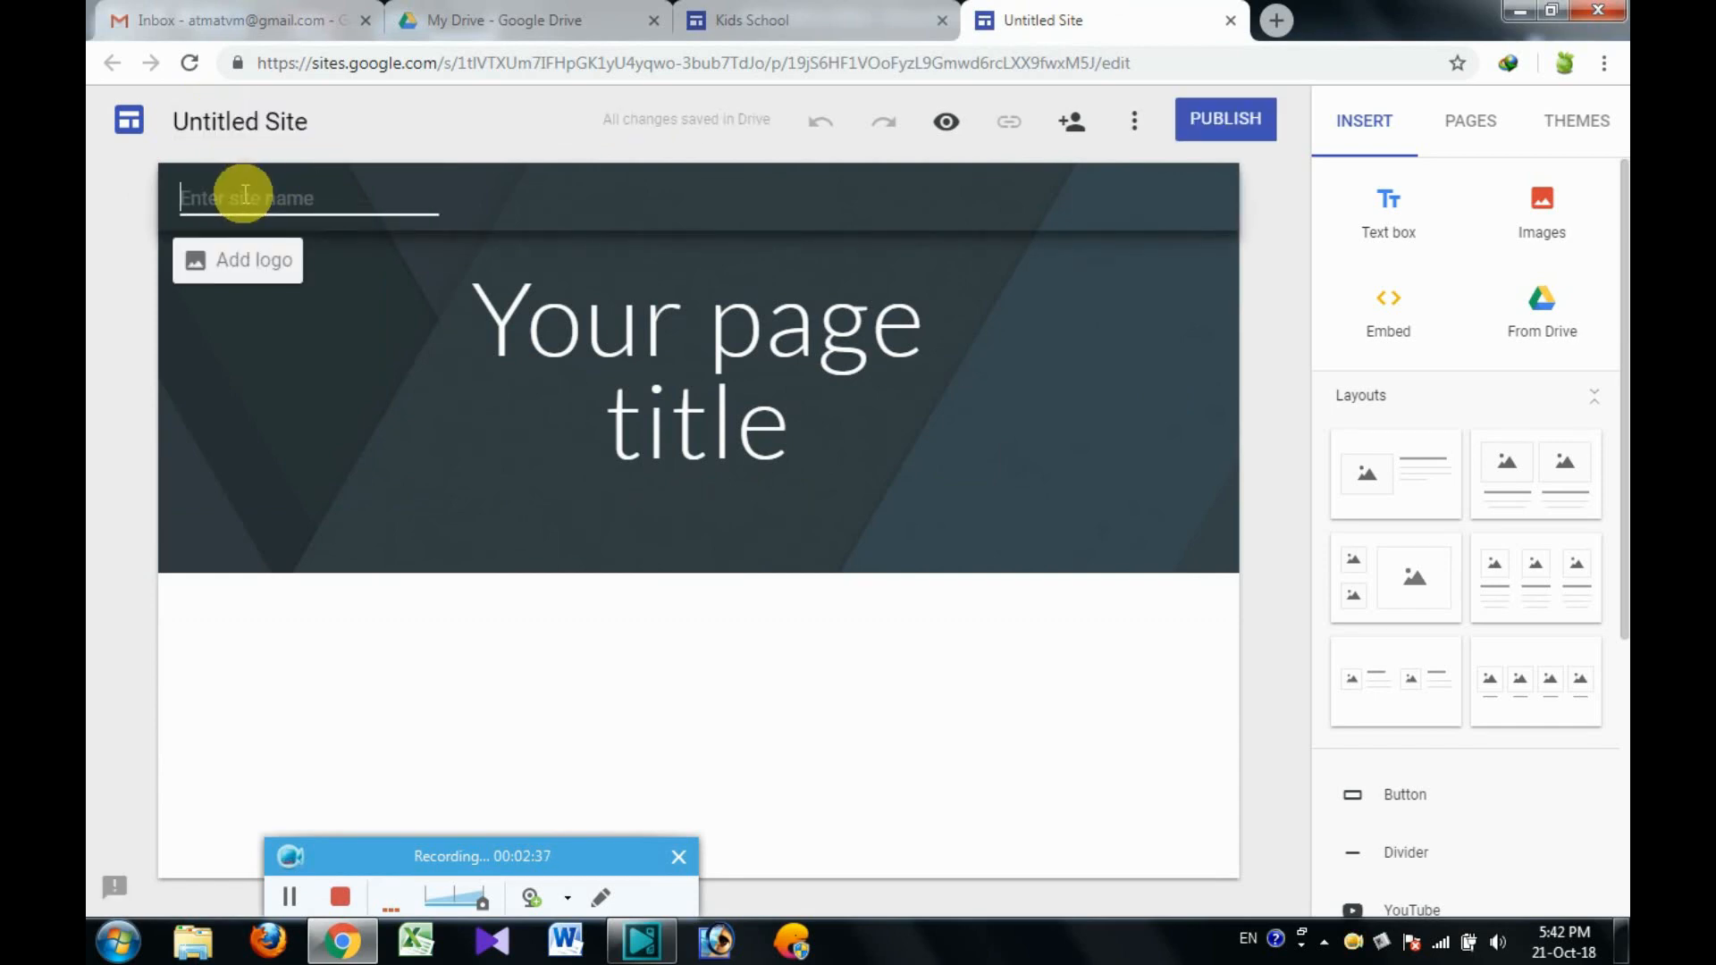
pyautogui.click(747, 11)
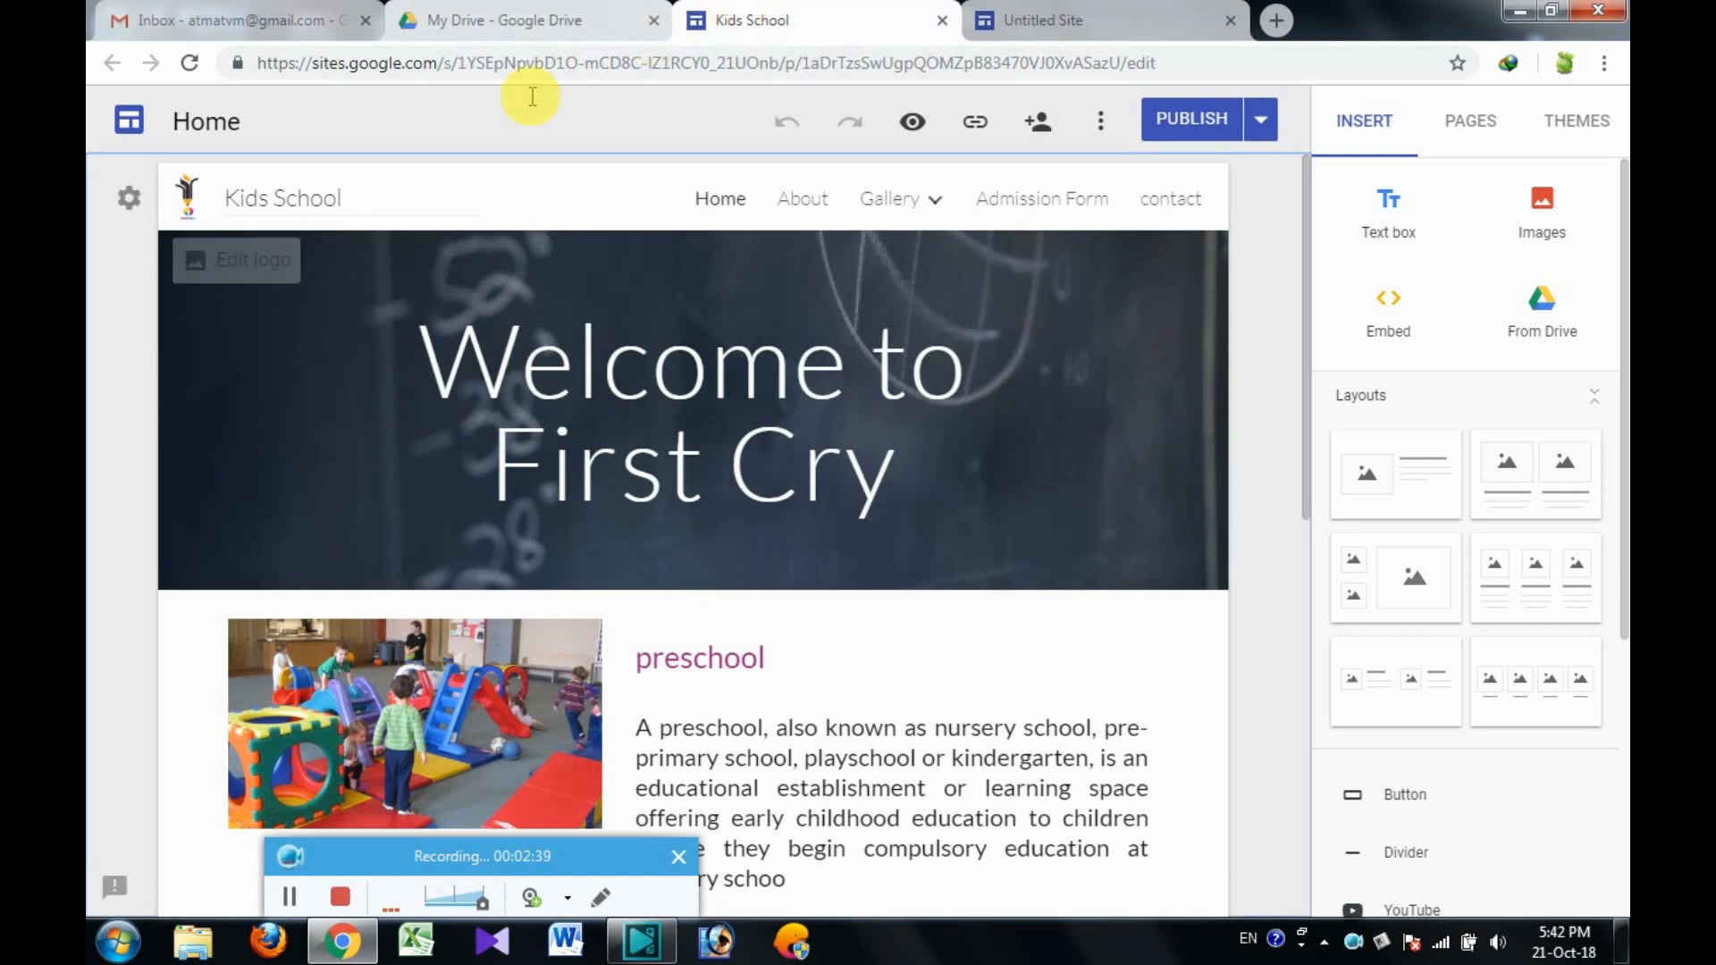
pyautogui.click(1006, 19)
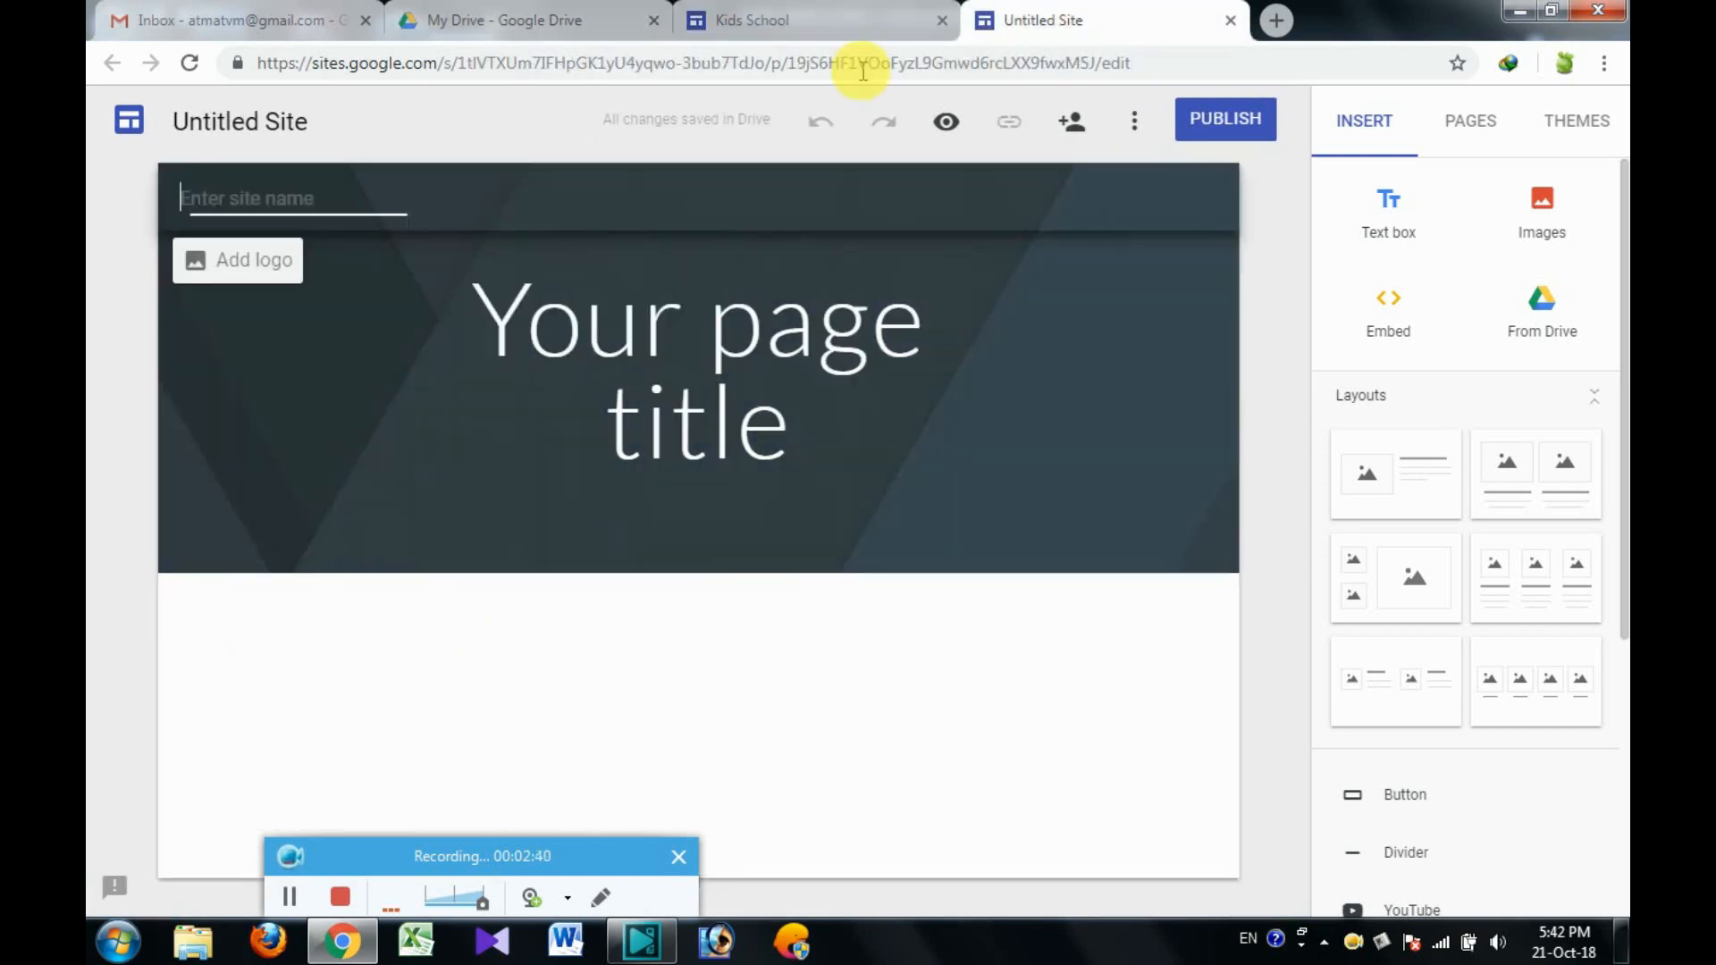
pyautogui.click(237, 119)
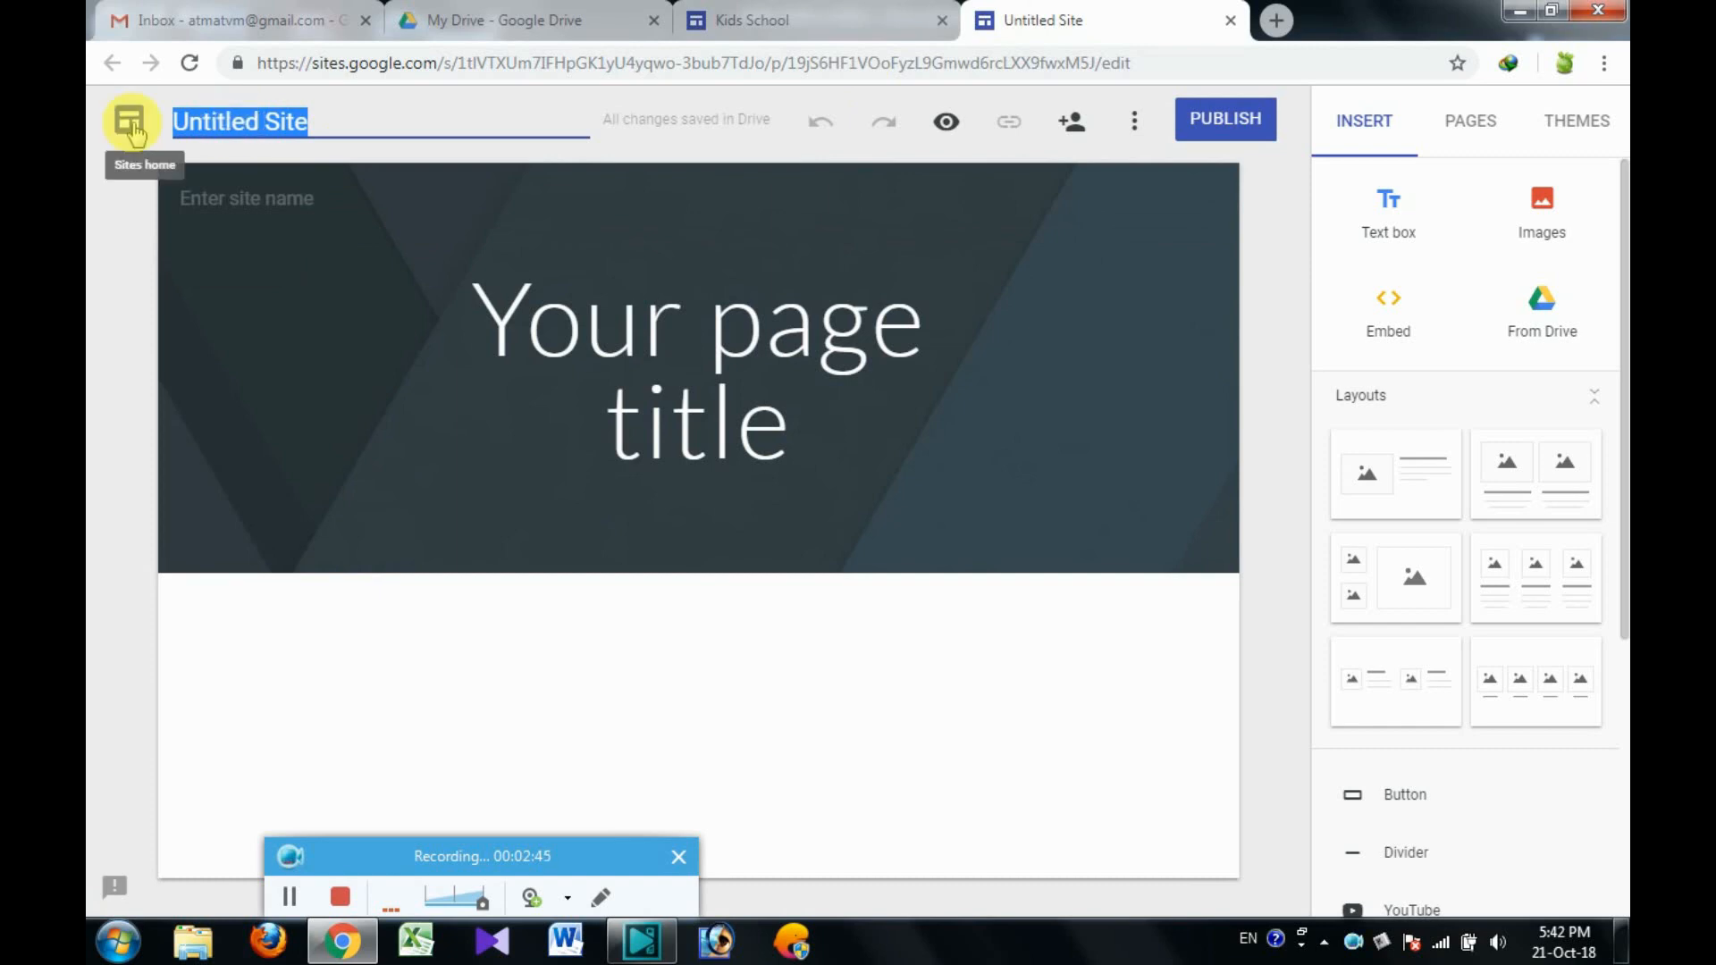
pyautogui.click(856, 11)
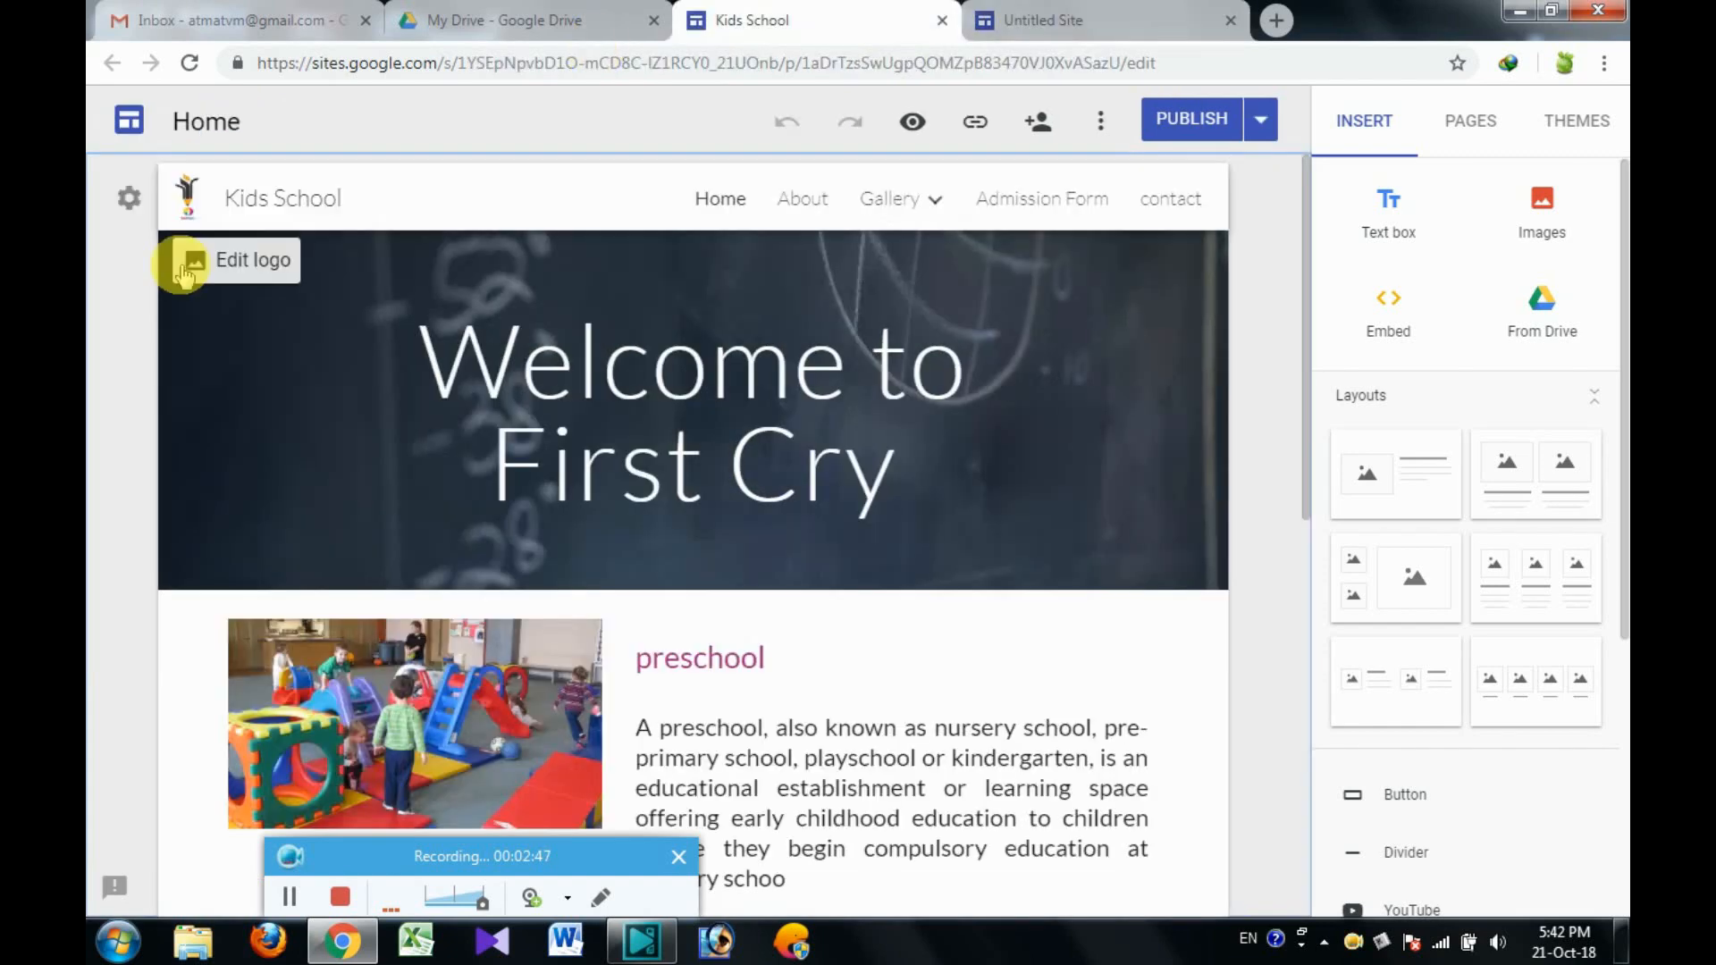
# - Enter PreSchool as the site name in the header of the untitled site
pyautogui.click(1103, 12)
pyautogui.click(258, 196)
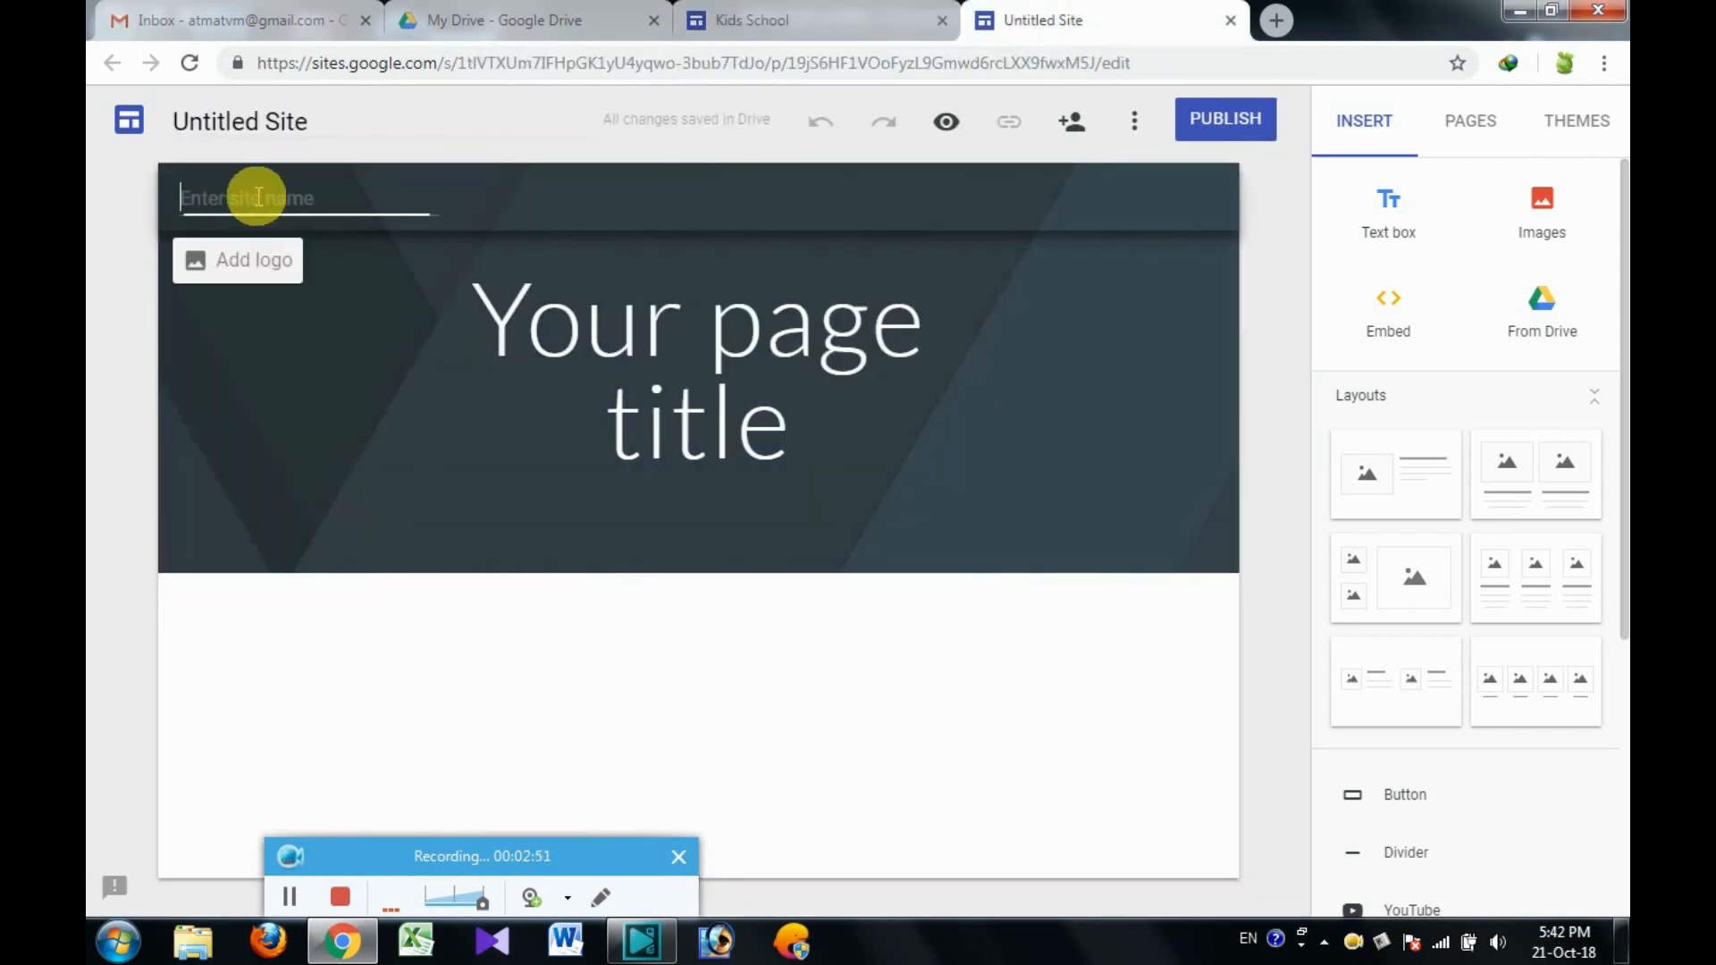
pyautogui.write('PreSchool')
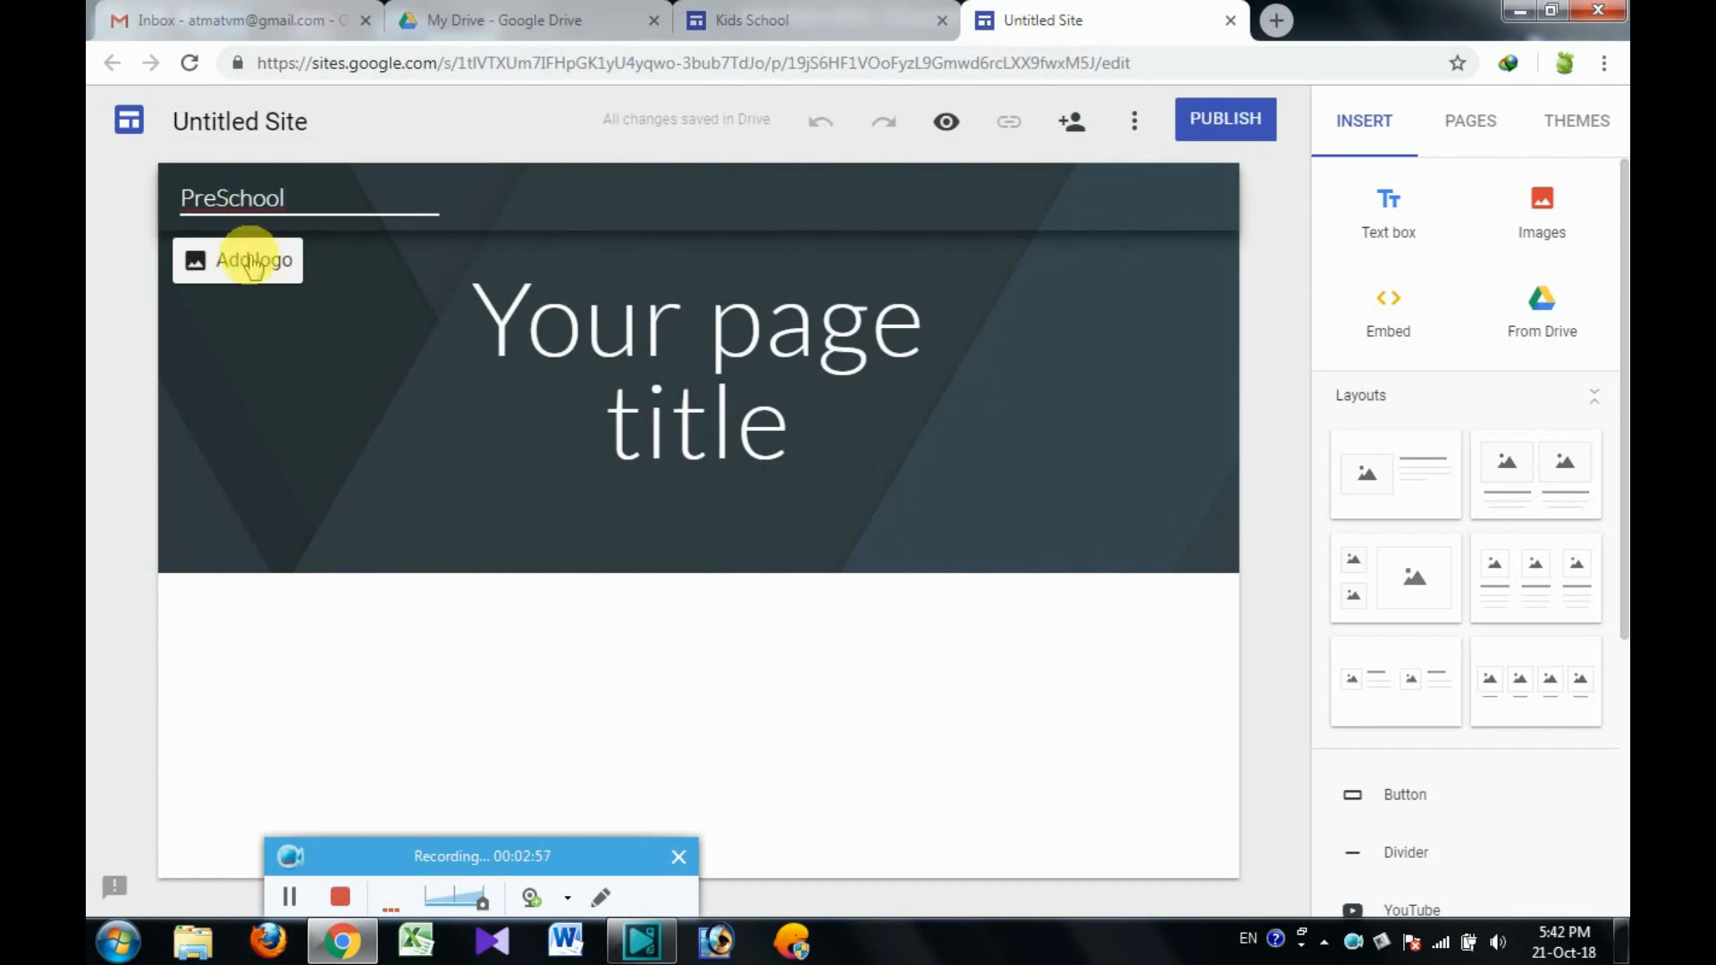
# - Replace the placeholder page title in the banner with "welcome to First Cry"
pyautogui.click(512, 373)
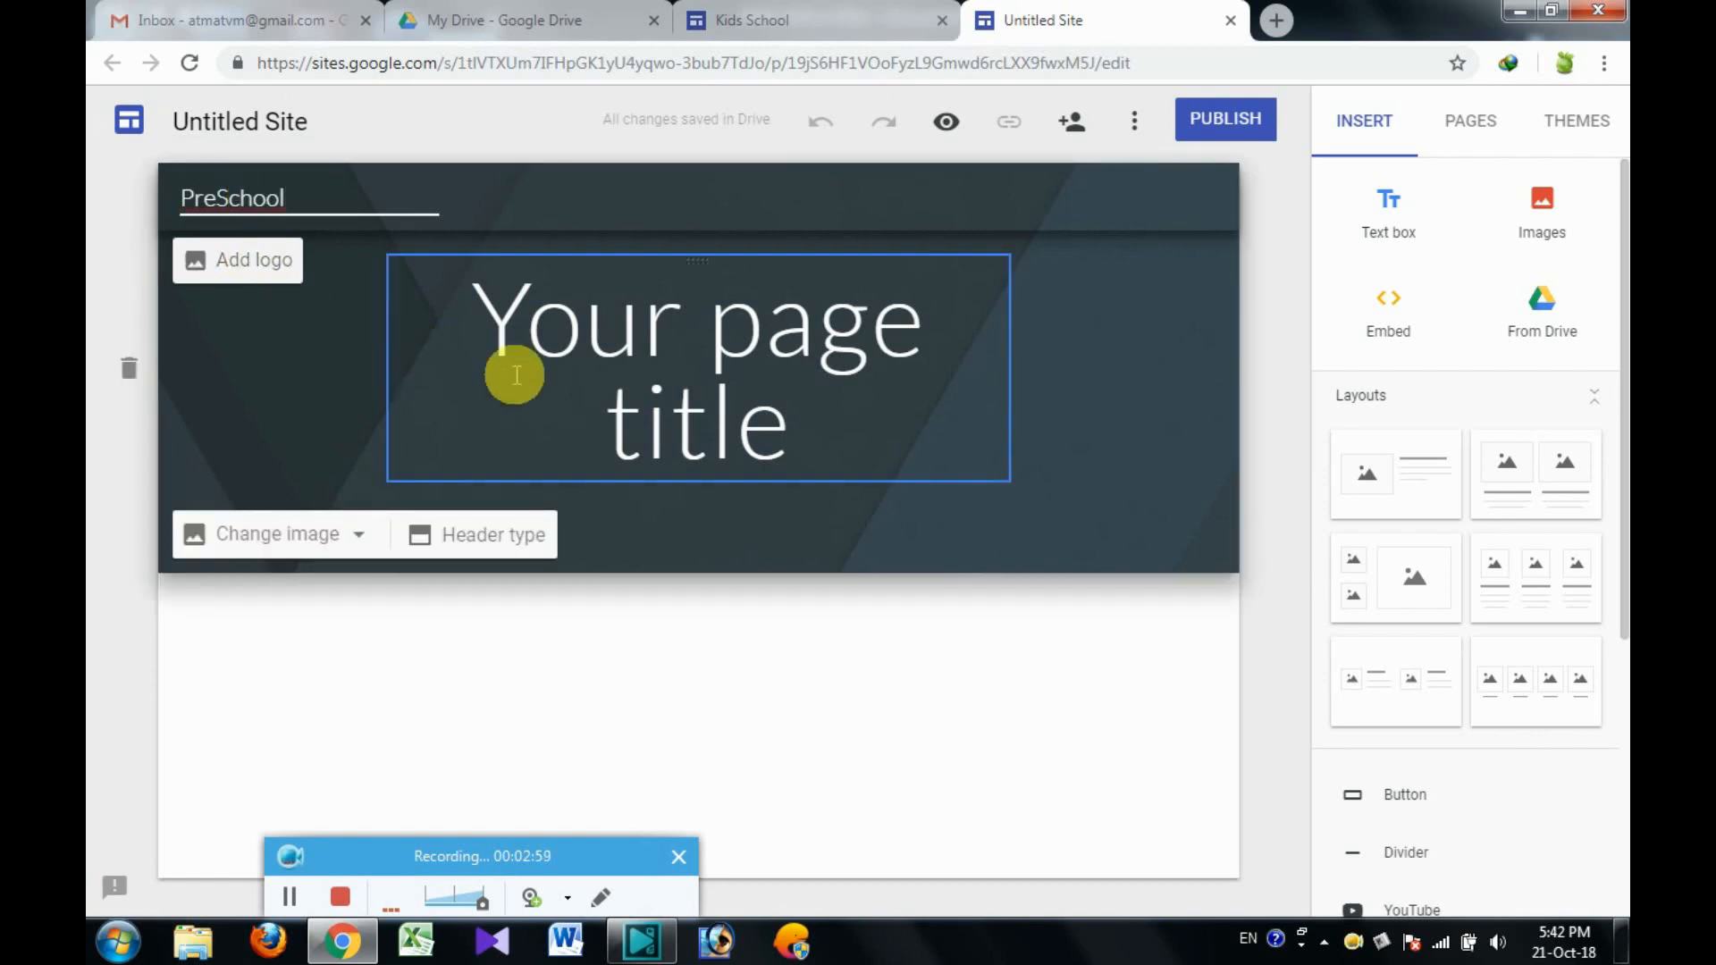
pyautogui.doubleClick(516, 375)
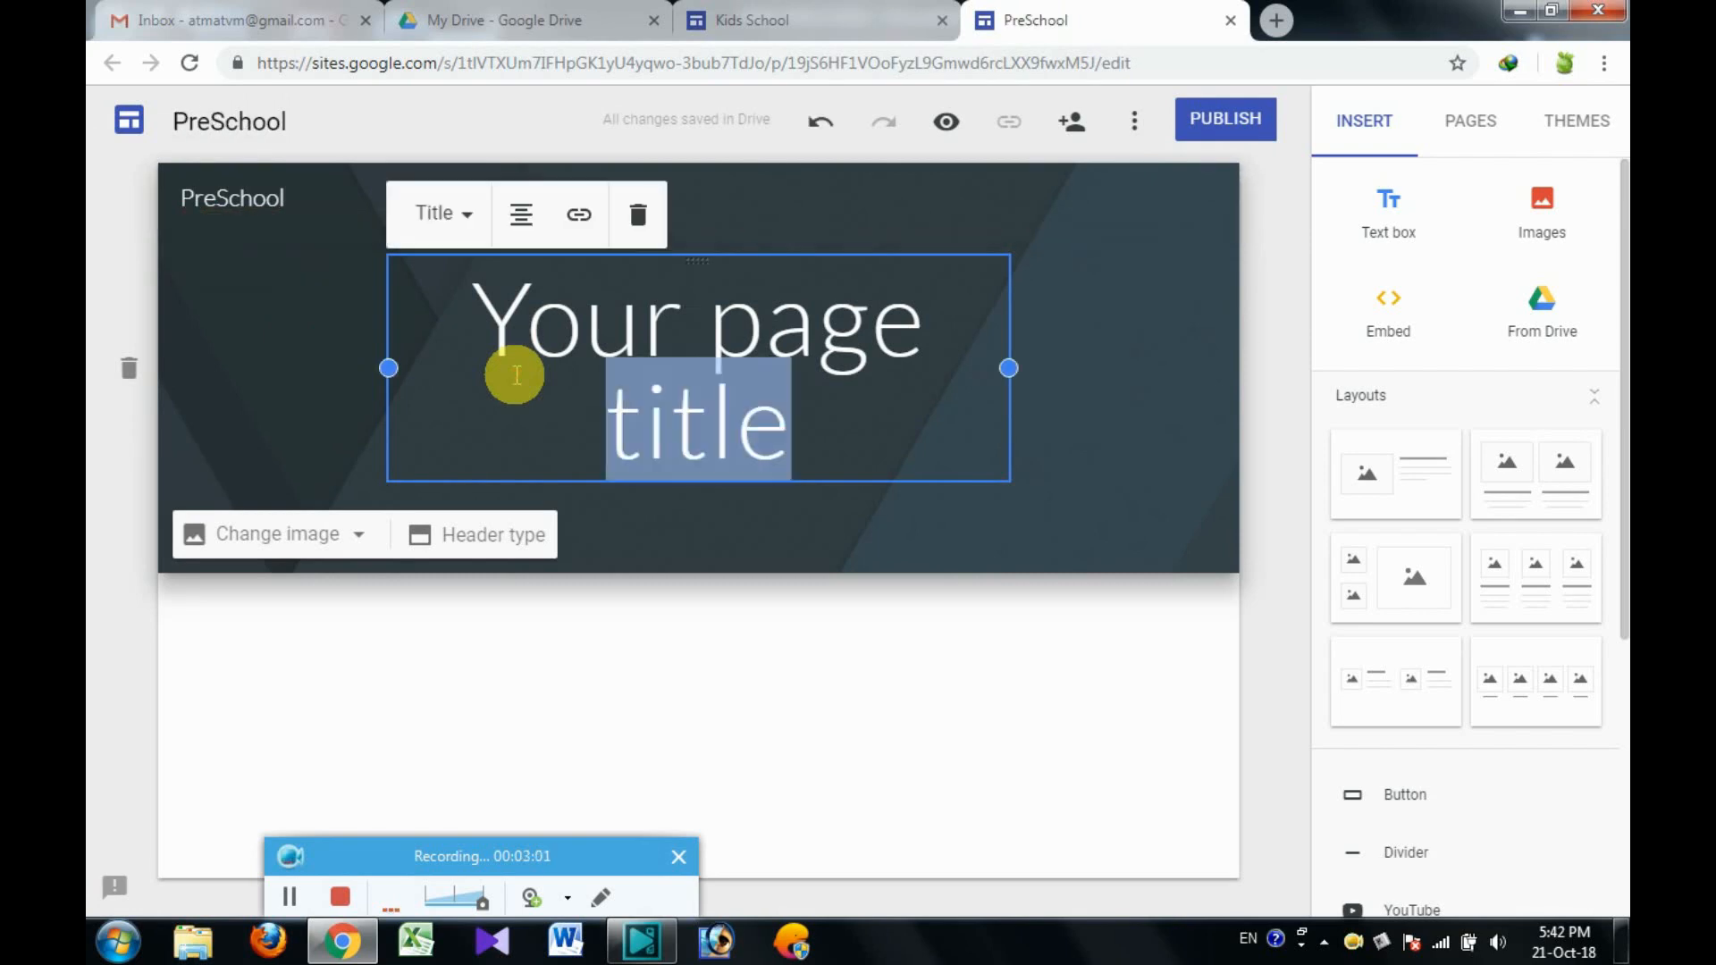
pyautogui.hotkey('ctrl', 'a')
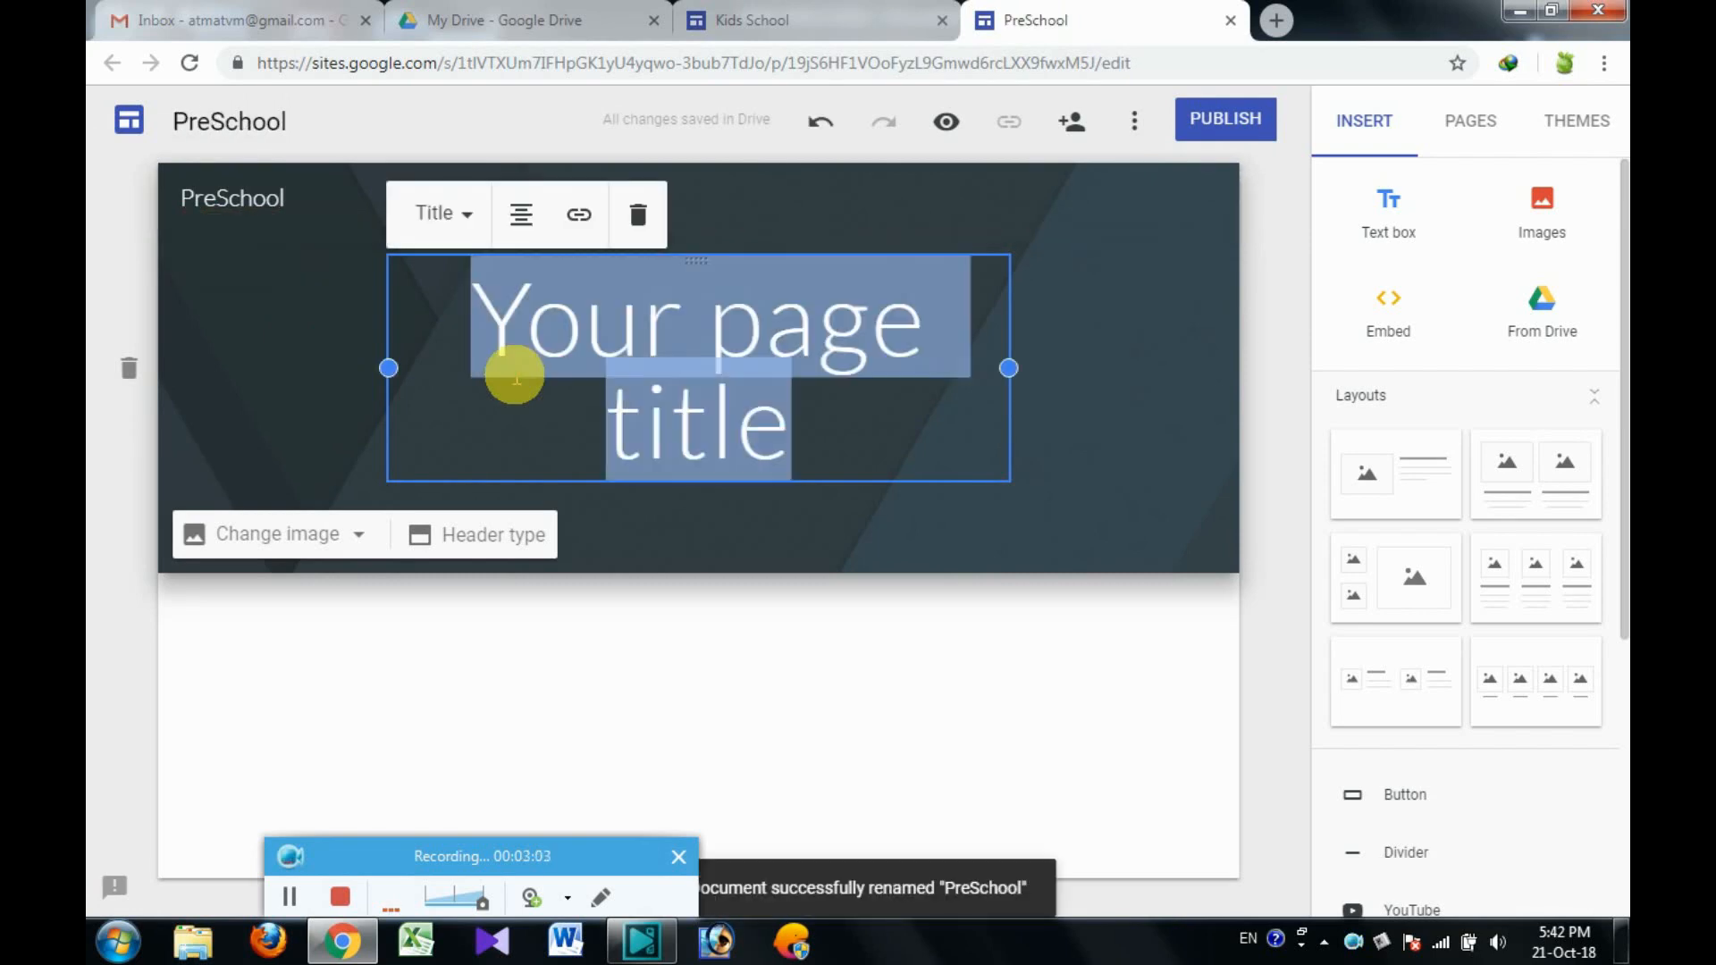
pyautogui.write('welcom')
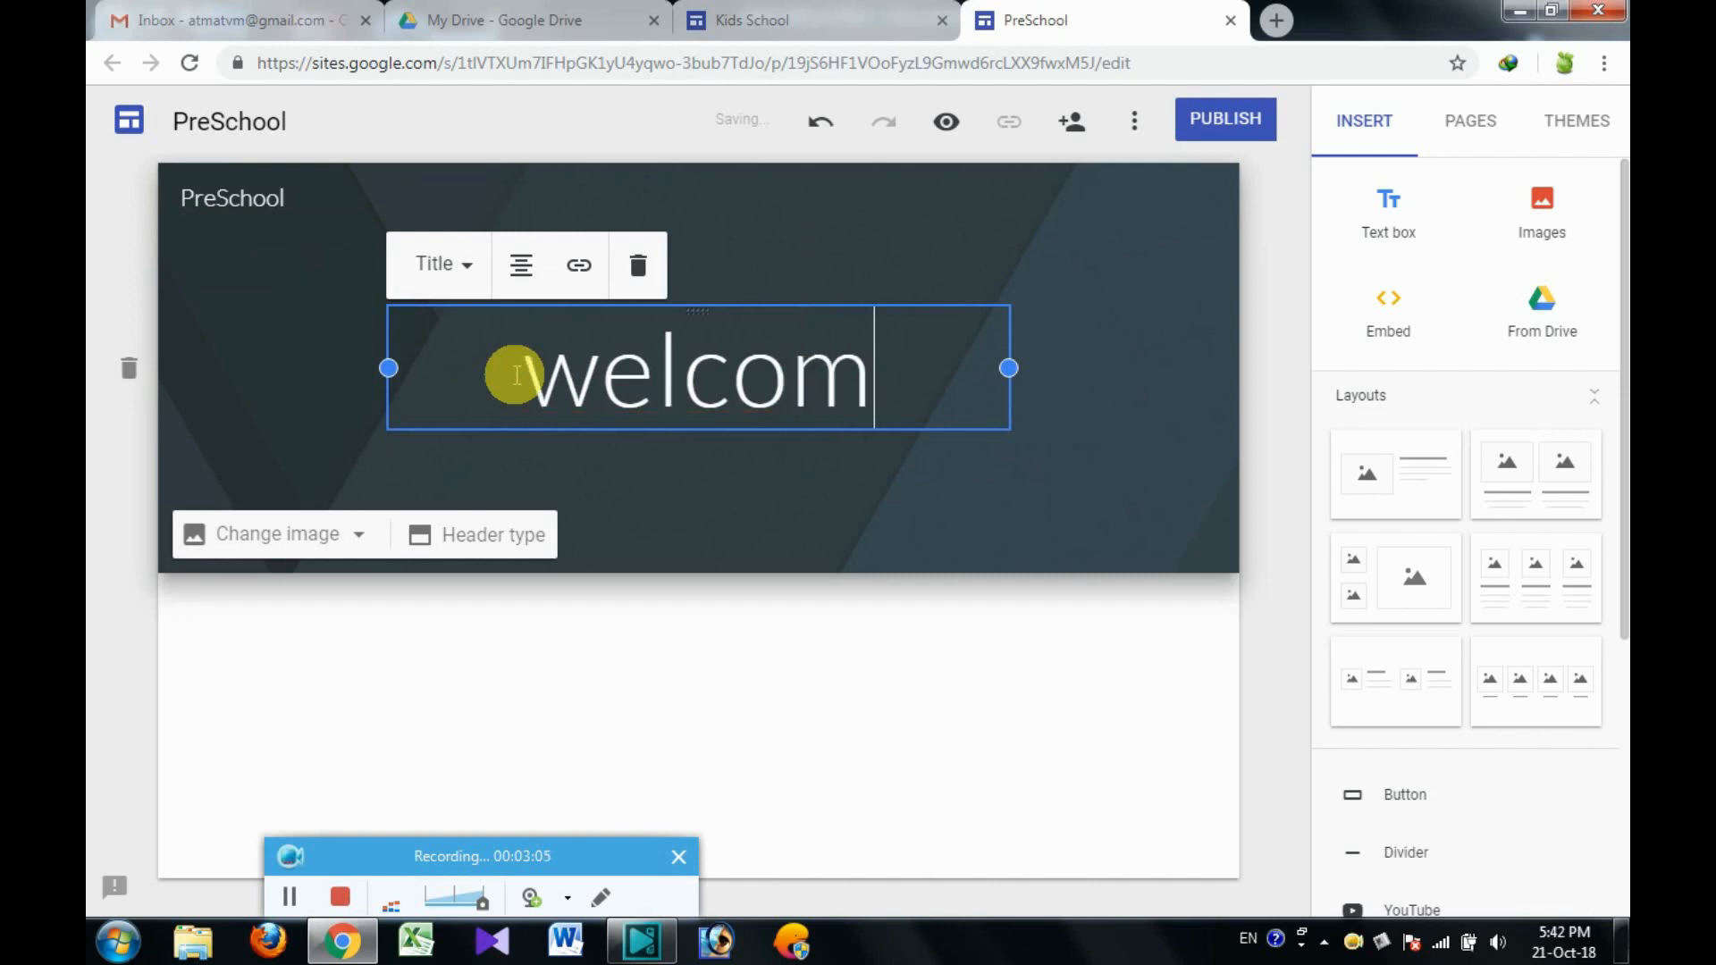
pyautogui.write('e to')
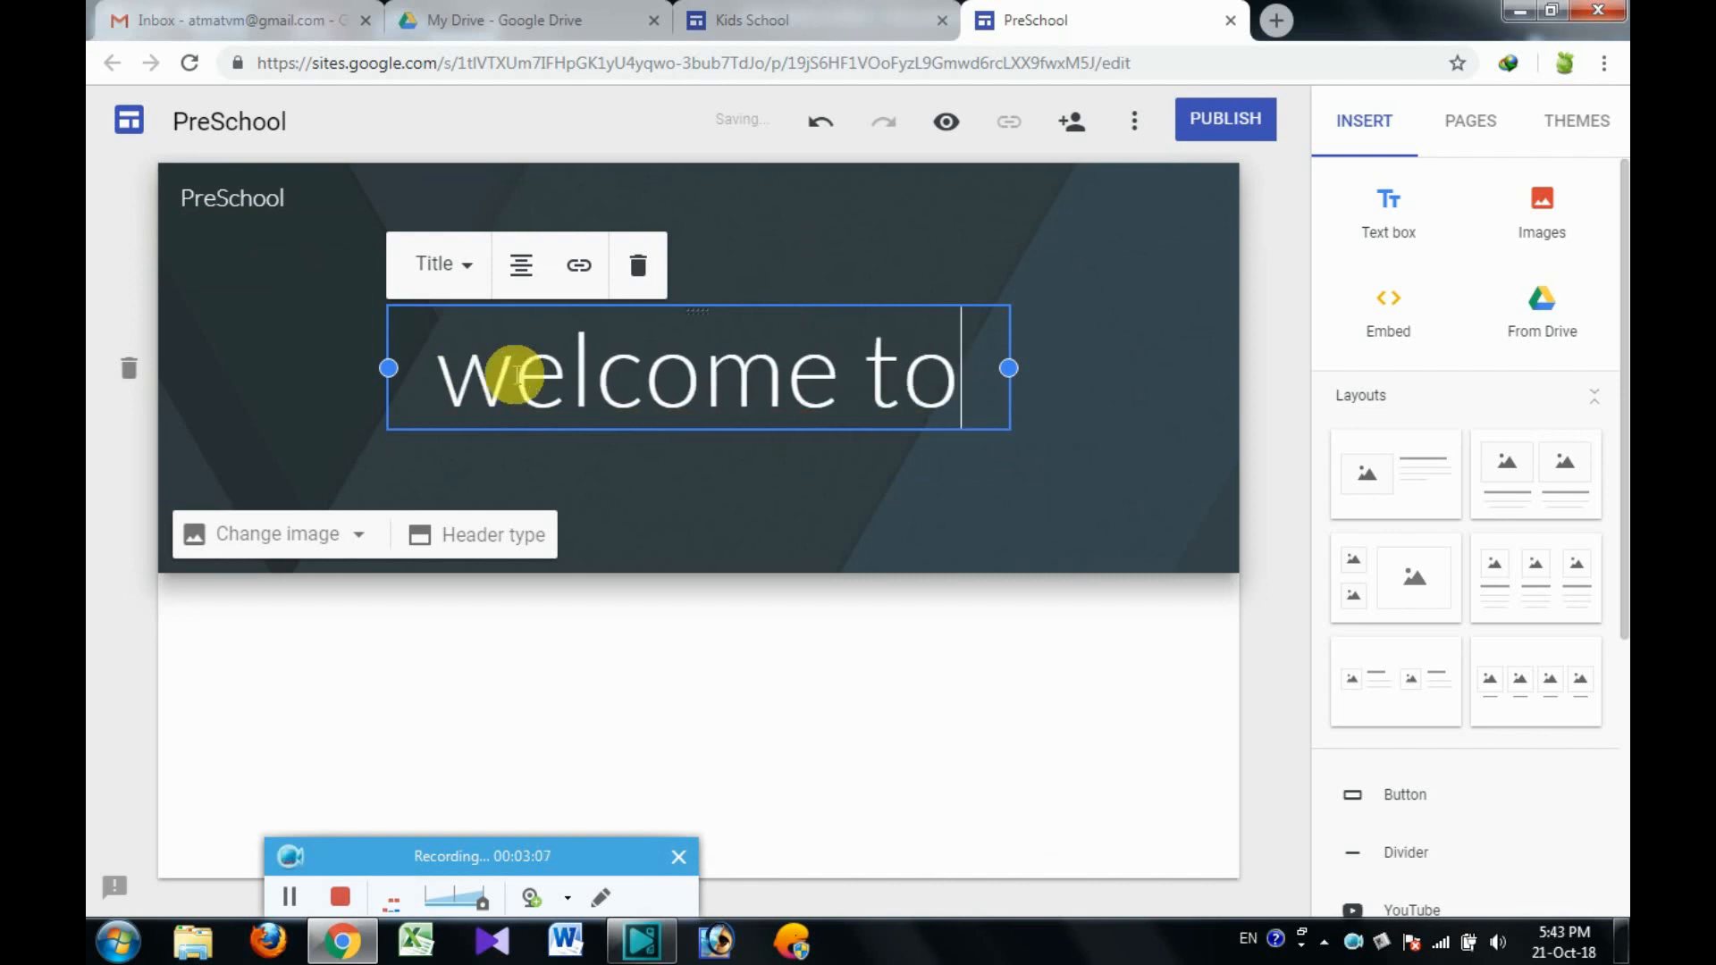
pyautogui.write(' Fi')
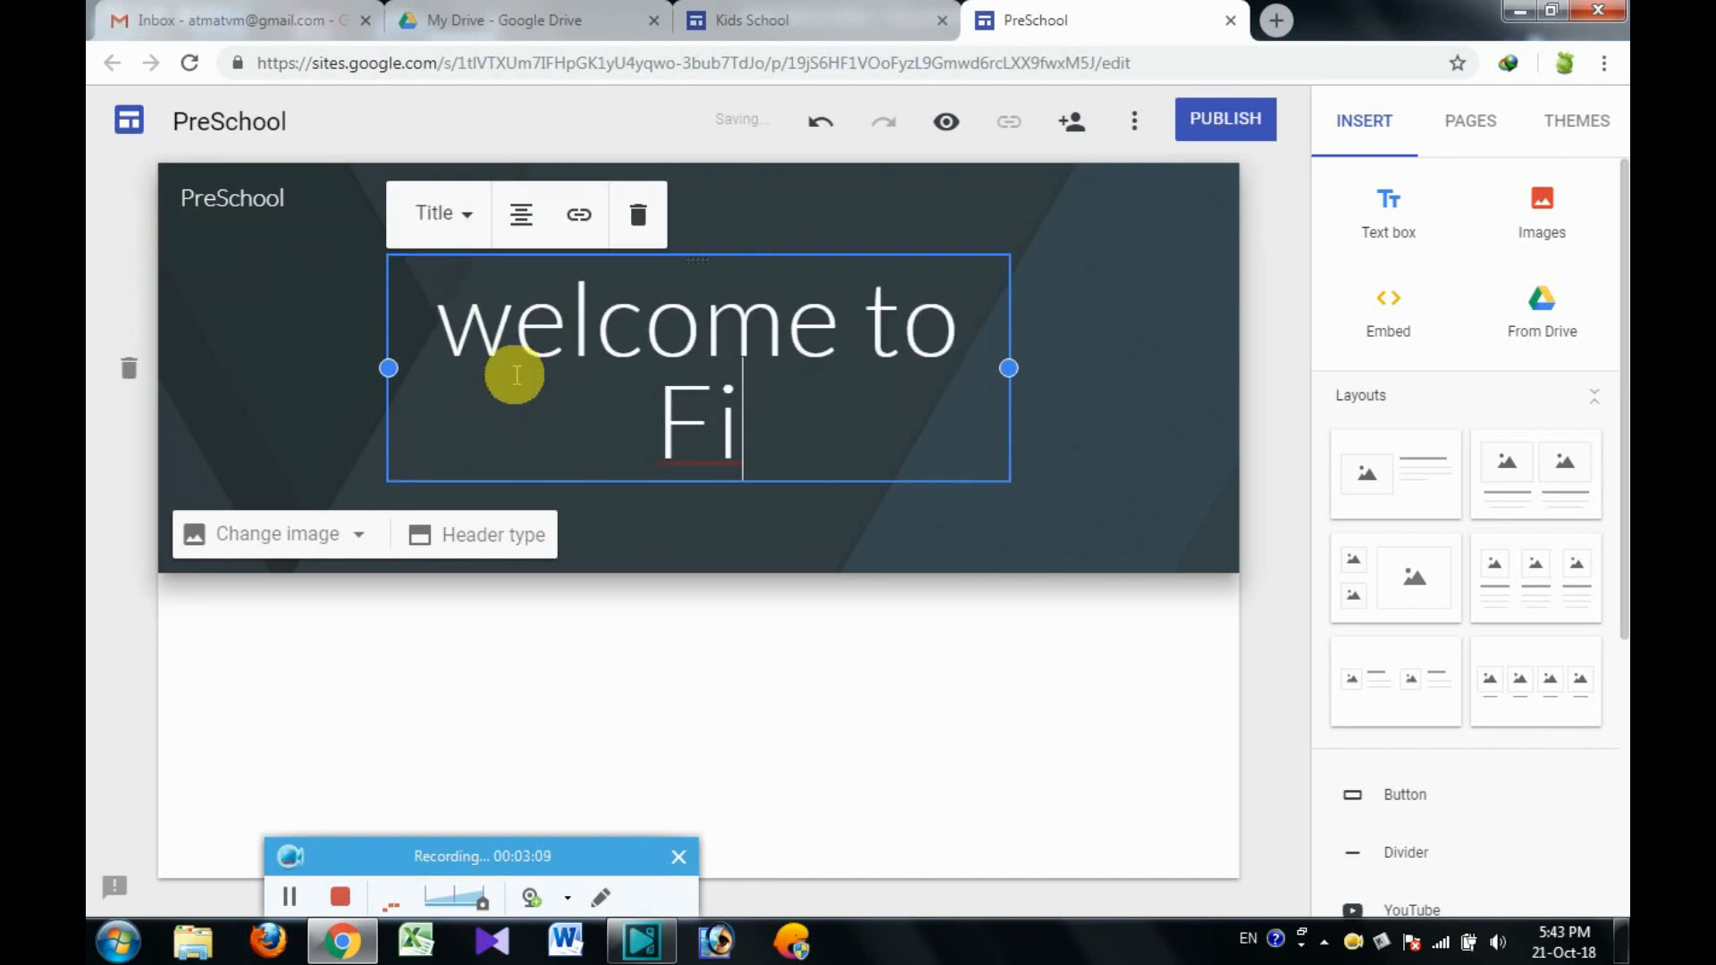
pyautogui.write('rst Cry')
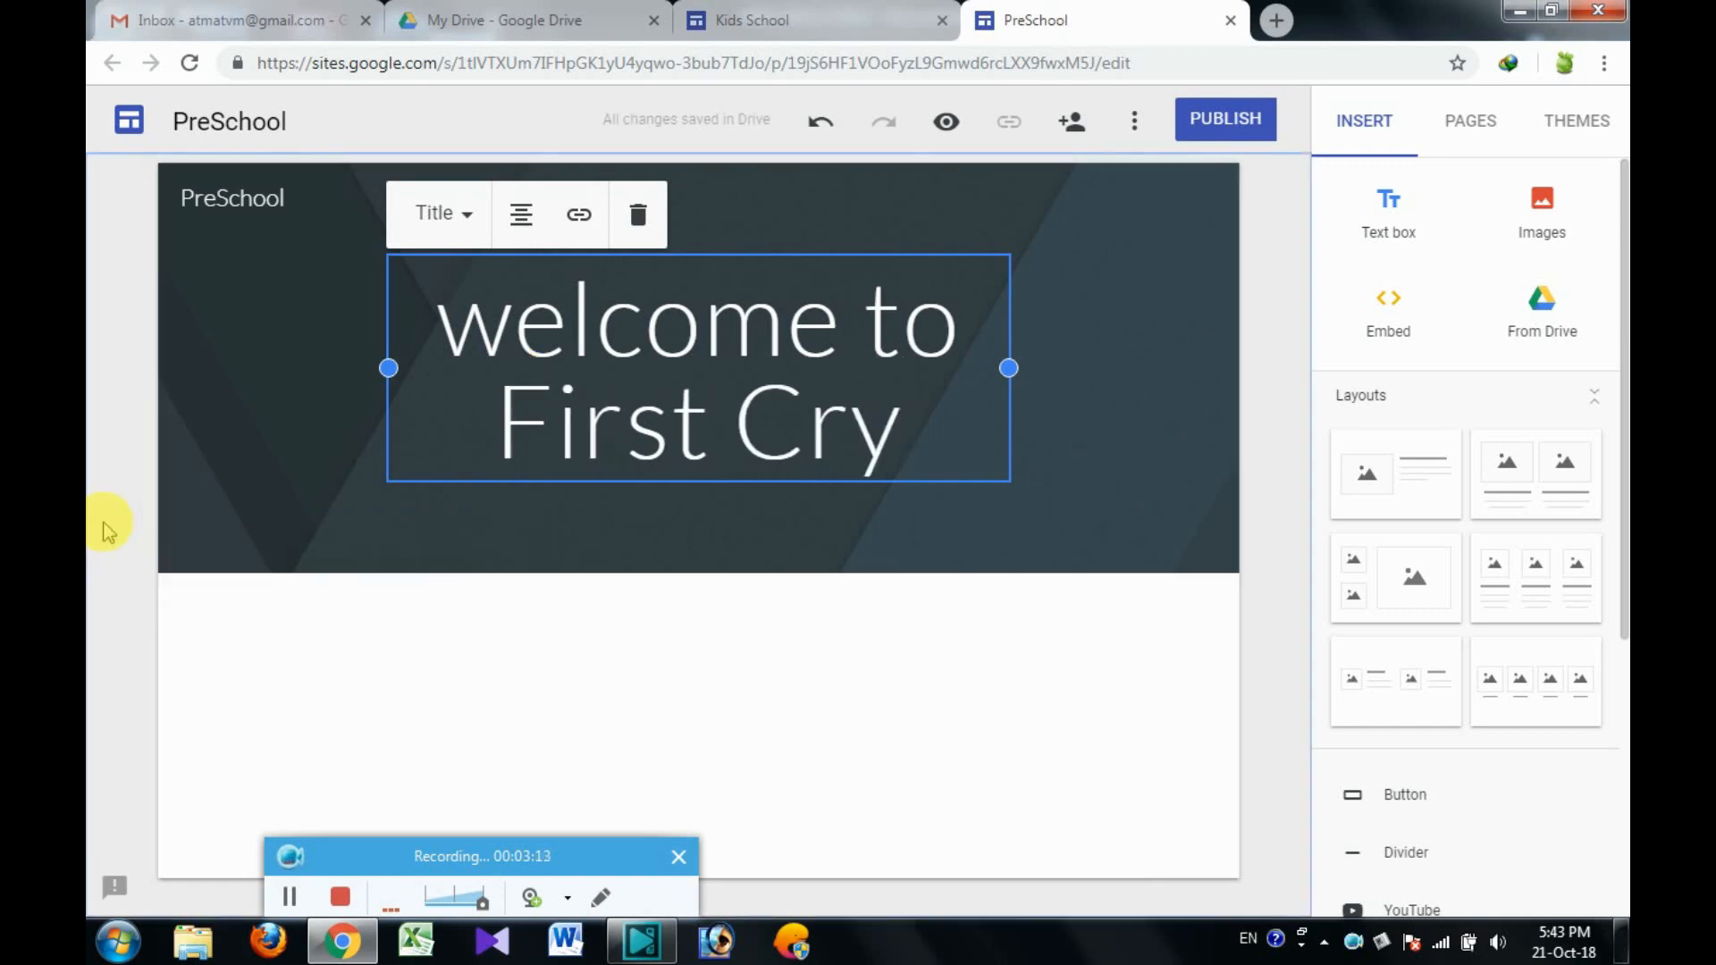
pyautogui.click(104, 523)
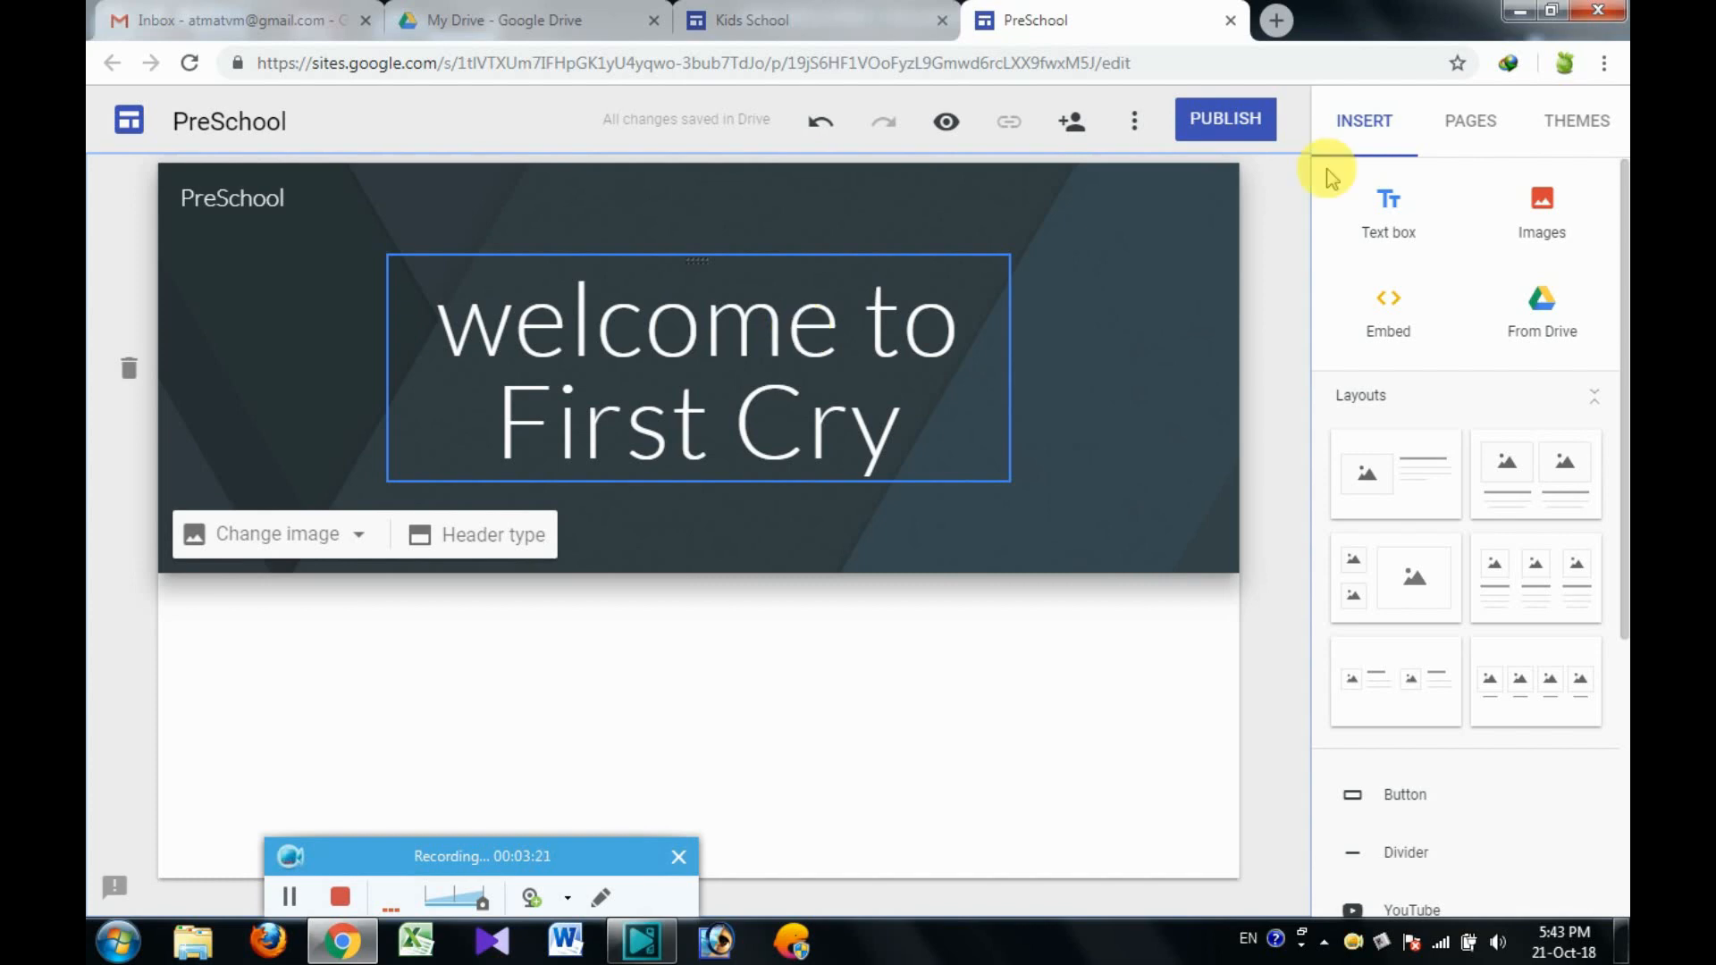
# - Rename the site document as Home
pyautogui.click(1484, 124)
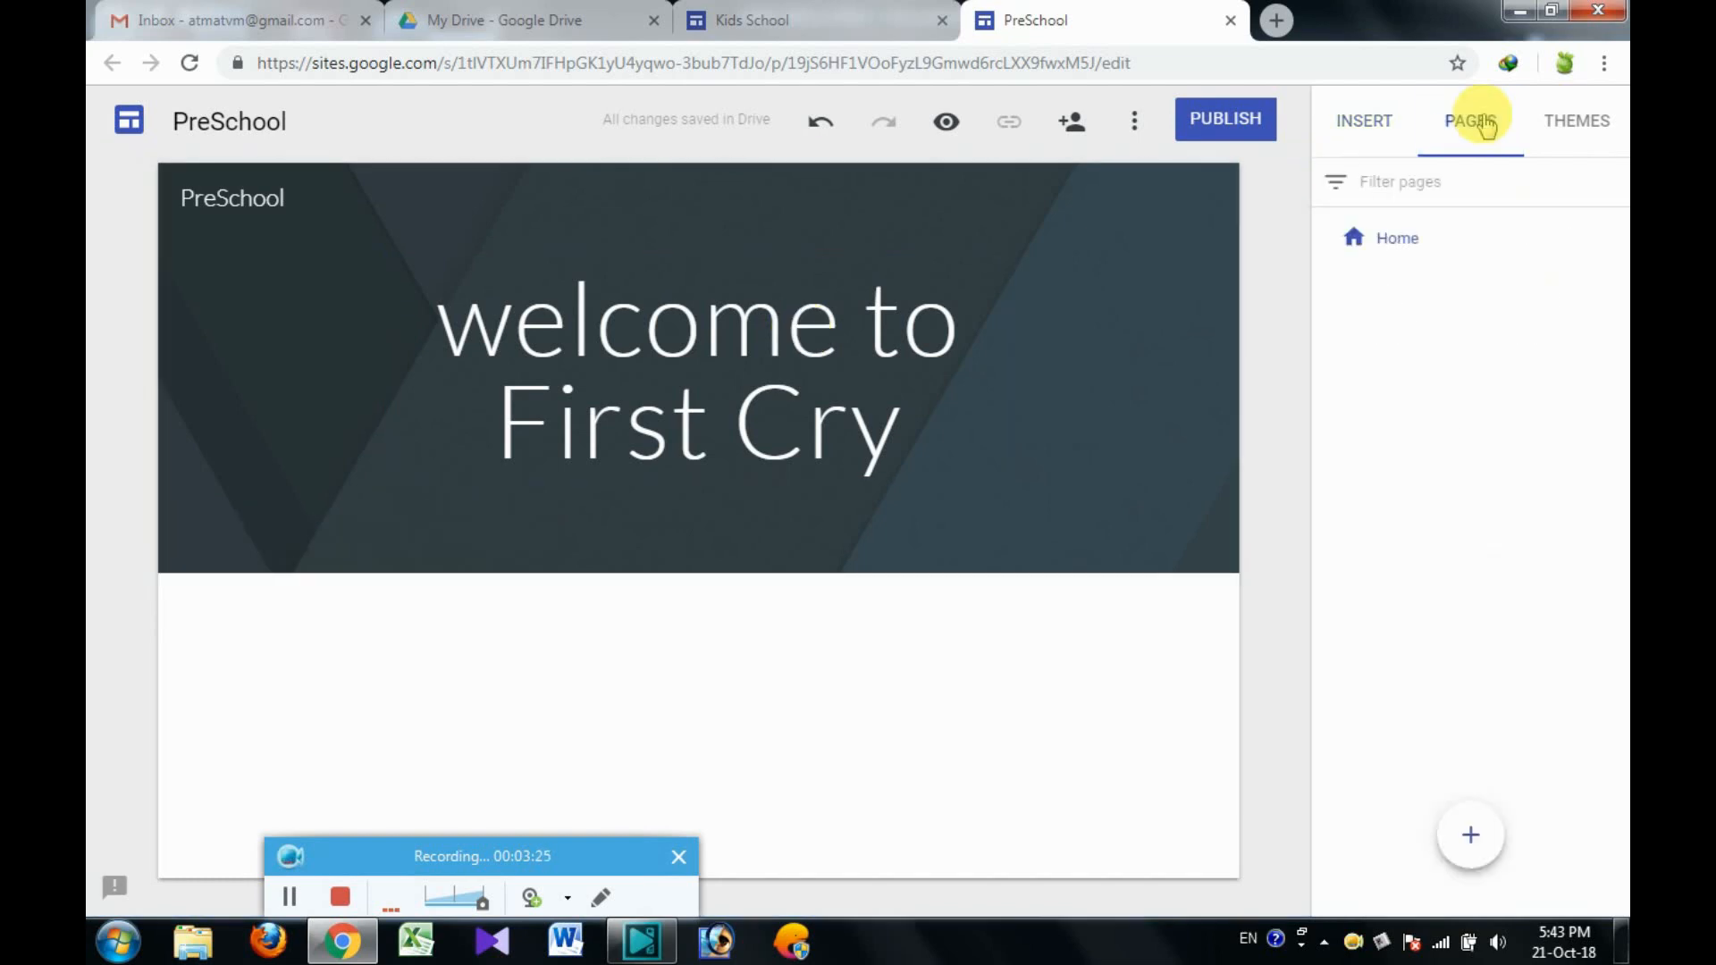
pyautogui.moveTo(1462, 849)
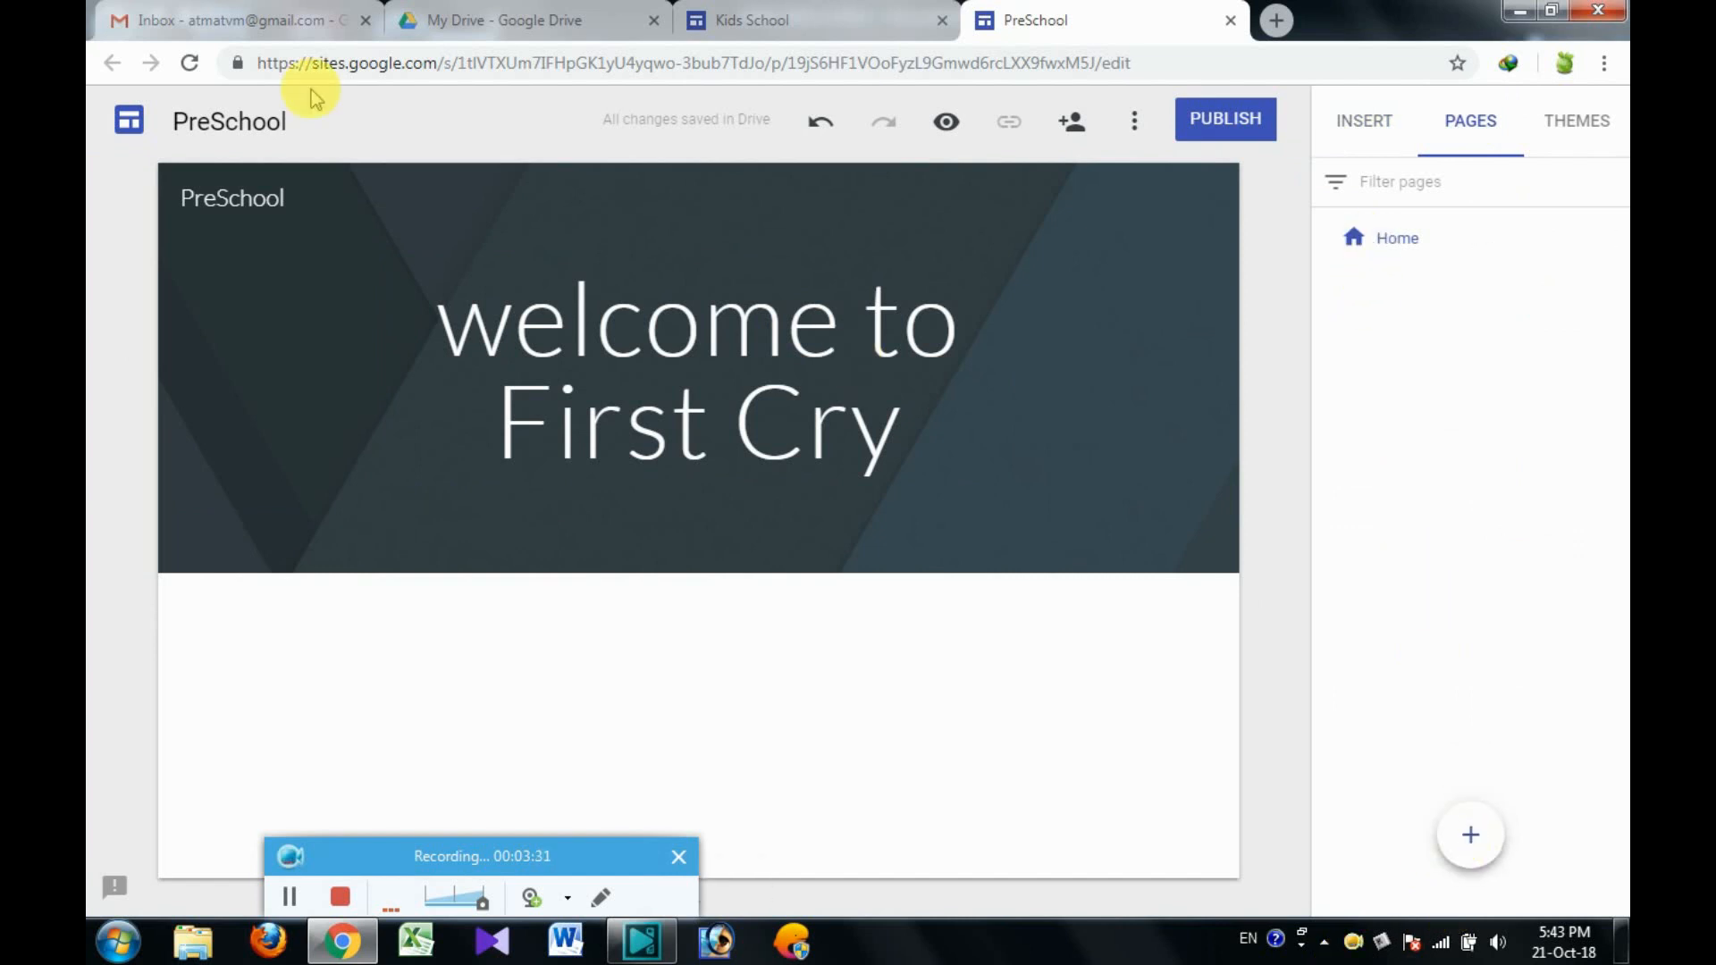
pyautogui.click(269, 122)
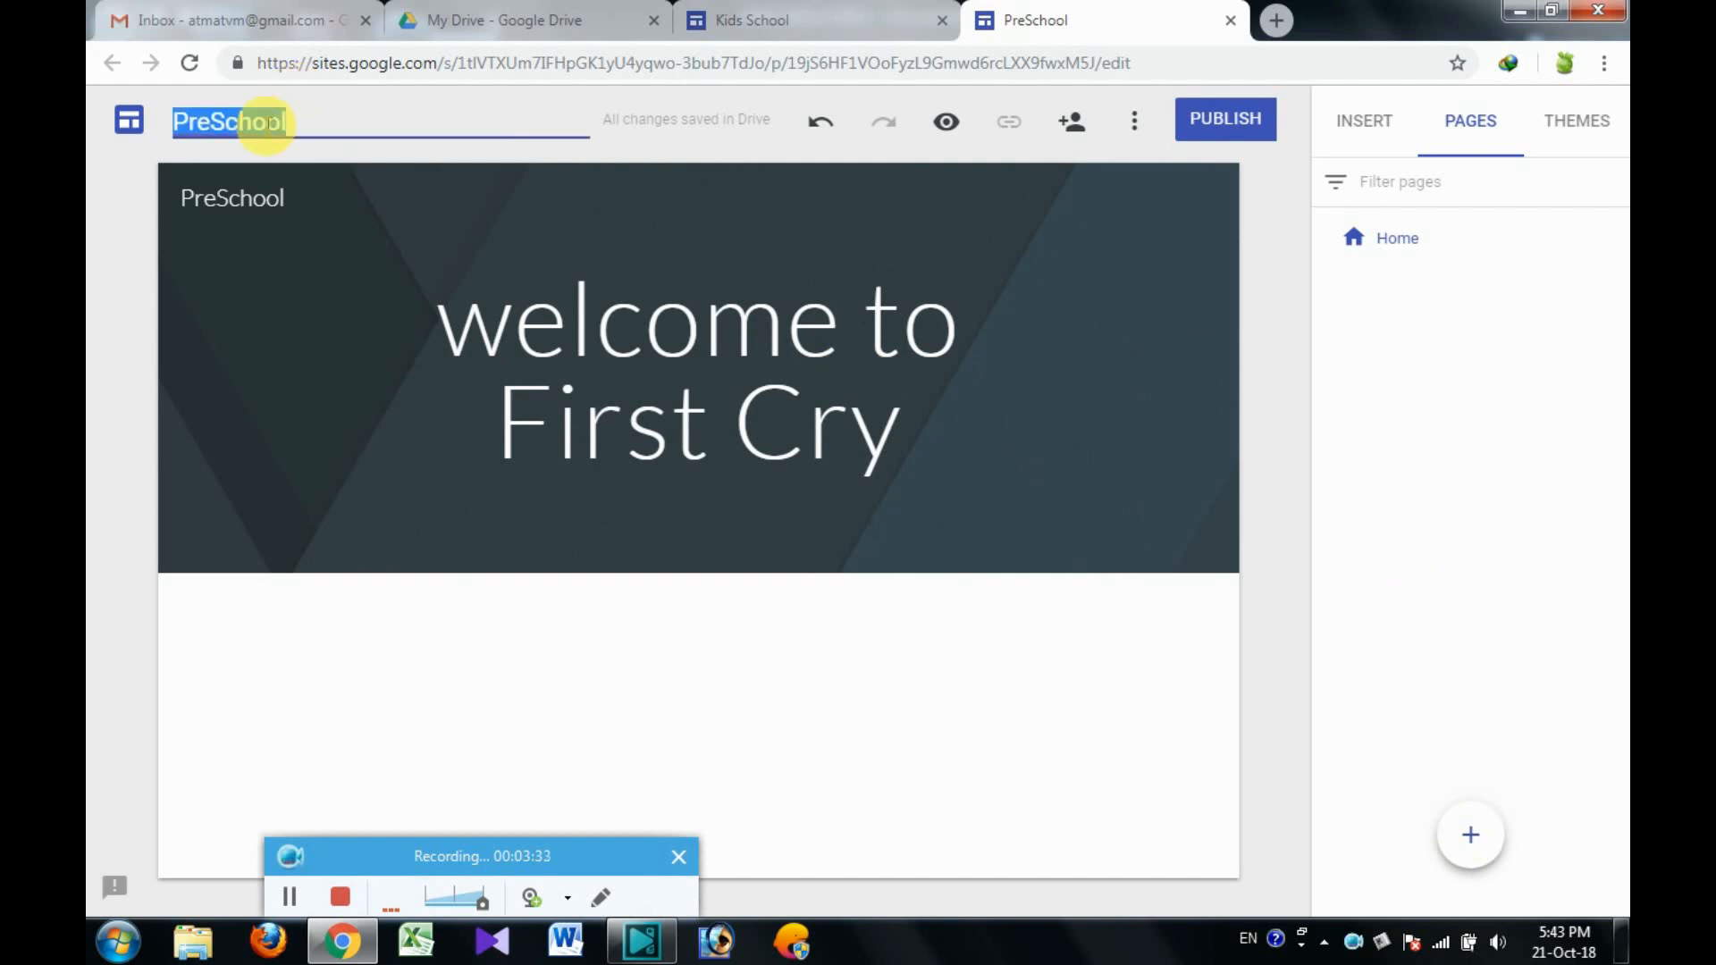
pyautogui.write('Home')
pyautogui.click(919, 334)
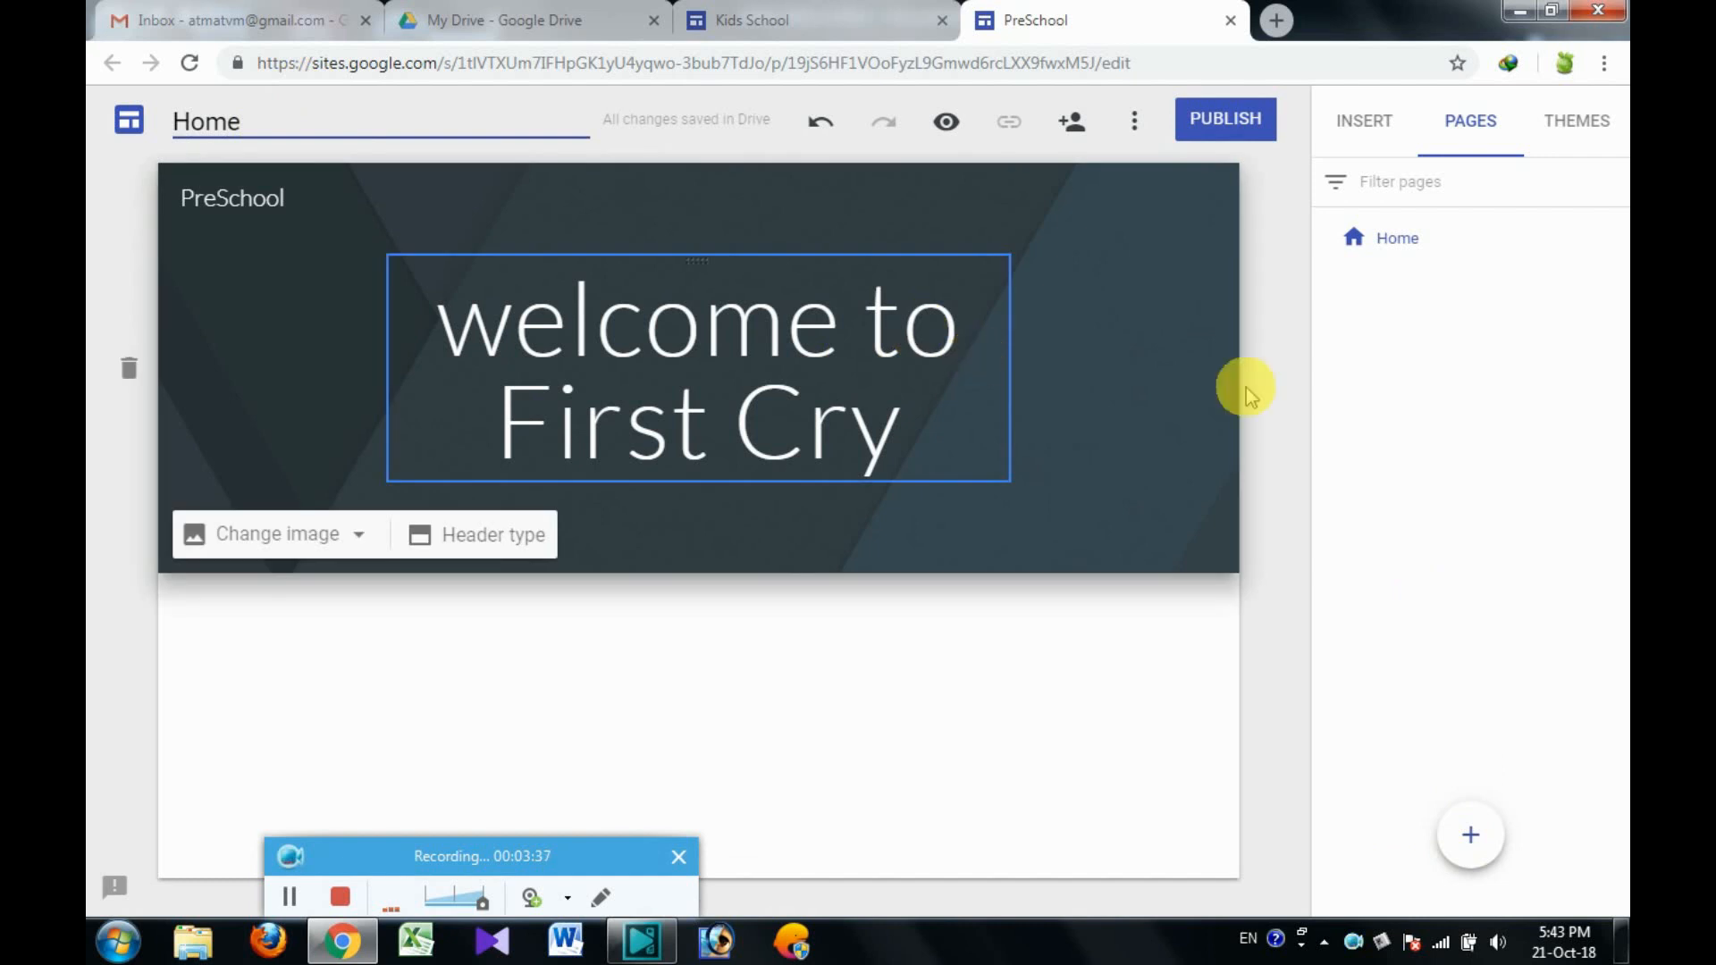
pyautogui.click(1287, 429)
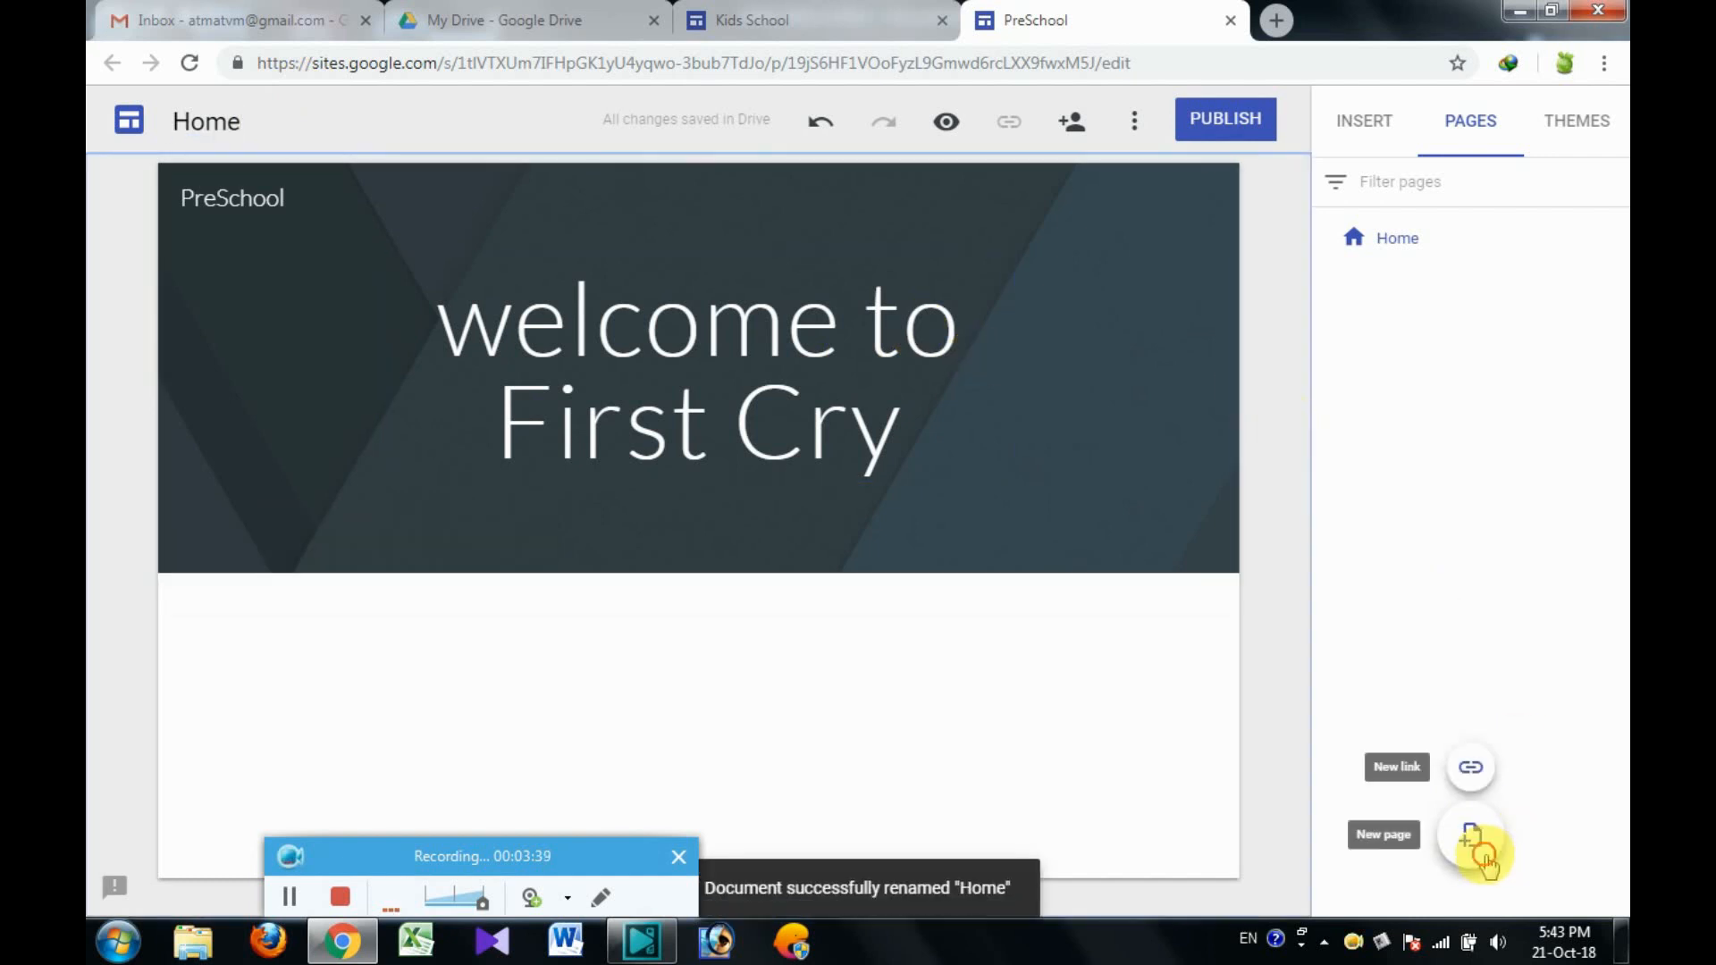
# - Add a new page named About to the site
pyautogui.click(1483, 860)
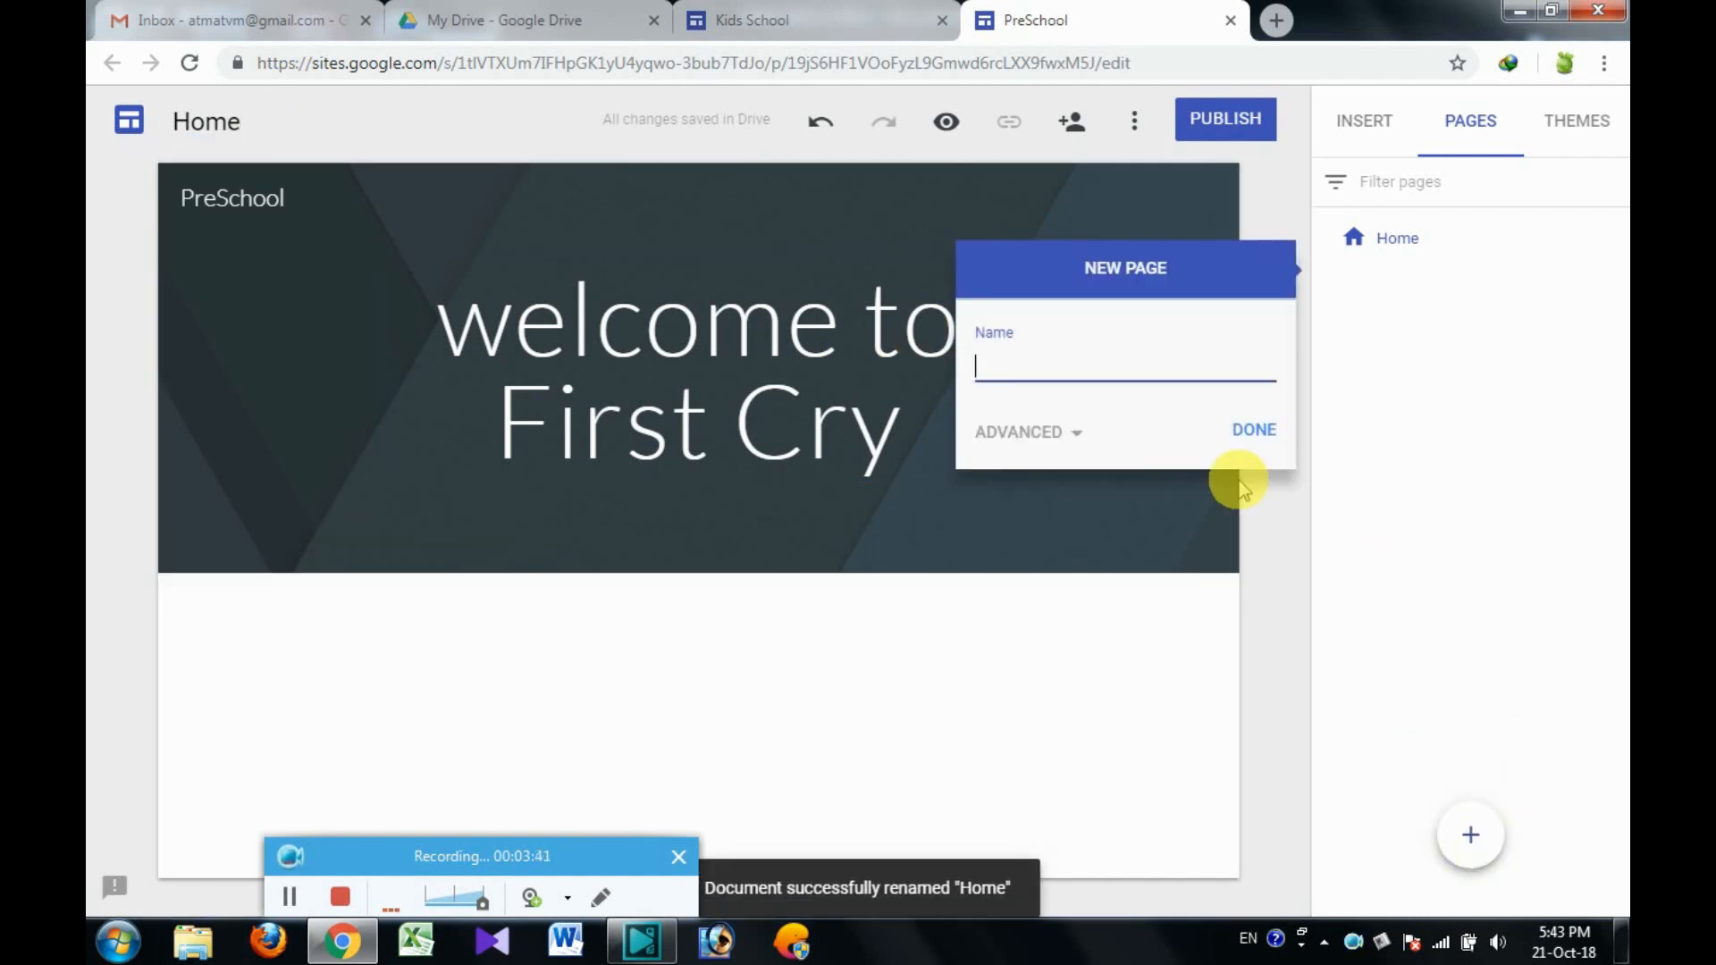
pyautogui.write('About')
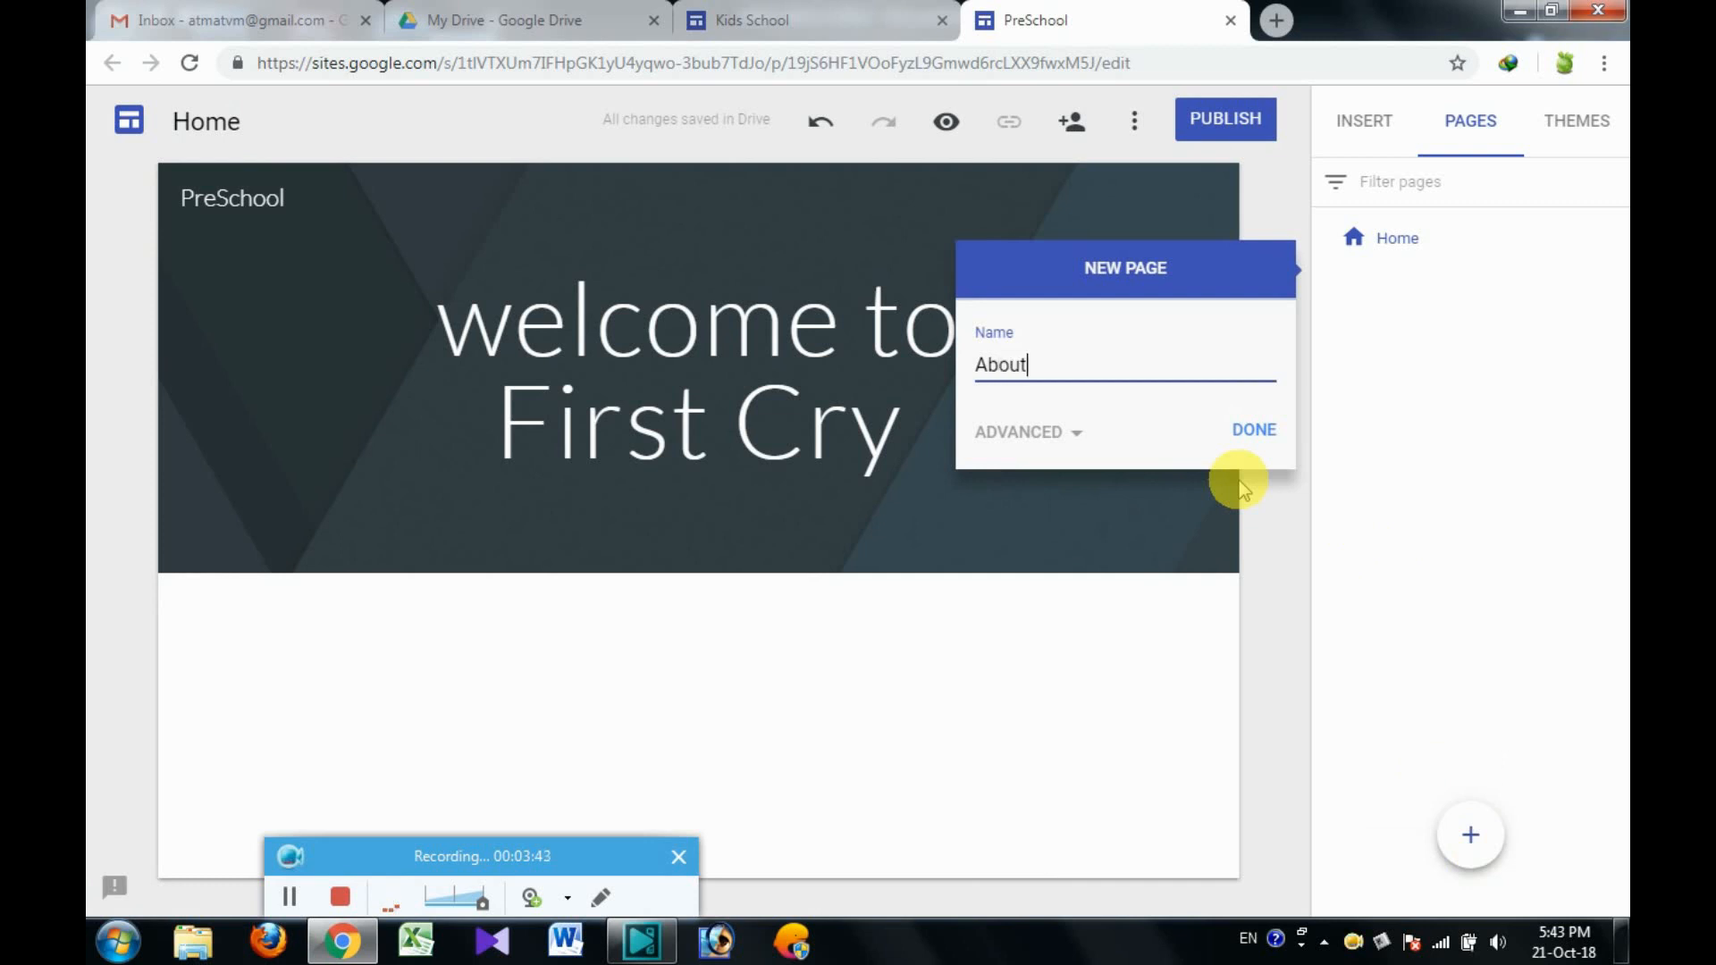
pyautogui.click(1253, 429)
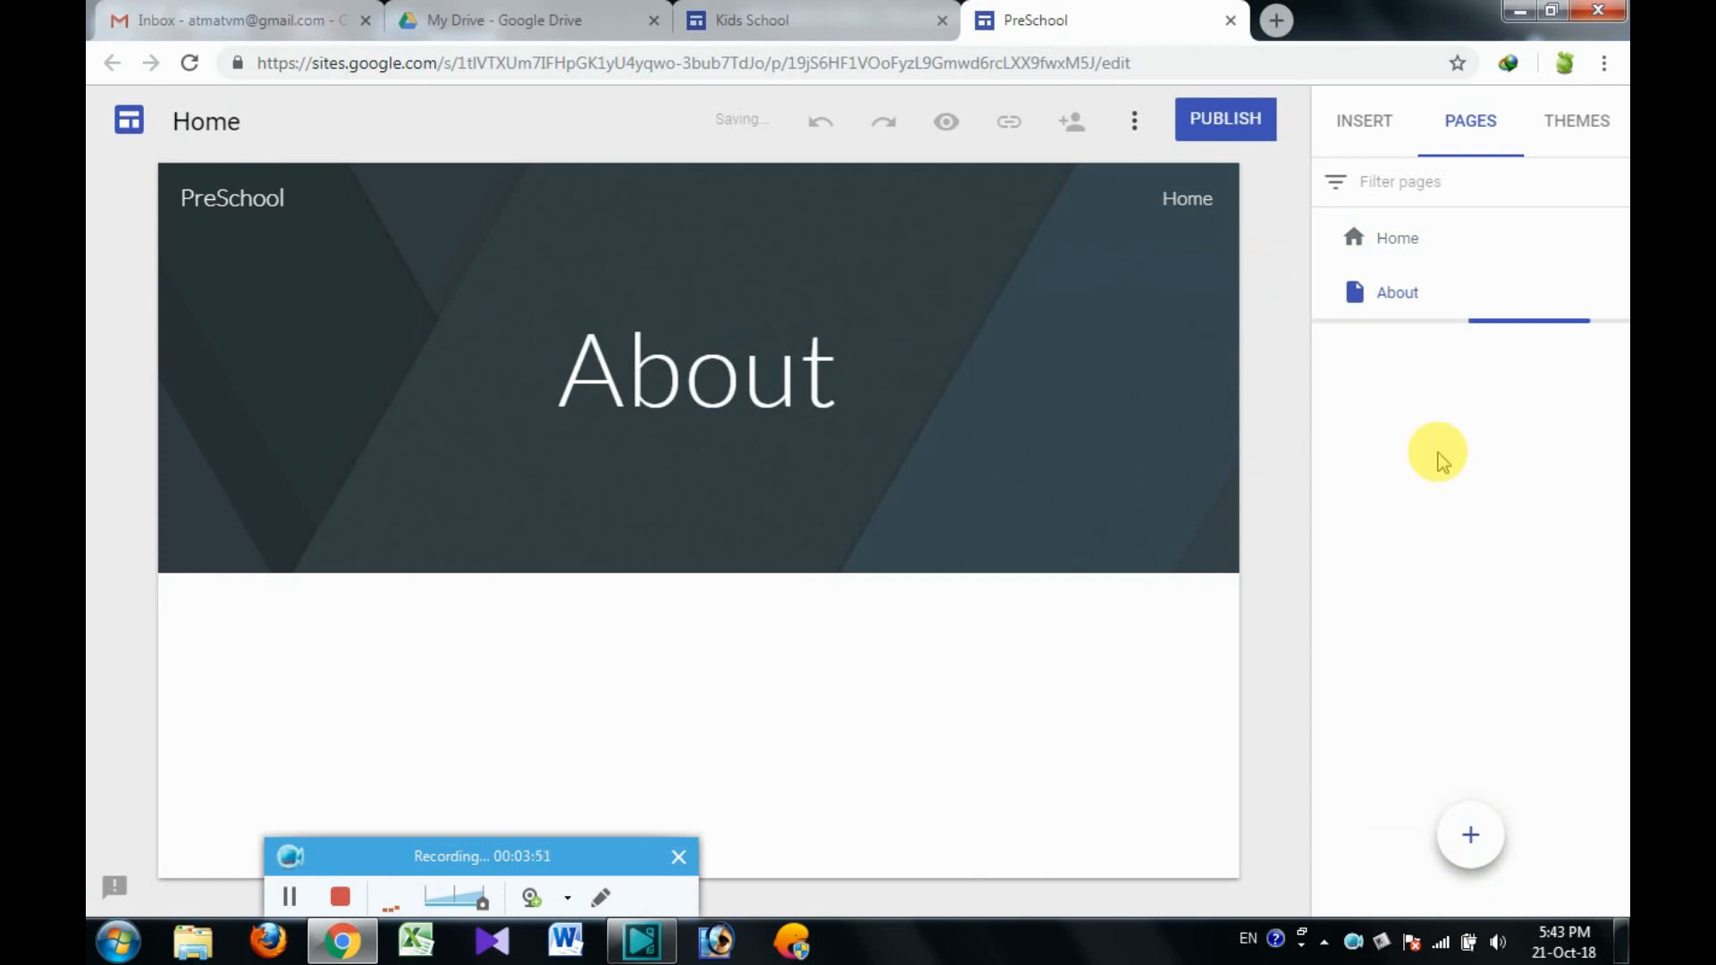
# - View the About page of the Kids School site for reference, and return to the PreSchool site
pyautogui.click(787, 19)
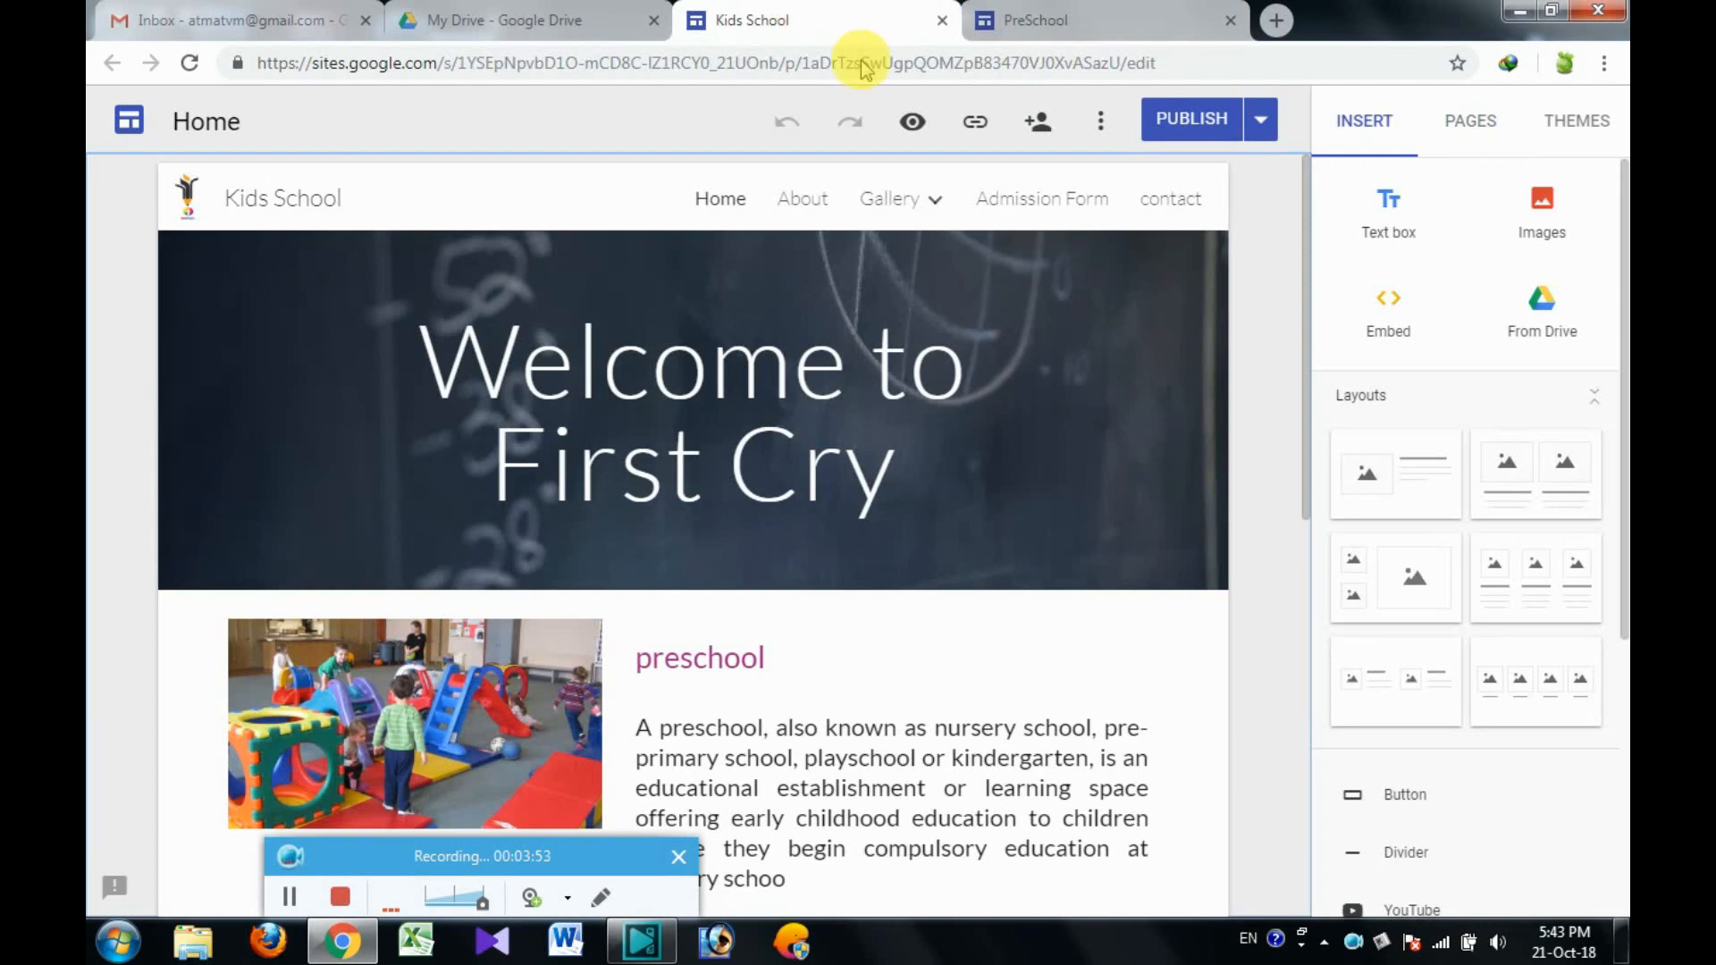
pyautogui.click(809, 211)
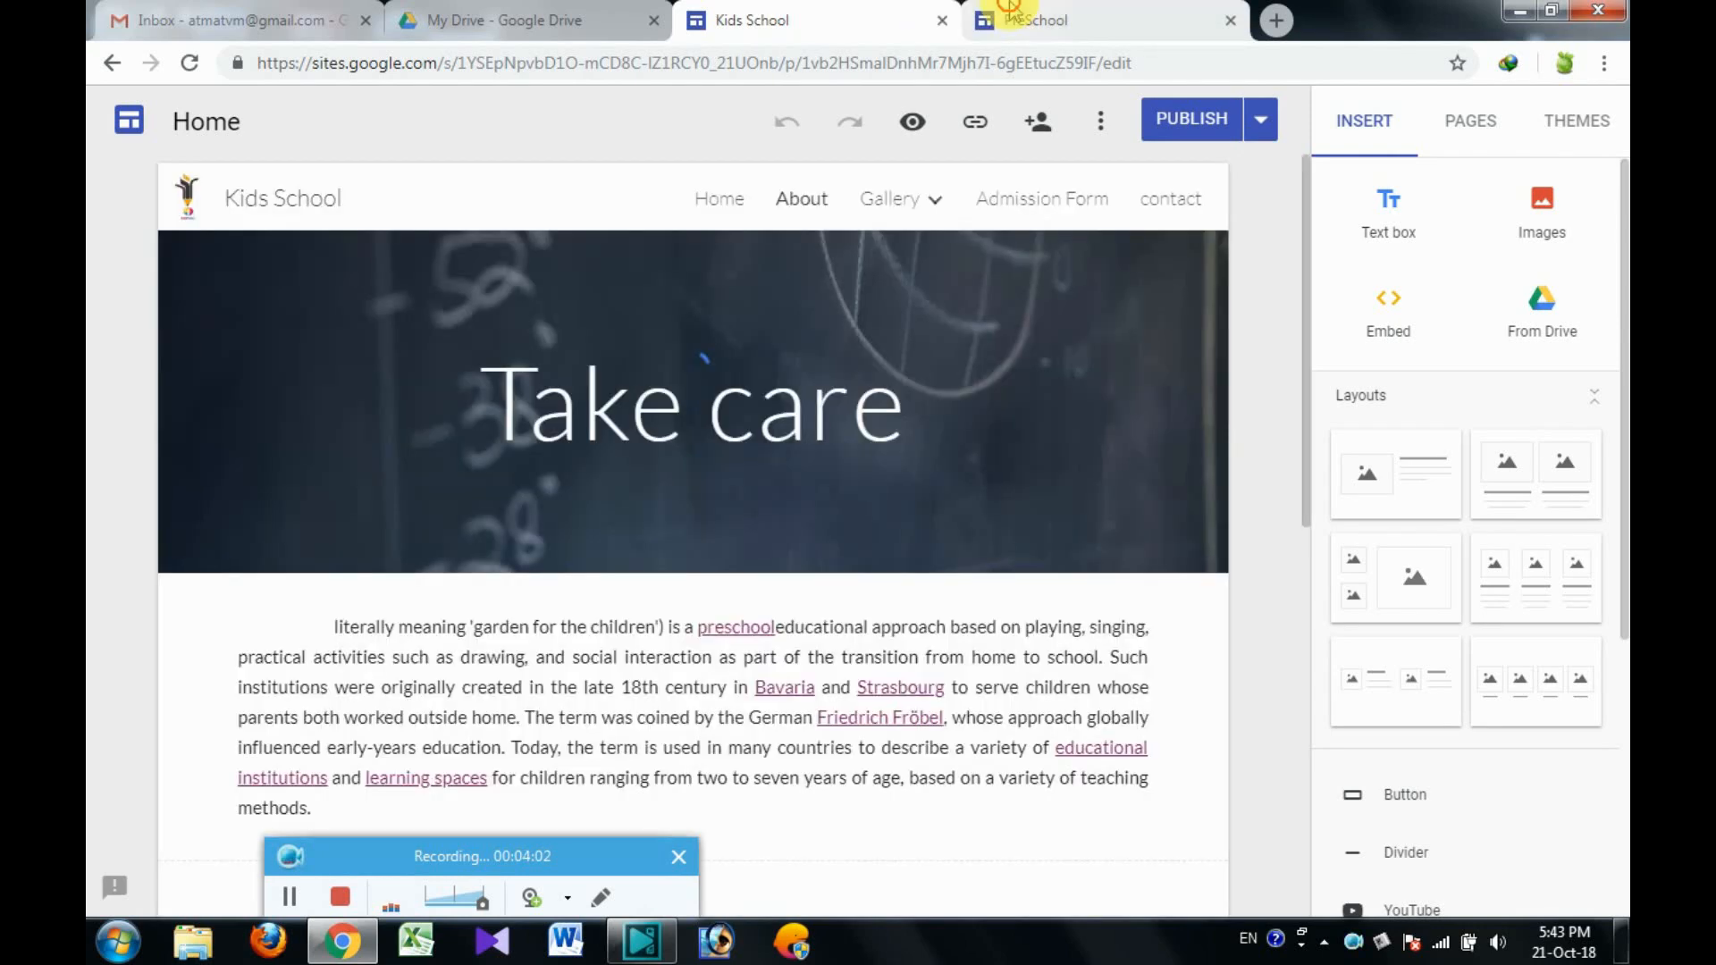
pyautogui.click(979, 18)
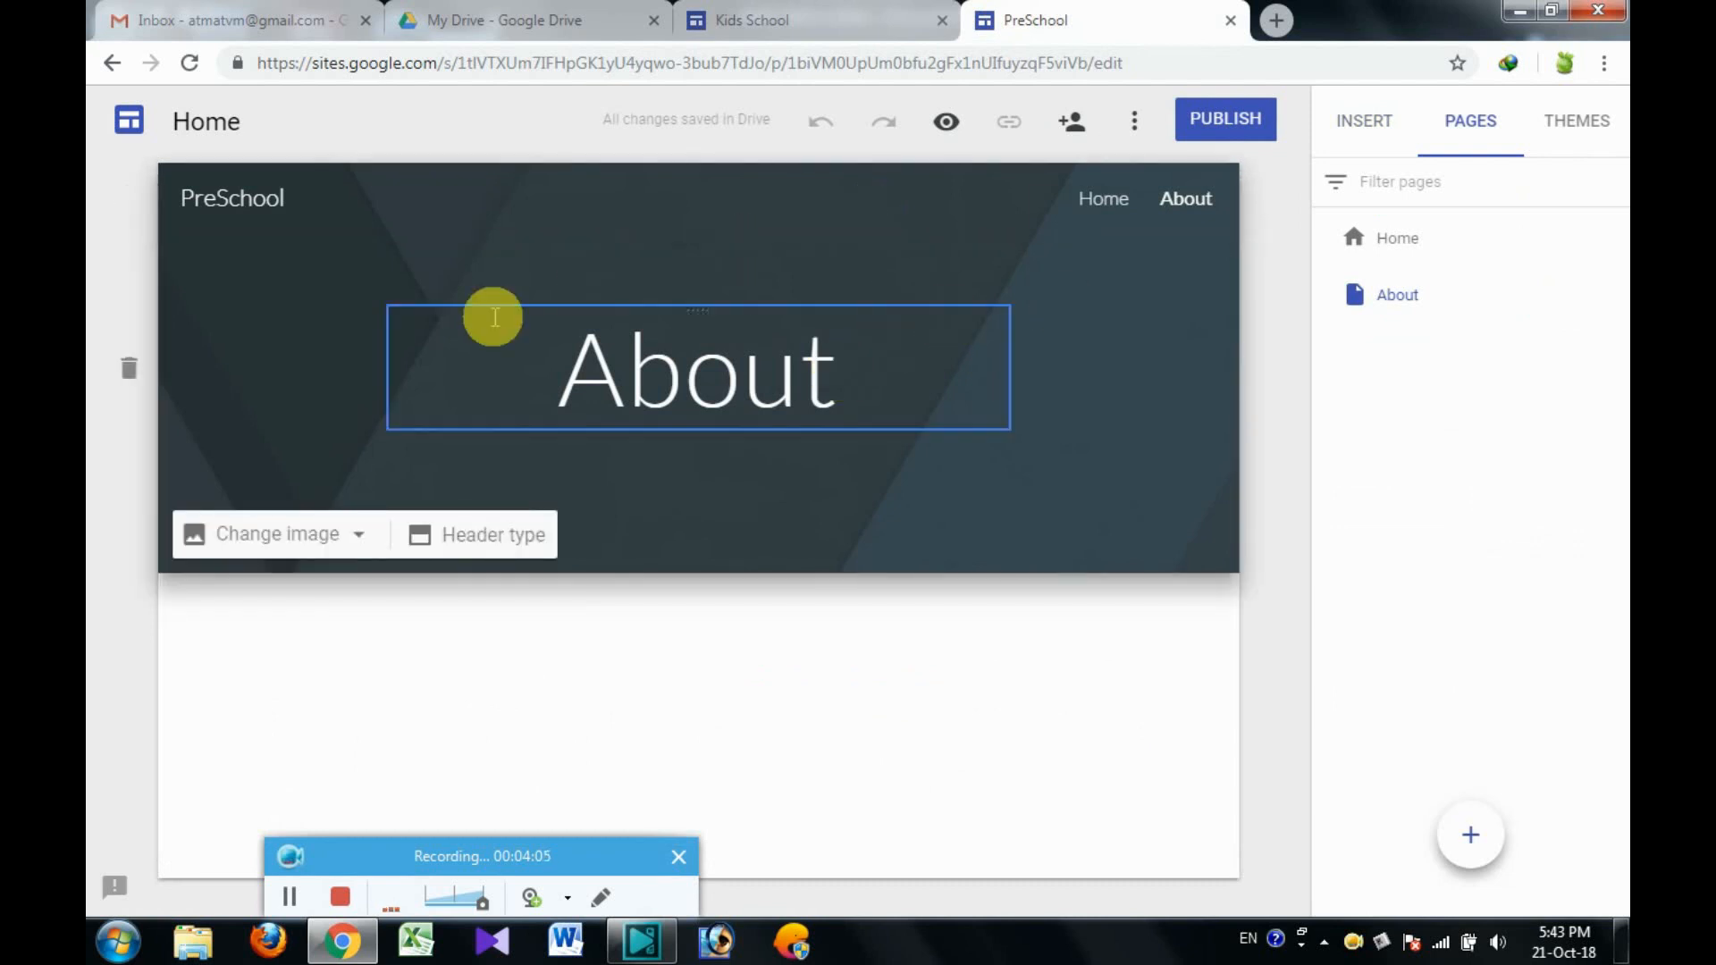
# - Rename the site document as About
pyautogui.doubleClick(660, 373)
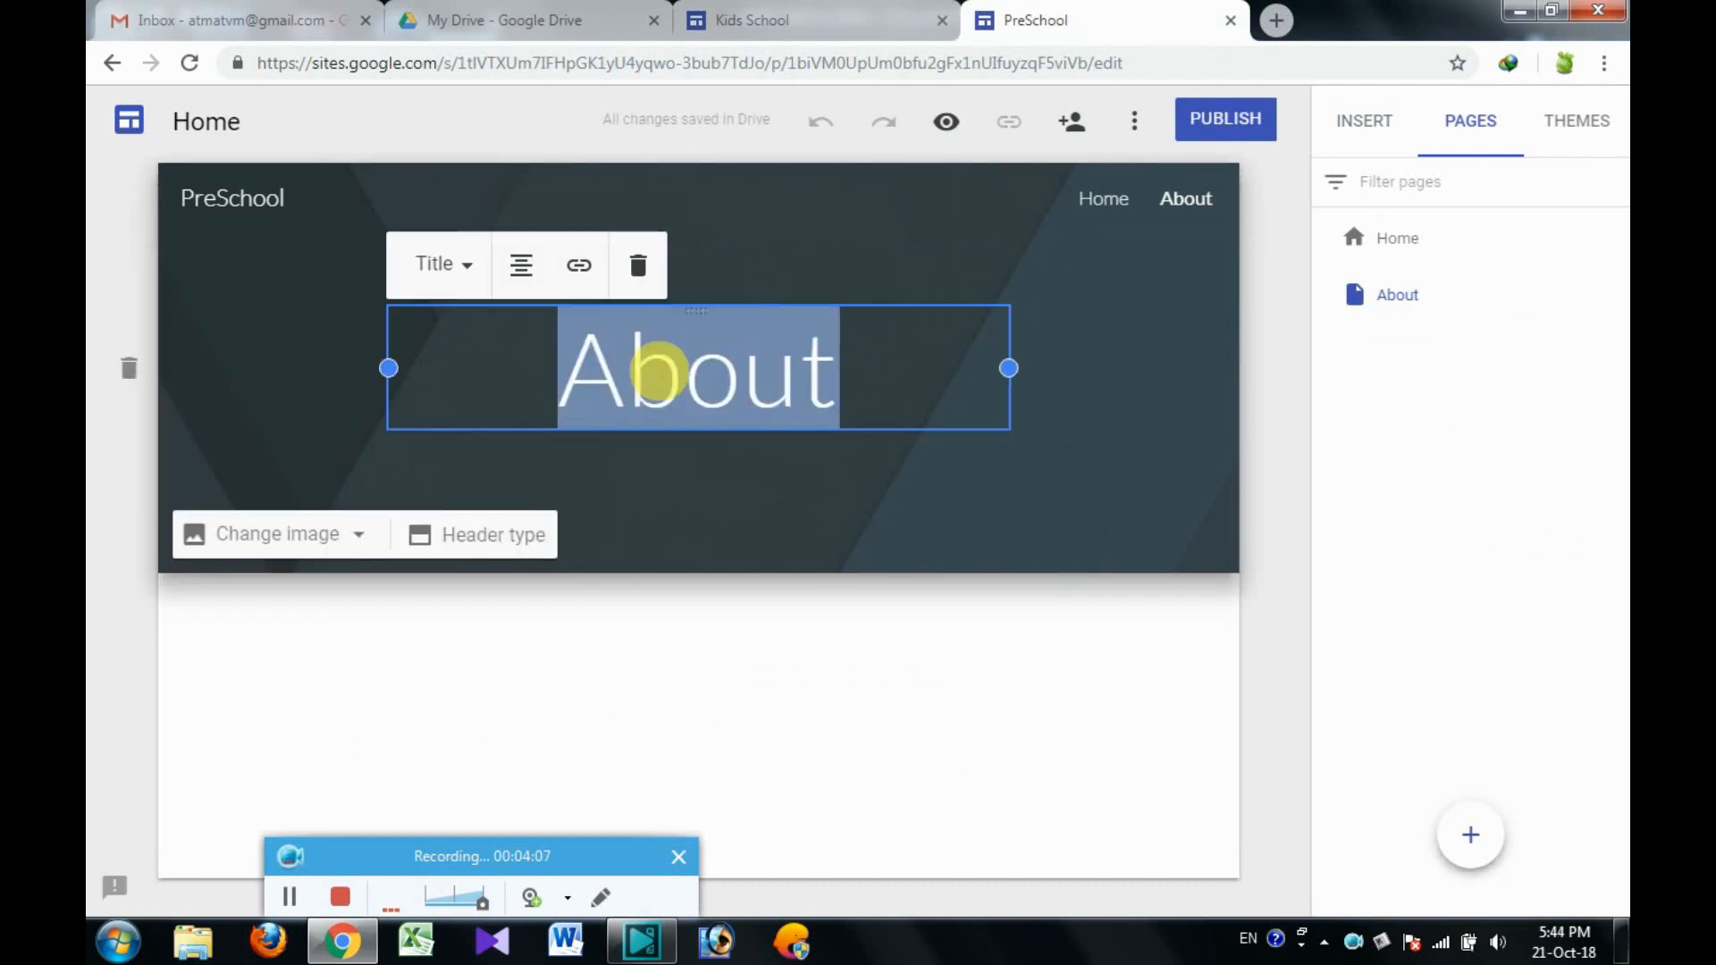
pyautogui.click(202, 122)
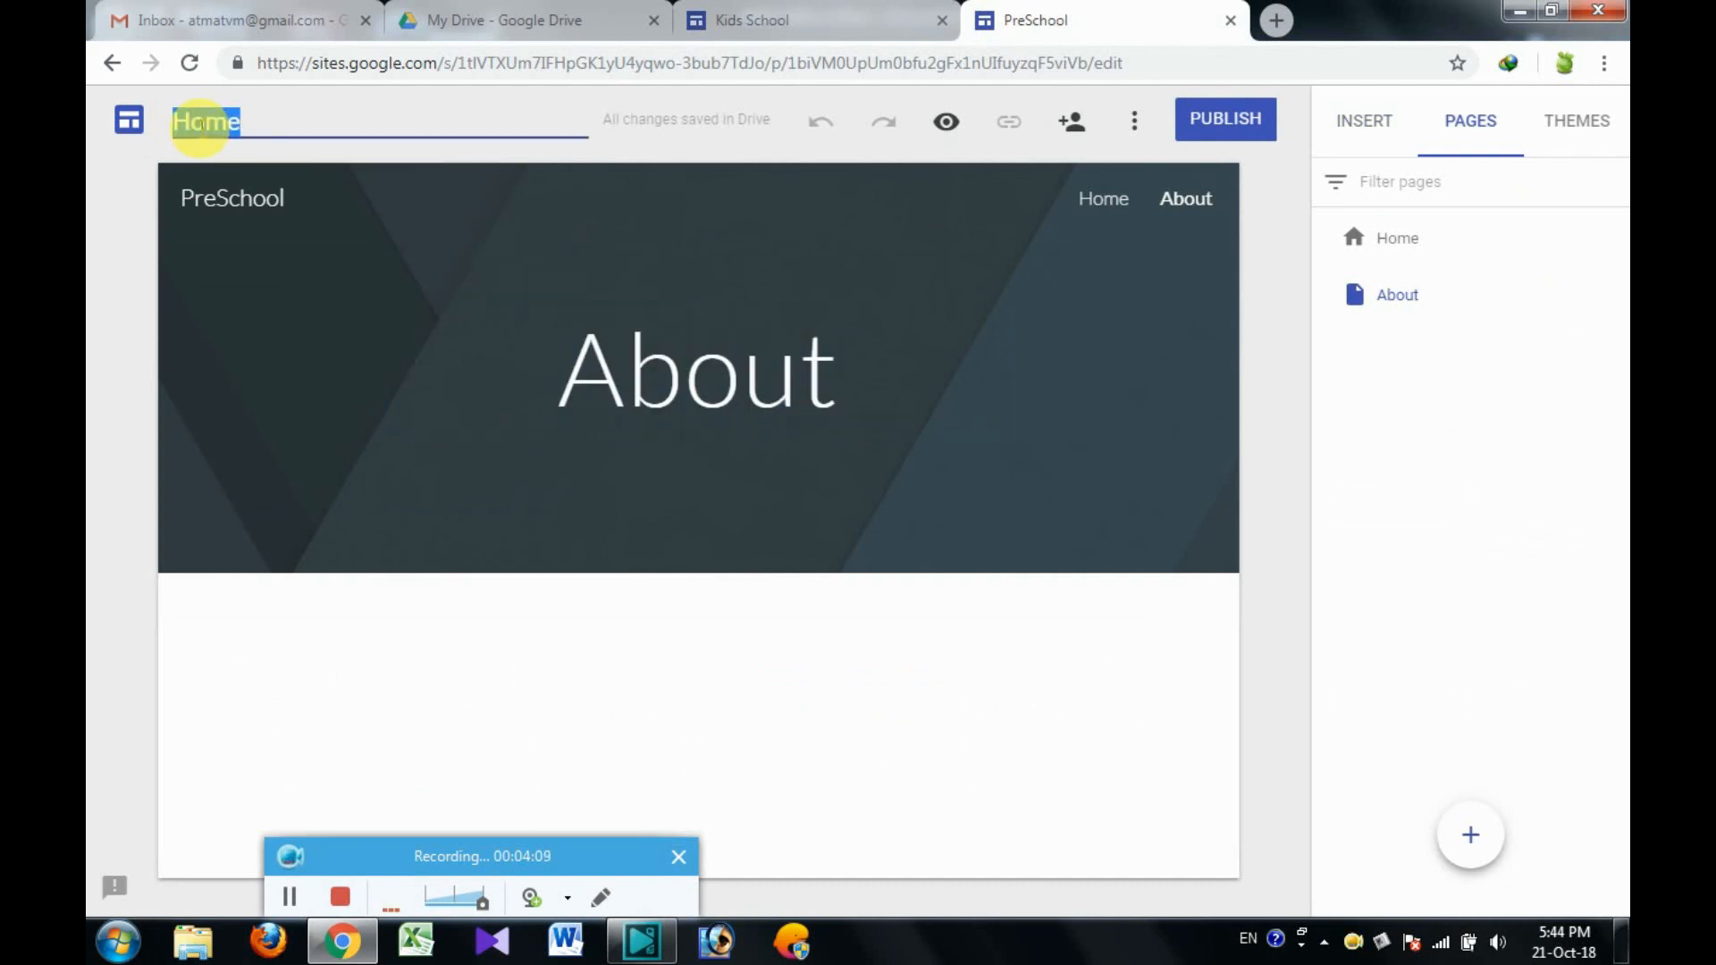
pyautogui.write('About')
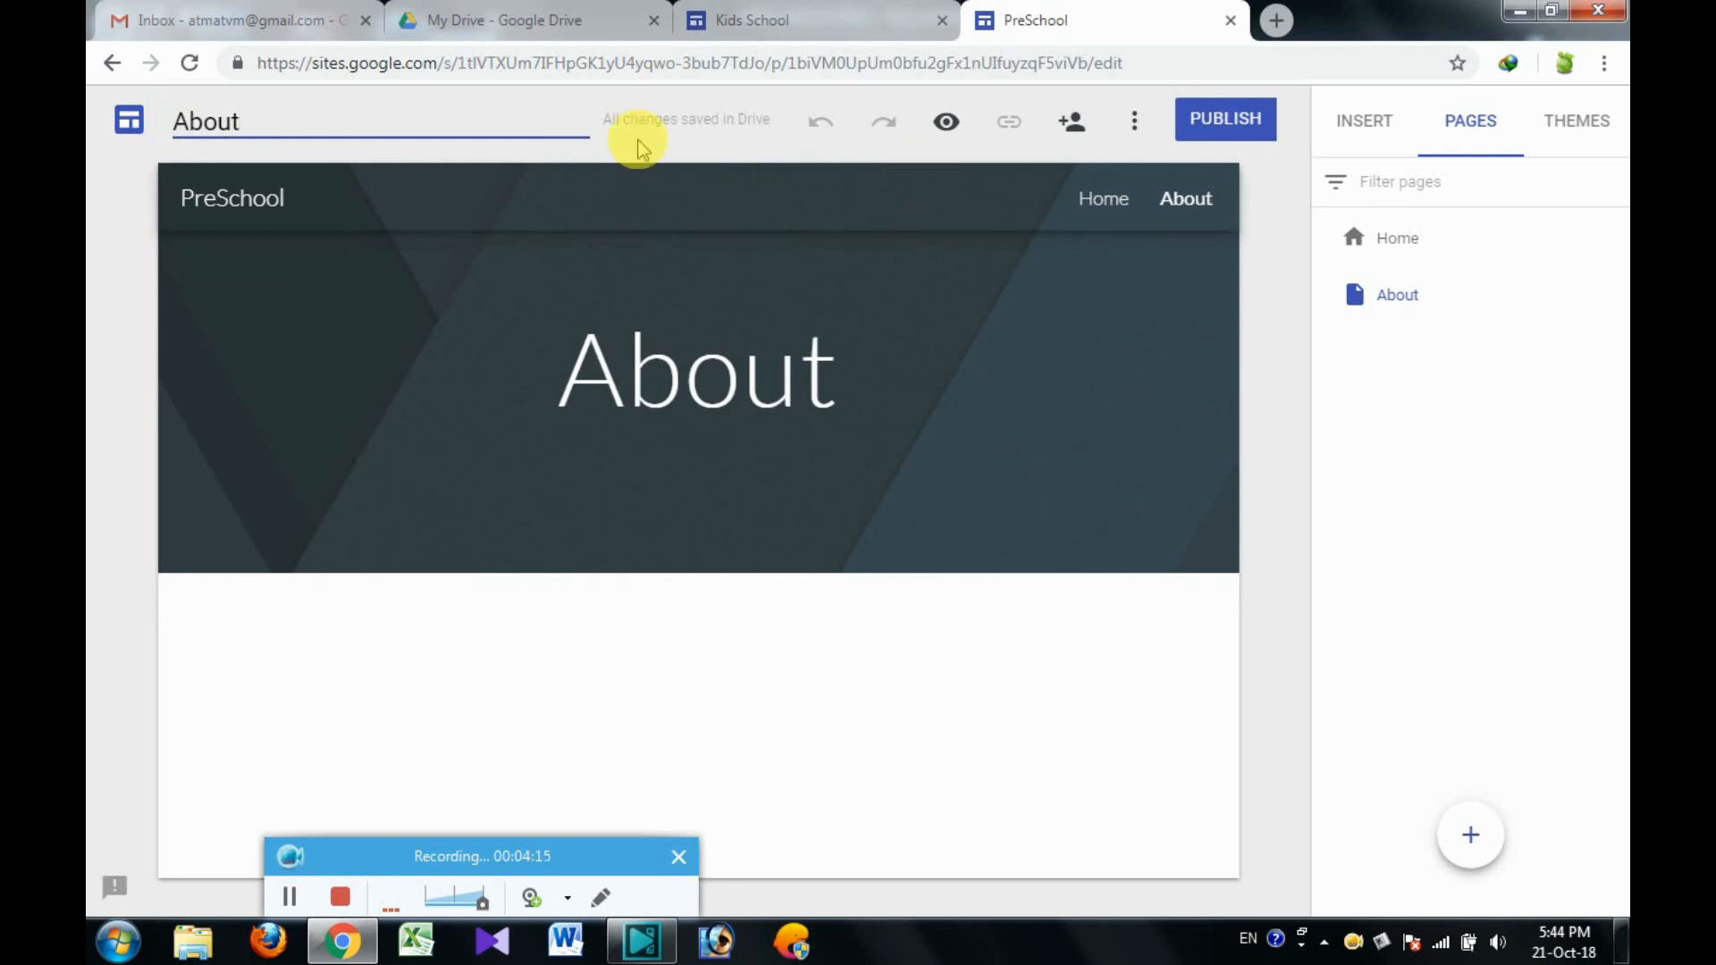
# - Compare the Home and About pages of the PreSchool site with the Kids School site
pyautogui.click(1117, 204)
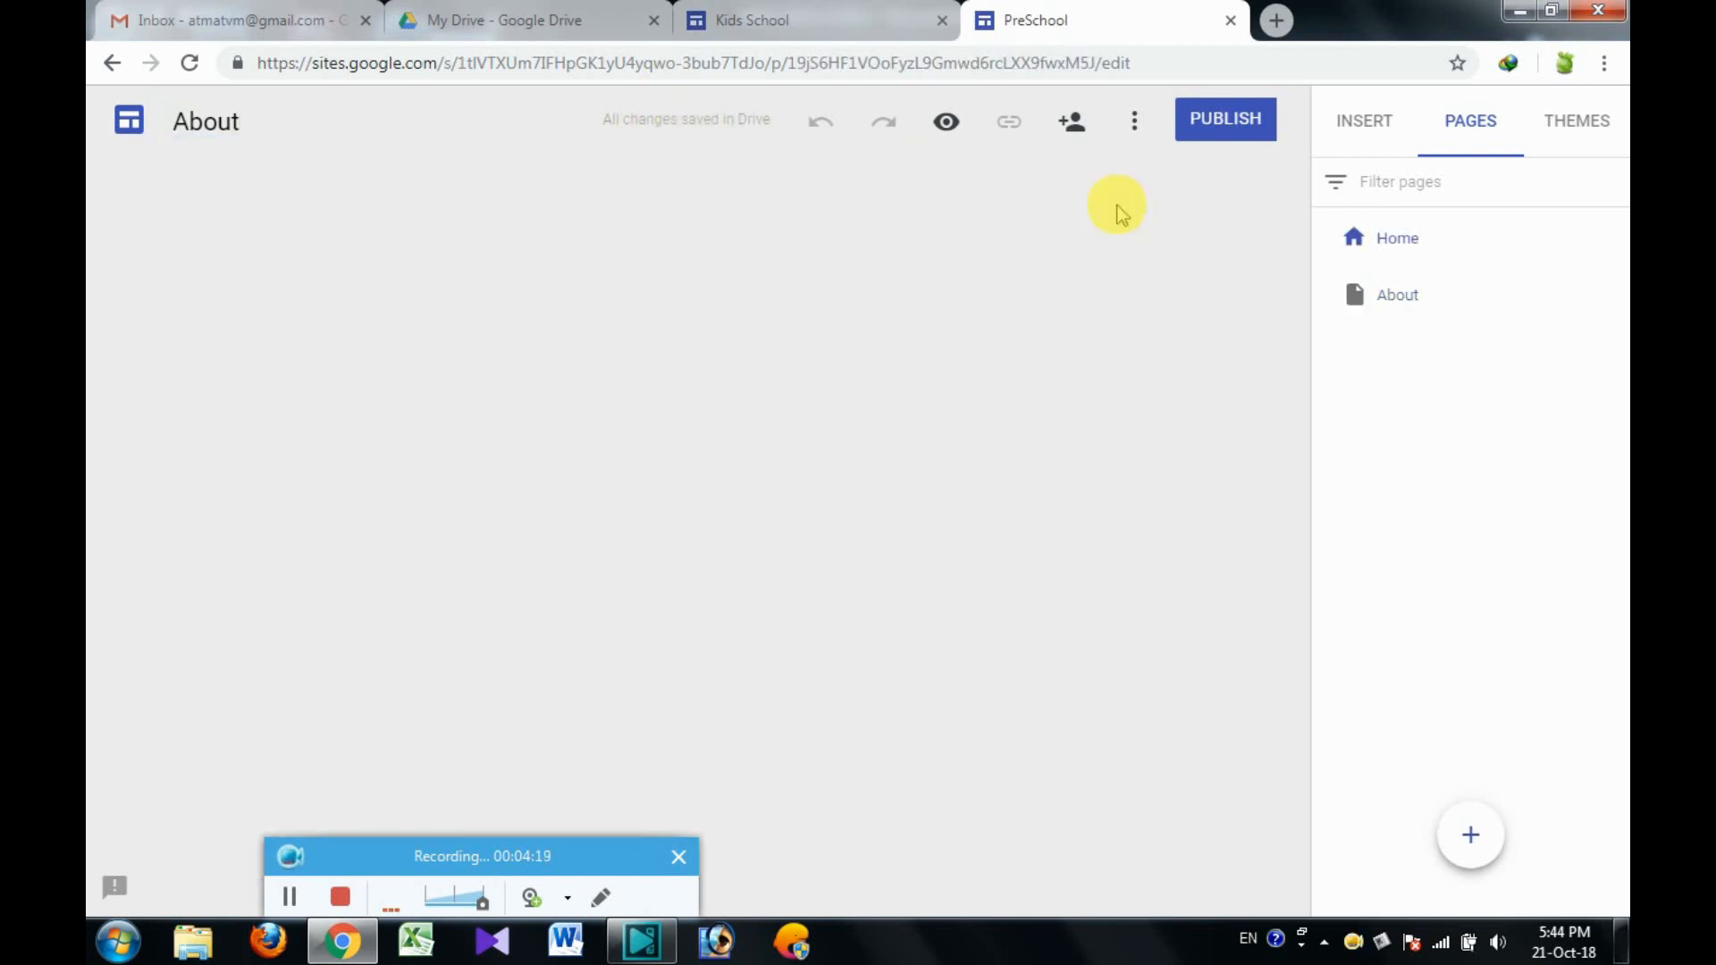
pyautogui.click(804, 13)
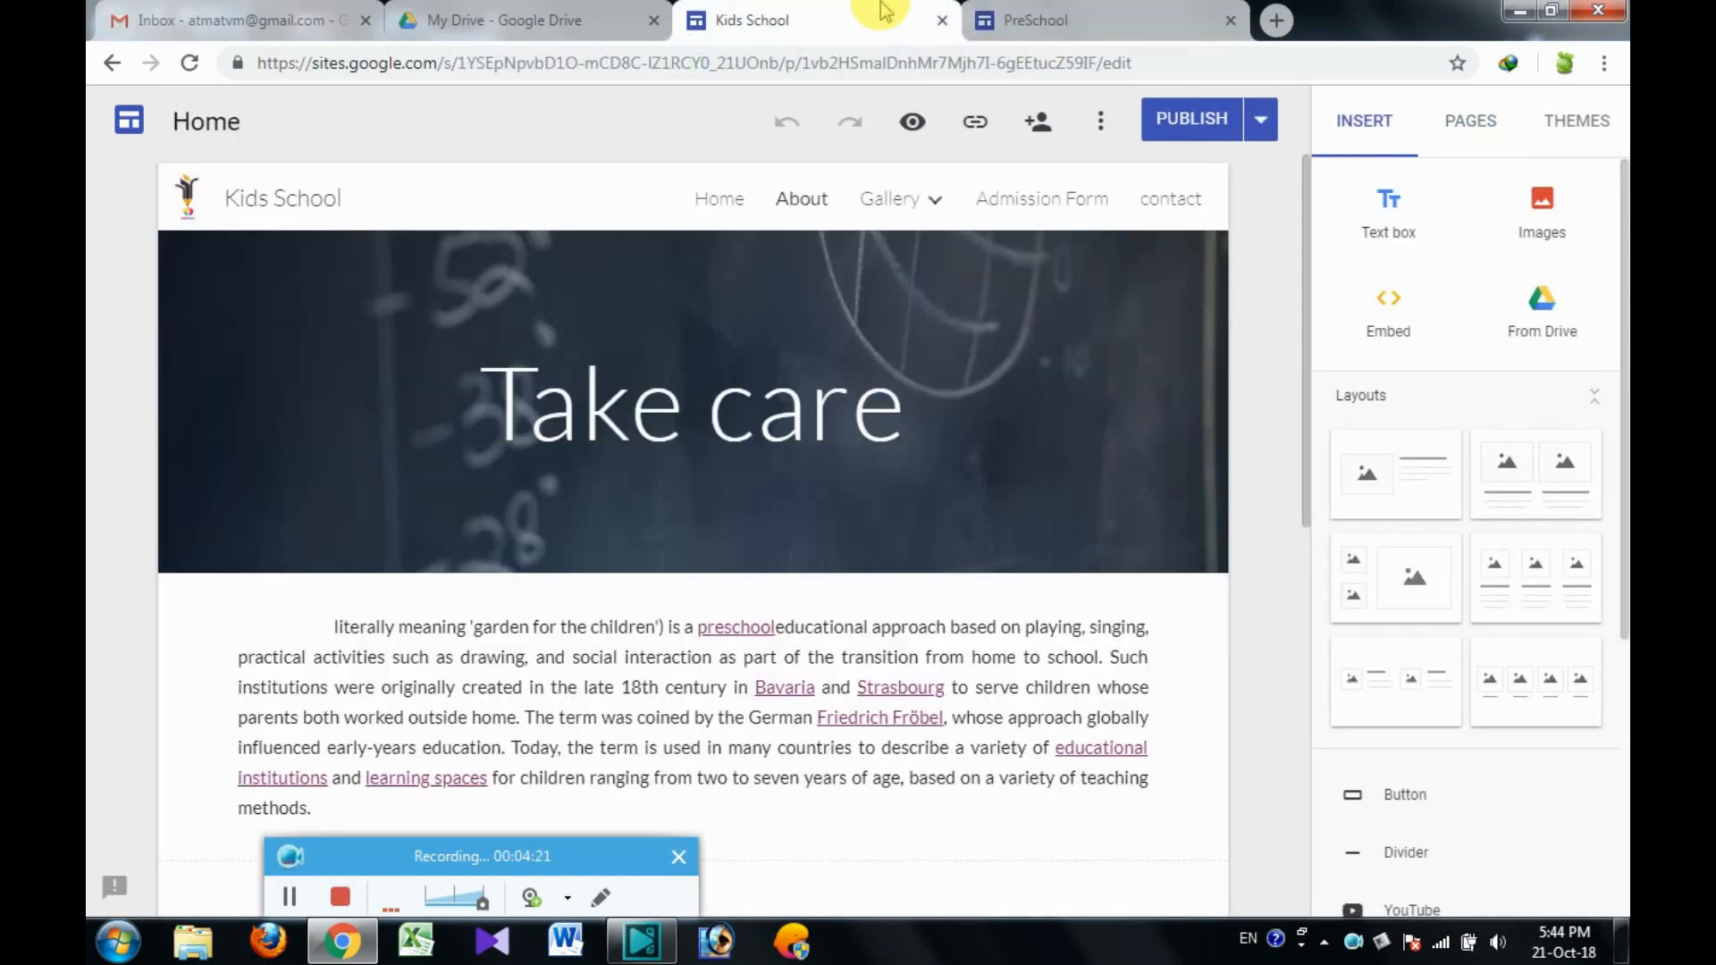
pyautogui.click(1017, 9)
pyautogui.click(1393, 248)
pyautogui.click(1388, 293)
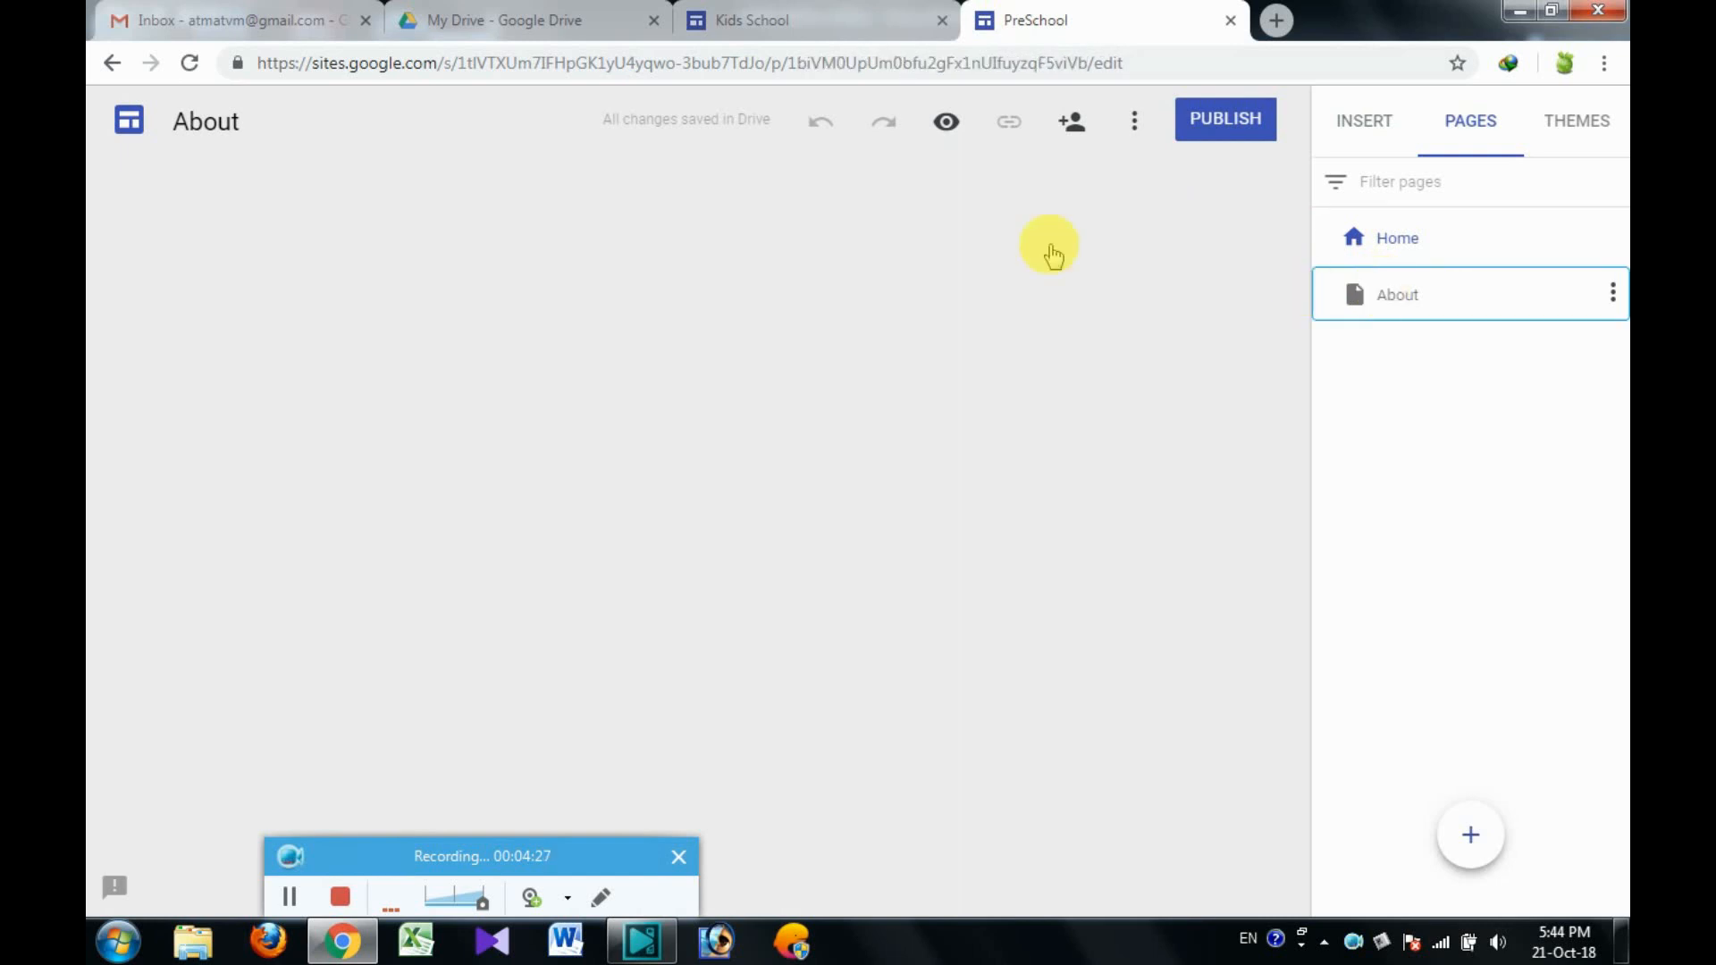
pyautogui.click(821, 9)
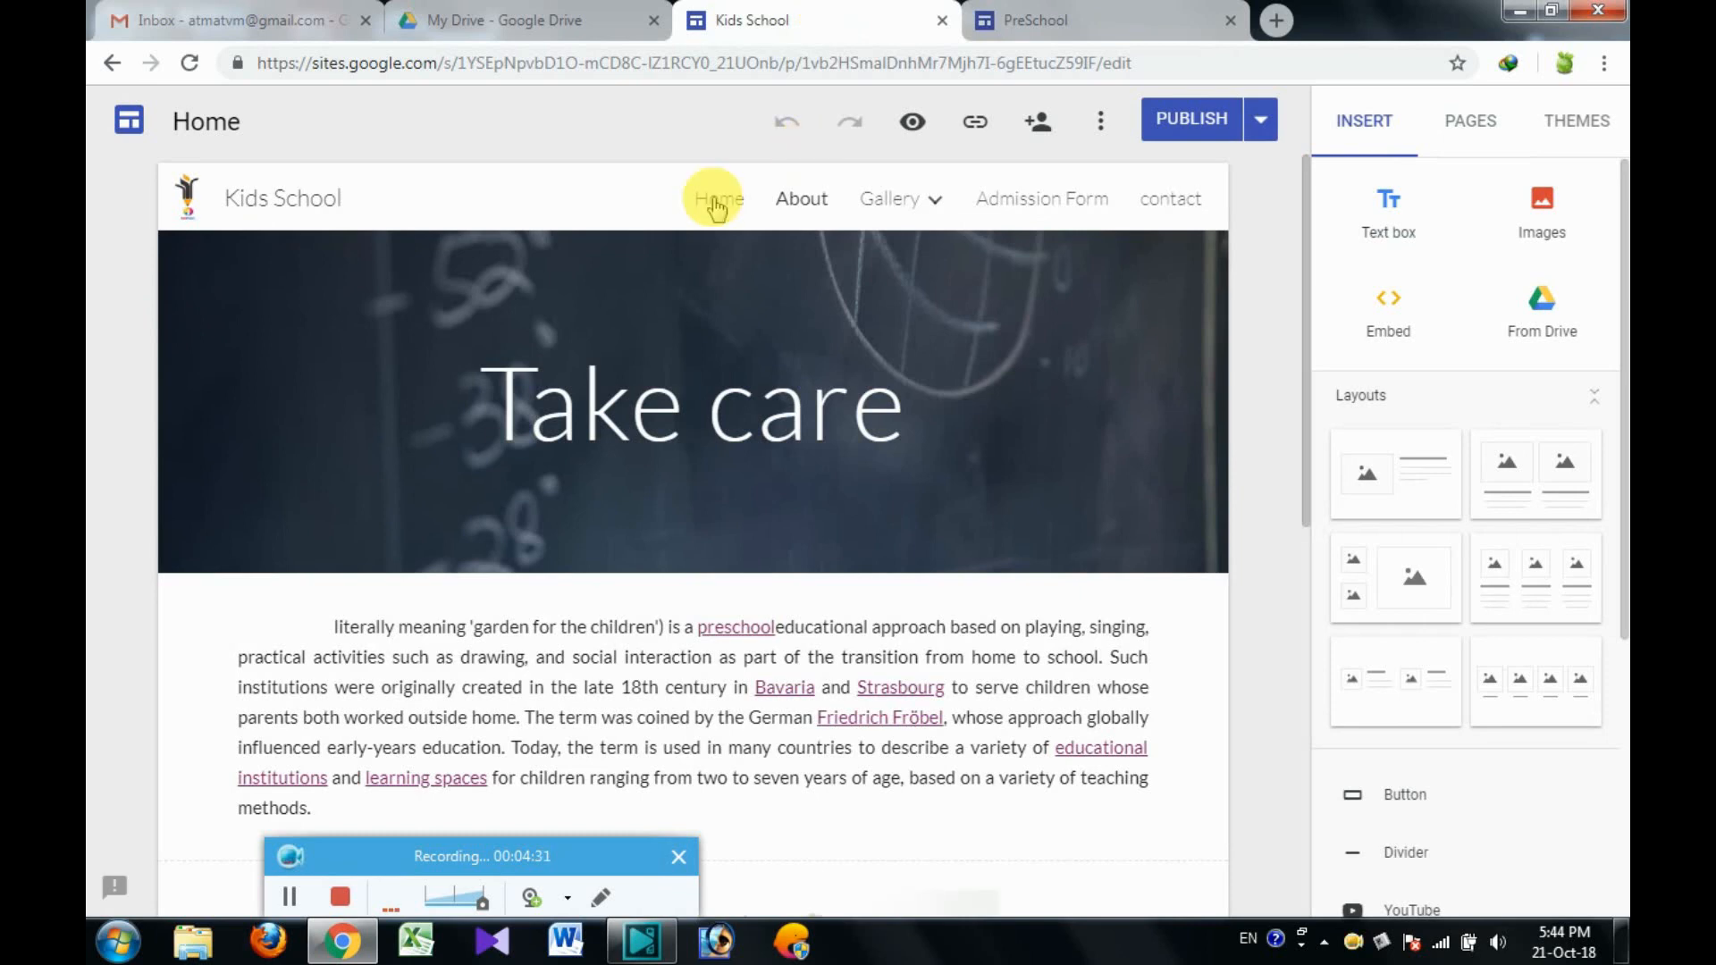
pyautogui.click(1082, 10)
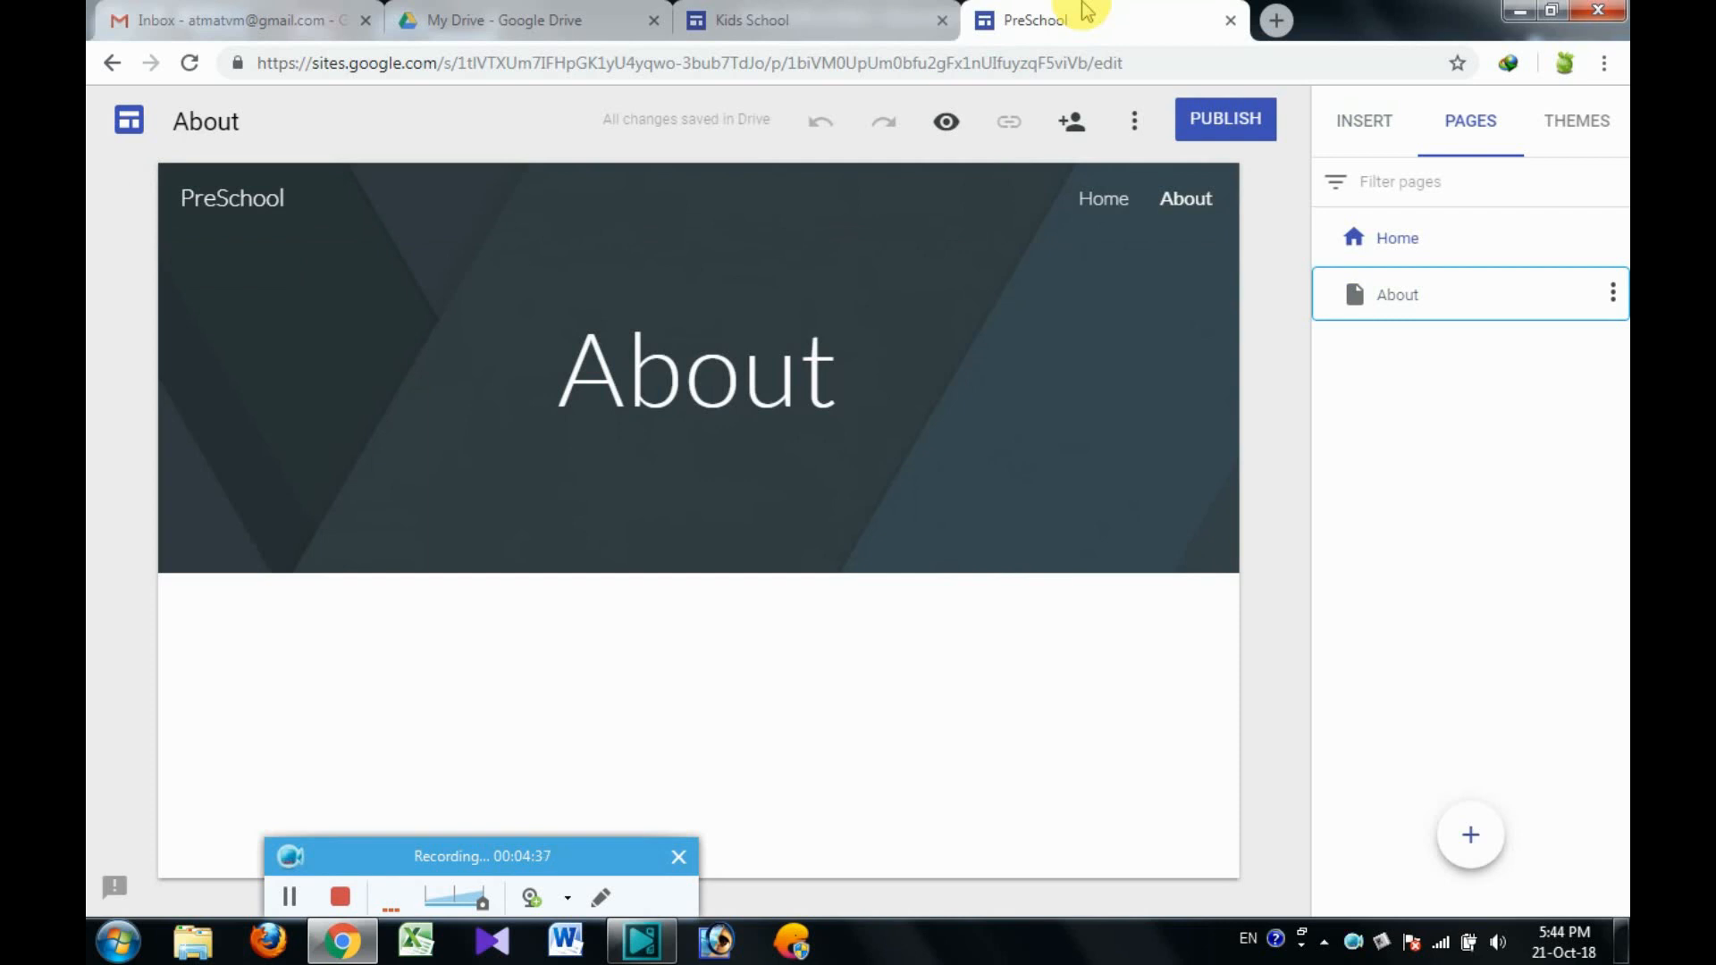
# - Apply the teal colour of the Simple theme to the site
pyautogui.click(1585, 124)
pyautogui.click(1396, 317)
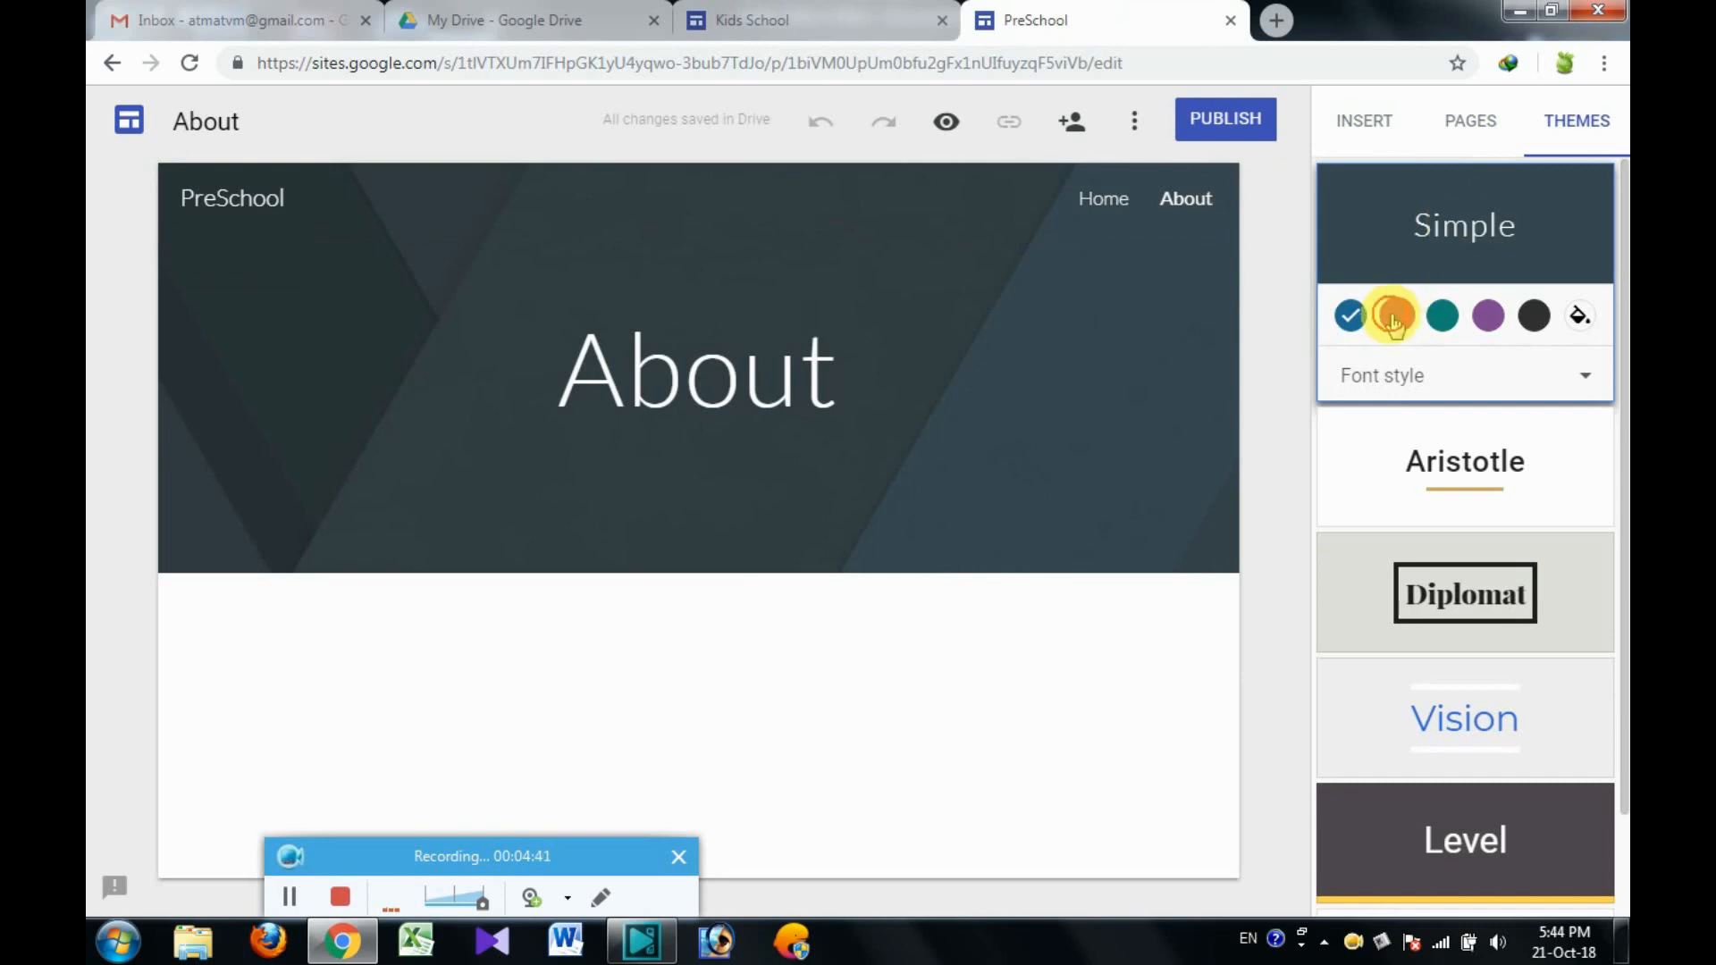
pyautogui.click(1447, 315)
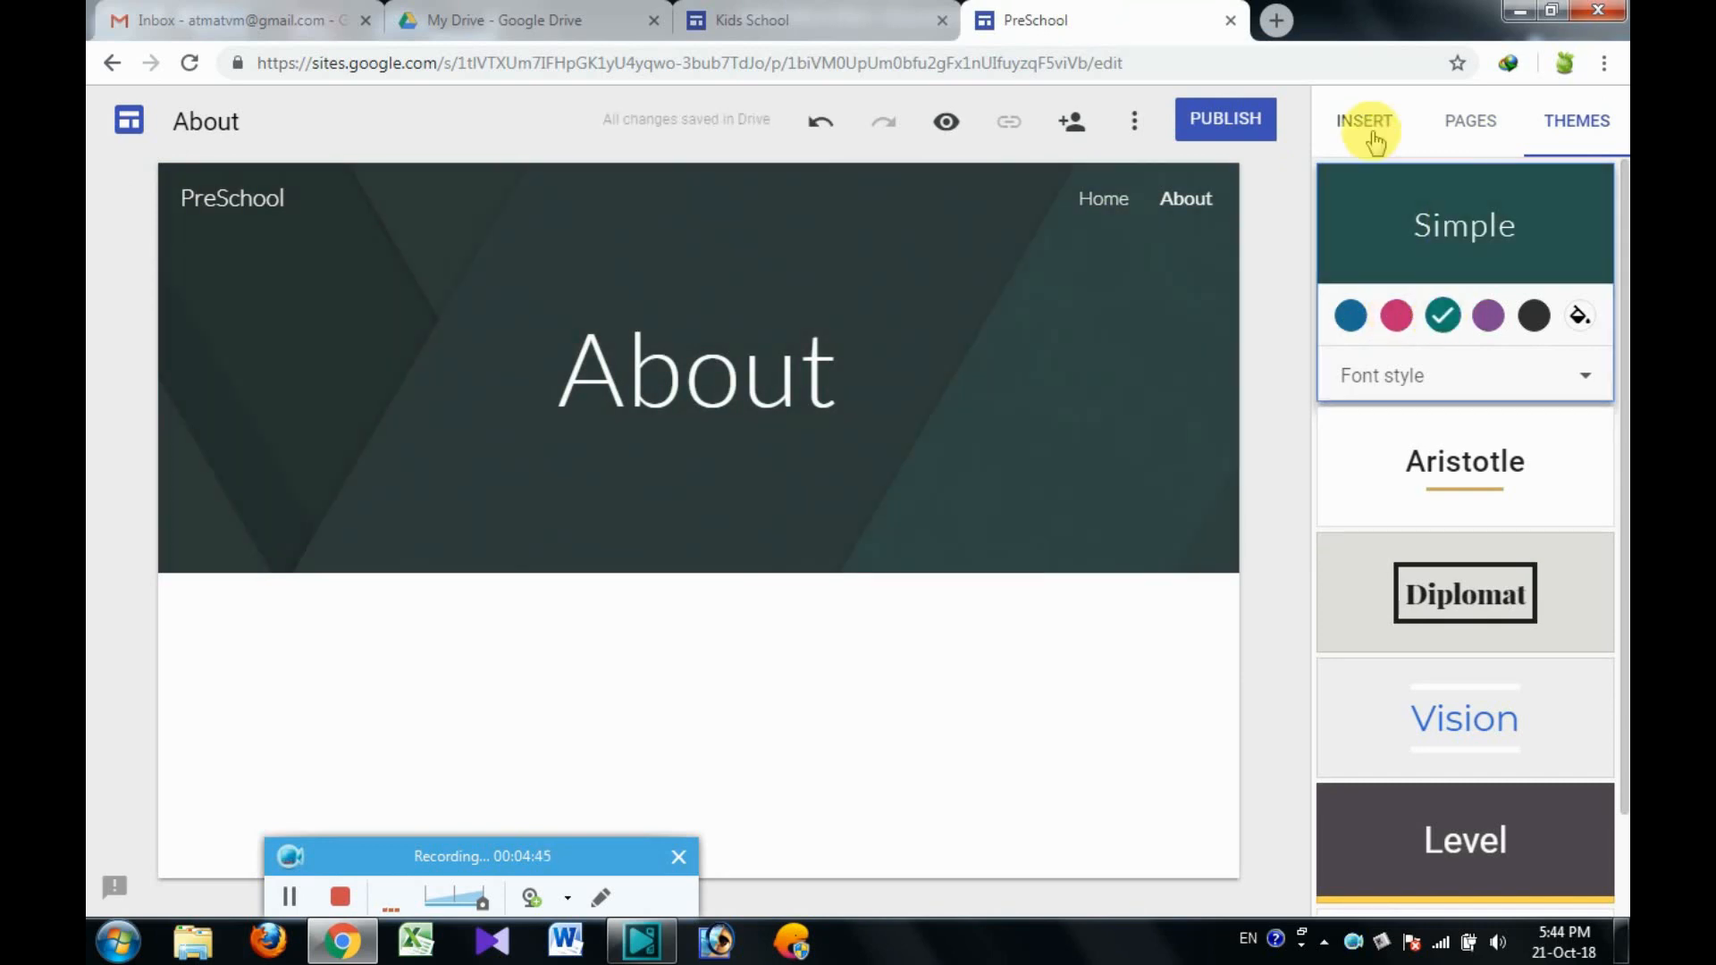
# - Review the available insert elements, the site files in My Drive, and the PreSchool site's Home and About pages
pyautogui.click(1374, 134)
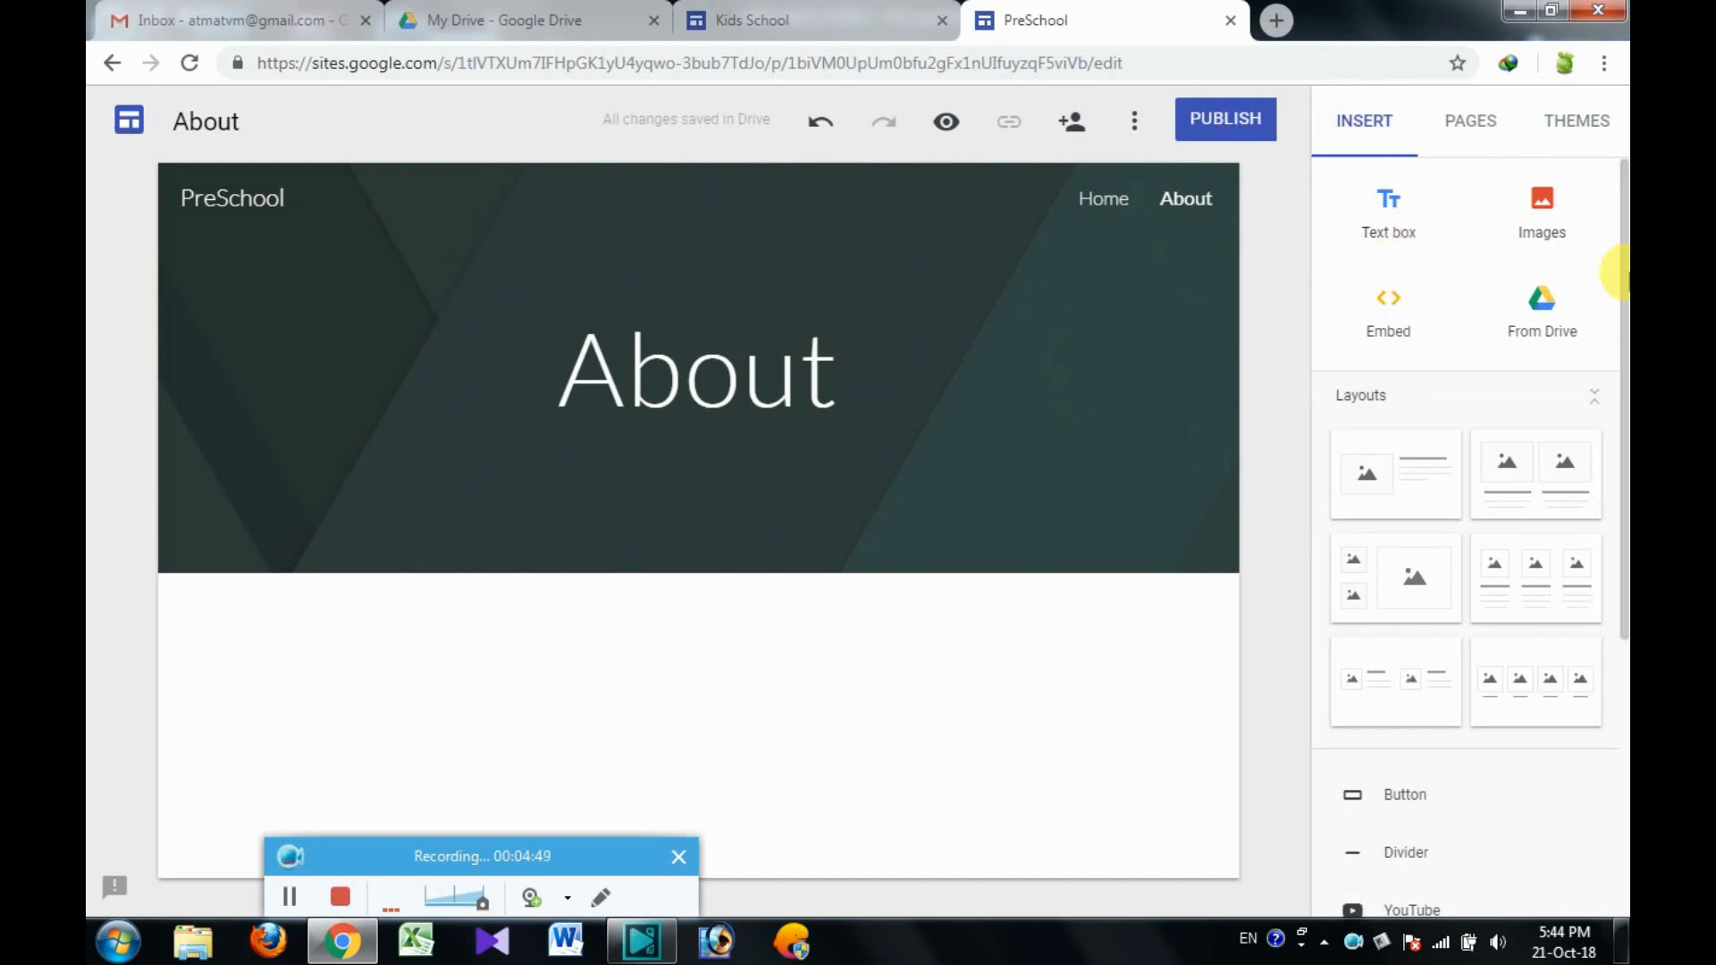
pyautogui.moveTo(1622, 275); pyautogui.dragTo(1622, 295)
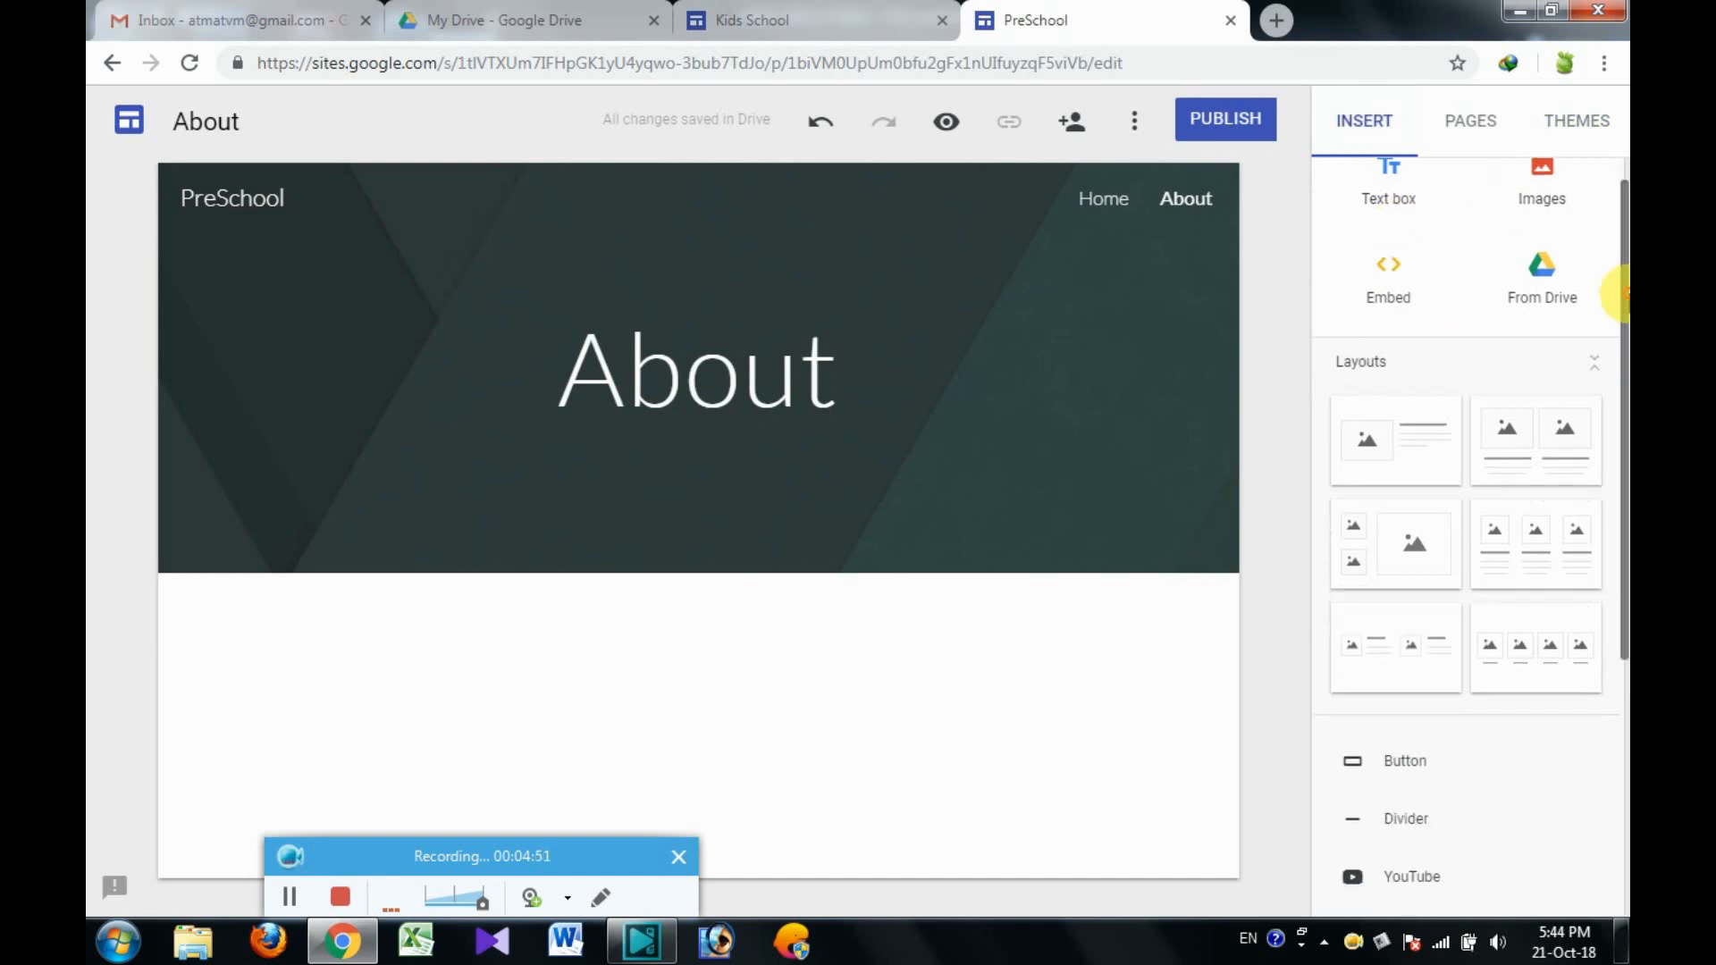
pyautogui.click(574, 11)
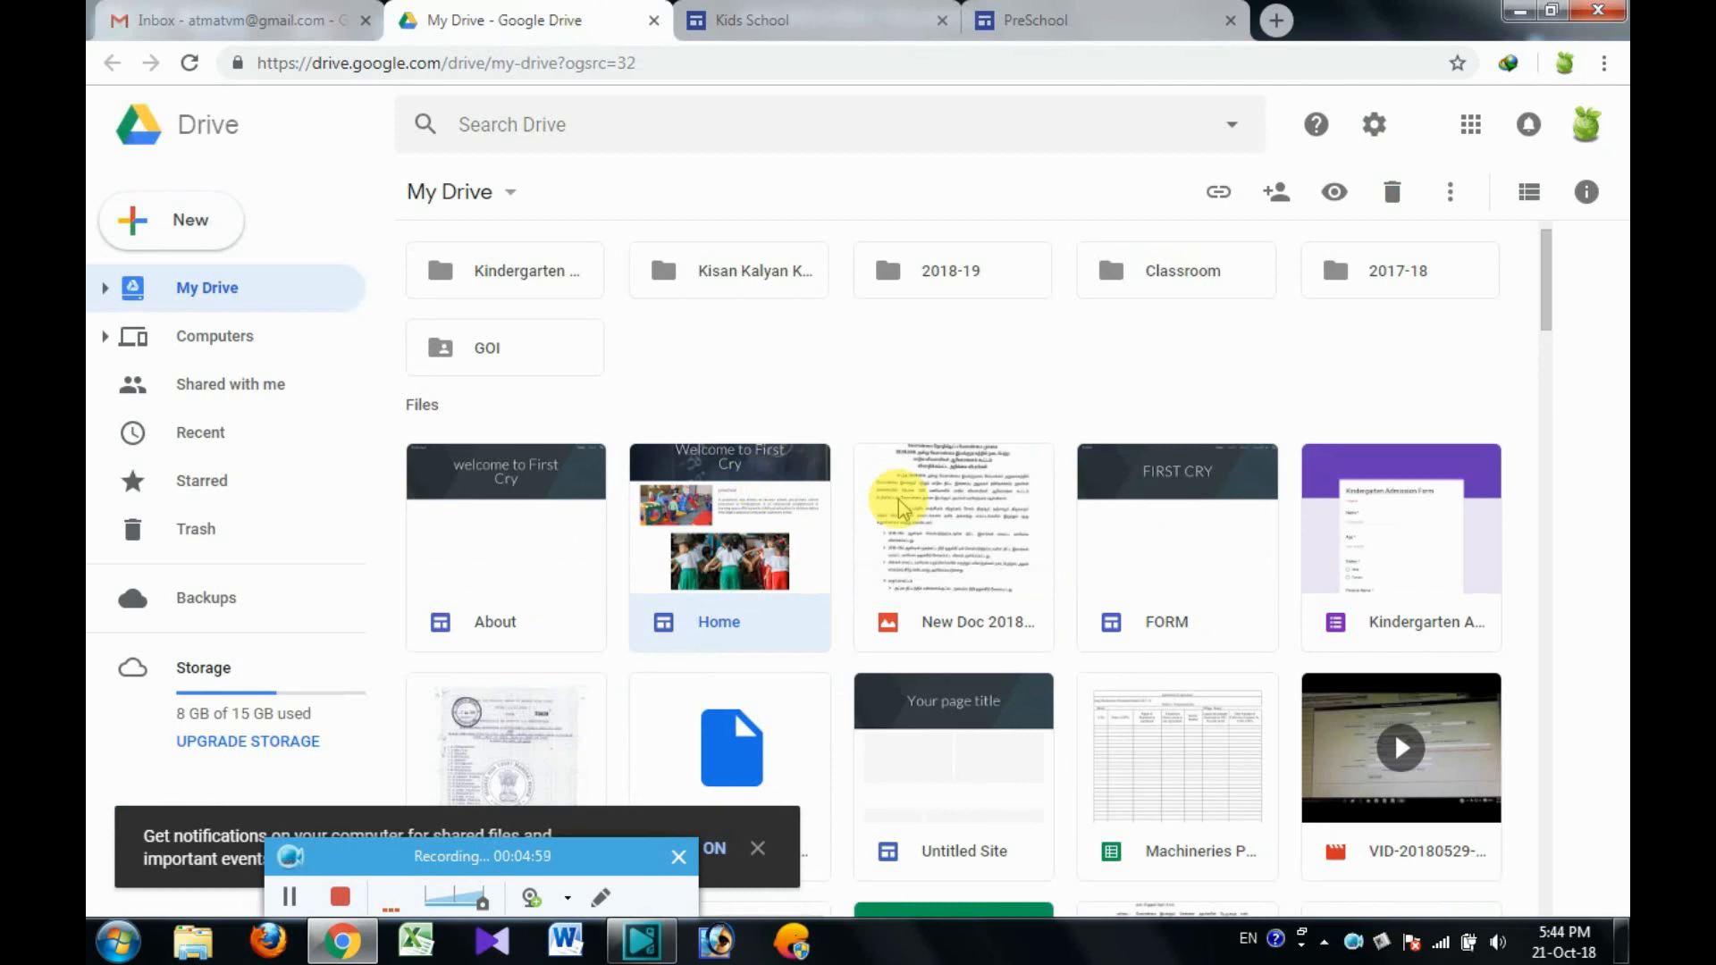
pyautogui.click(1039, 13)
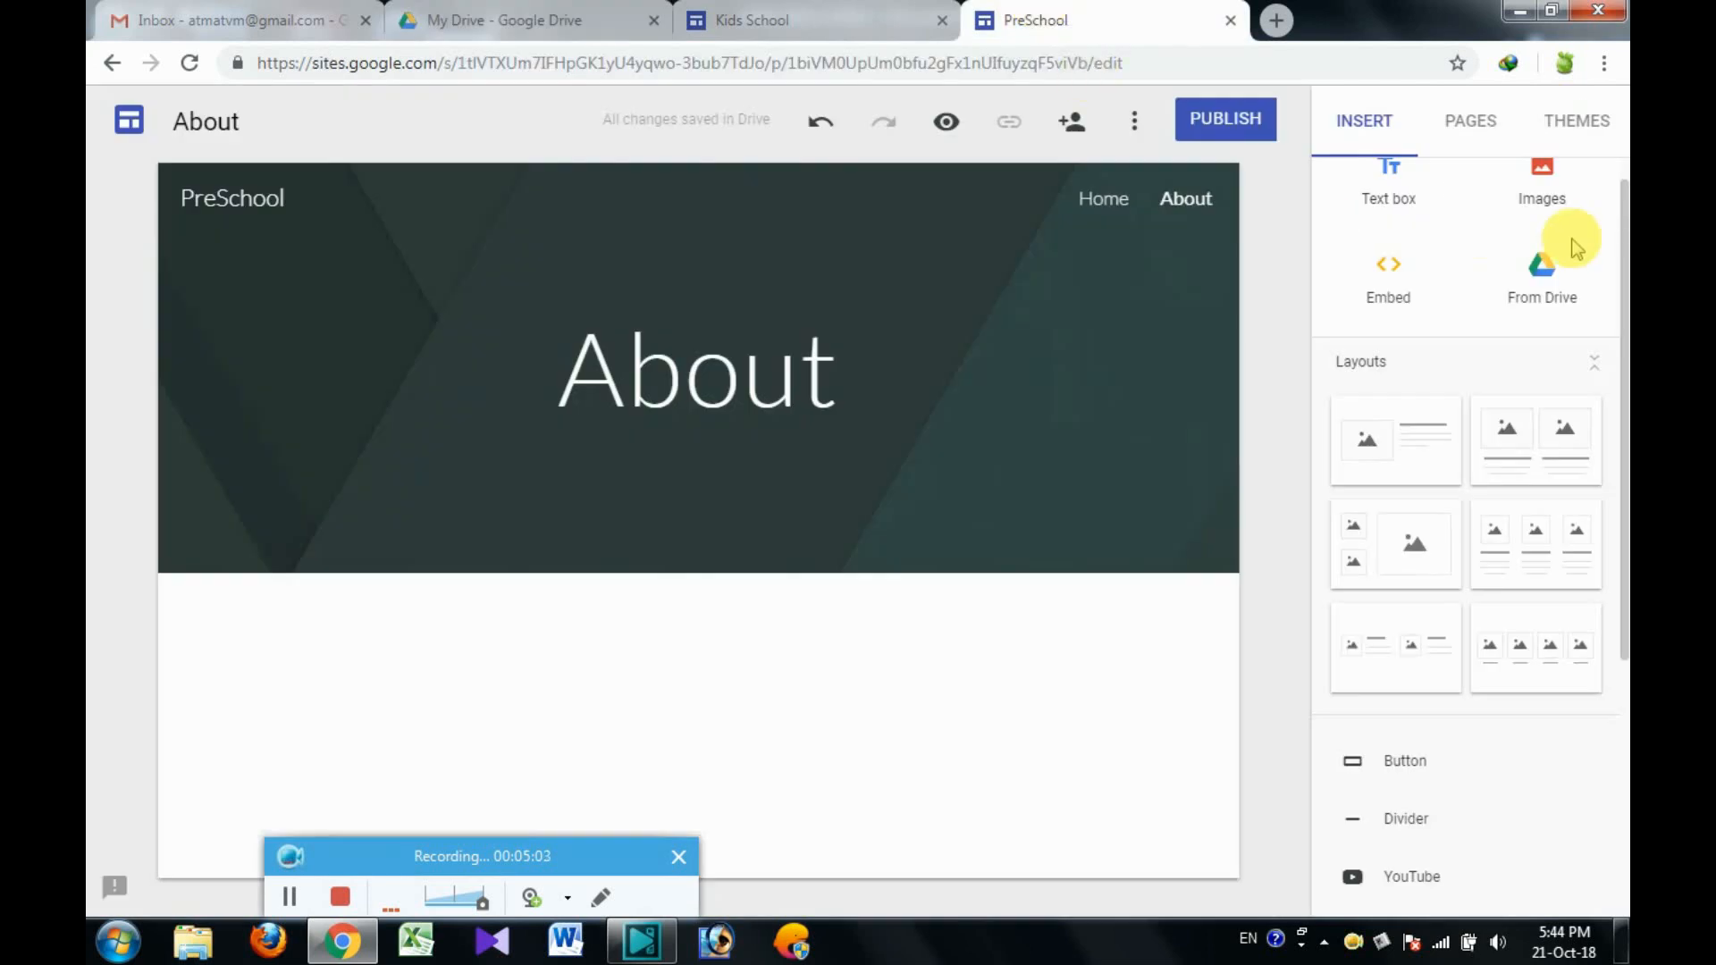
pyautogui.scroll(-1, 1581, 394)
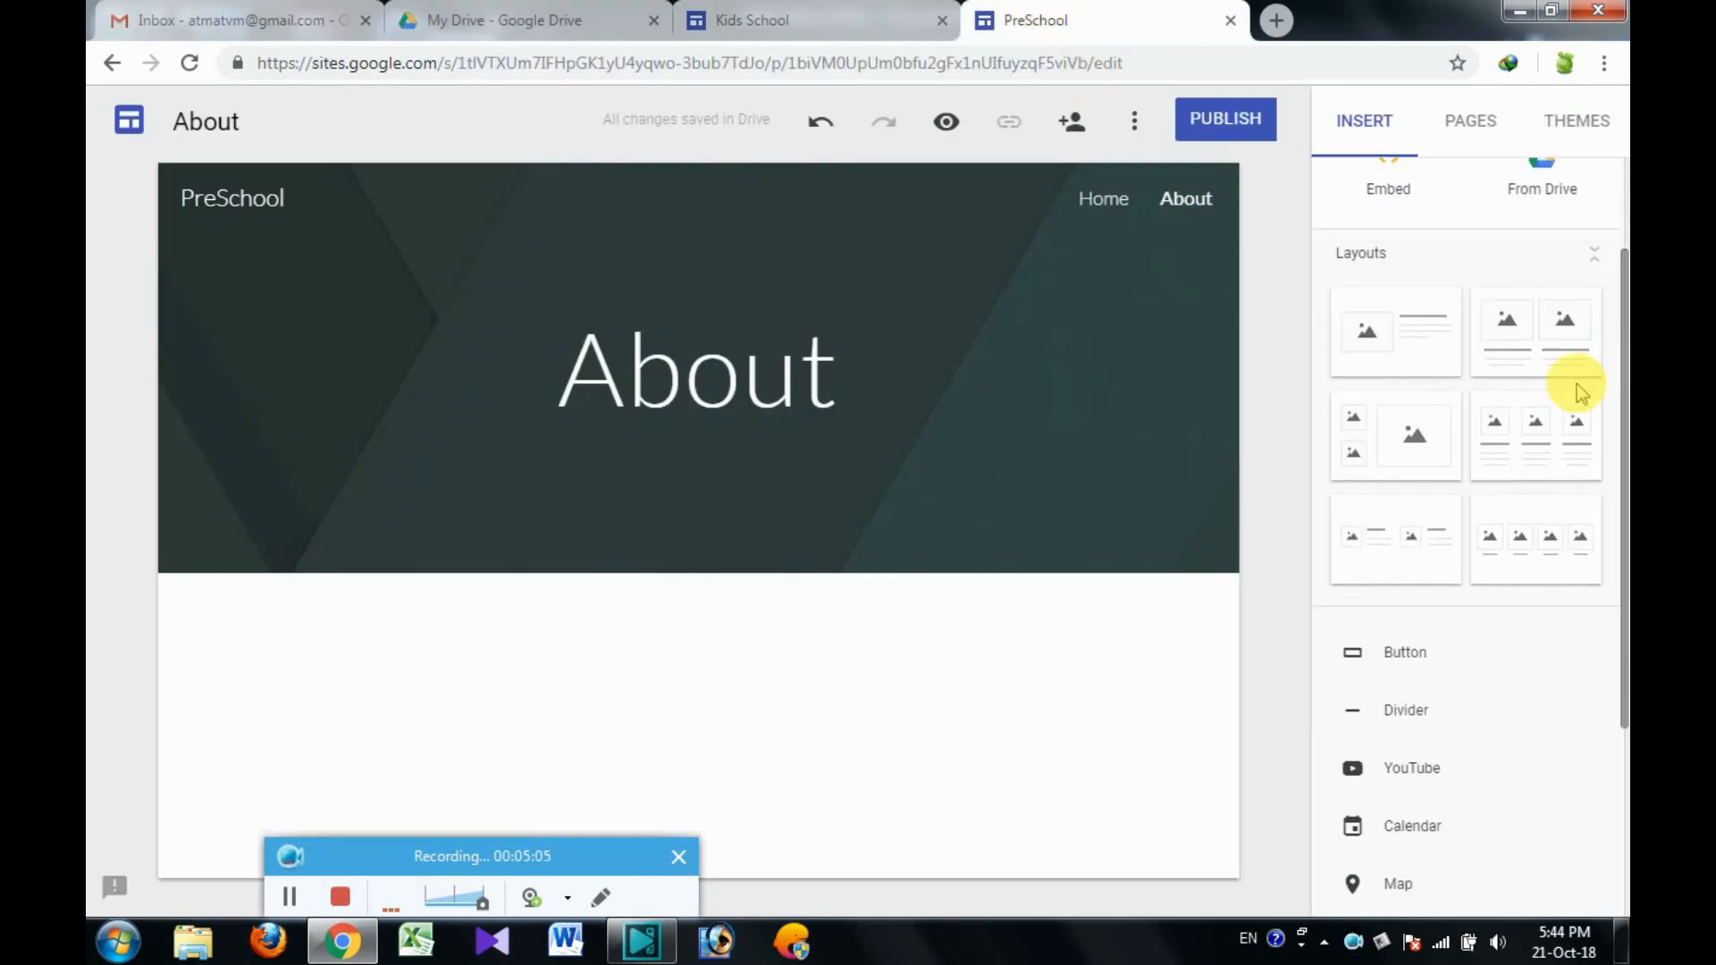
pyautogui.click(1115, 200)
pyautogui.click(1174, 202)
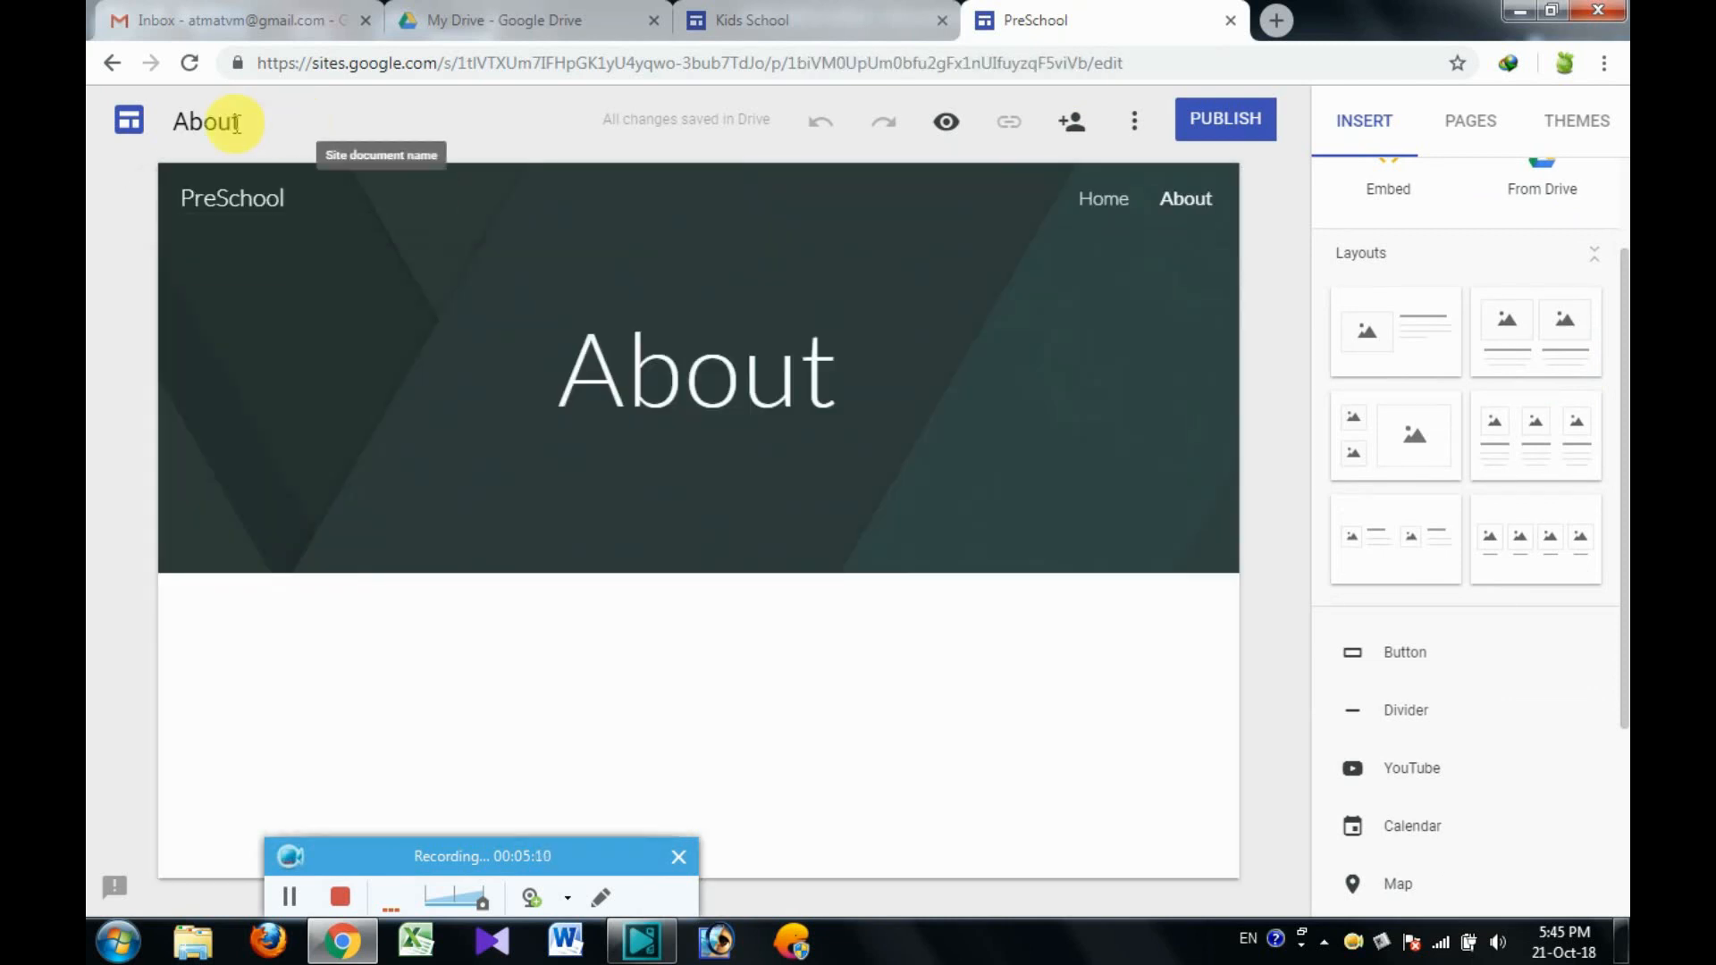
# - Rename the site document as PreSchool
pyautogui.click(236, 122)
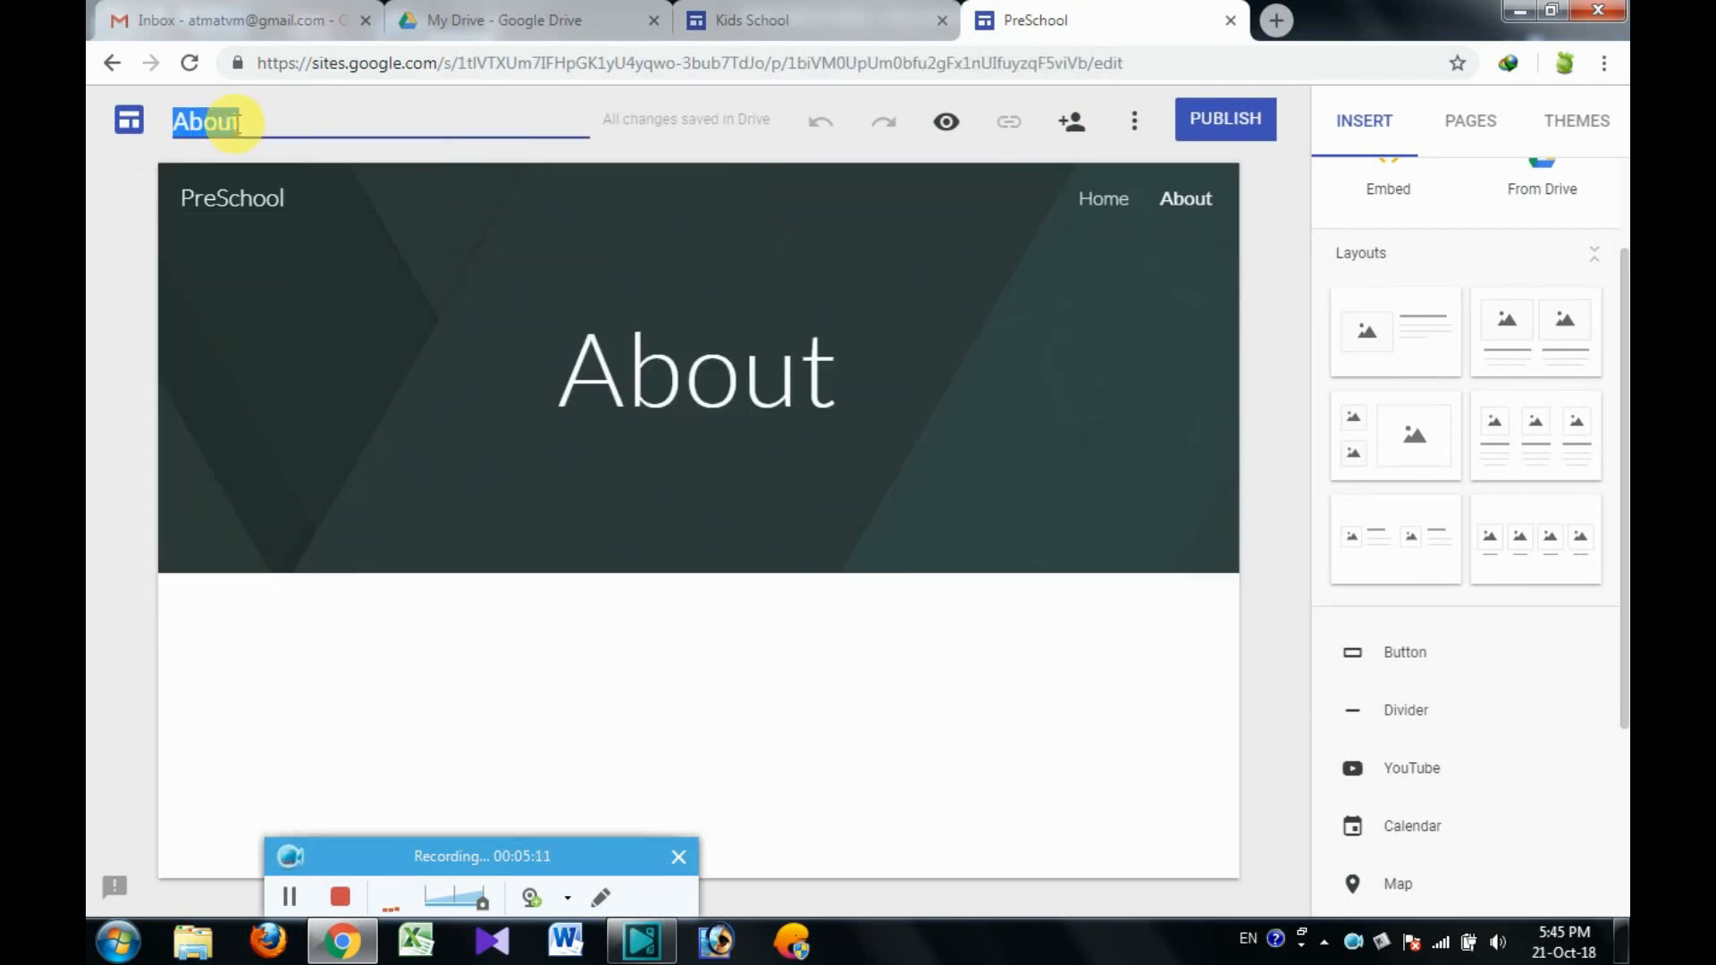
pyautogui.write('Pre')
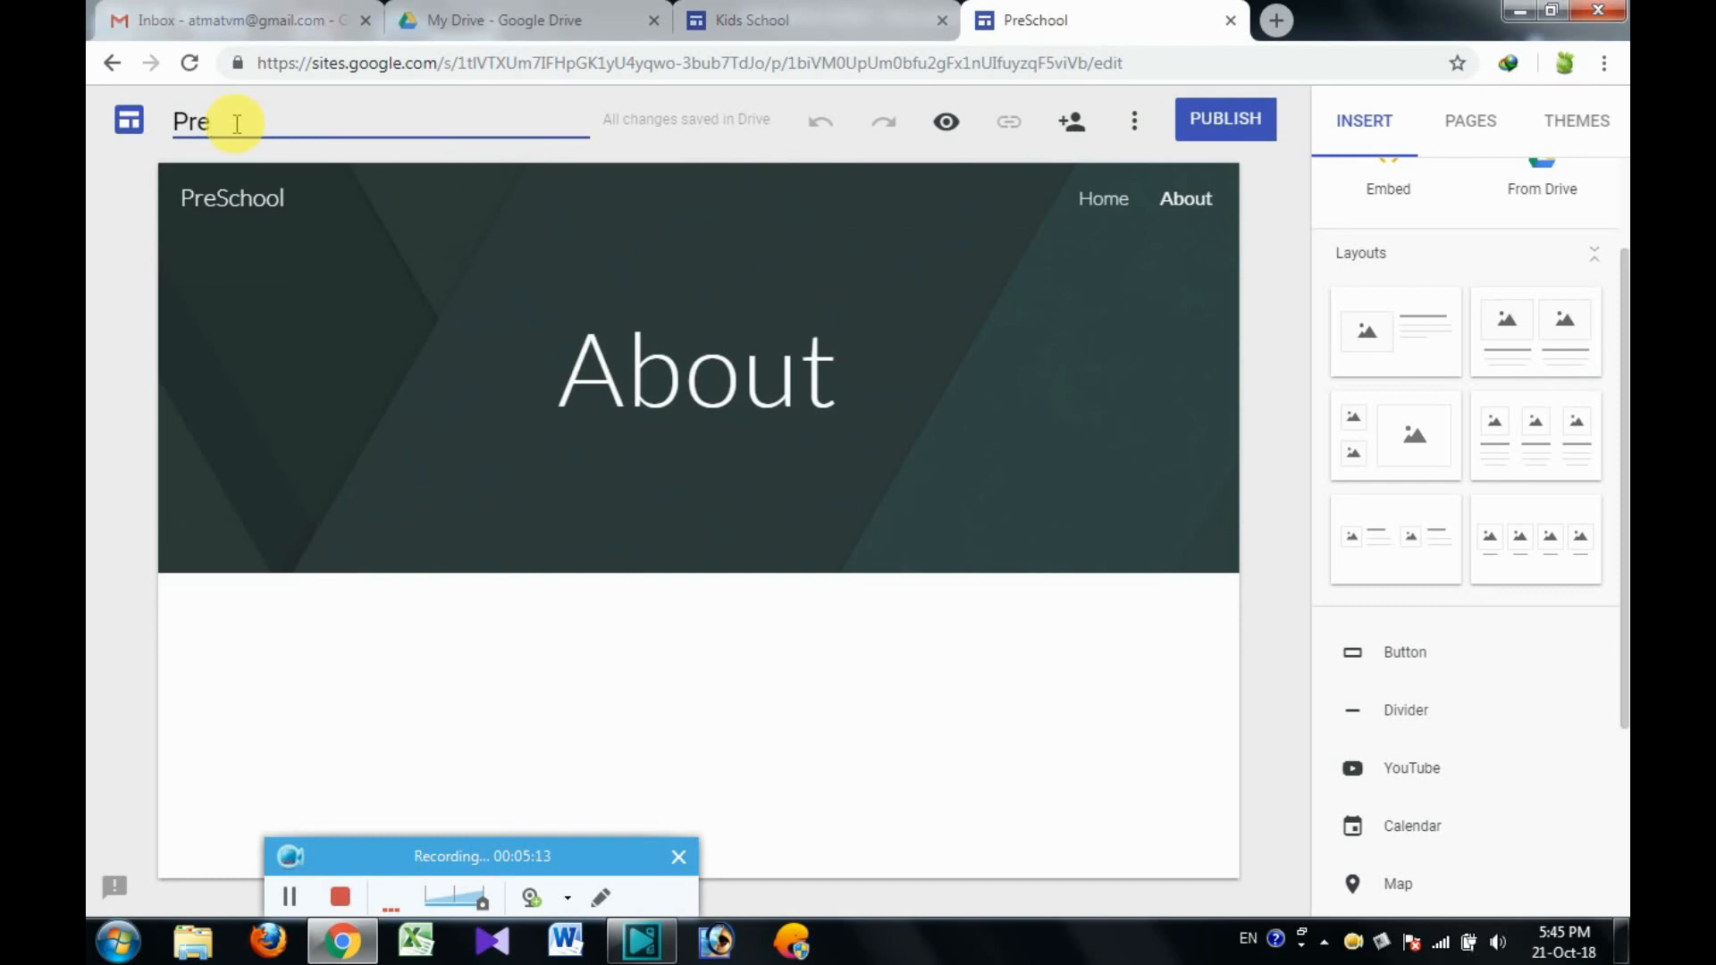
pyautogui.write('School')
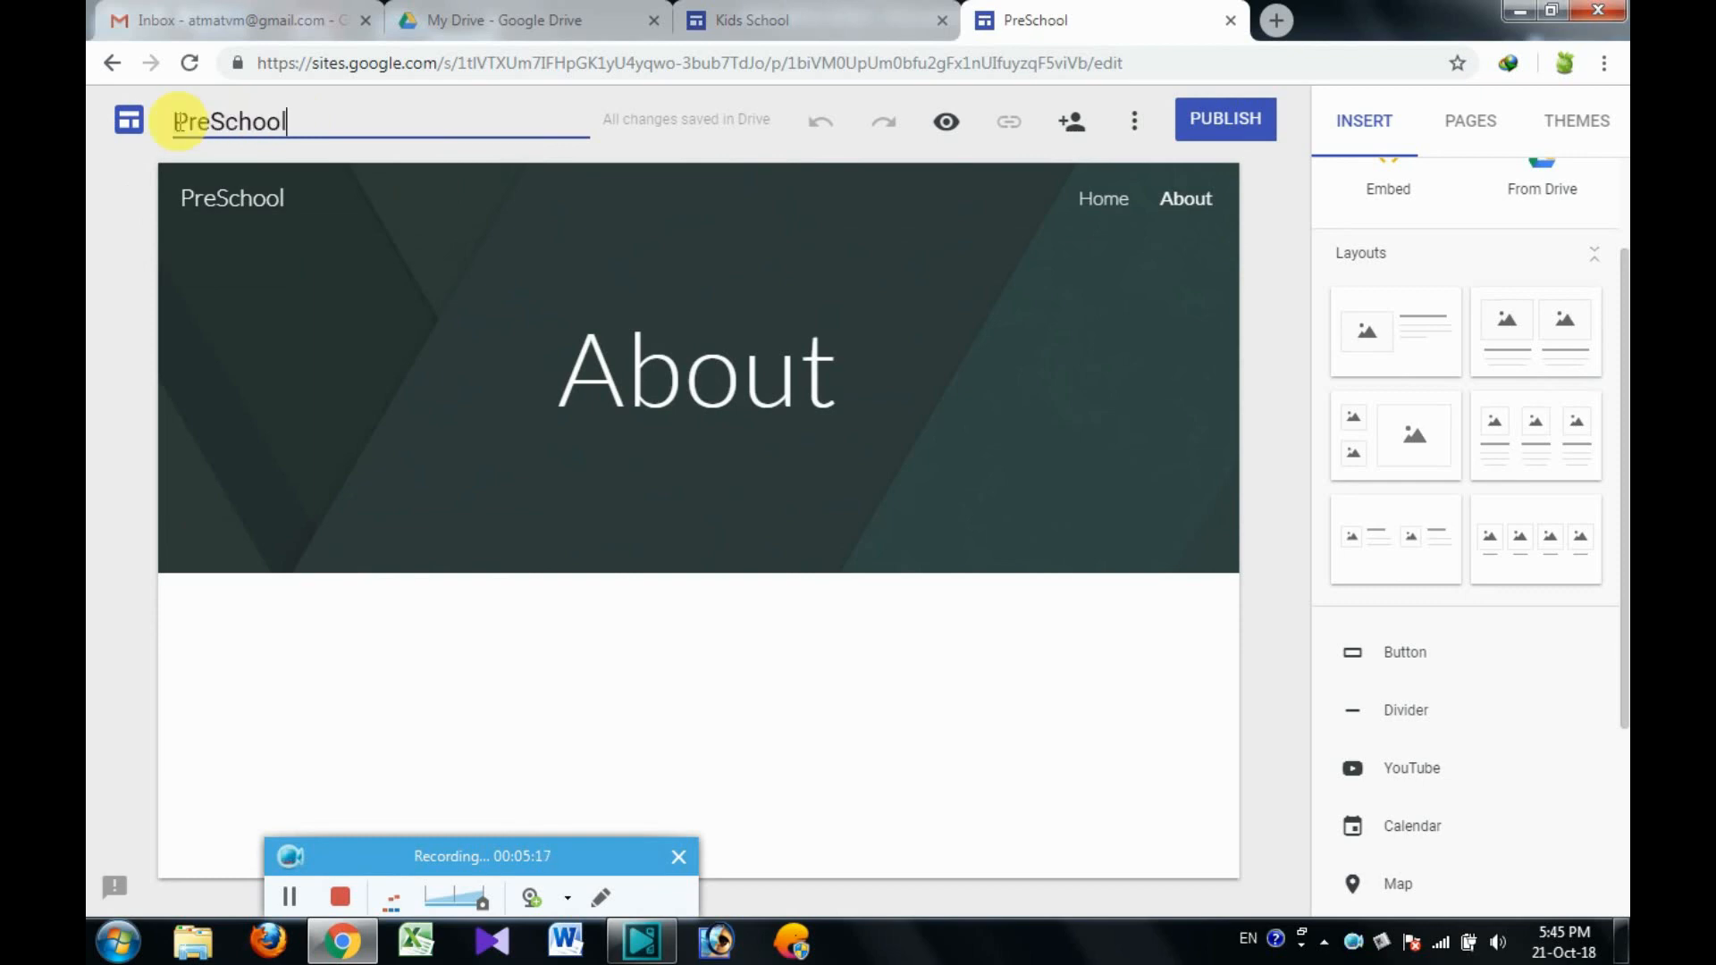
pyautogui.click(753, 16)
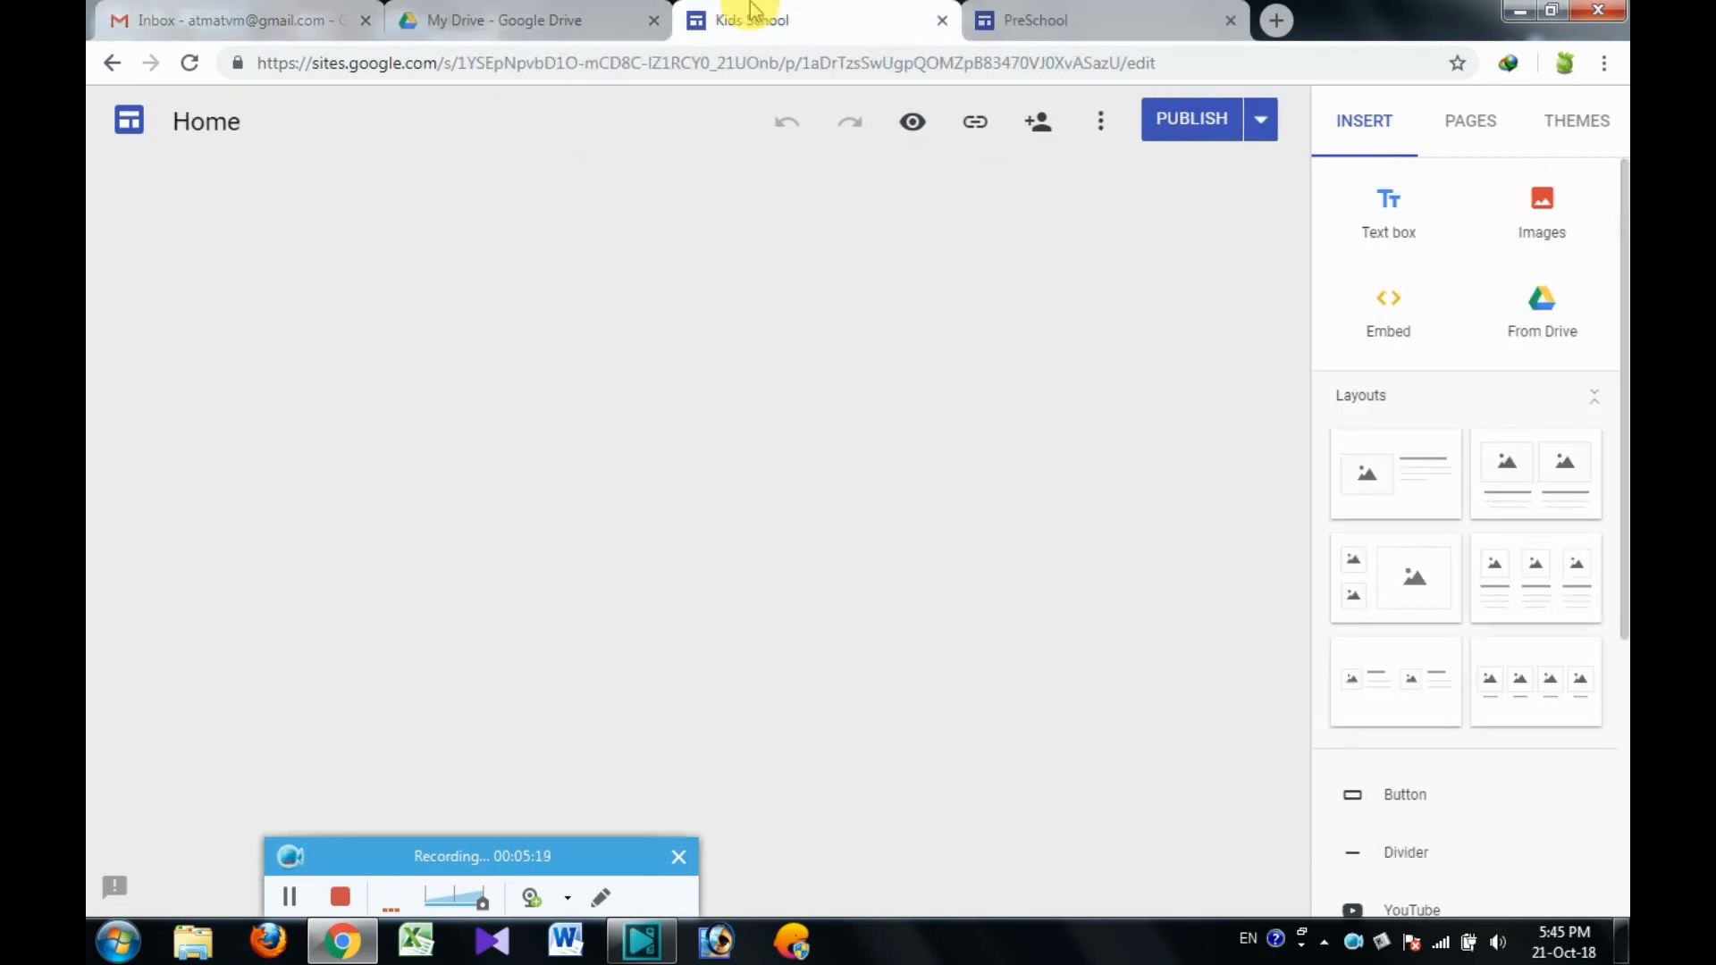
pyautogui.click(1082, 13)
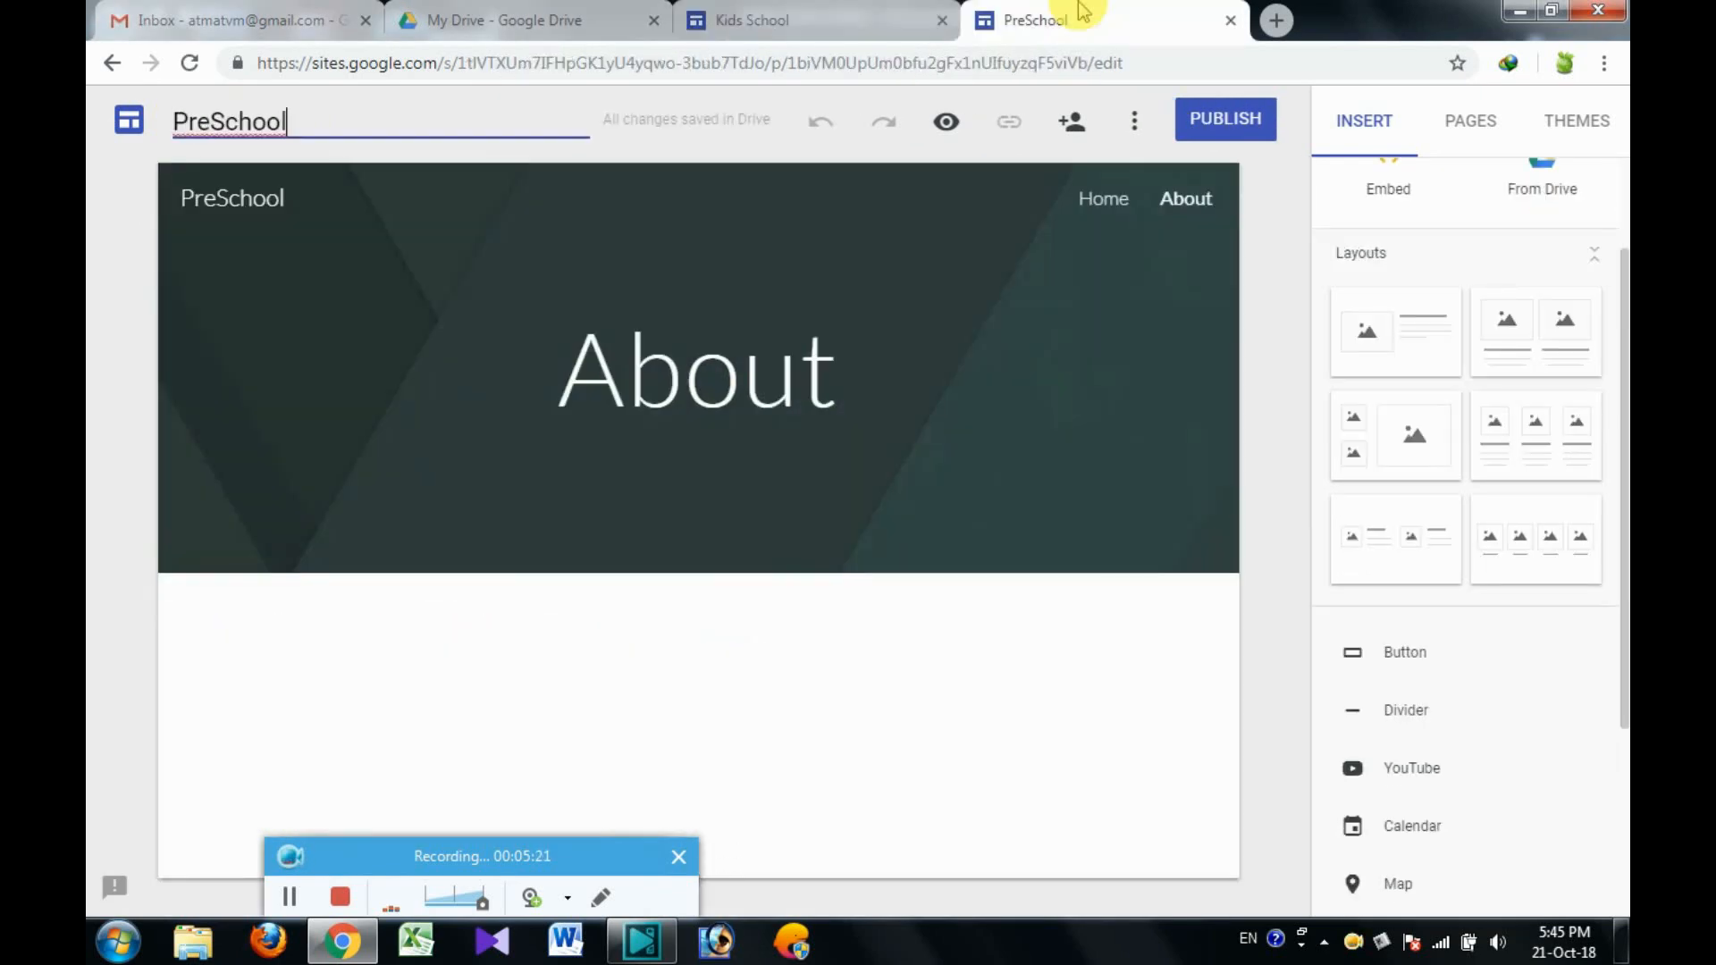
pyautogui.click(1468, 137)
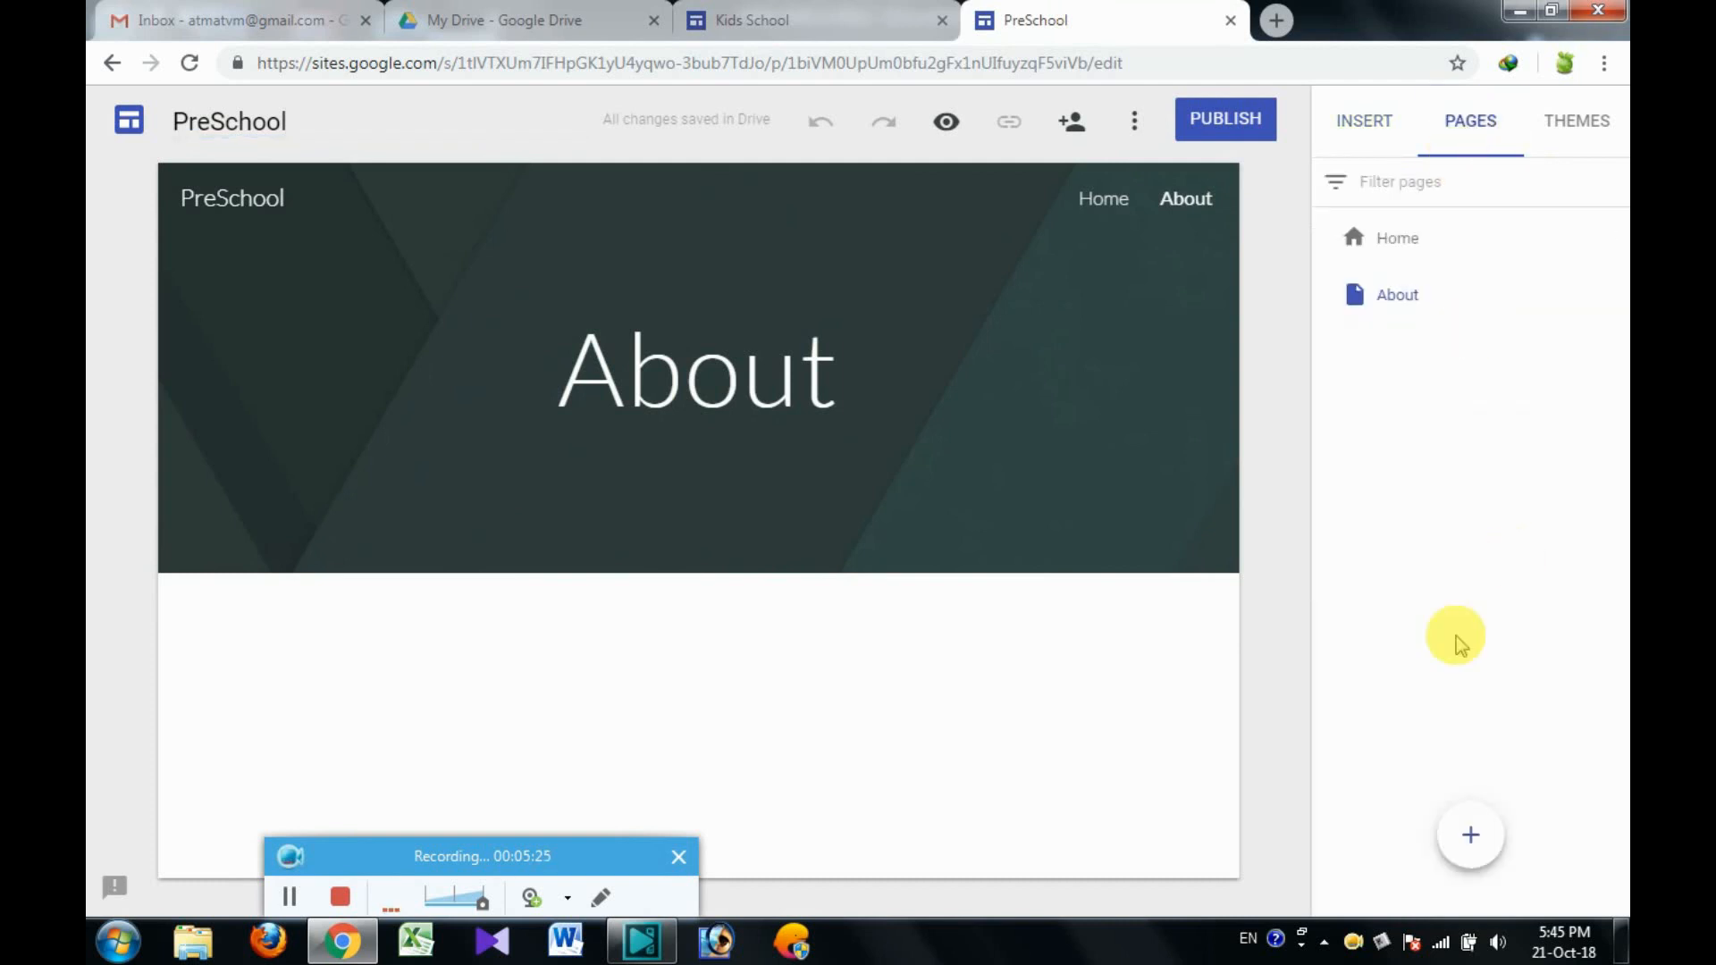
pyautogui.click(1471, 836)
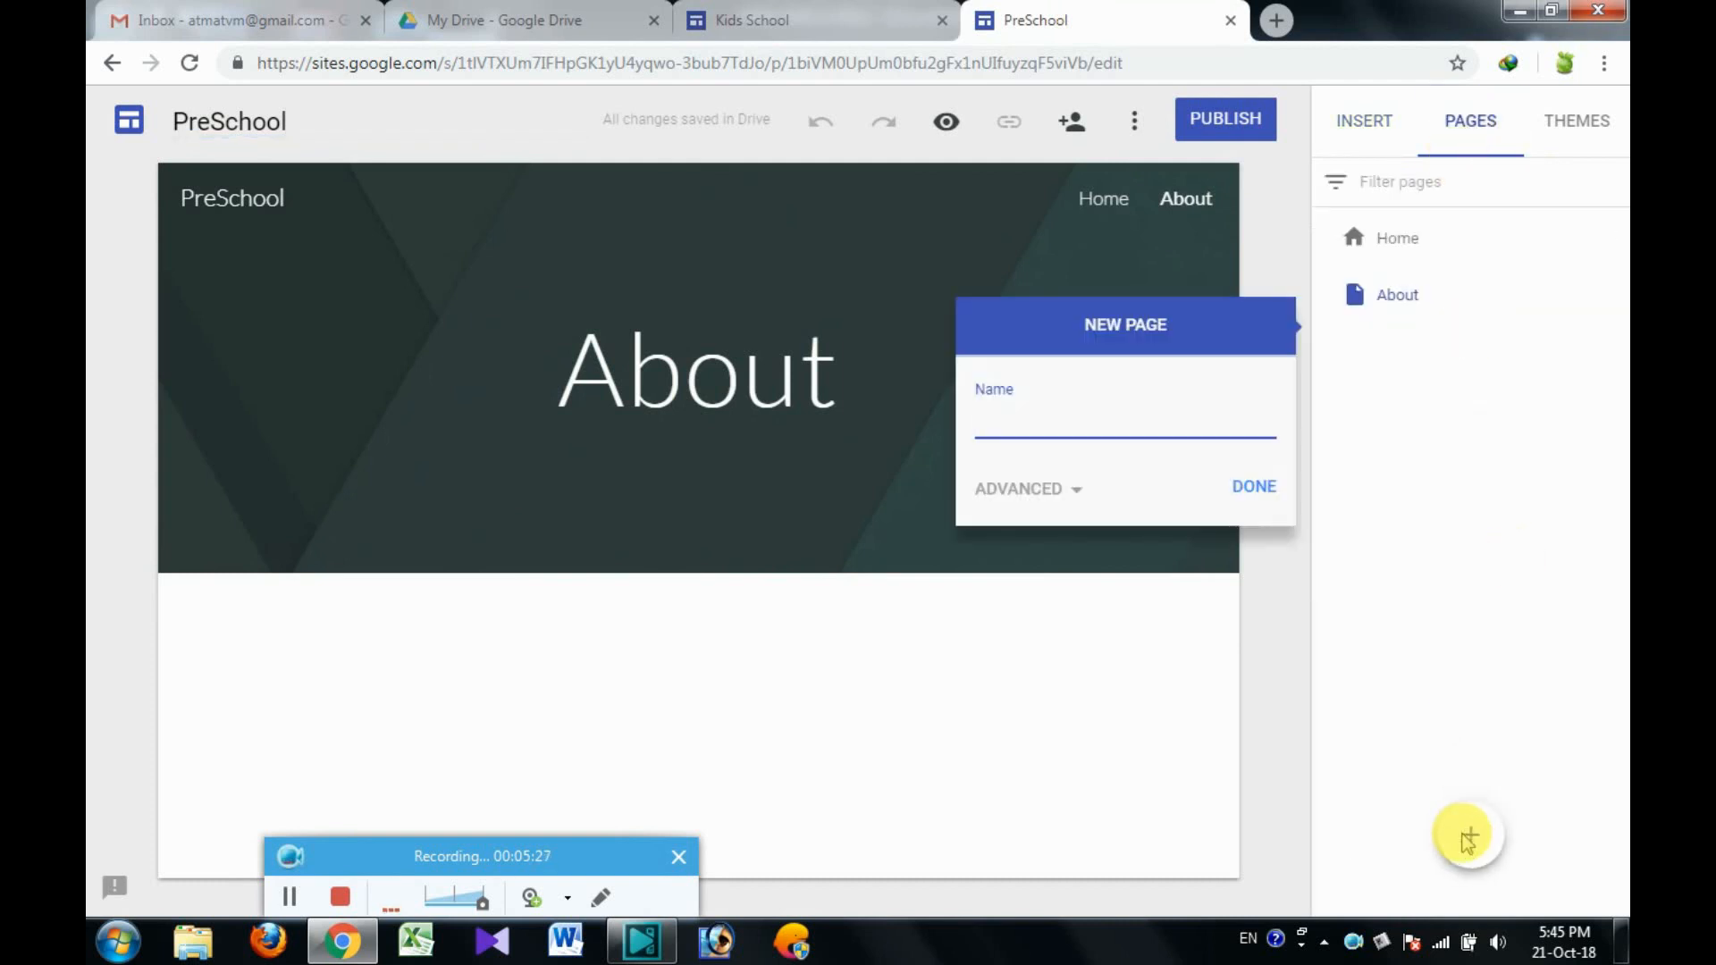
pyautogui.write('gallery')
pyautogui.press('Return')
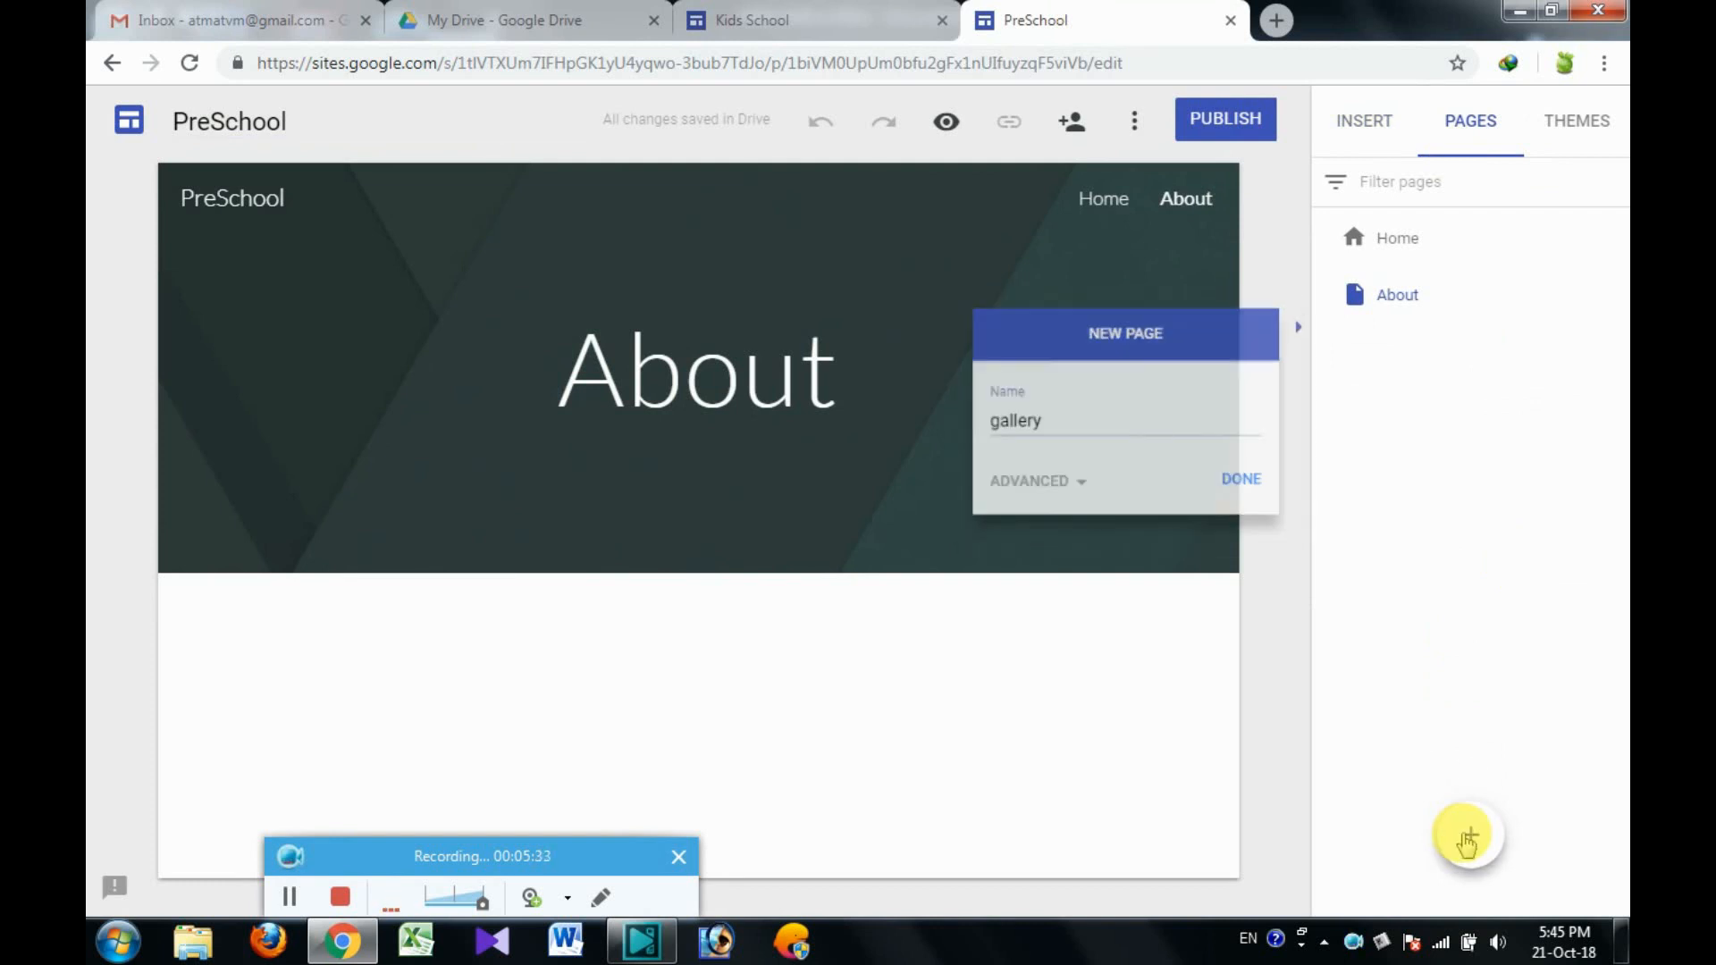
# - Add a new page named Gallery to the site
pyautogui.click(1468, 836)
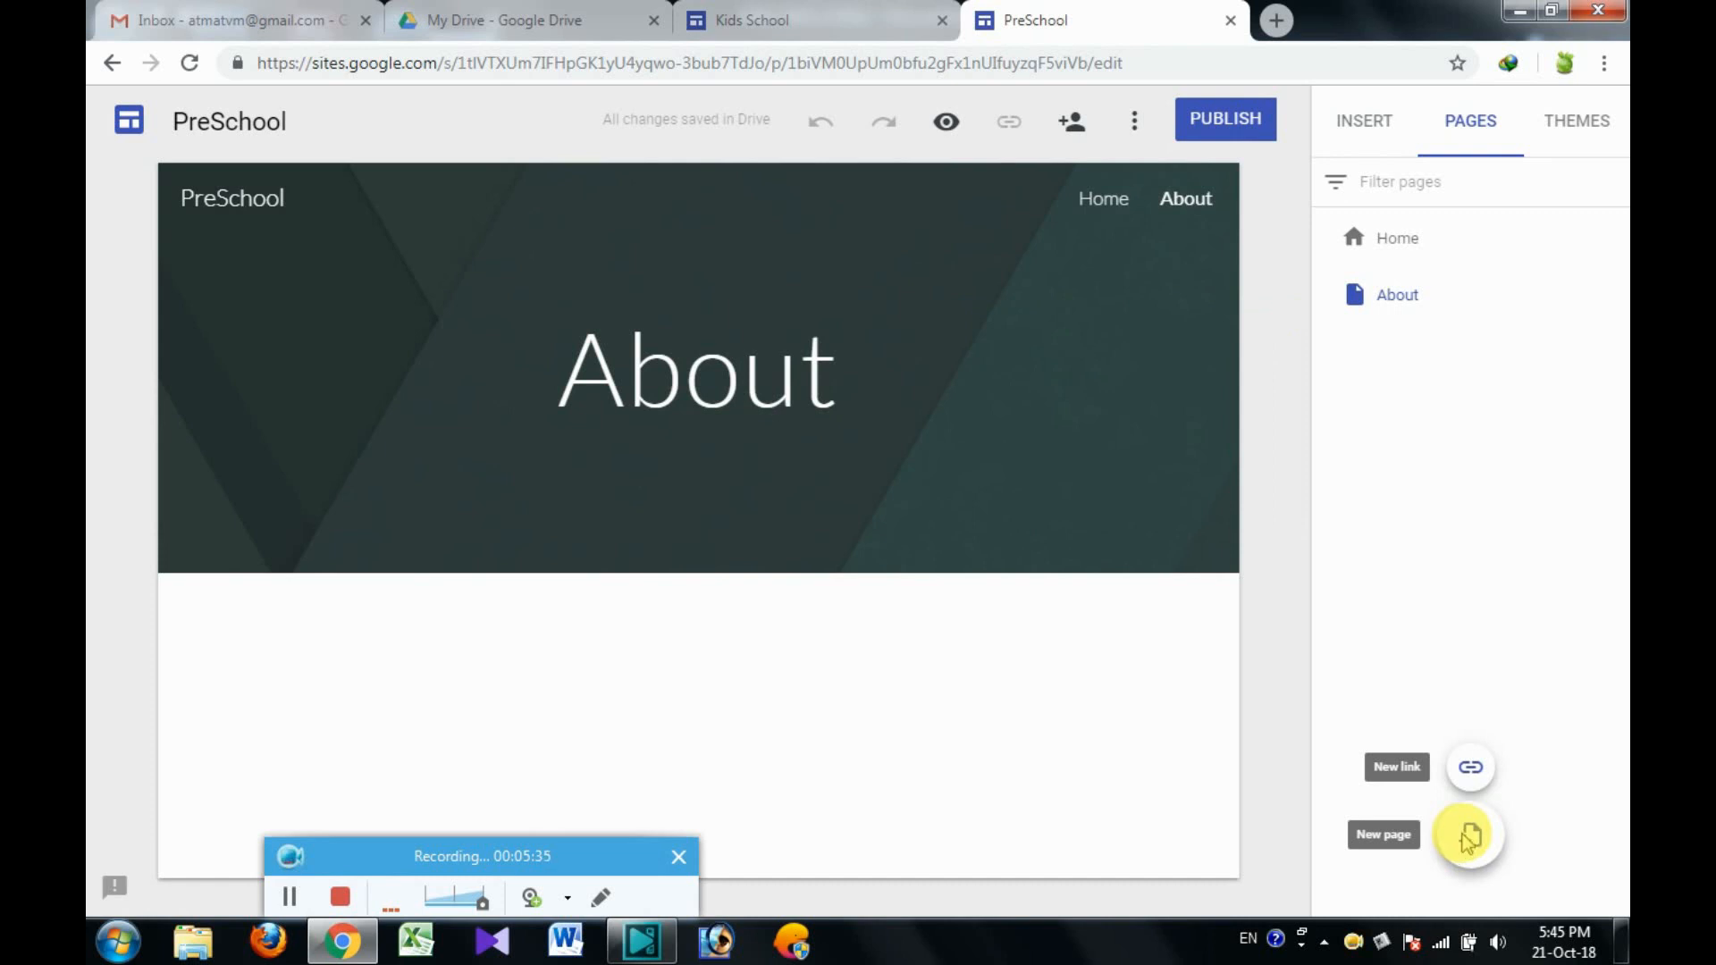
pyautogui.write('Ga')
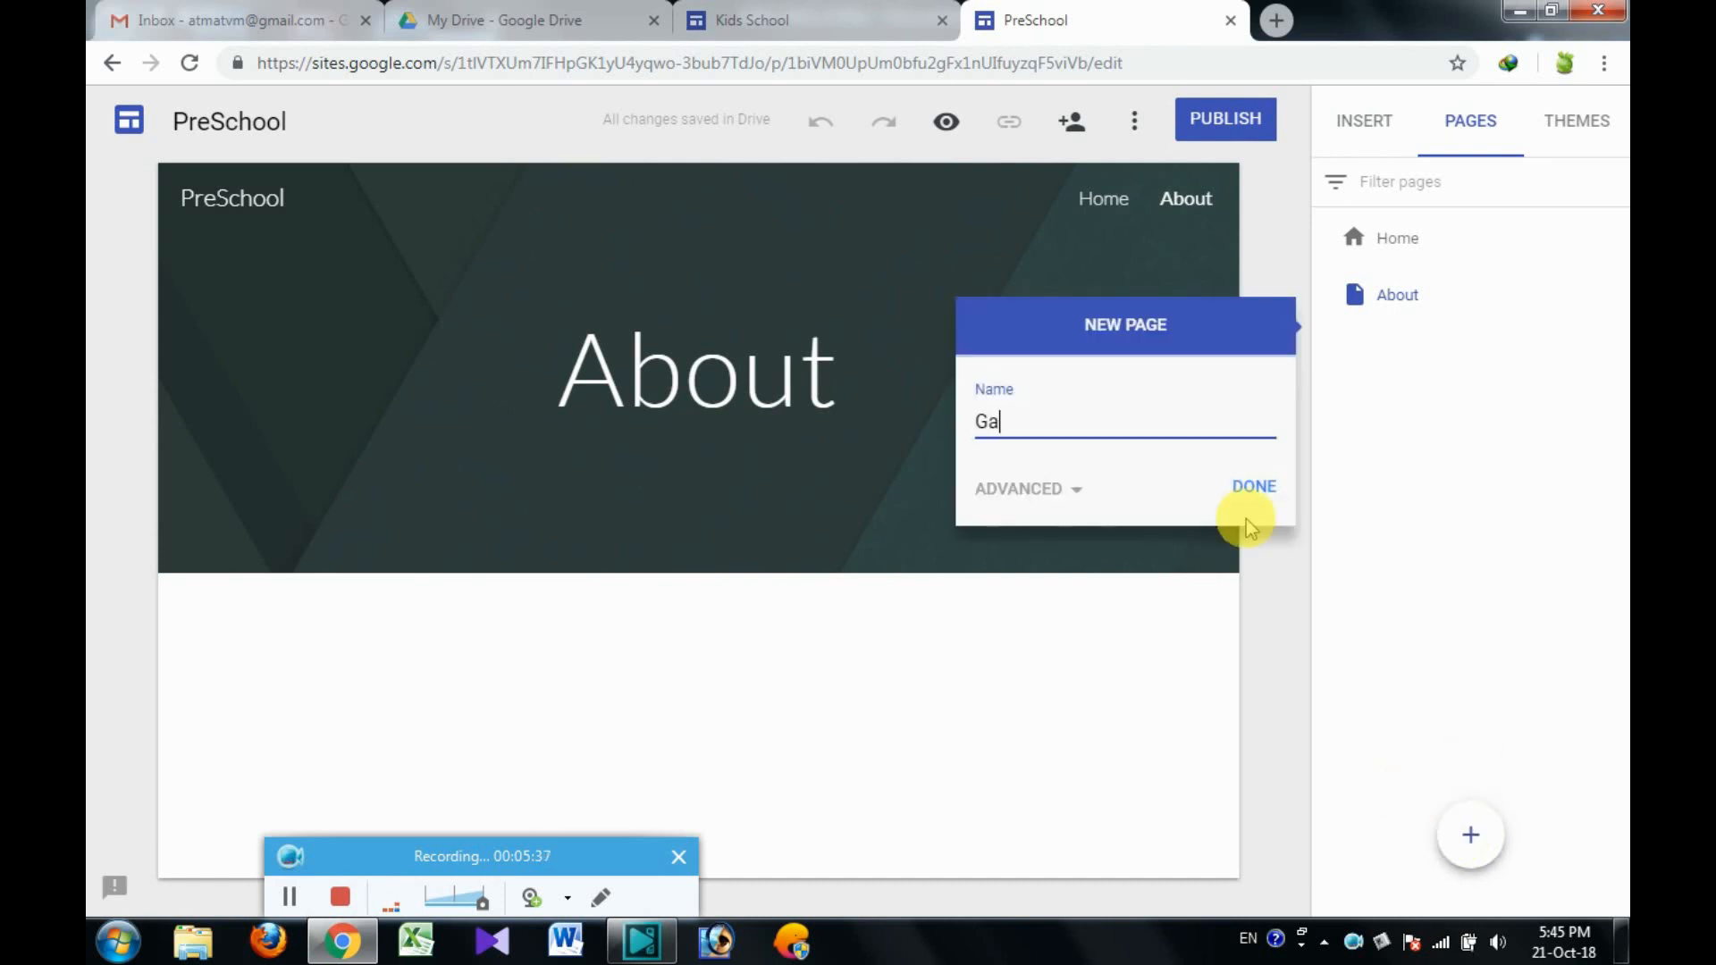
pyautogui.write('llery')
pyautogui.click(1253, 488)
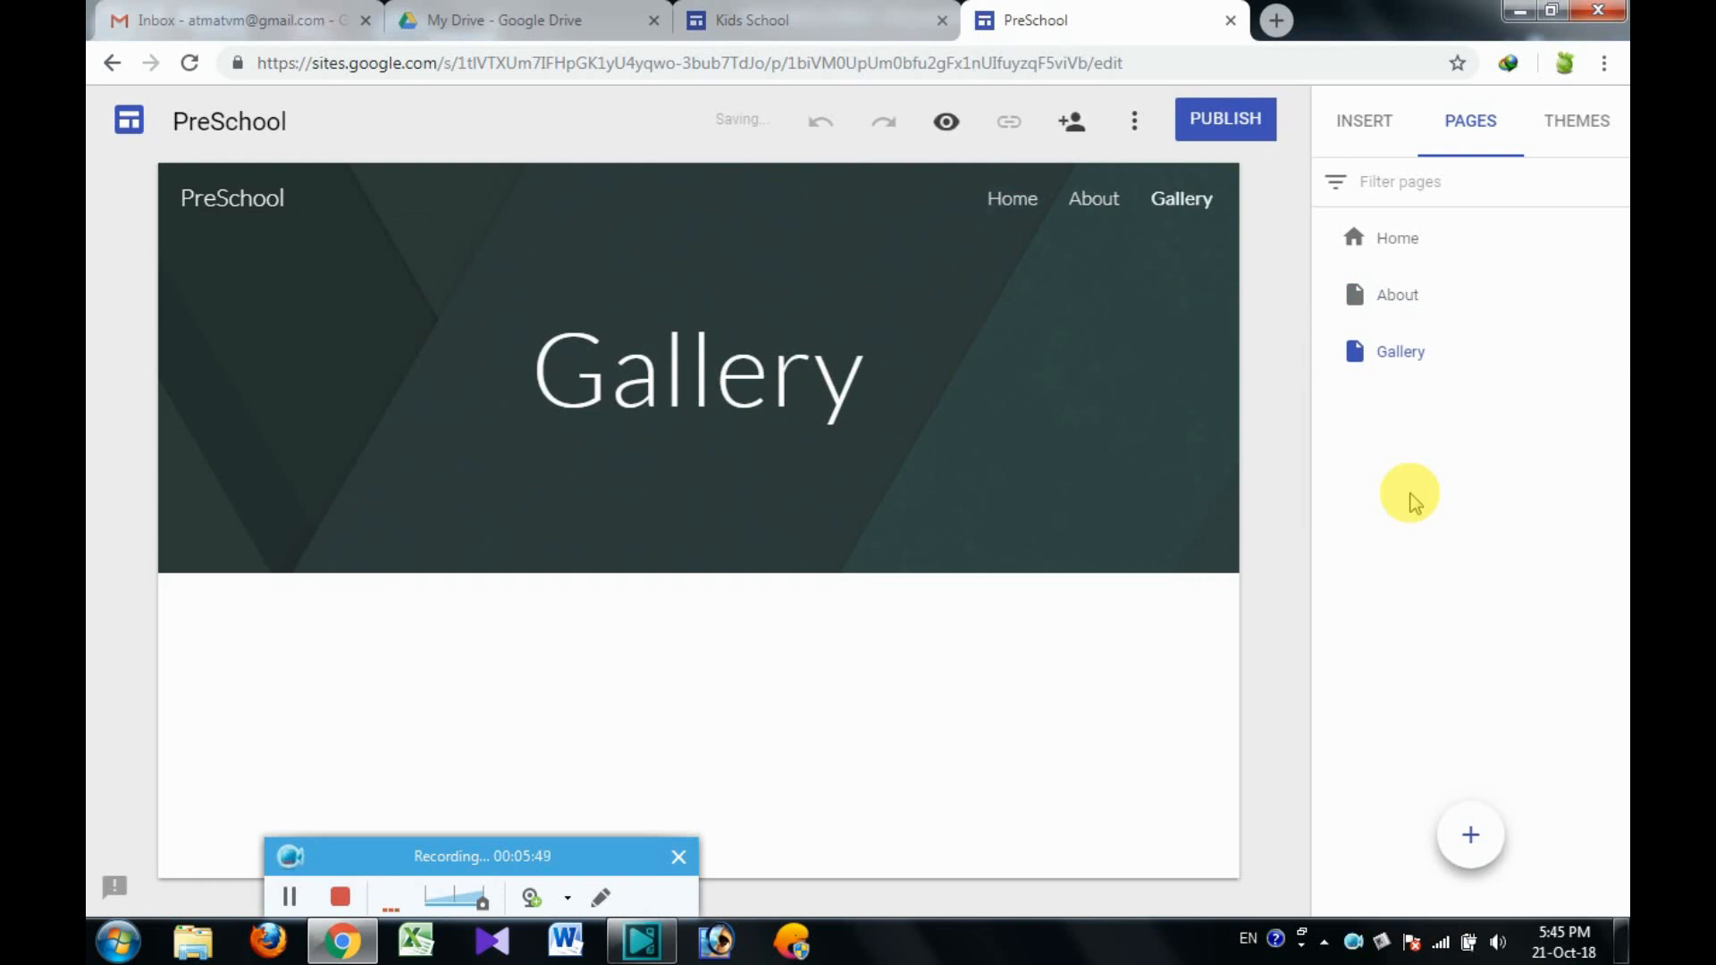
# - Add a subpage named Events under the Gallery page
pyautogui.click(1614, 350)
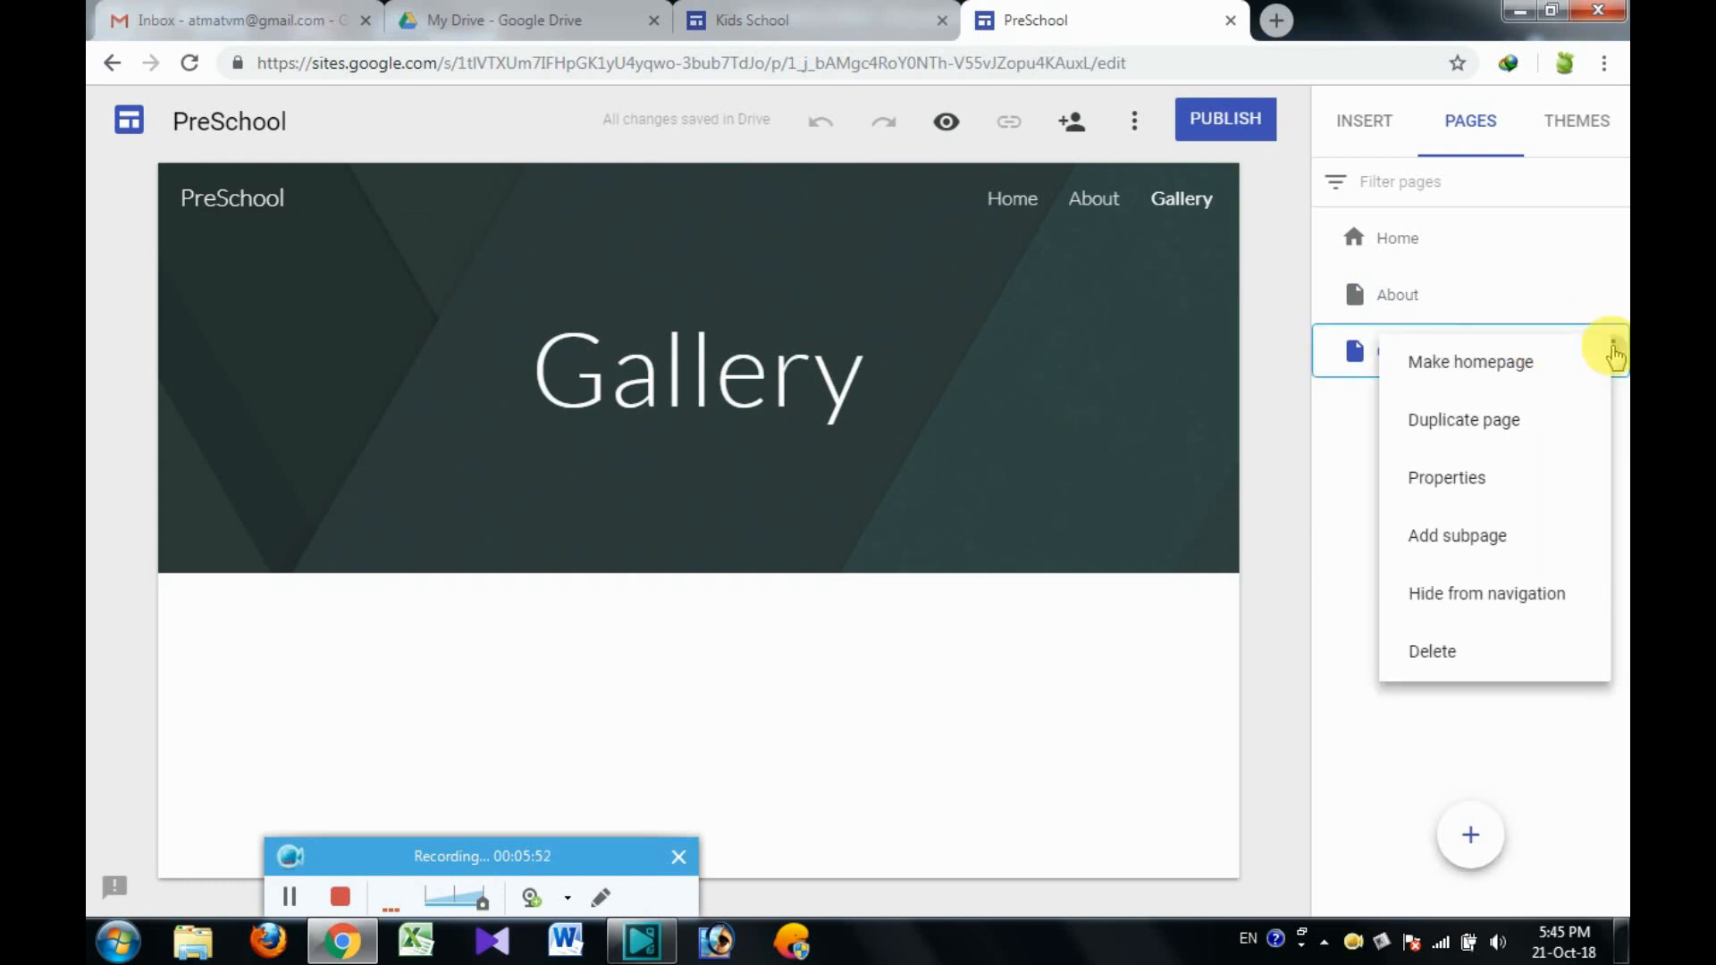
pyautogui.click(1530, 539)
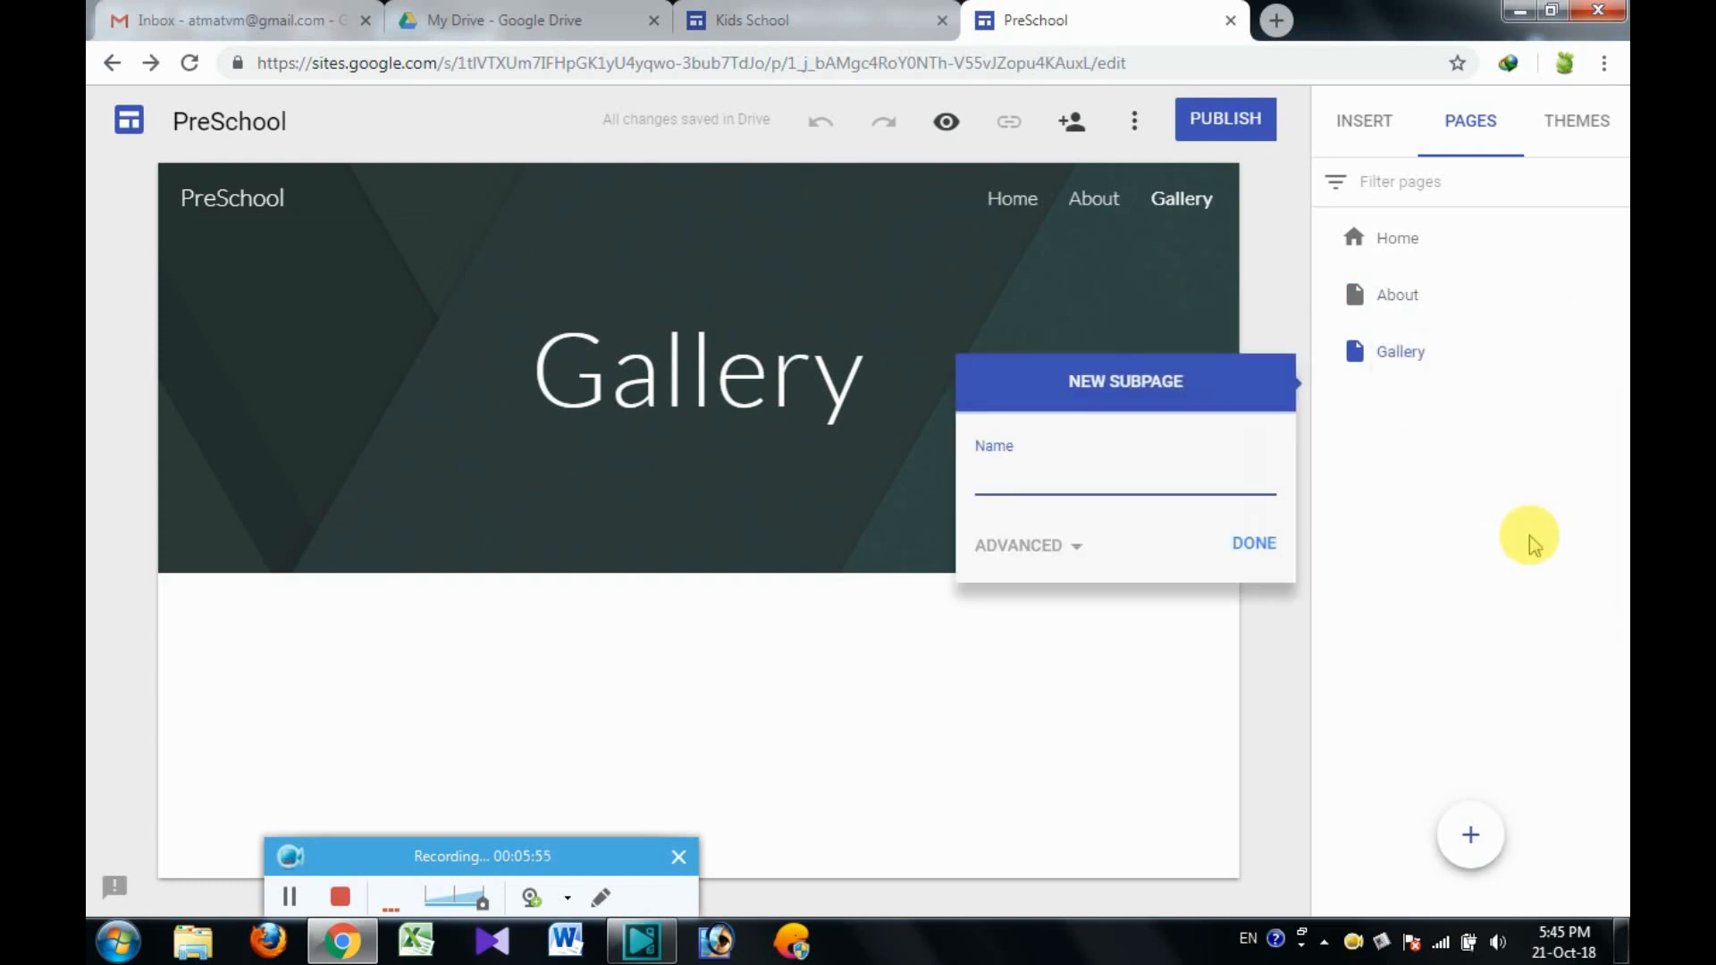
pyautogui.write('events')
pyautogui.press('Home')
pyautogui.press('Delete')
pyautogui.write('E')
pyautogui.click(1243, 545)
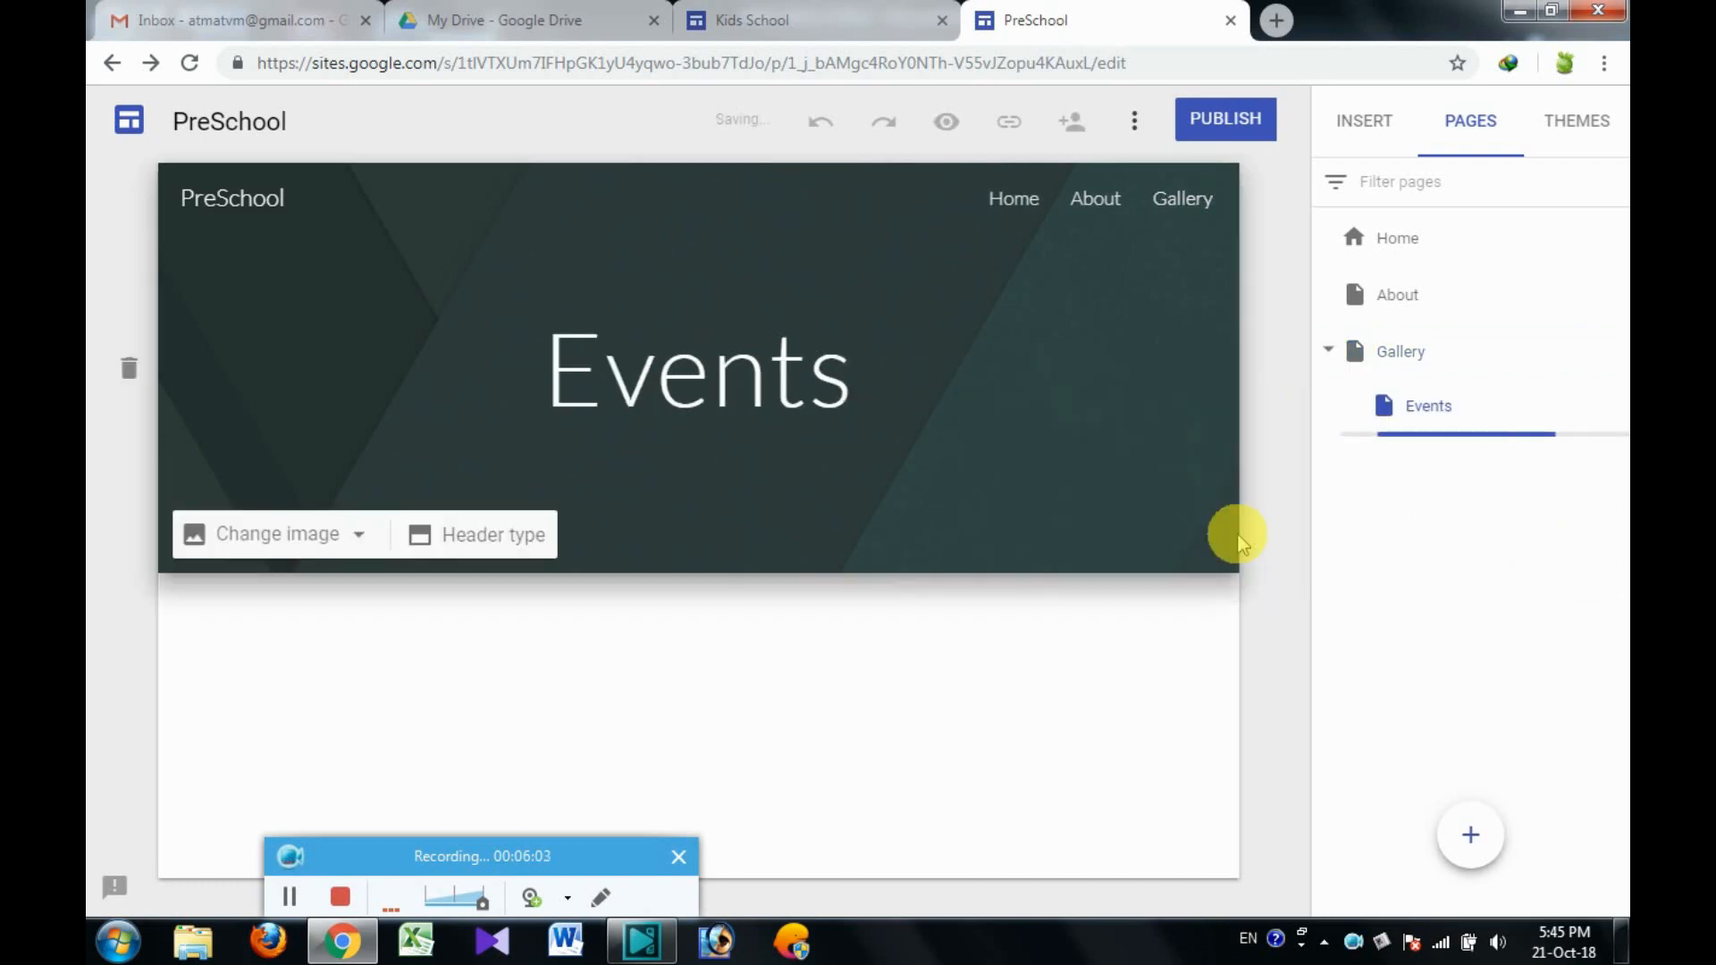
# - Check which subpages are listed under Gallery in the Kids School site's navigation
pyautogui.click(767, 14)
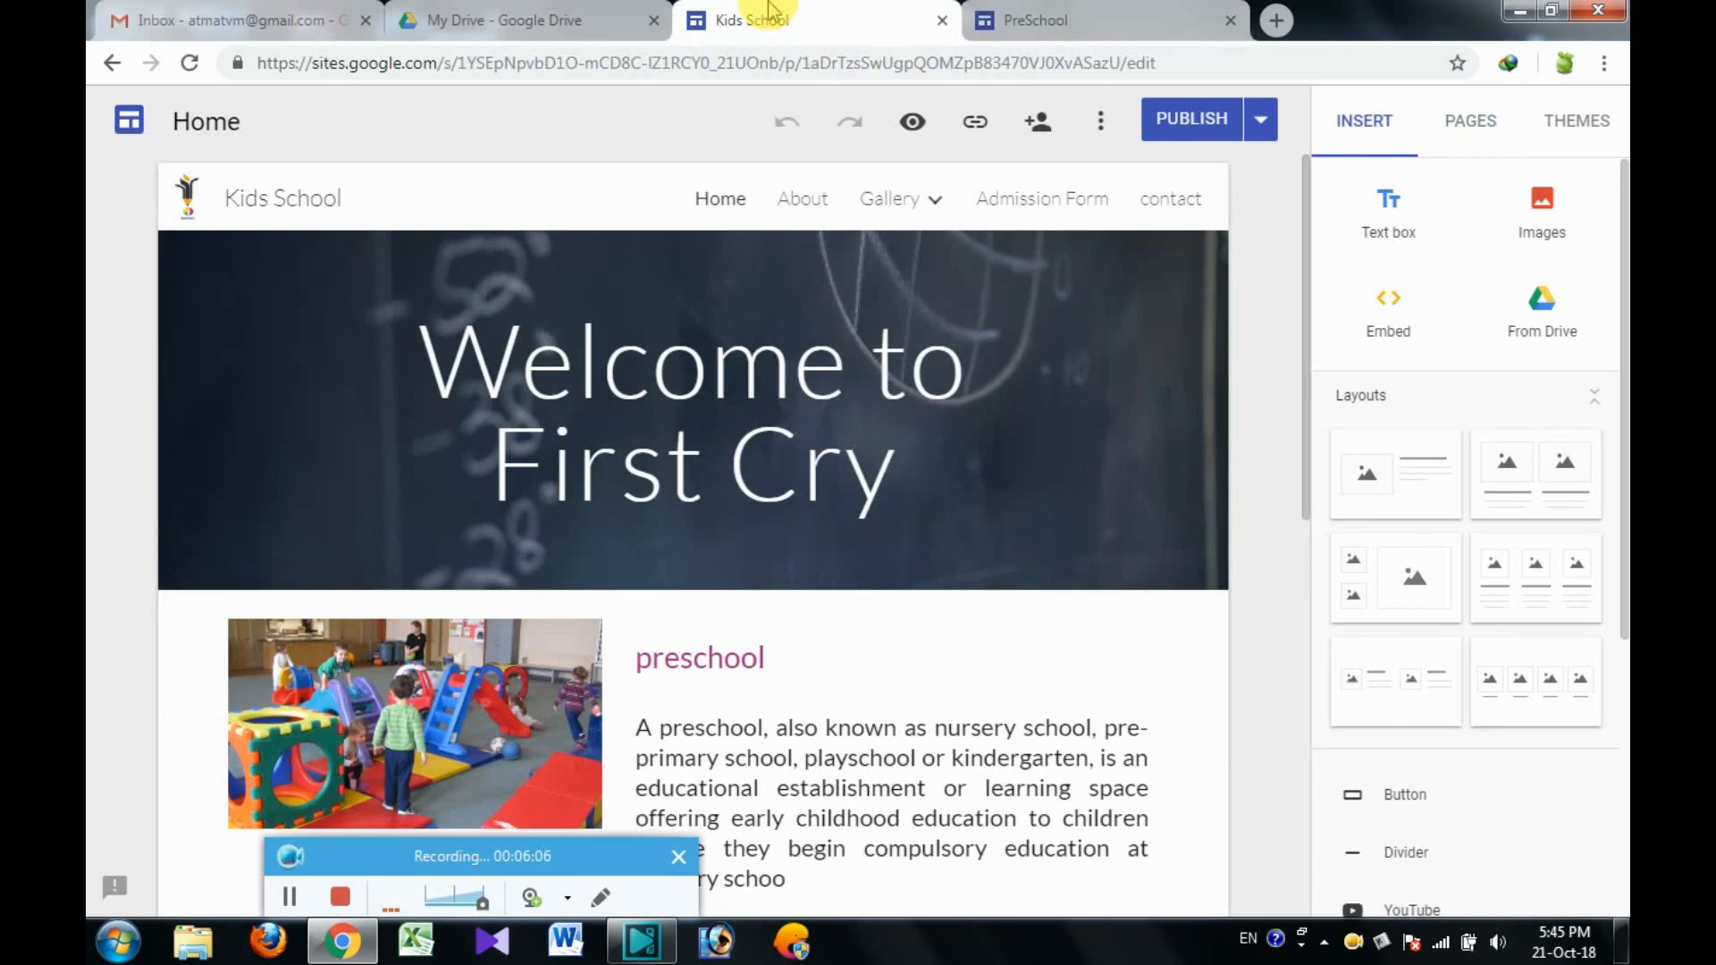
pyautogui.click(935, 209)
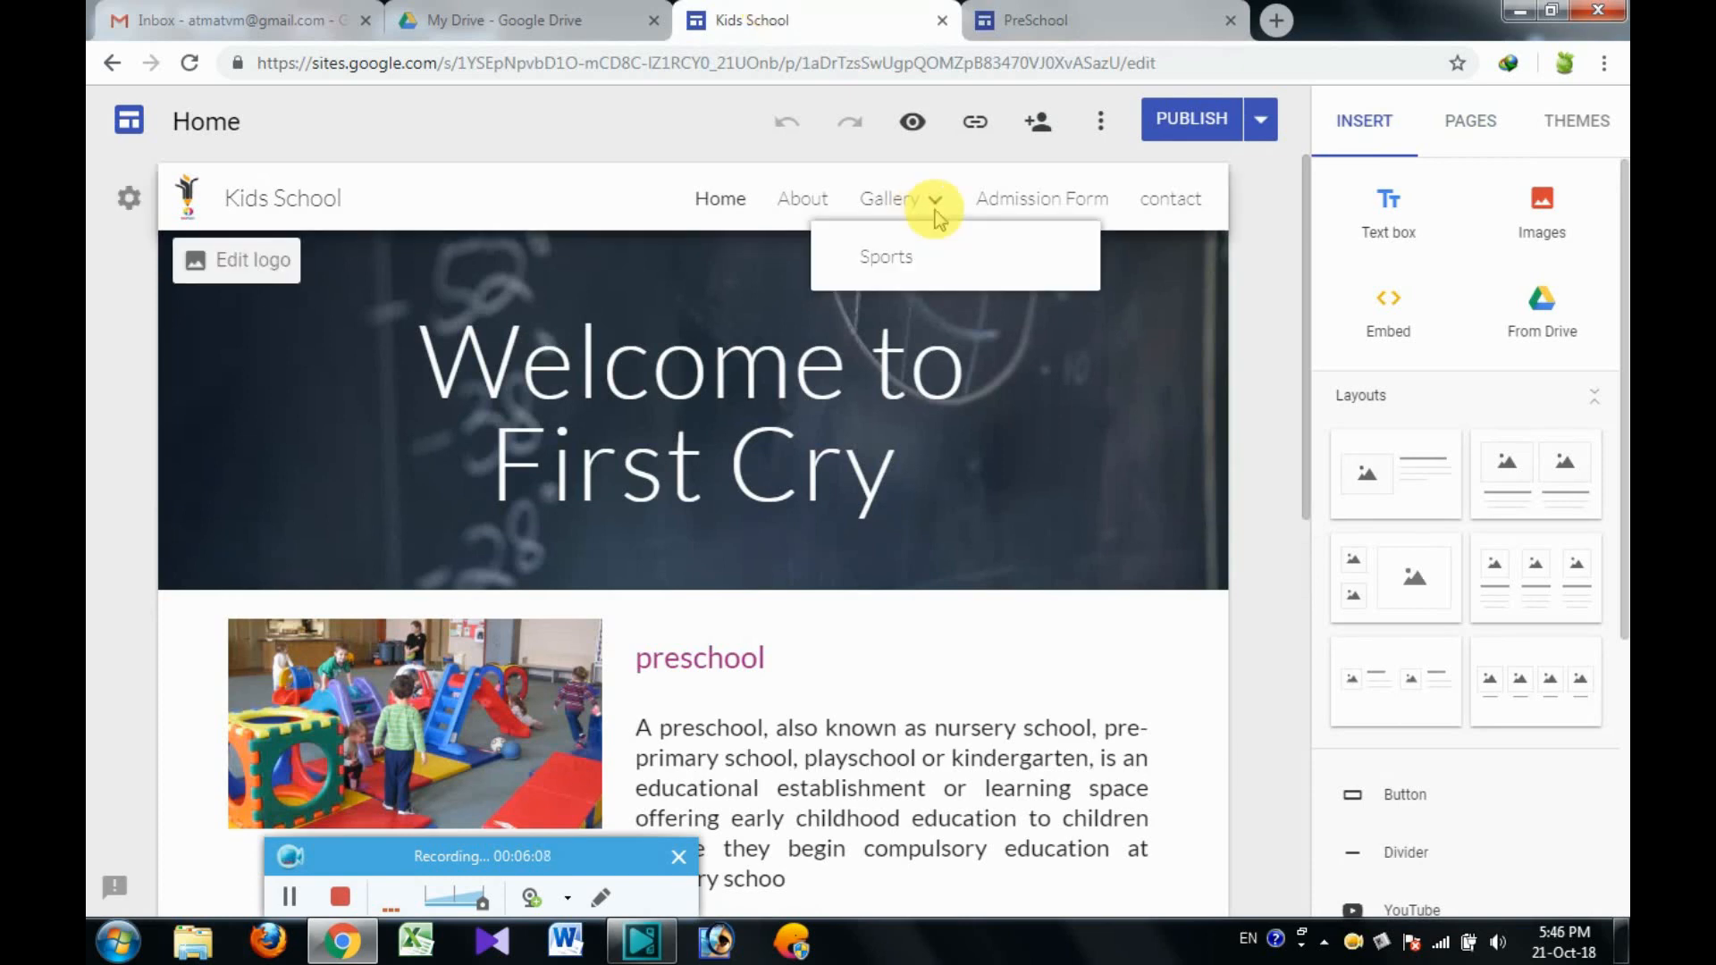
# - Insert the layout with two side-by-side images and captions on the PreSchool site's Home page
pyautogui.click(1035, 12)
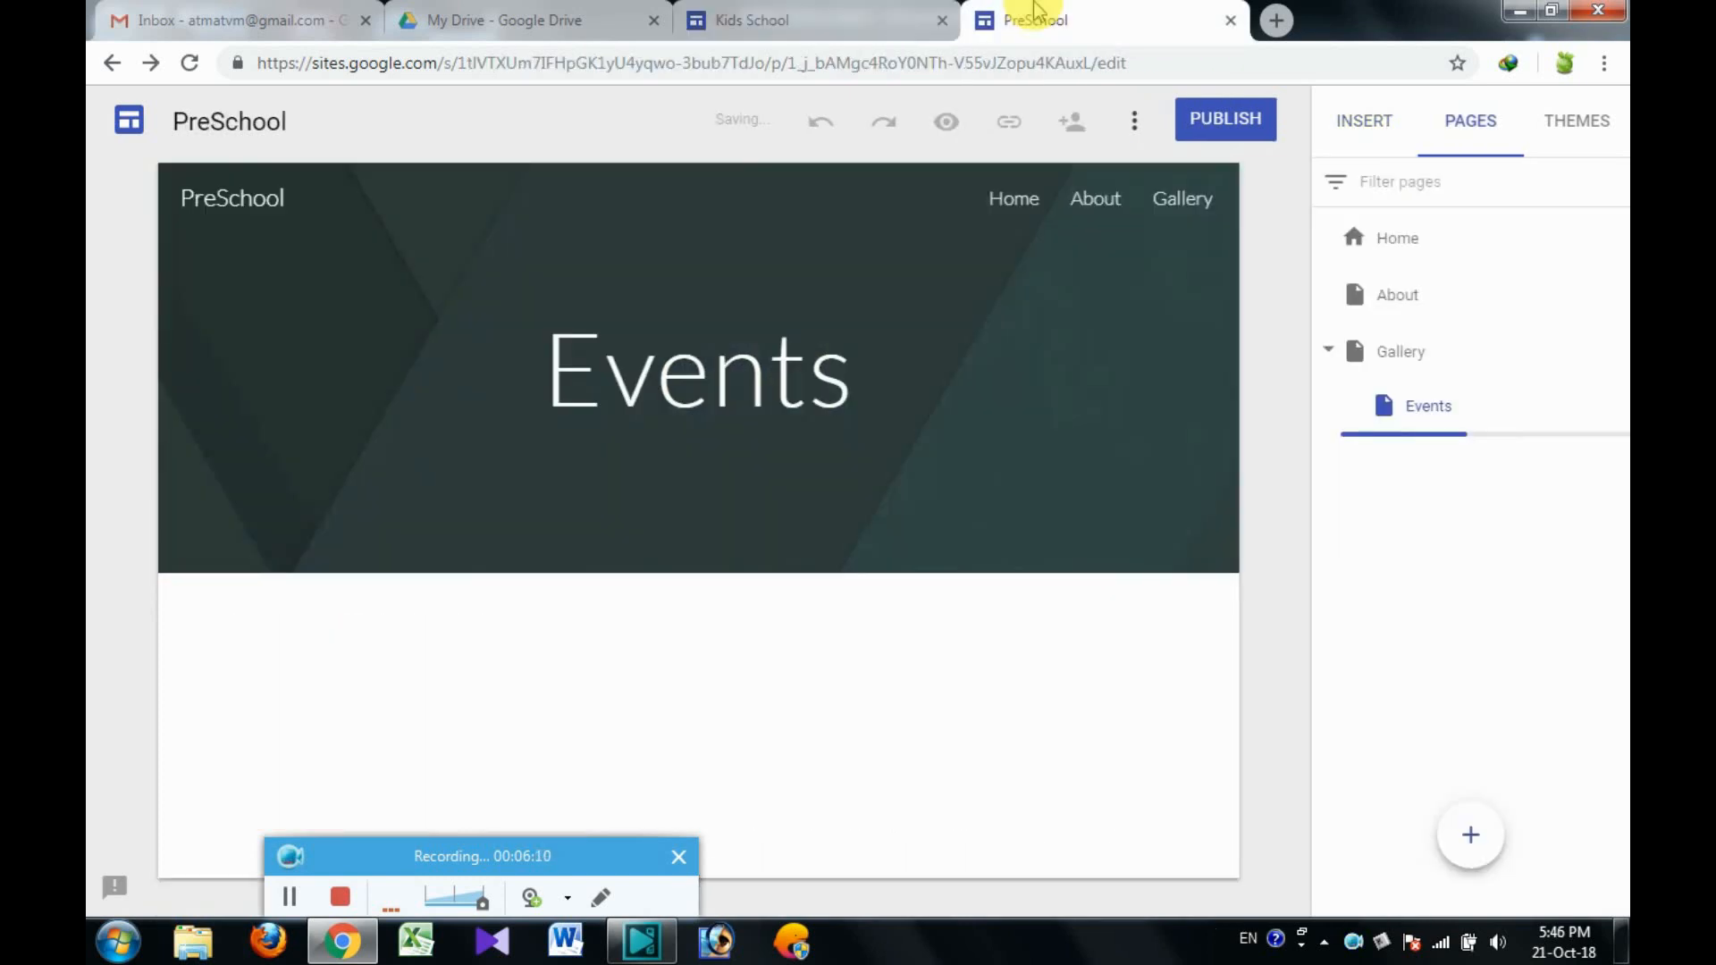
pyautogui.click(1167, 195)
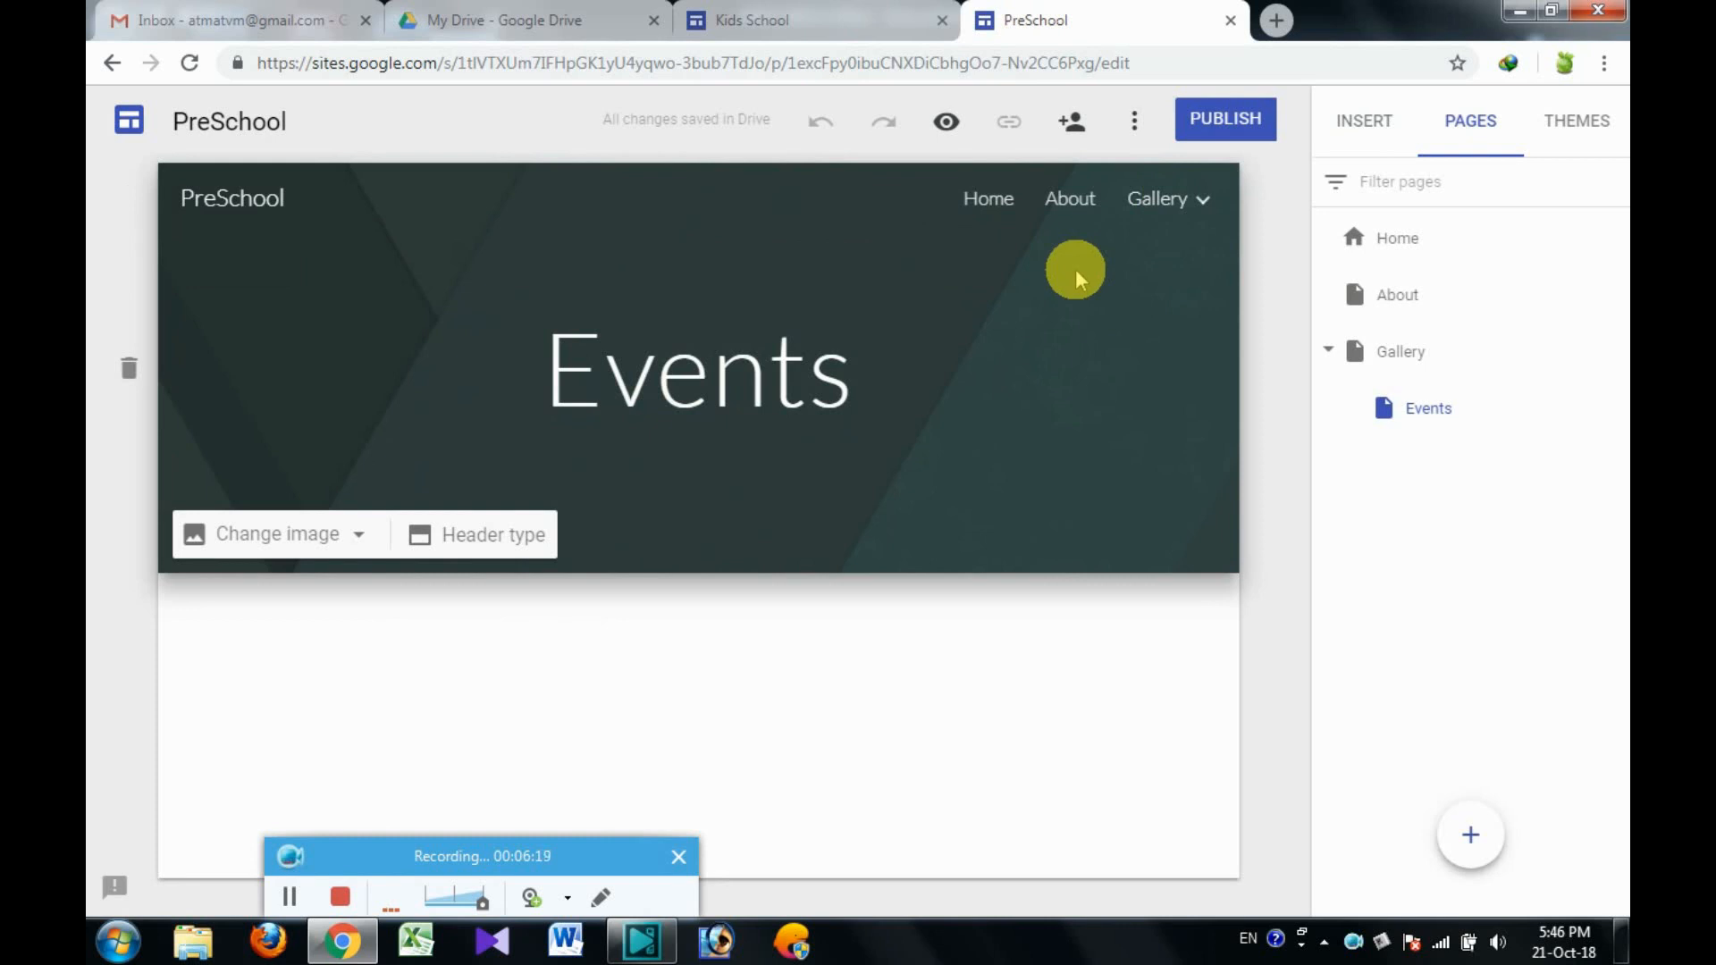
pyautogui.click(1000, 201)
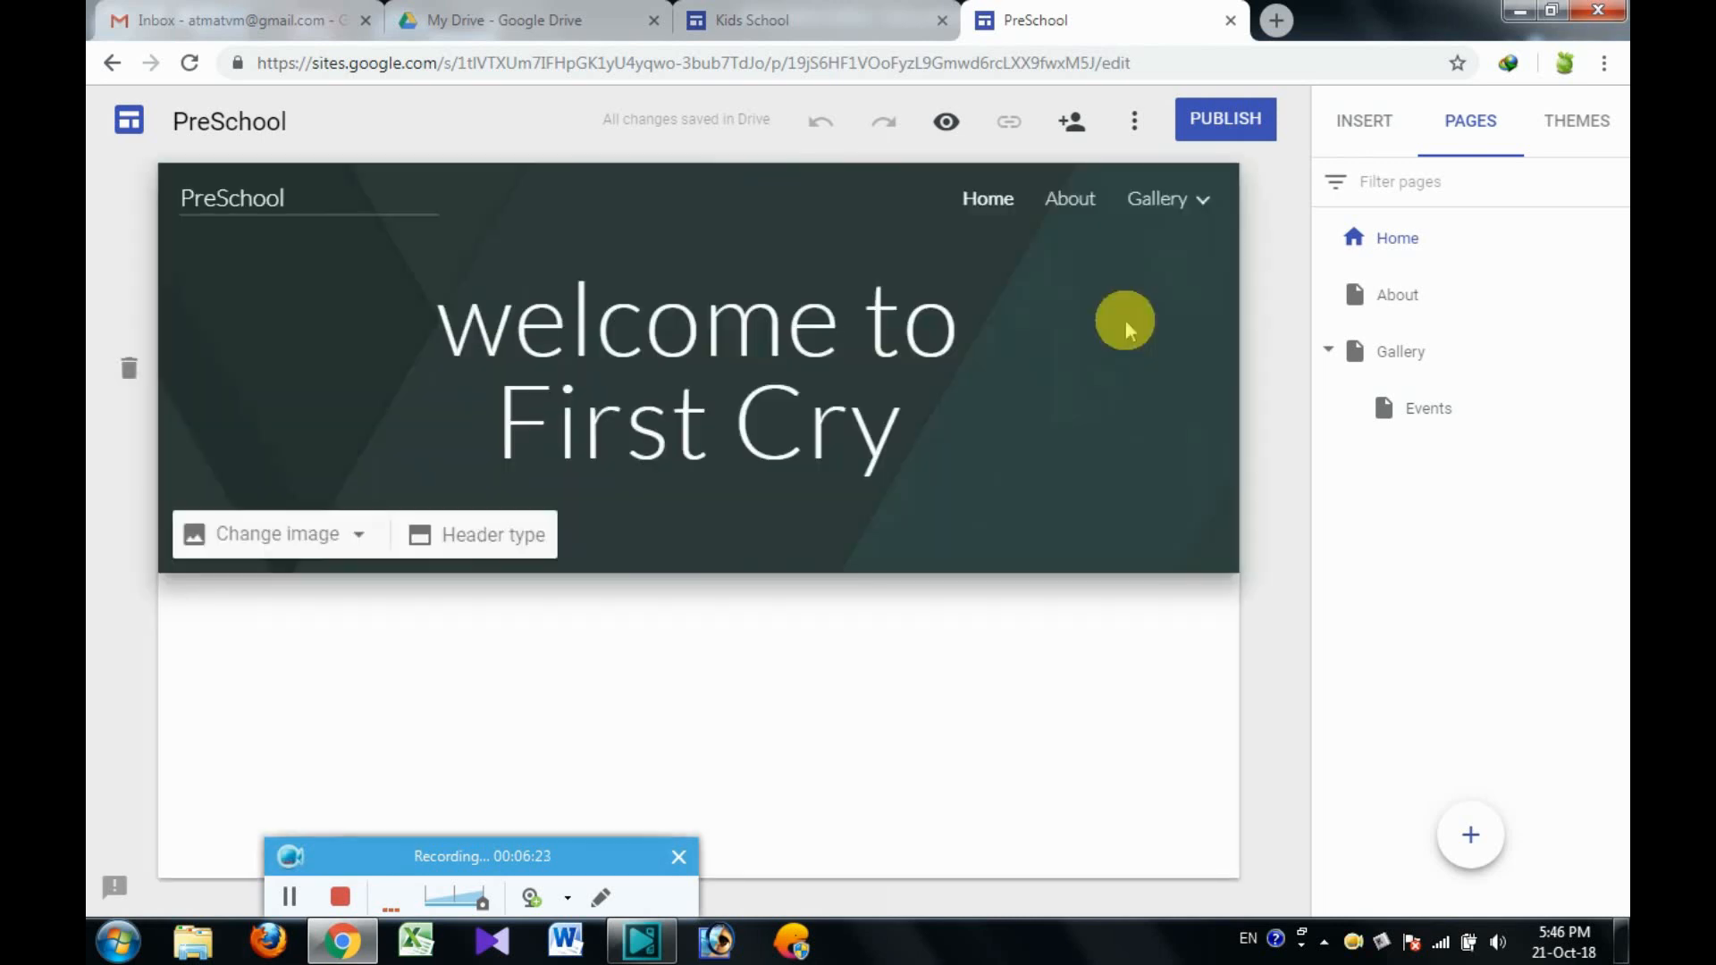
pyautogui.click(1338, 148)
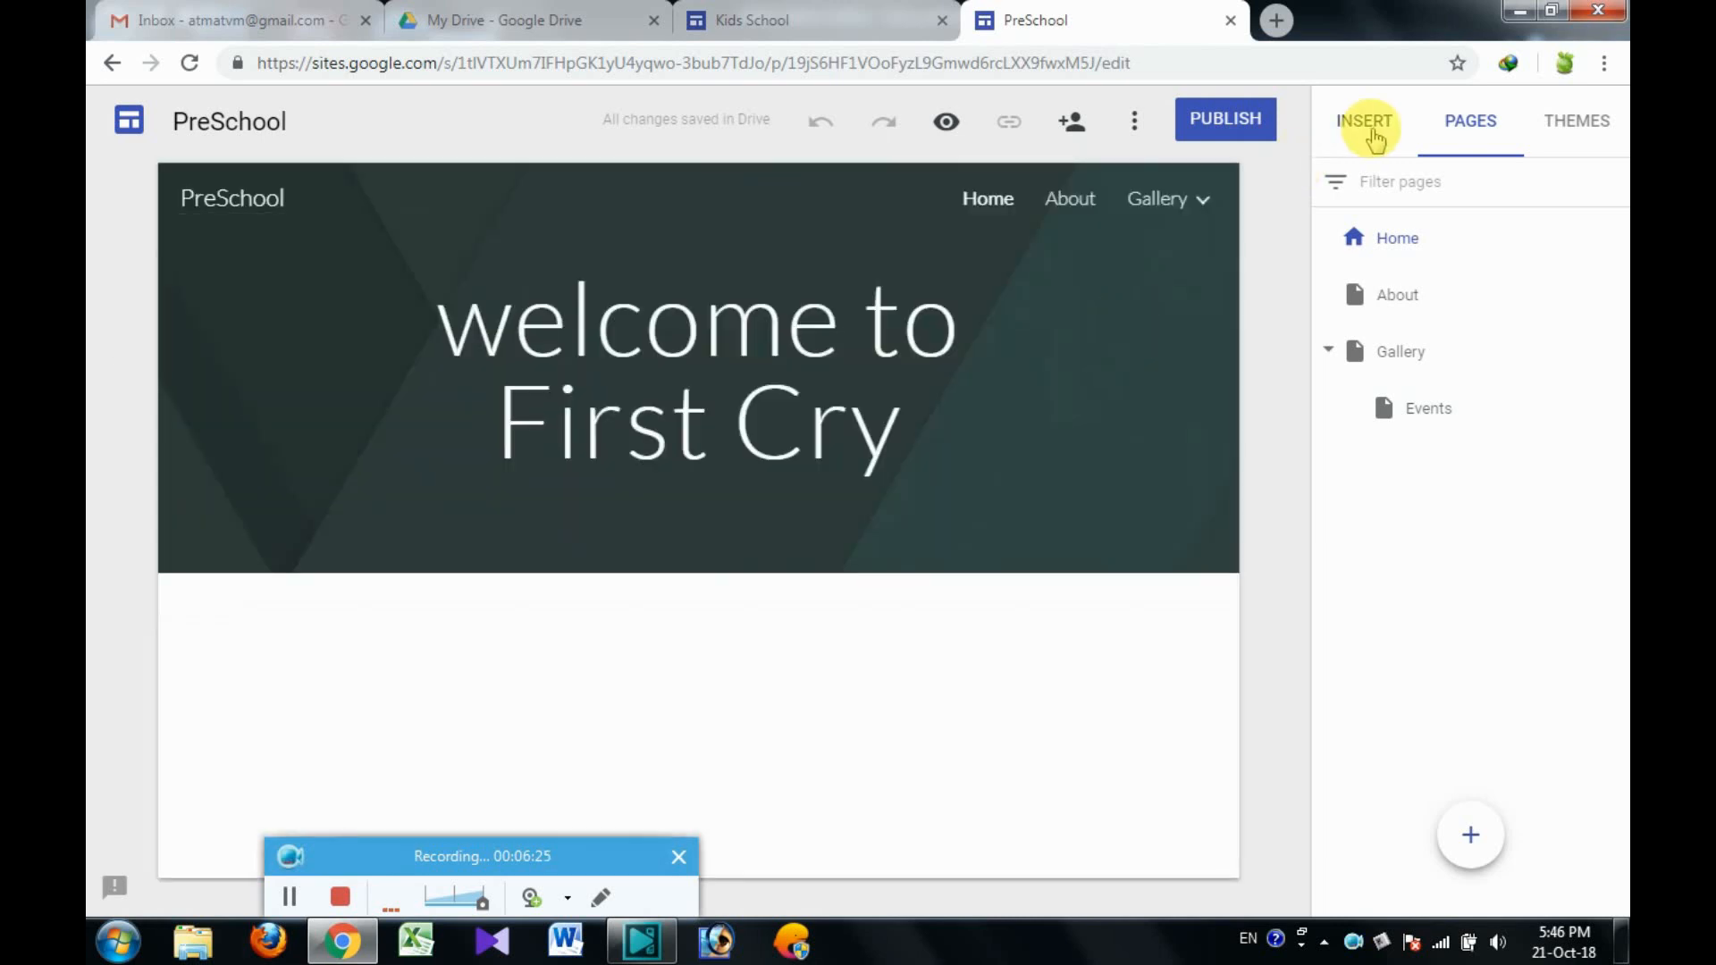
pyautogui.moveTo(1620, 341); pyautogui.dragTo(1620, 460)
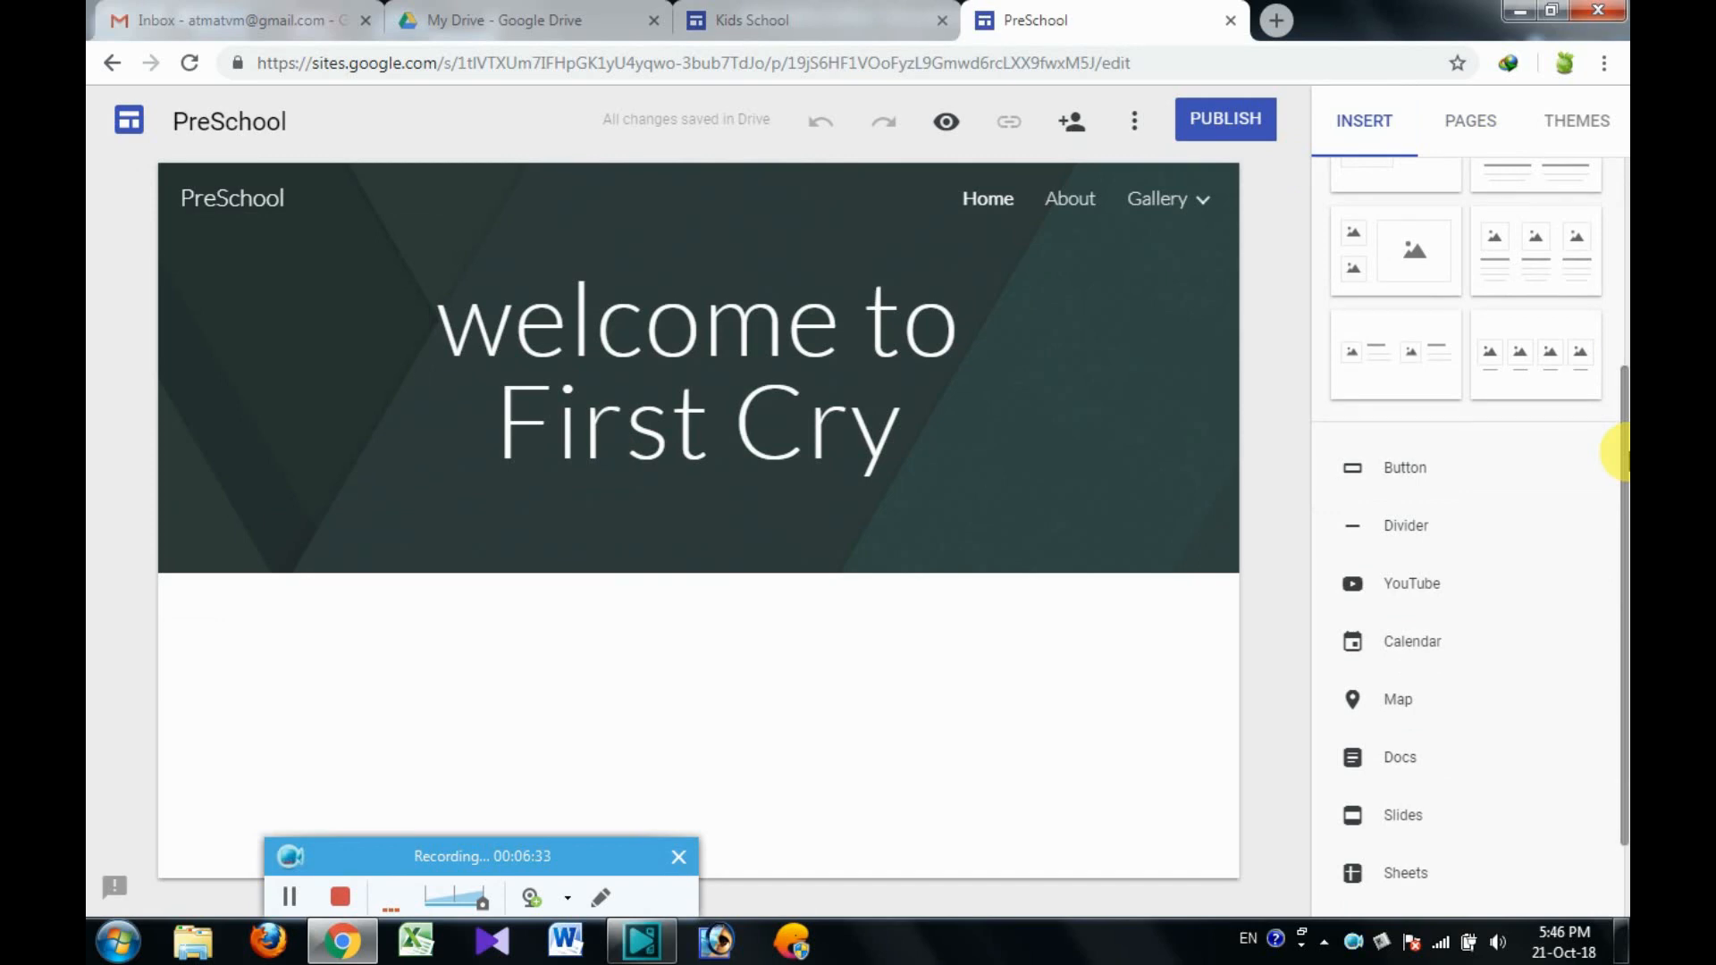
pyautogui.moveTo(1616, 453); pyautogui.dragTo(1614, 363)
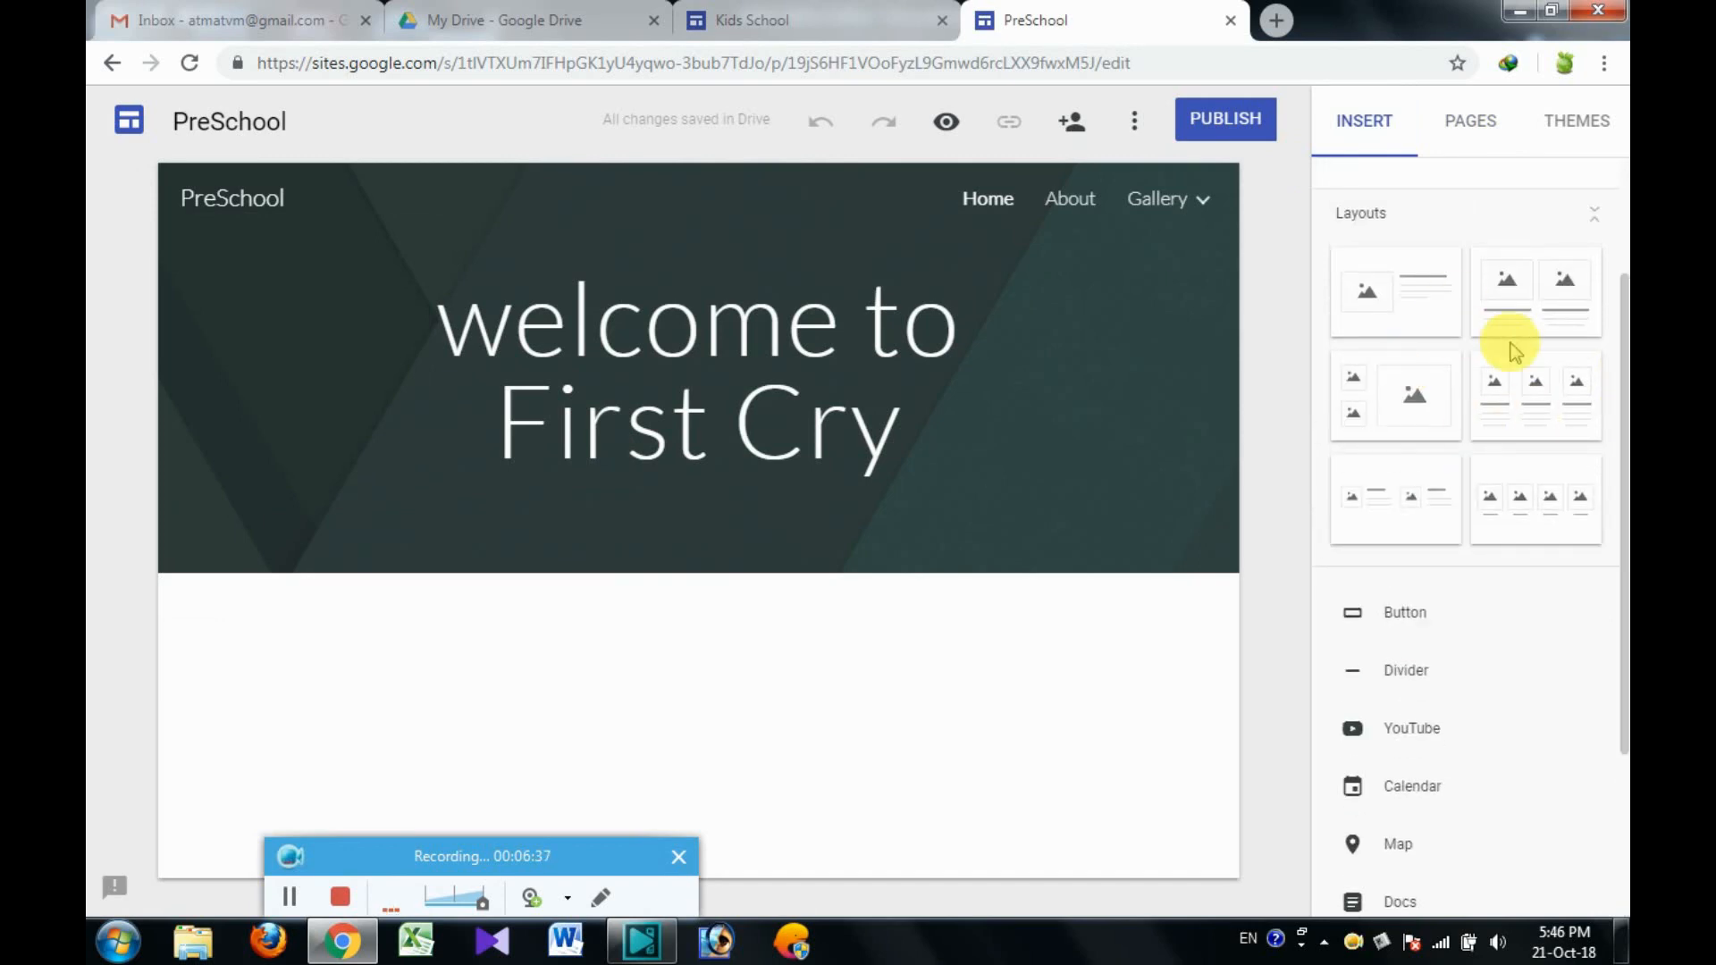
pyautogui.click(1534, 322)
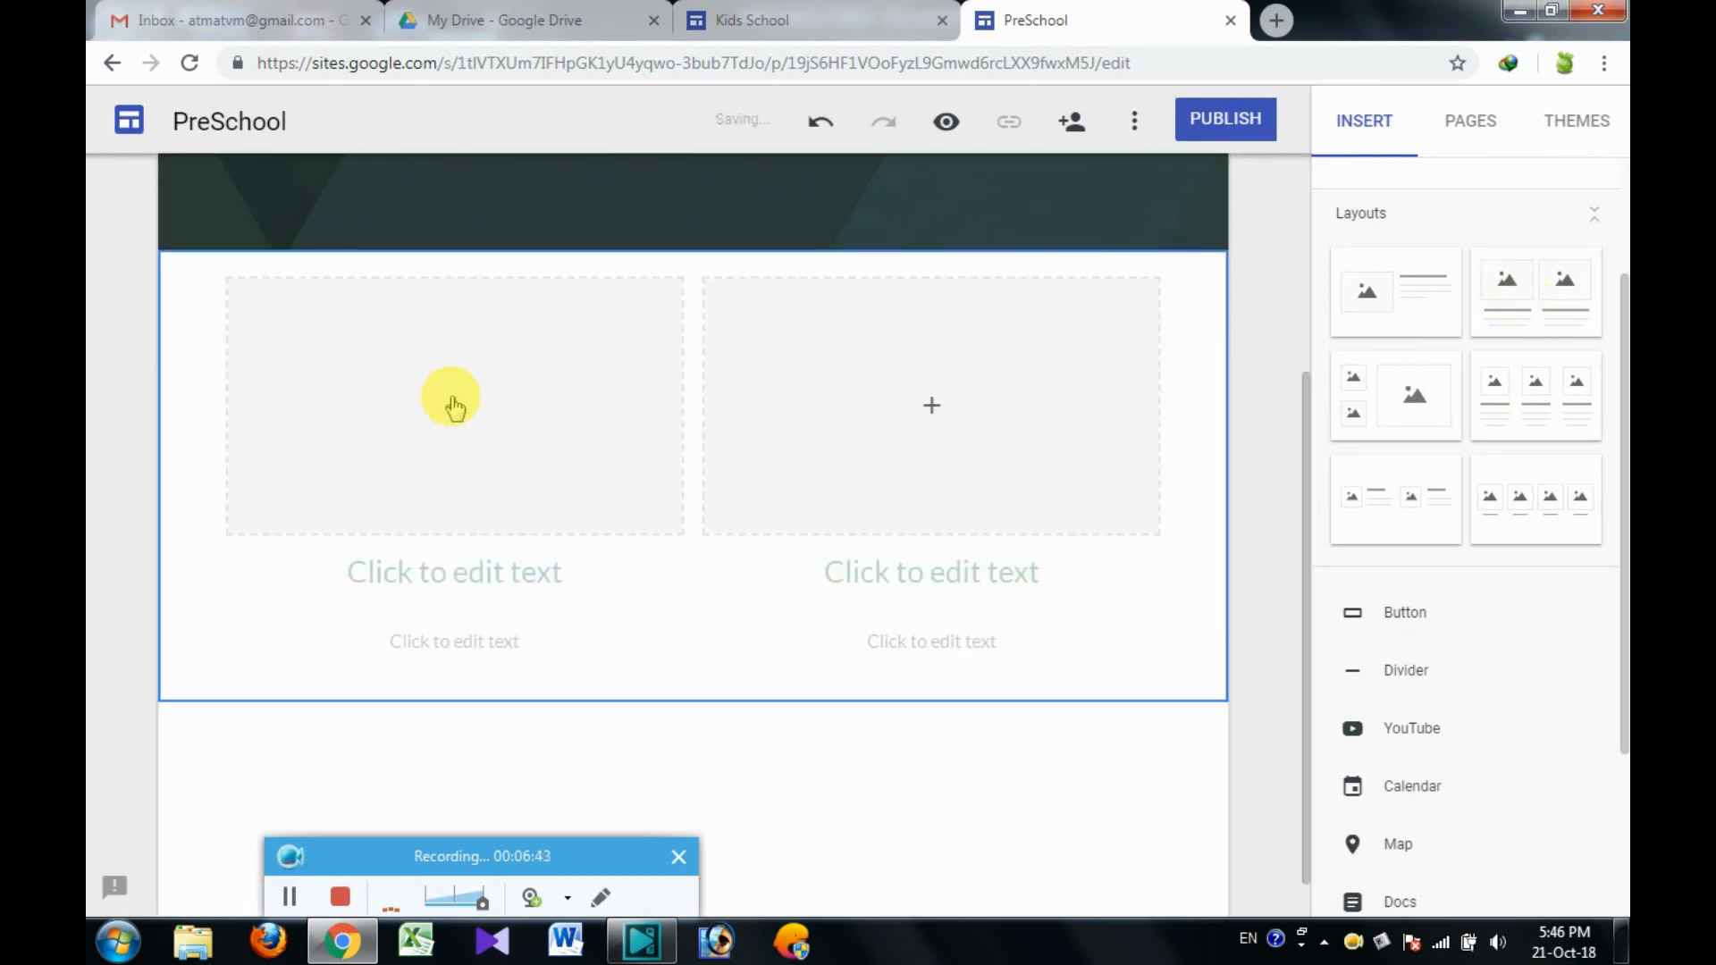
# - View the content options for the layout's first placeholder and examine the image-and-text section on the Kids School Home page
pyautogui.click(455, 407)
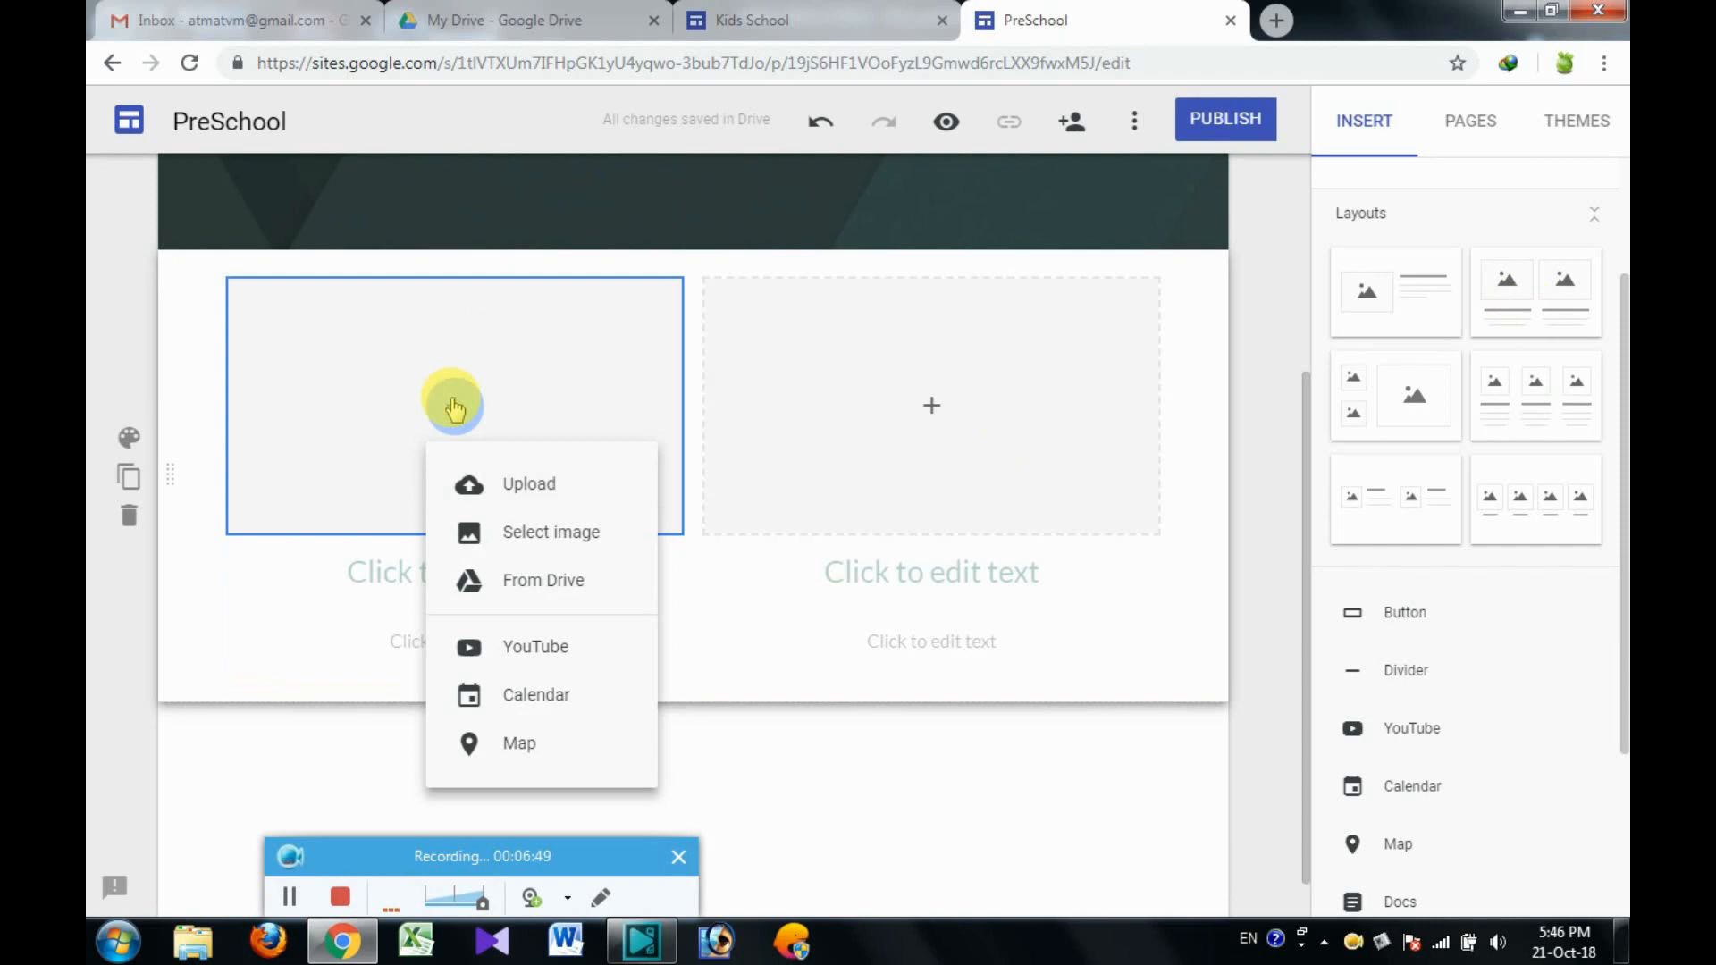
pyautogui.click(746, 19)
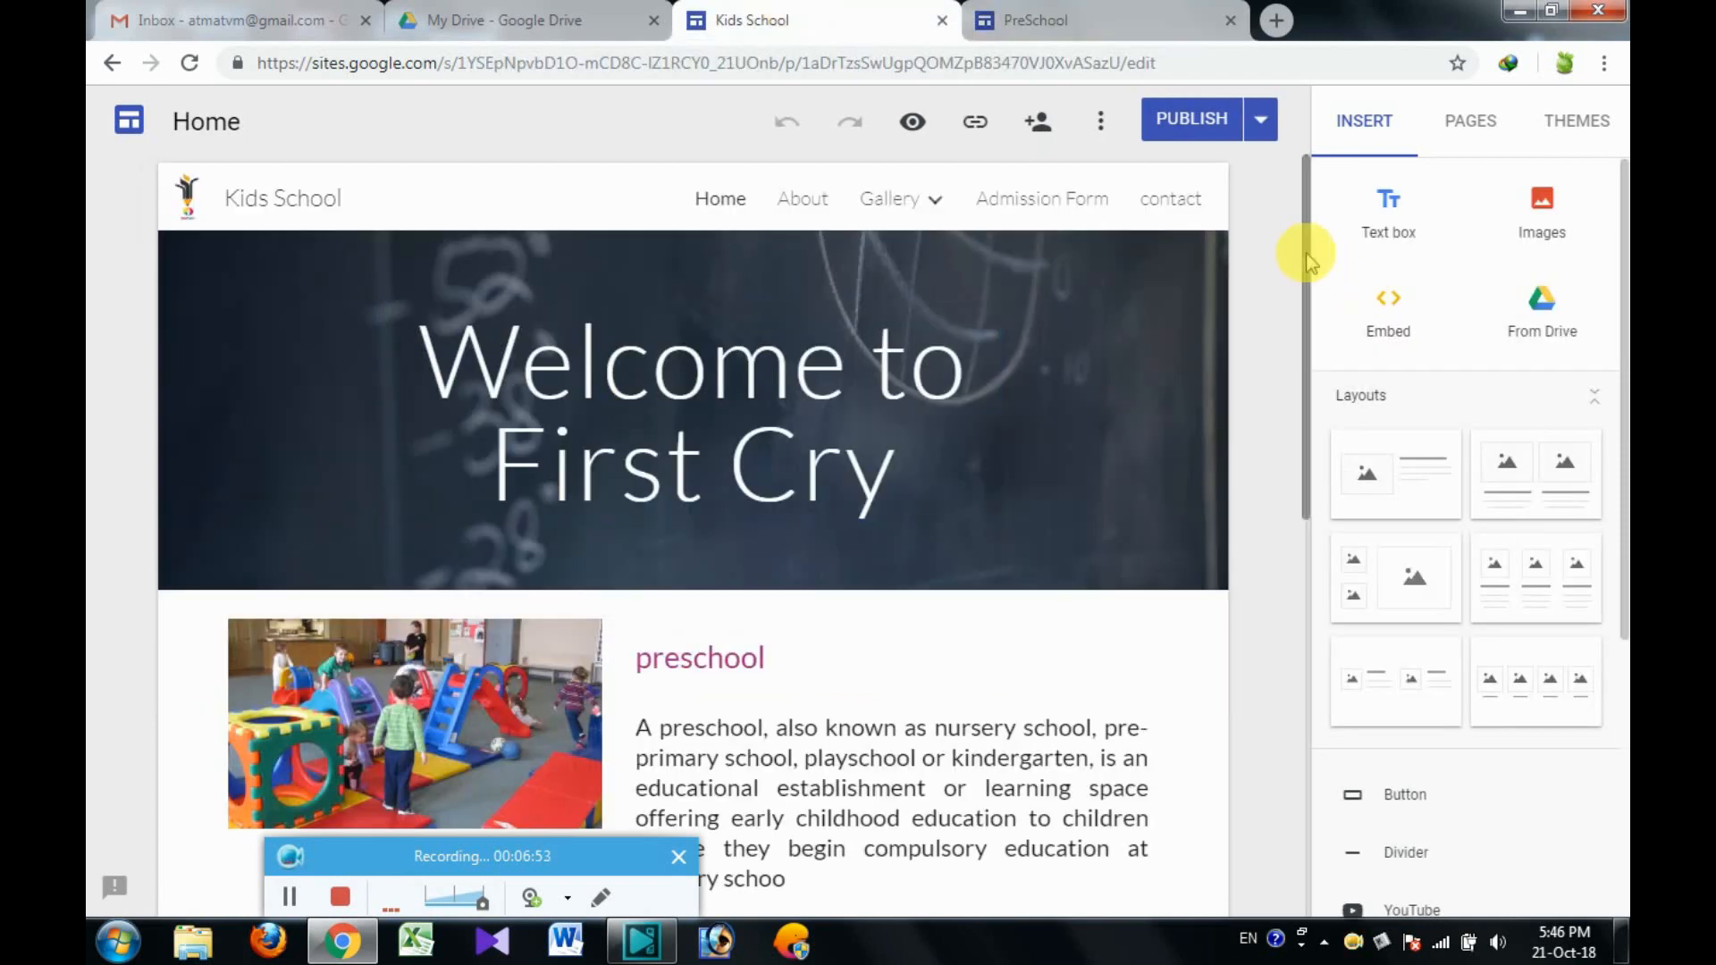
pyautogui.scroll(-4, 1314, 385)
pyautogui.click(533, 339)
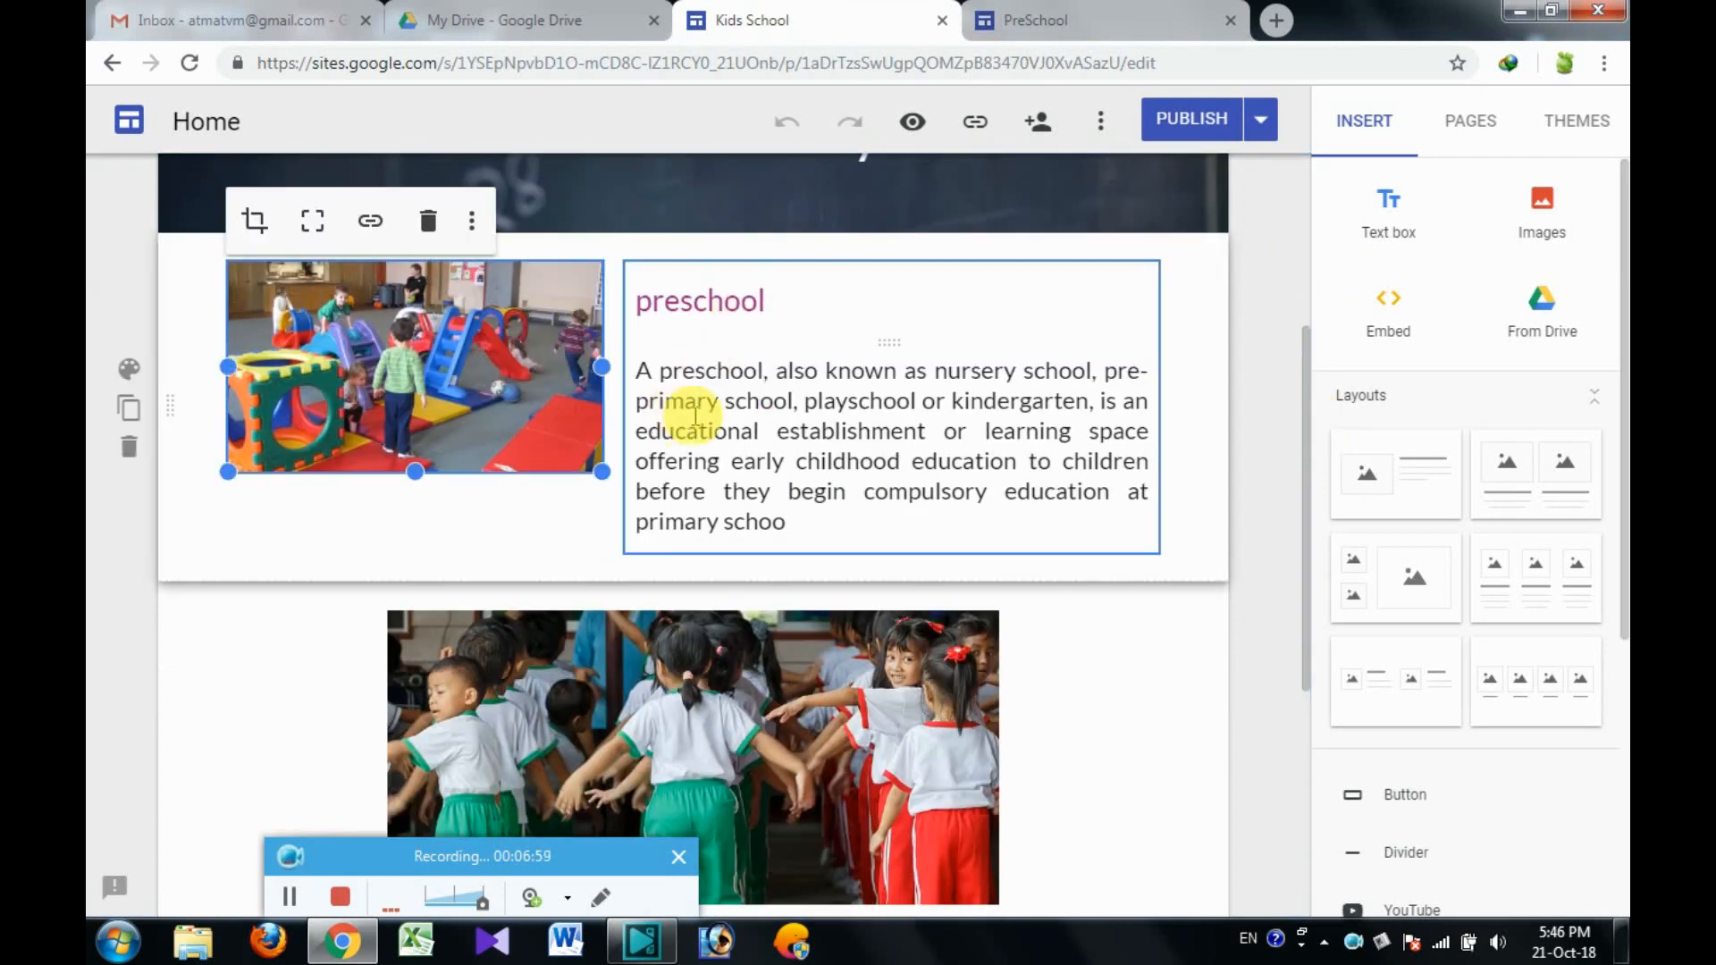
# - View the quick insert options for the empty area below the layout on the PreSchool Home page
pyautogui.click(1014, 13)
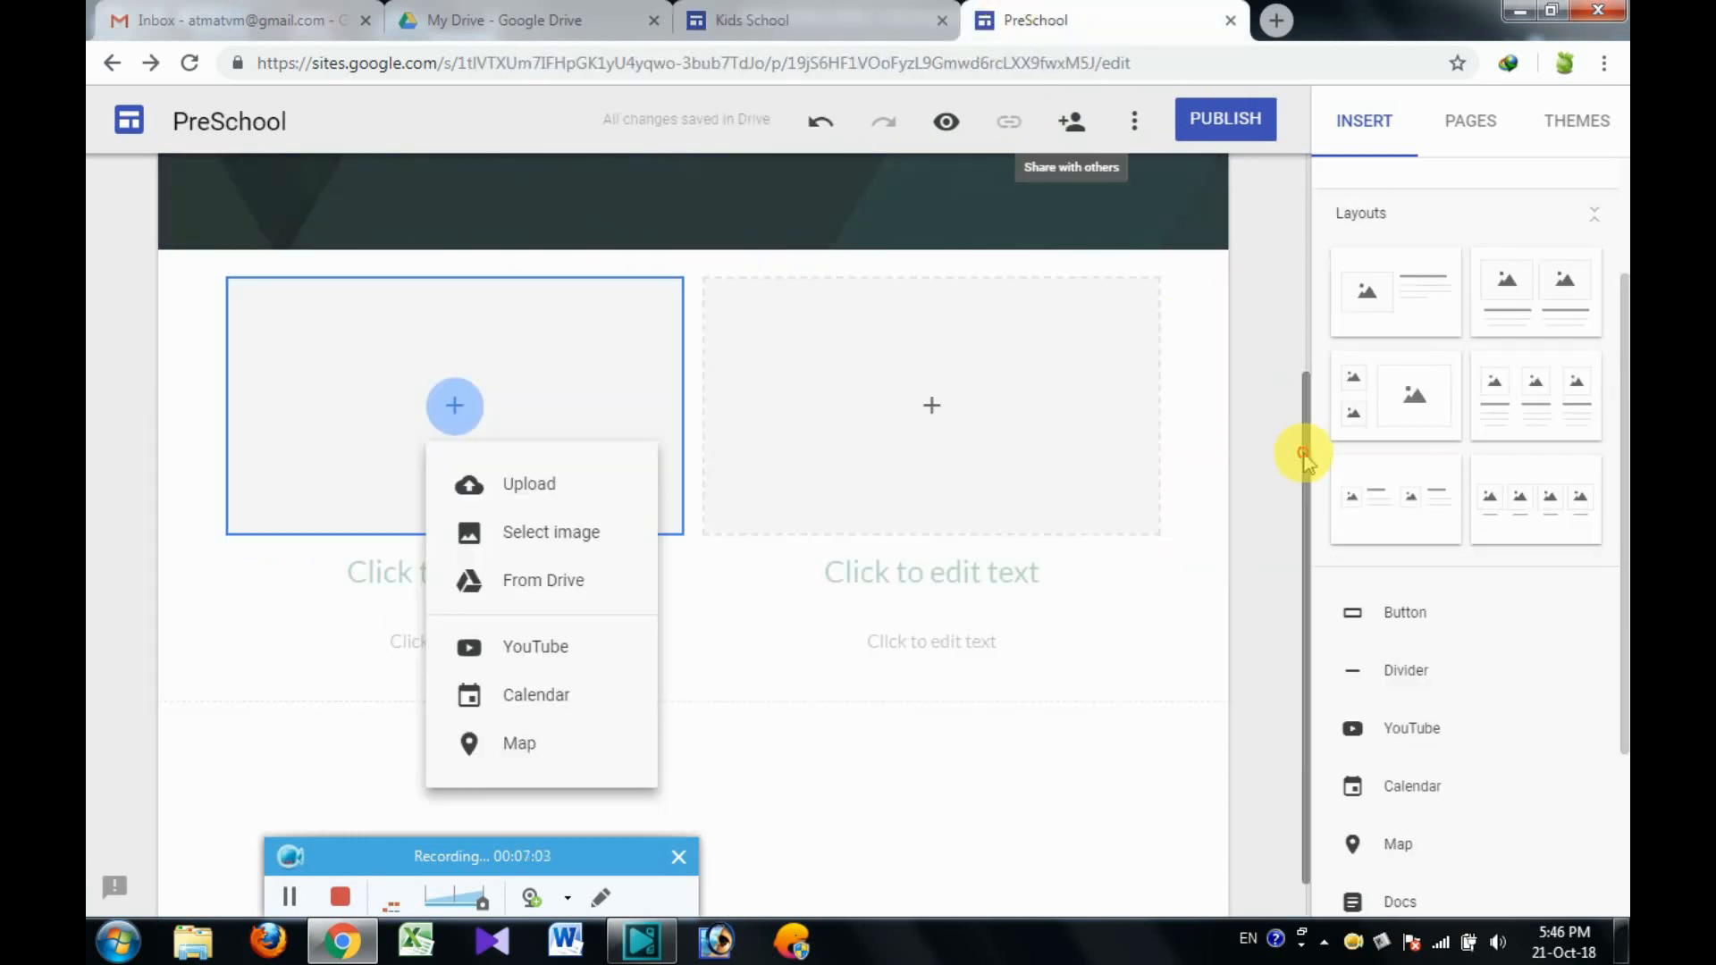
pyautogui.click(989, 778)
pyautogui.scroll(-1, 988, 778)
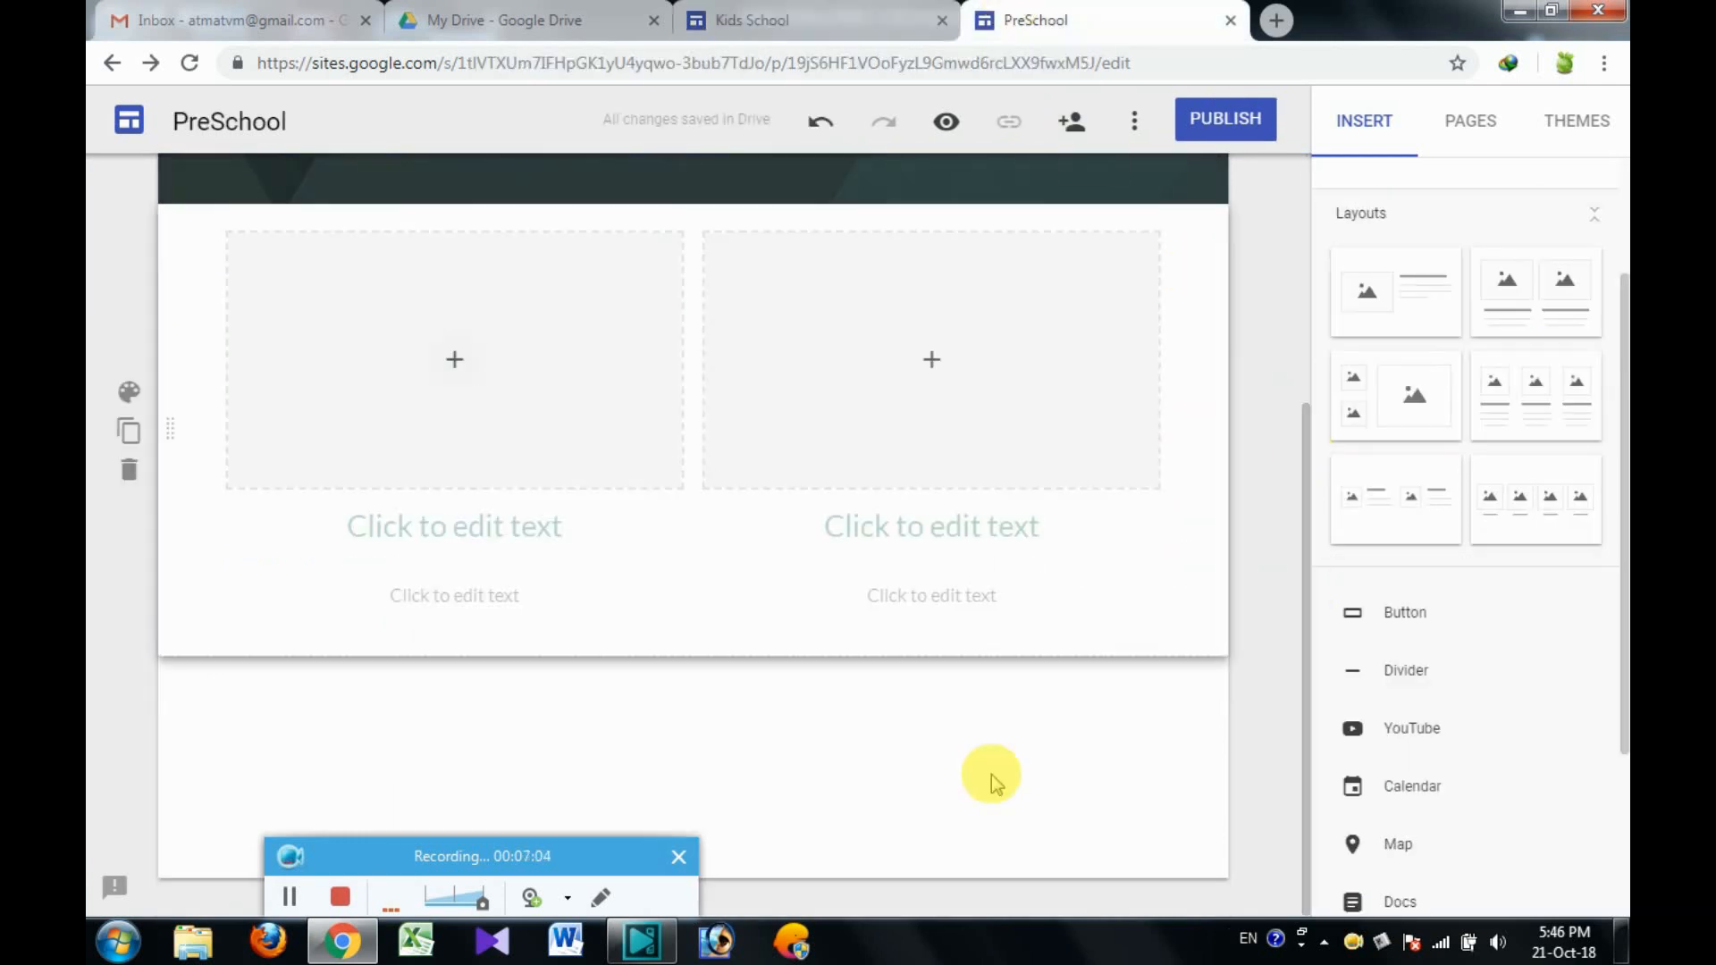
pyautogui.doubleClick(724, 754)
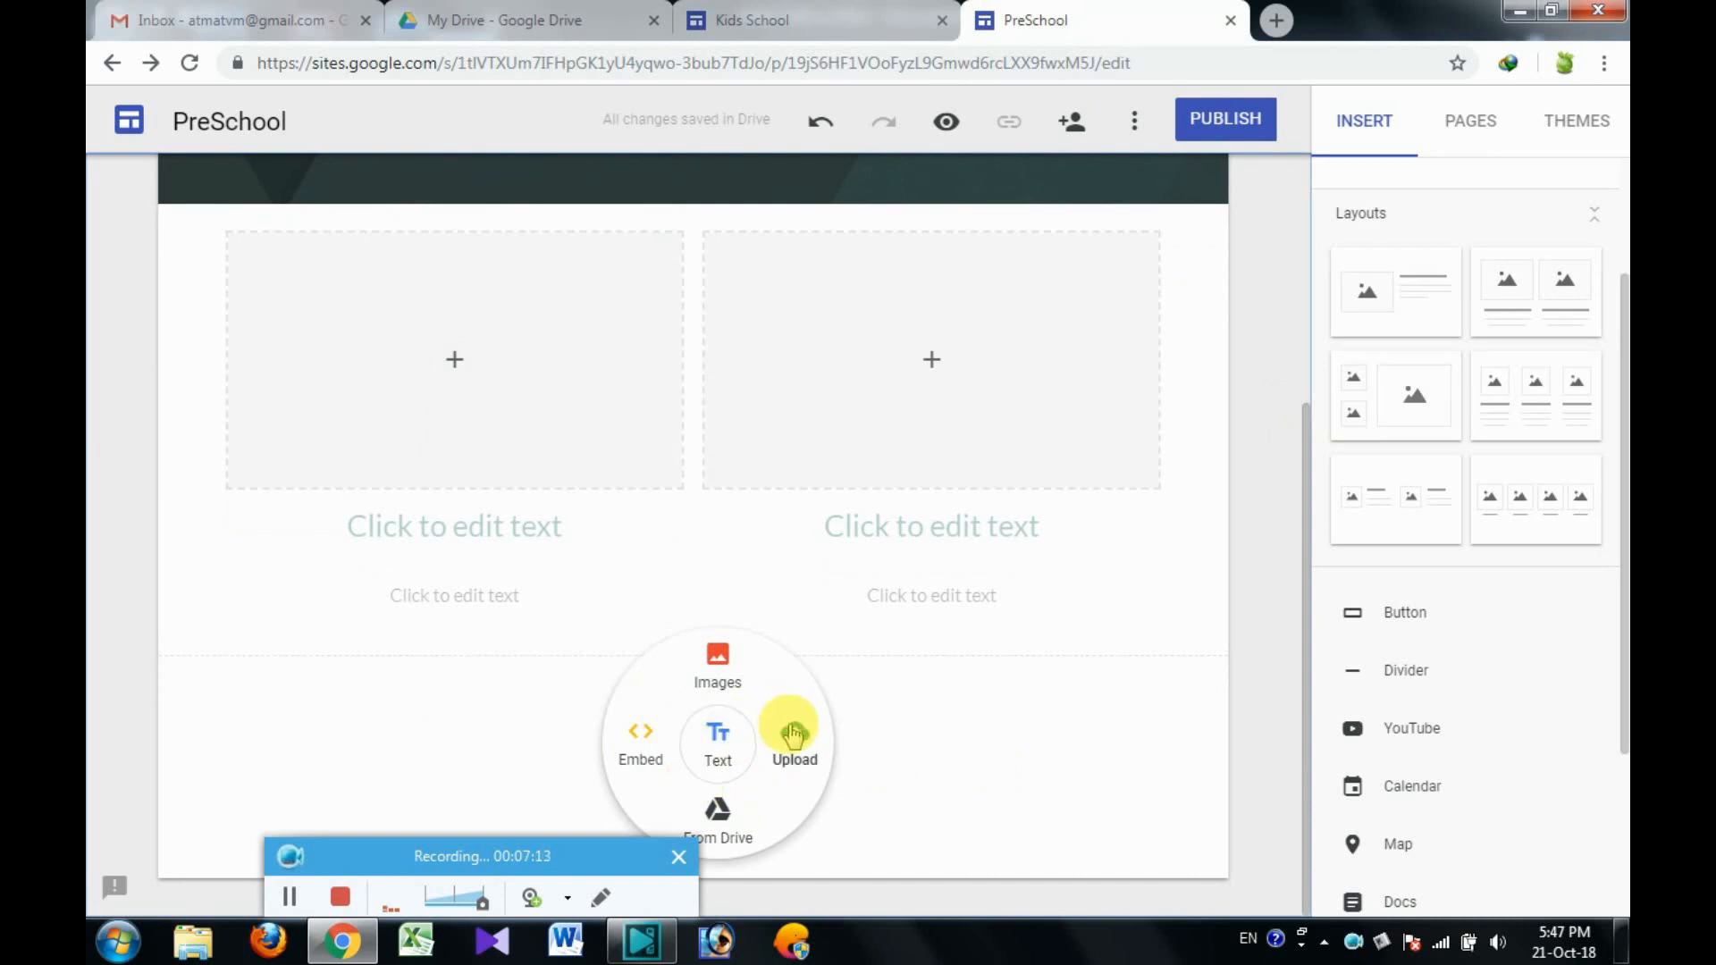
pyautogui.click(1016, 747)
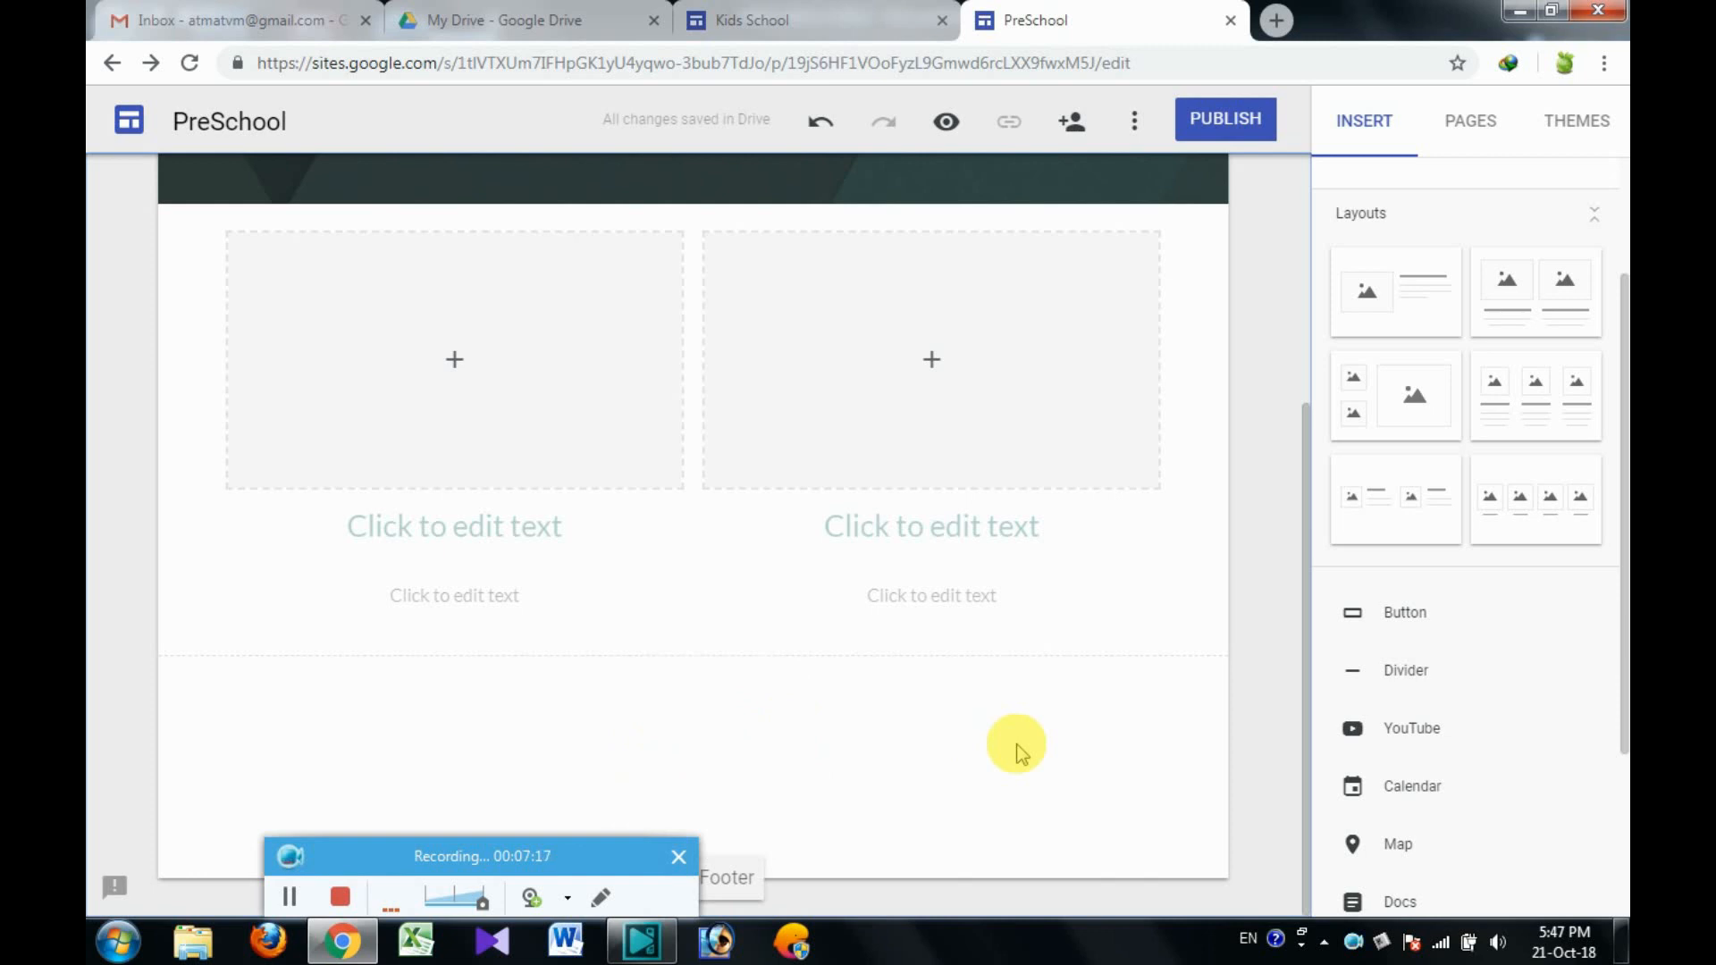
# - Examine the Admission Form page of the Kids School site
pyautogui.click(832, 13)
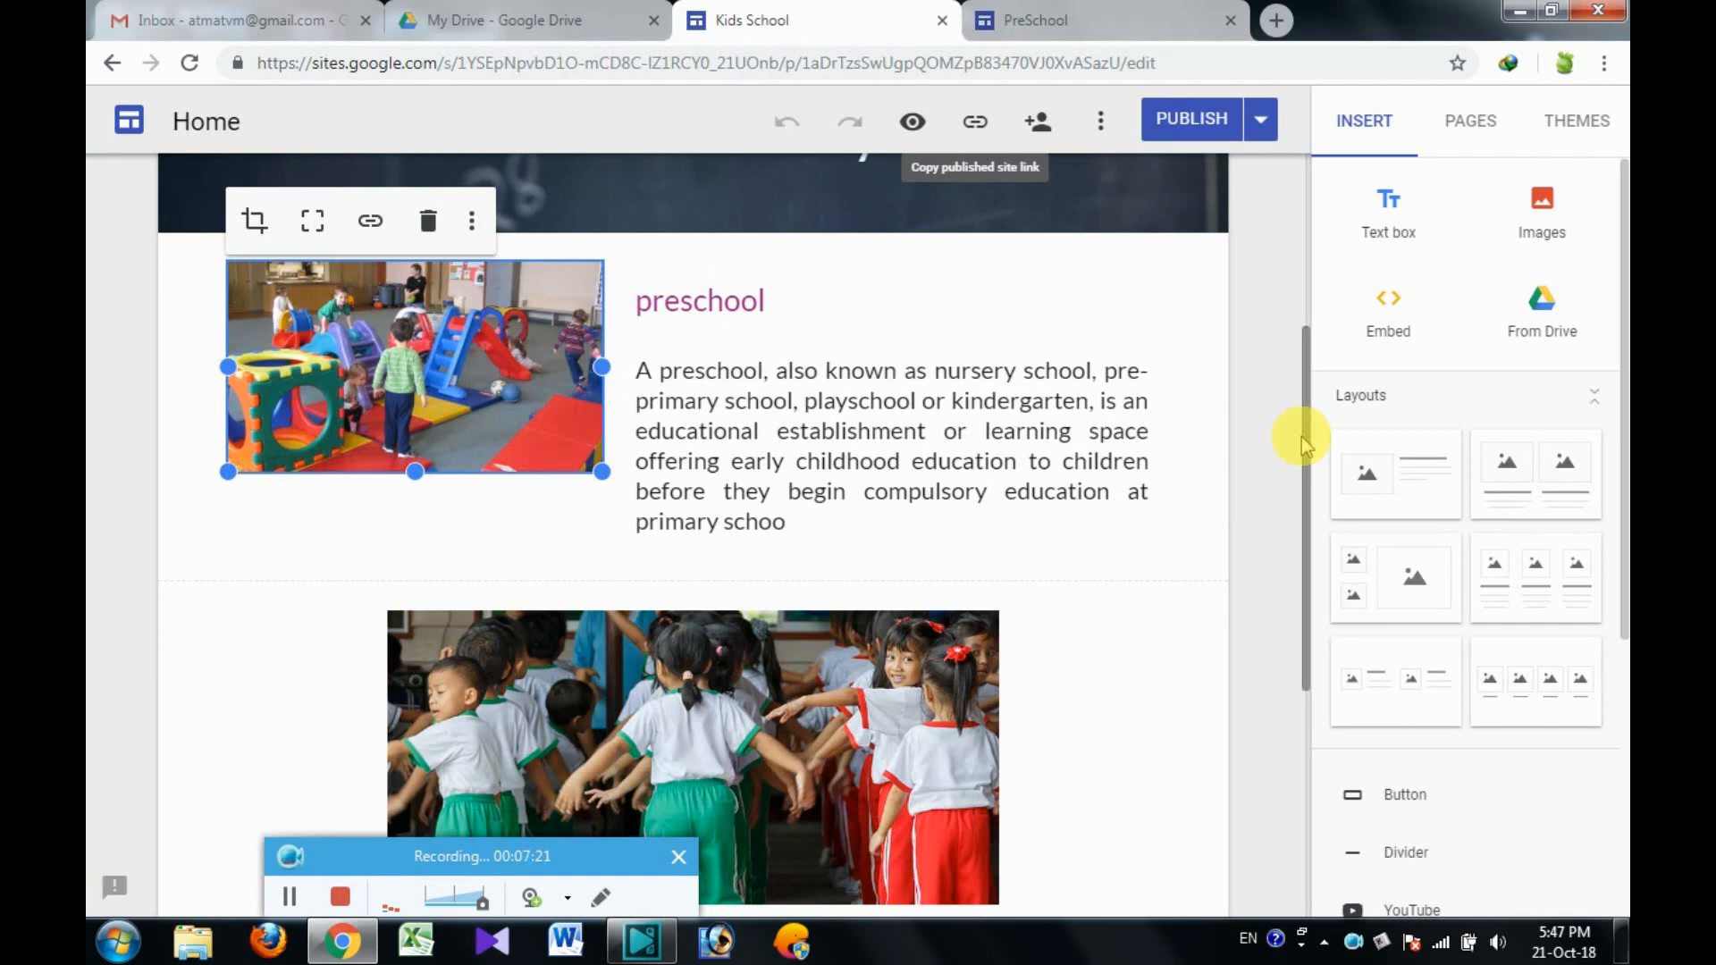
pyautogui.click(1303, 246)
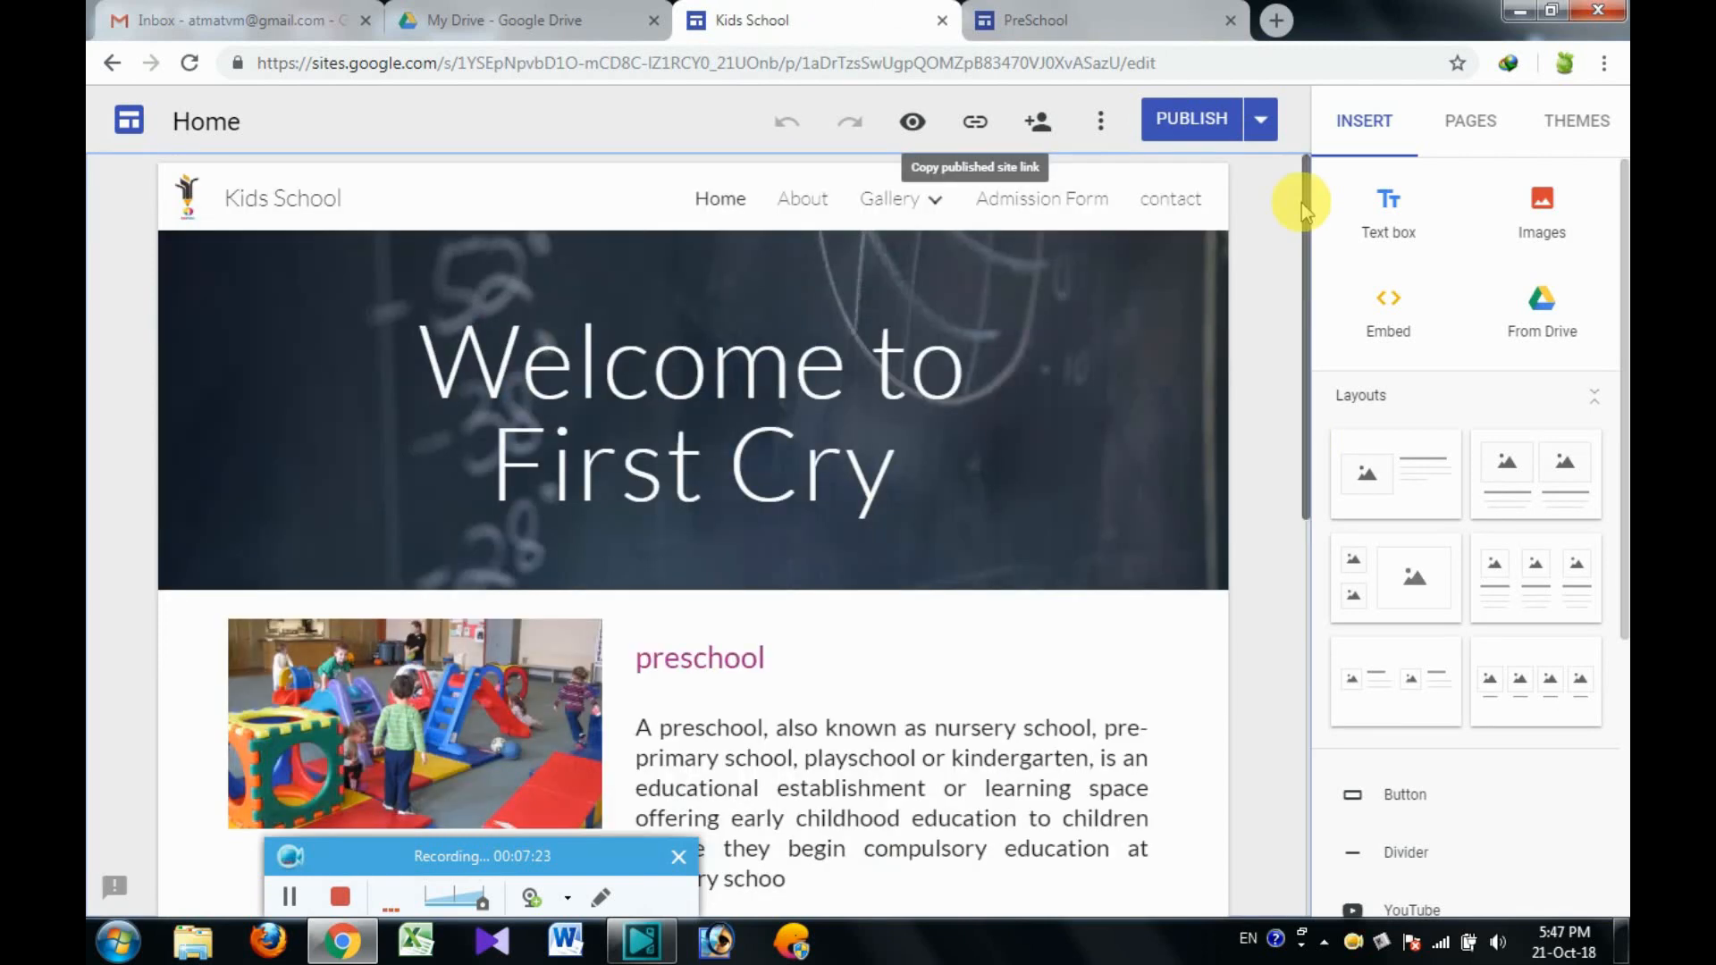
pyautogui.click(1071, 200)
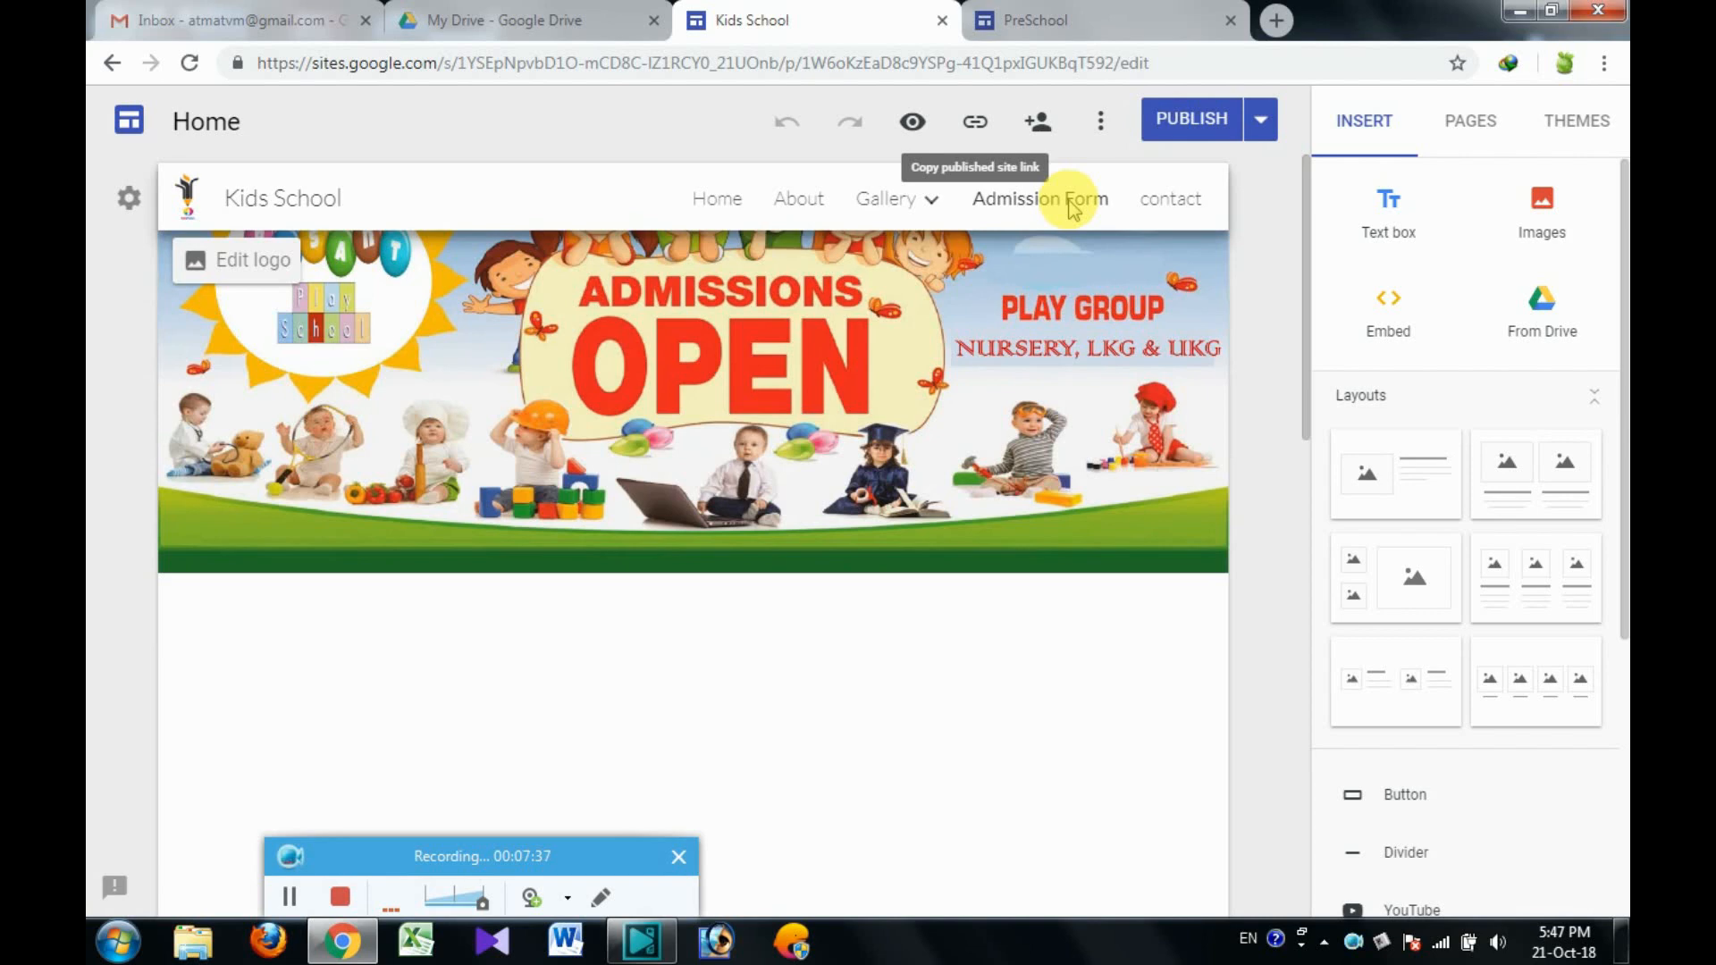
# - Open the Kindergarten Admission Form from My Drive in Google Forms and look through its questions
pyautogui.click(534, 12)
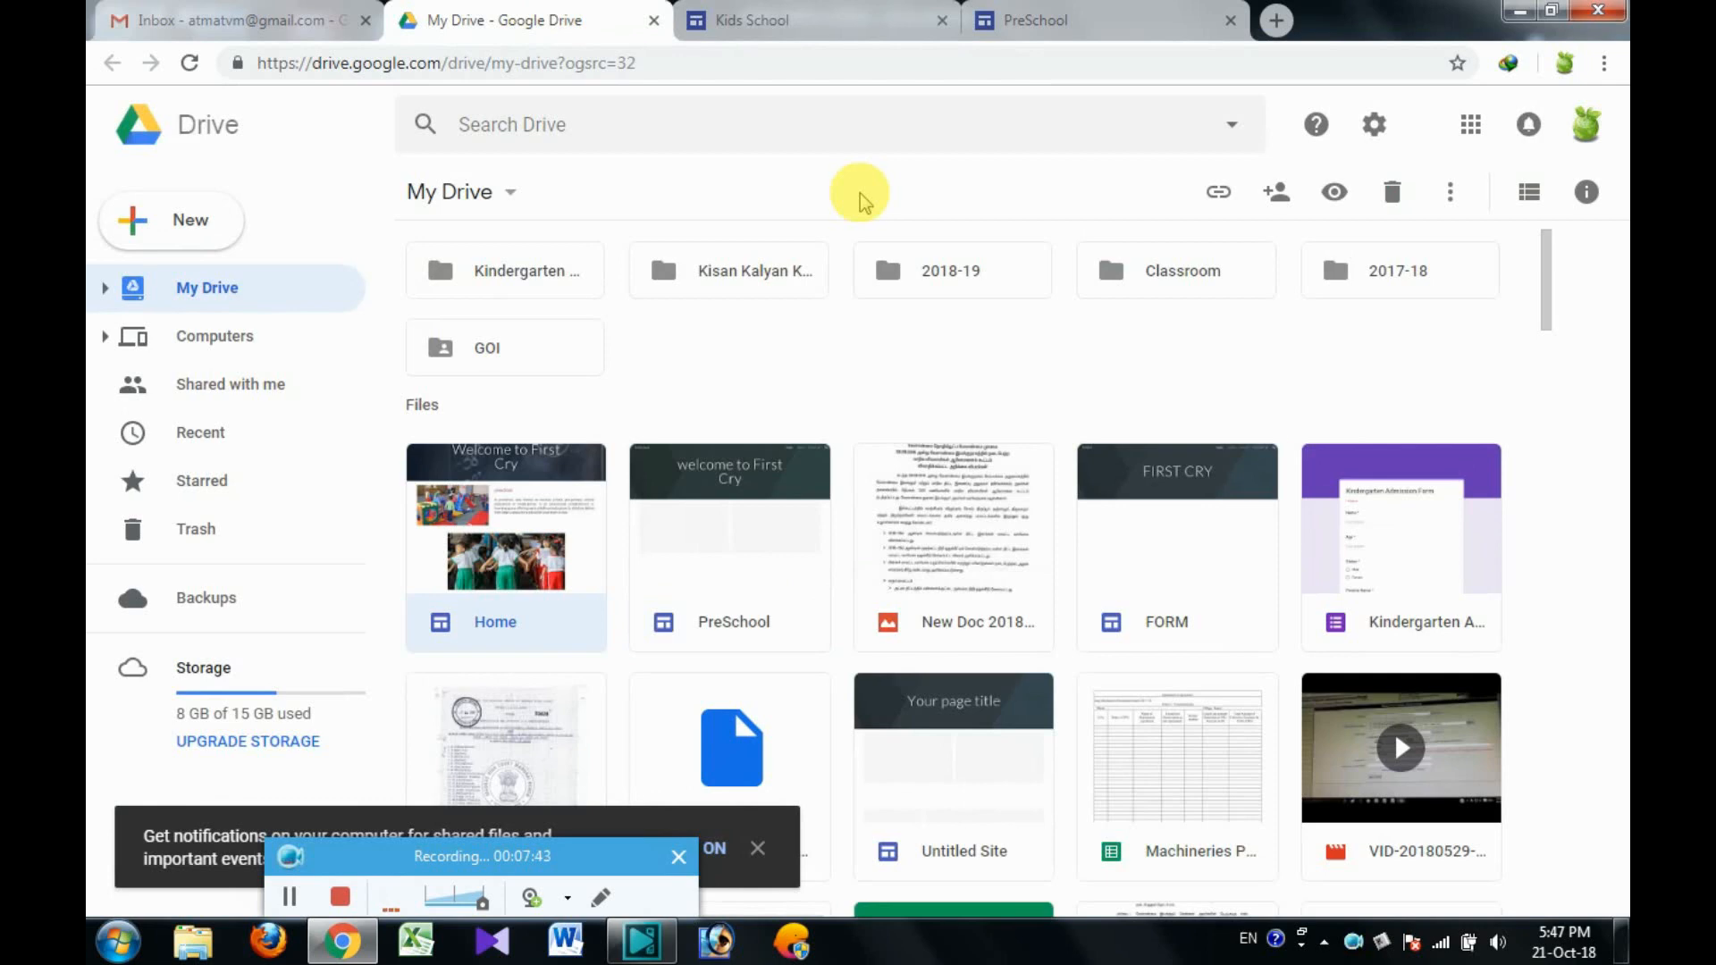
pyautogui.doubleClick(1421, 621)
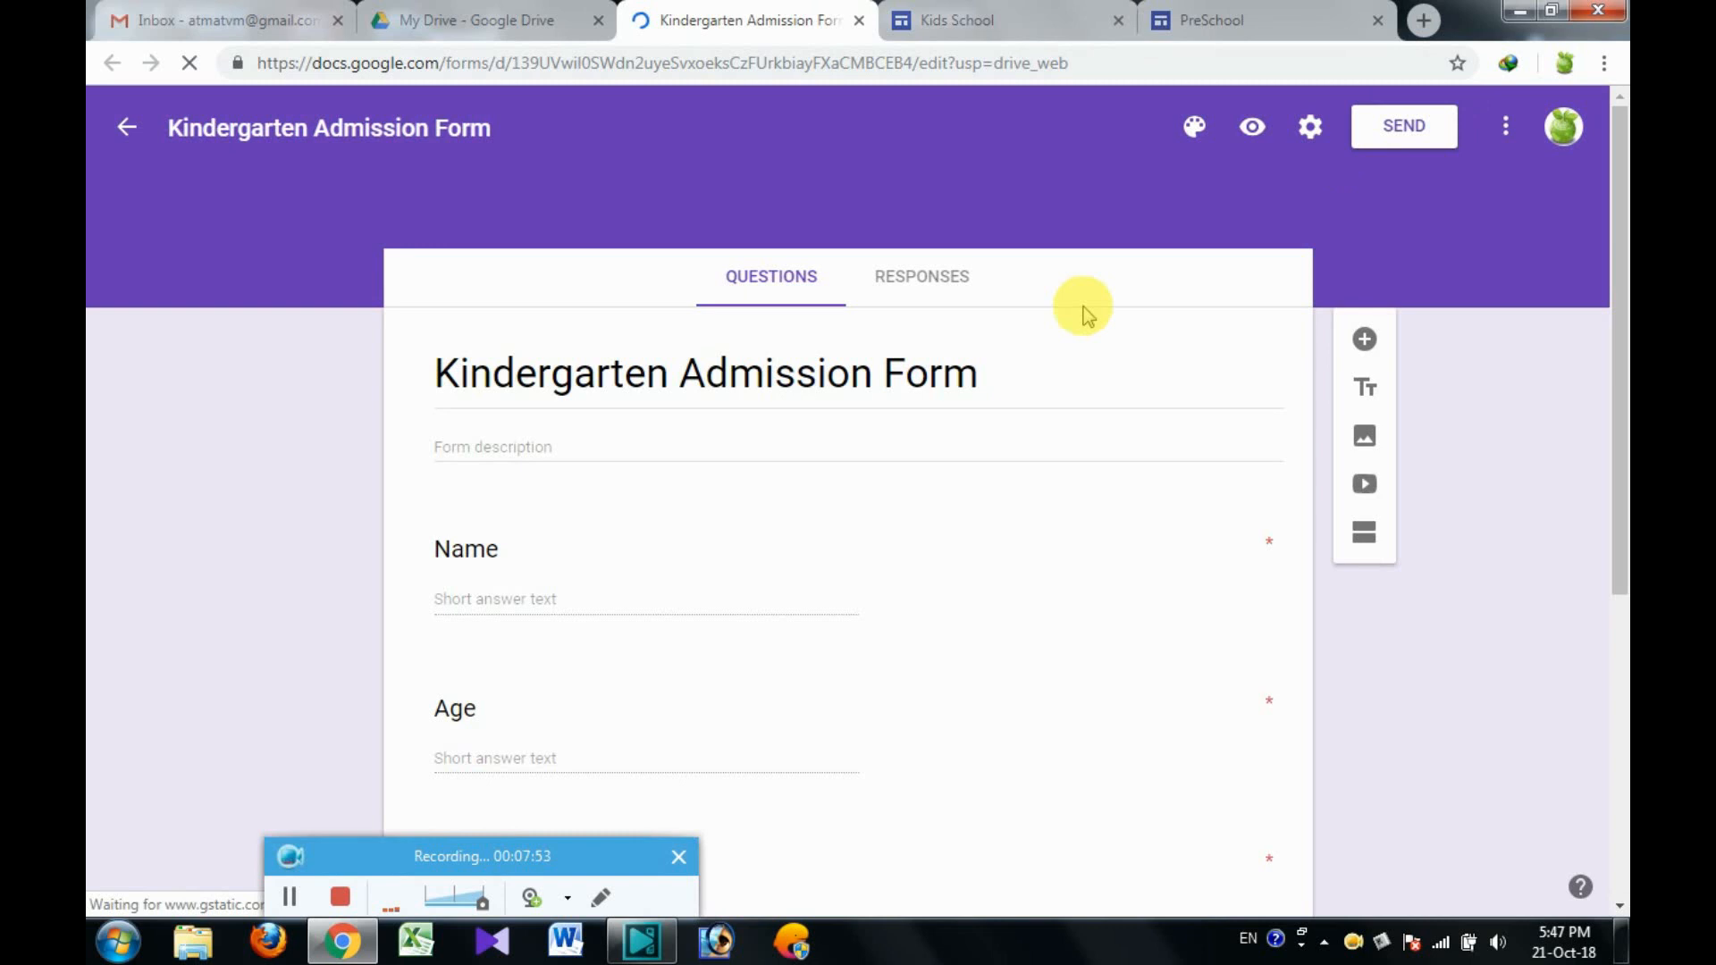
pyautogui.moveTo(1621, 317); pyautogui.dragTo(1620, 521)
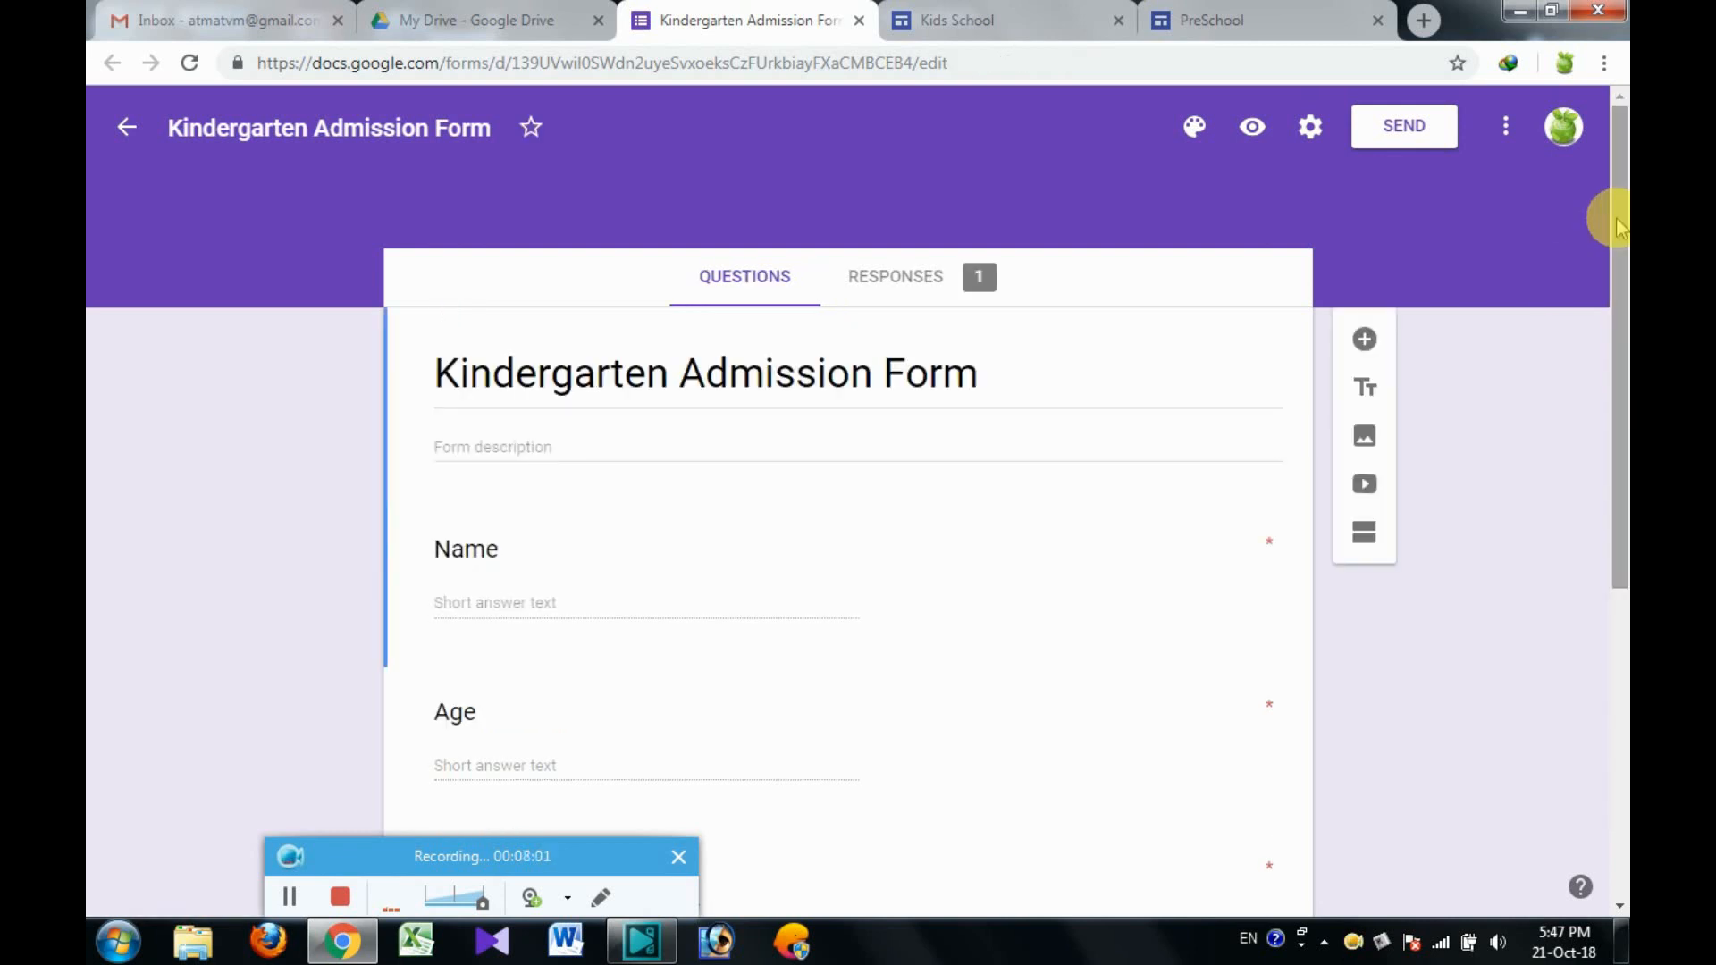
# - Copy the embed HTML code of the Kindergarten Admission Form from its sending options
pyautogui.click(1399, 134)
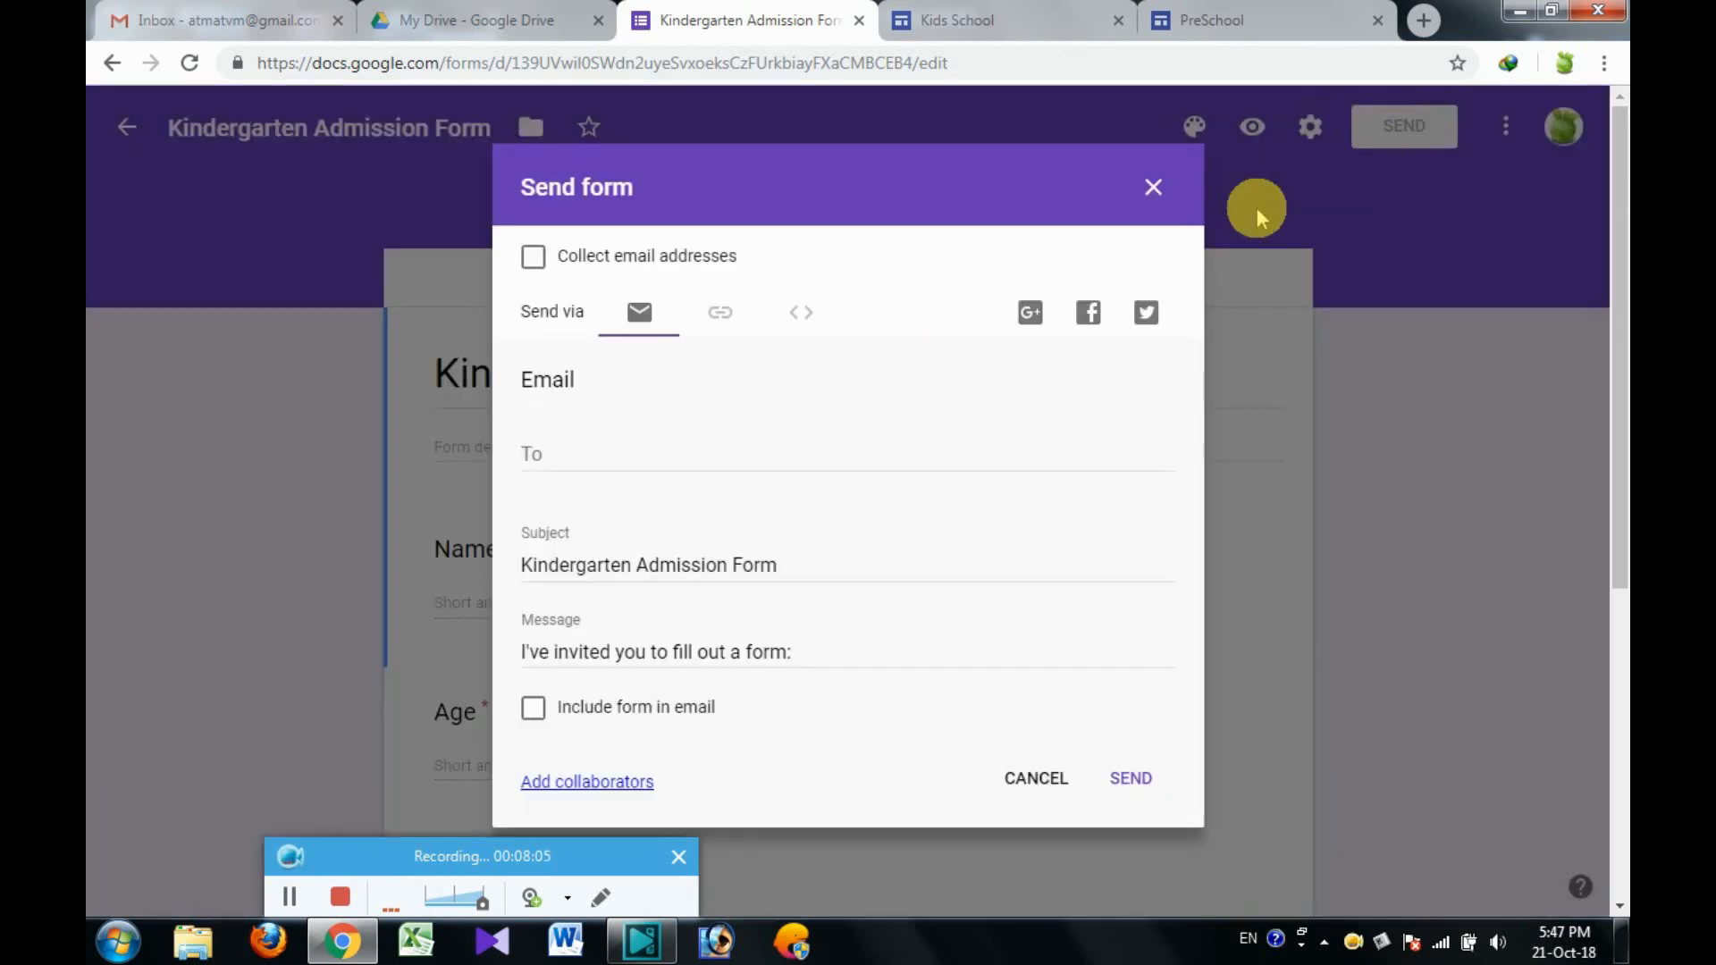
pyautogui.click(798, 318)
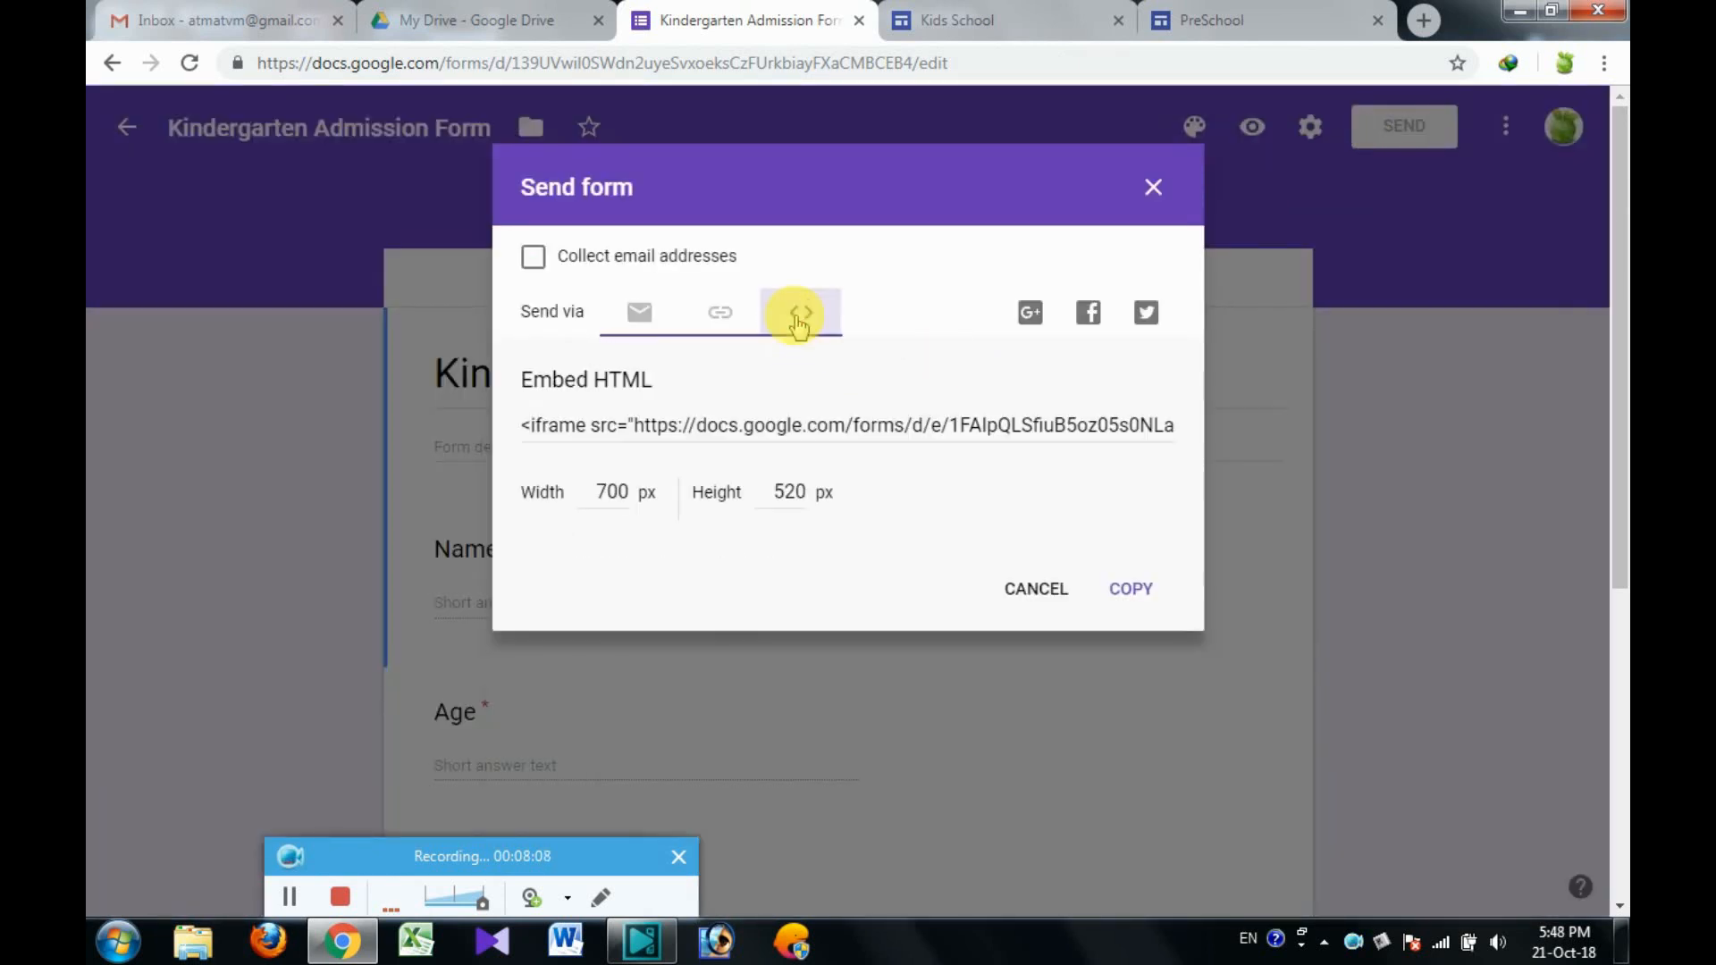
pyautogui.click(744, 420)
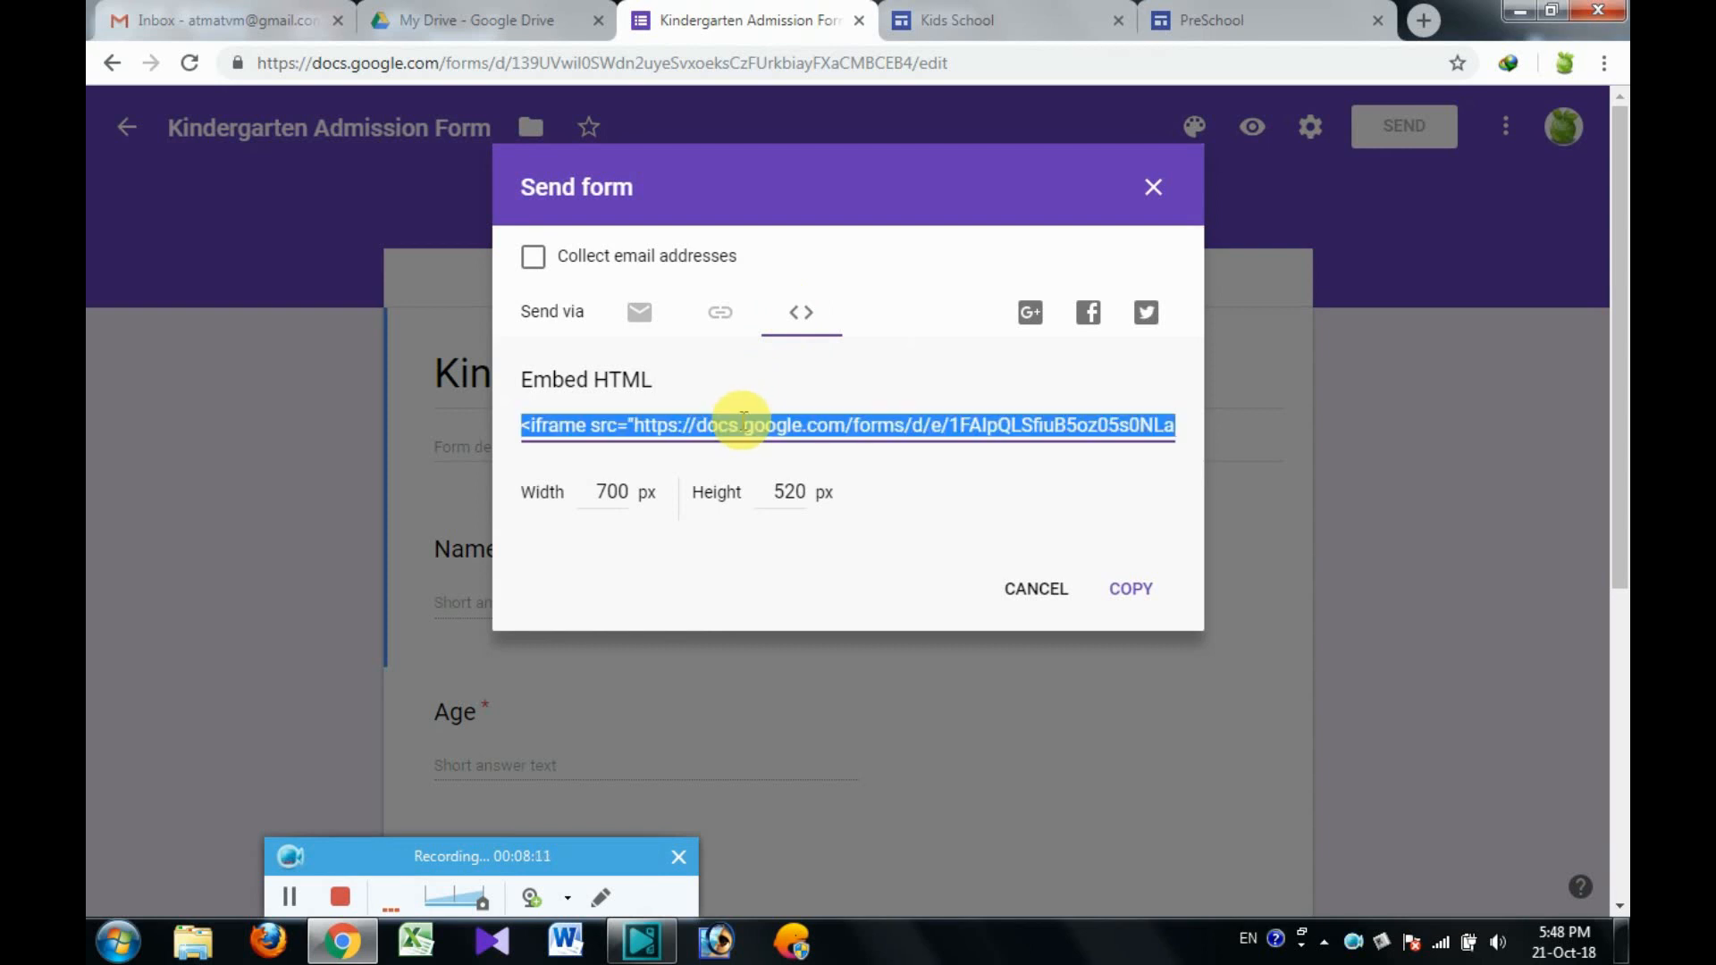
pyautogui.rightClick(744, 422)
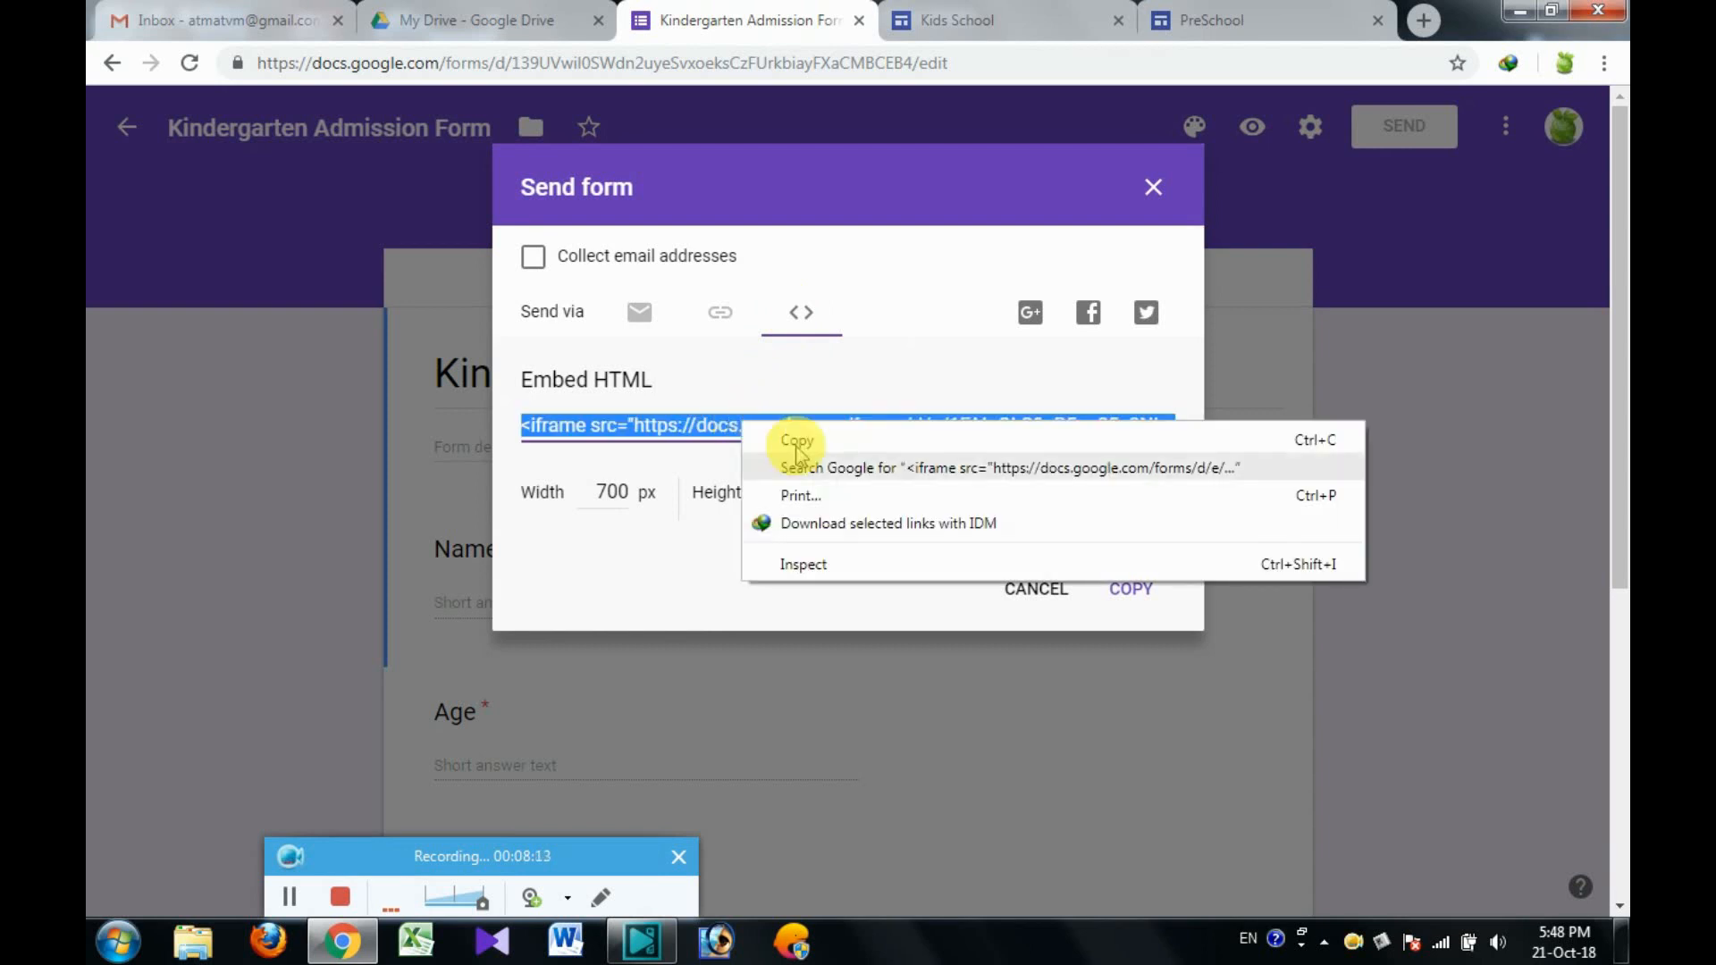
pyautogui.click(791, 441)
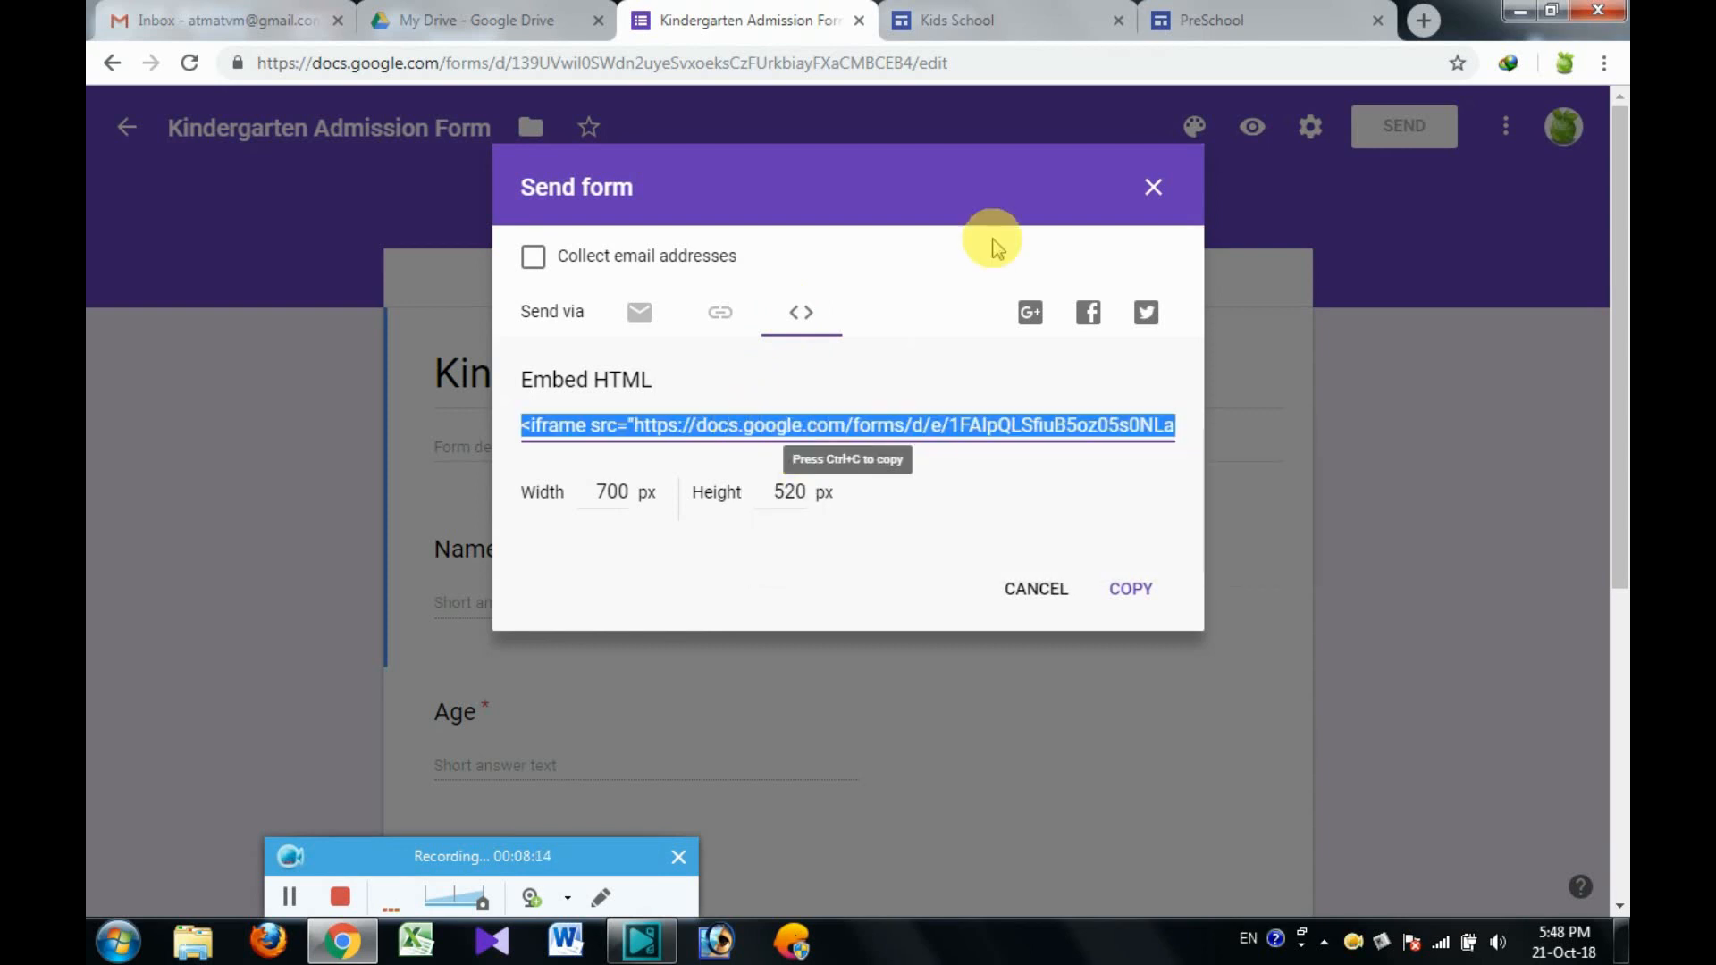
# - Add a new page named Form to the PreSchool site
pyautogui.click(1251, 10)
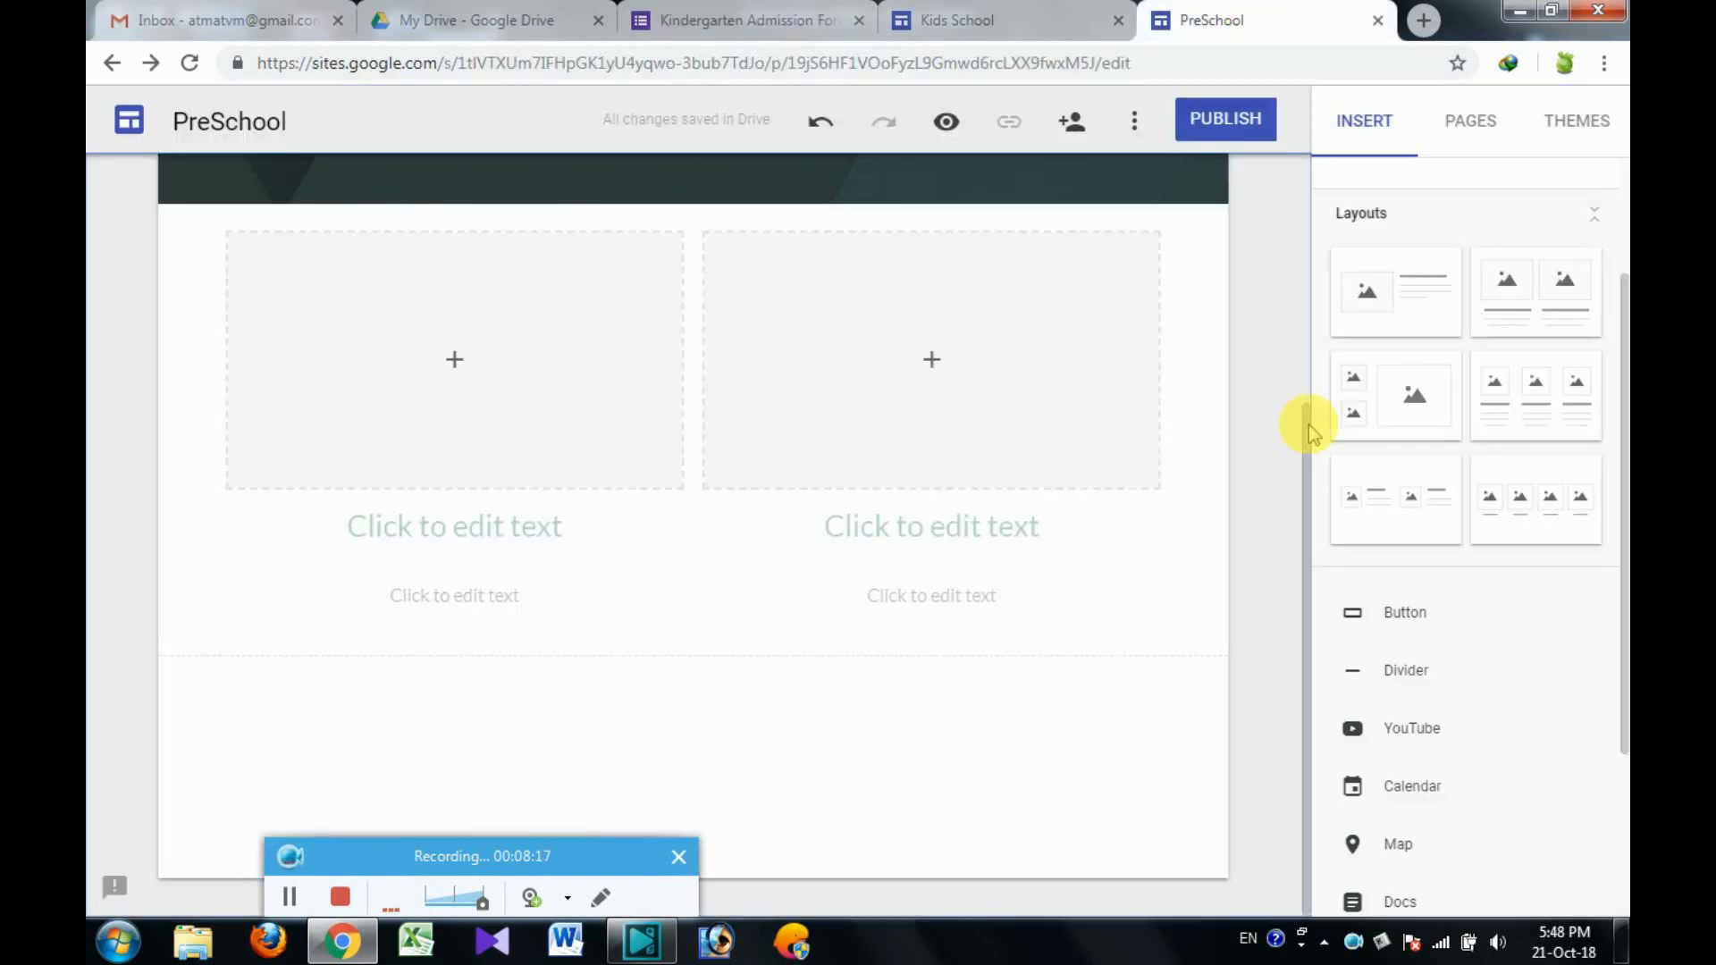
pyautogui.moveTo(1314, 468); pyautogui.dragTo(1314, 212)
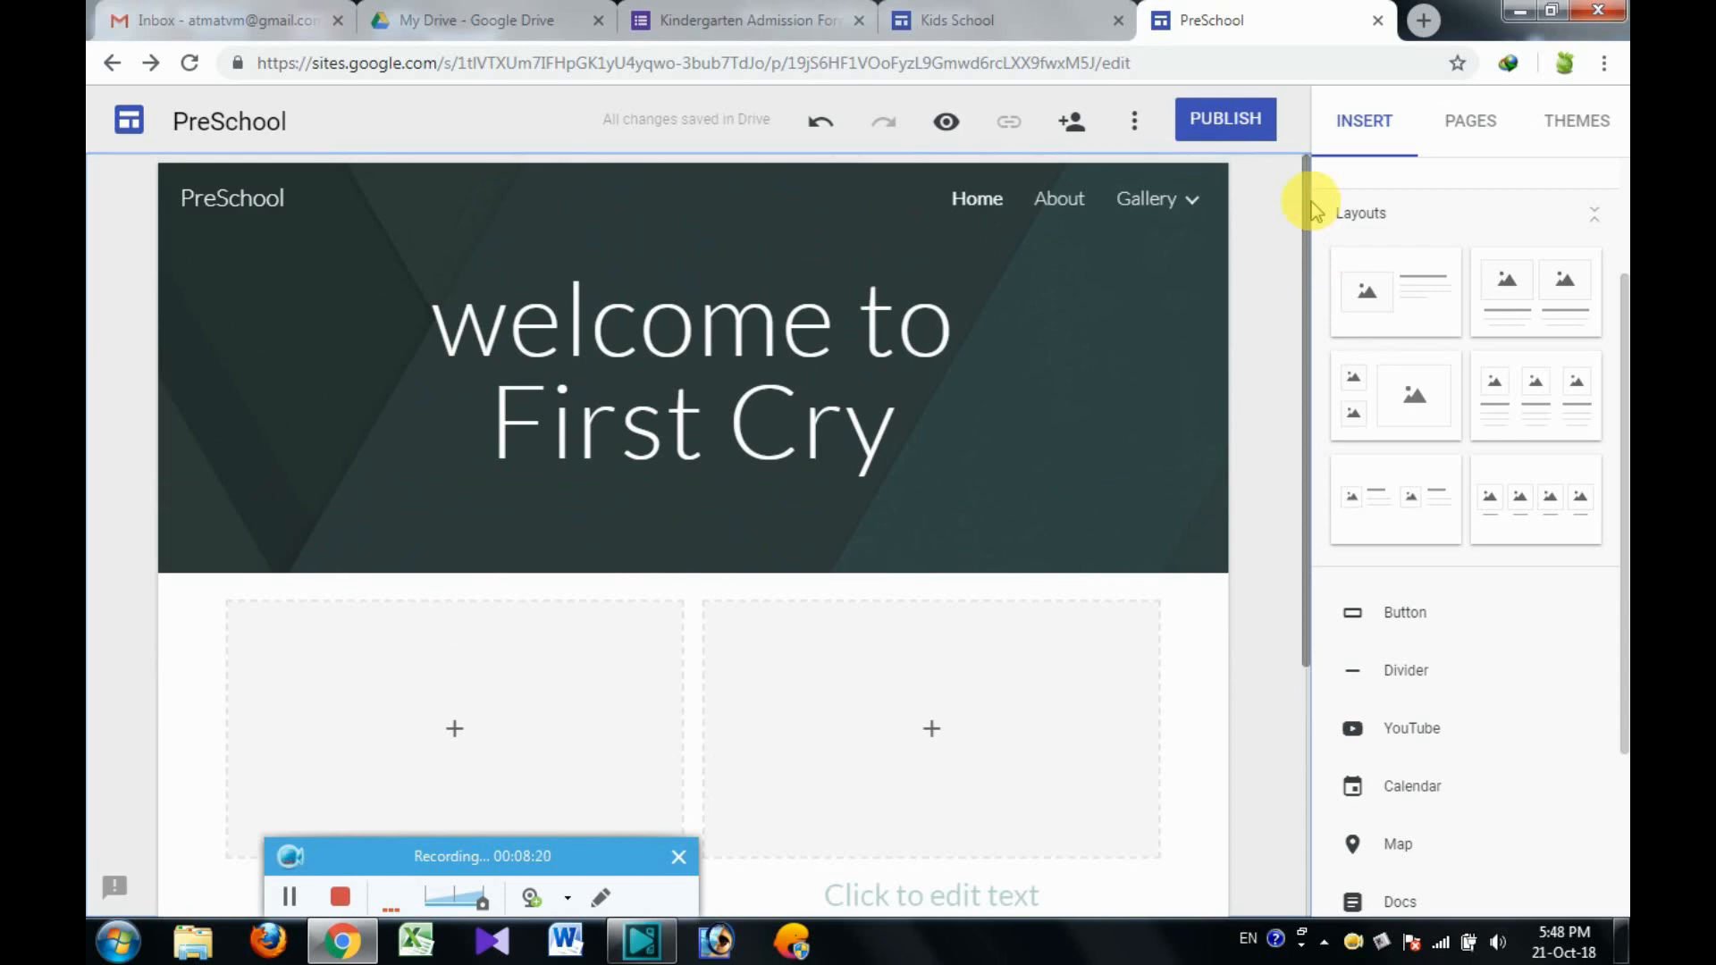
pyautogui.click(1468, 117)
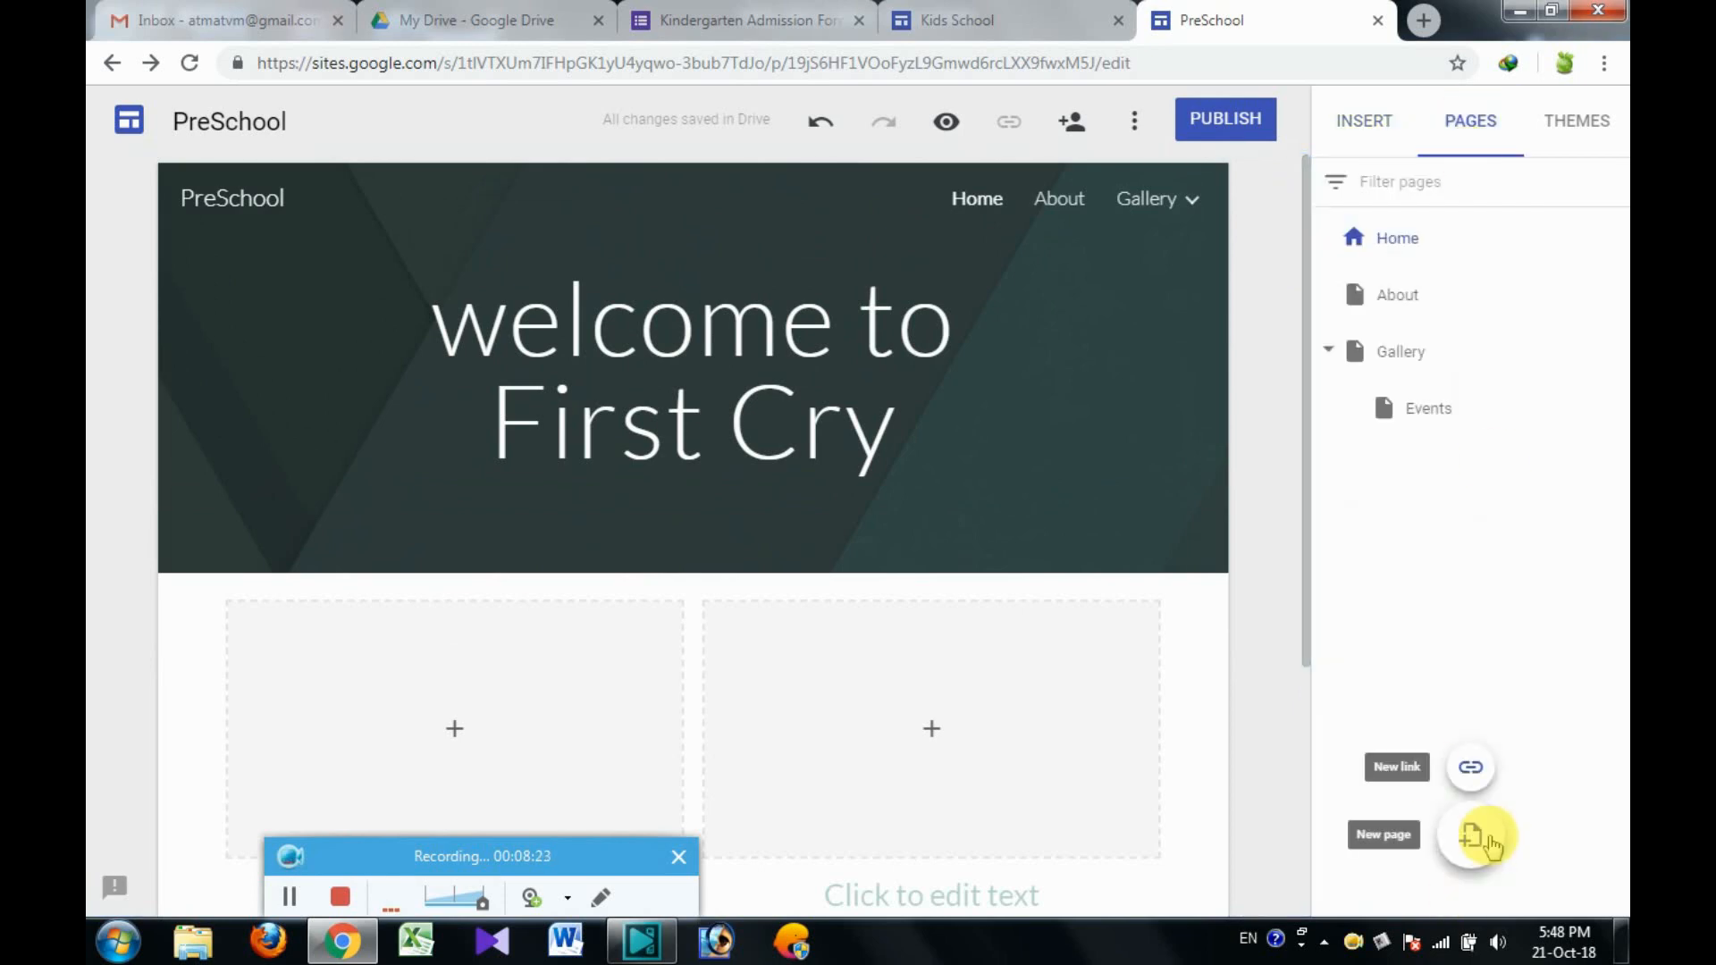
pyautogui.click(1485, 838)
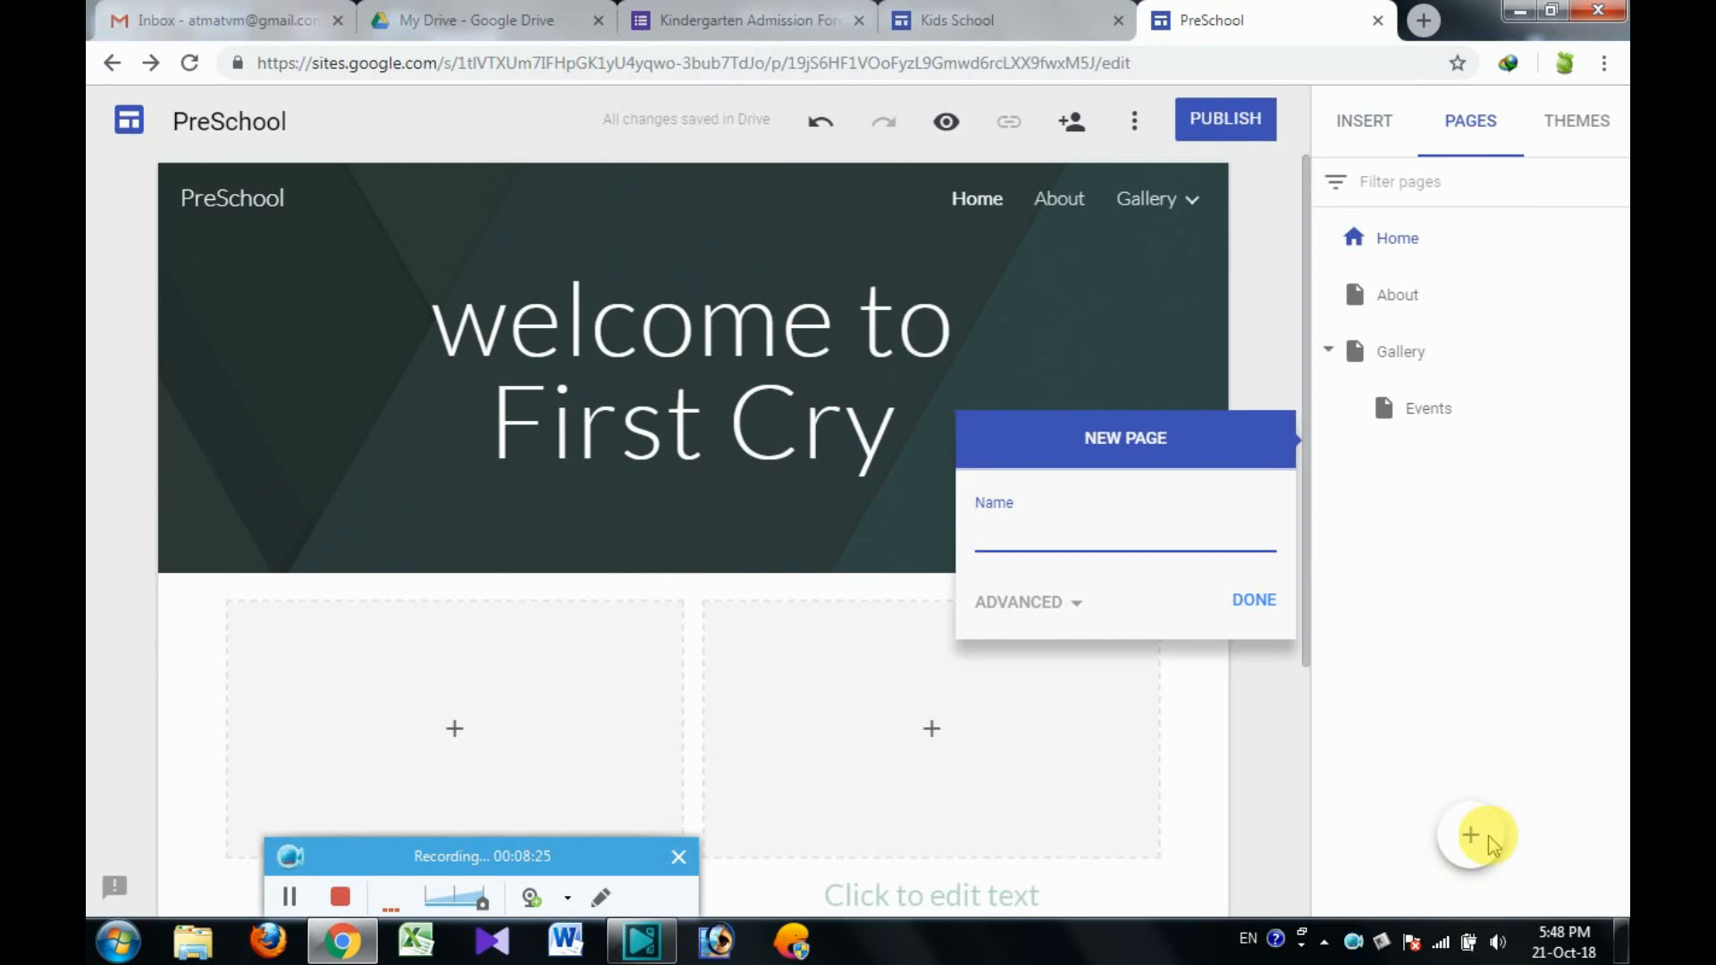
pyautogui.write('form')
pyautogui.press('Home')
pyautogui.press('Delete')
pyautogui.write('F')
pyautogui.click(1260, 617)
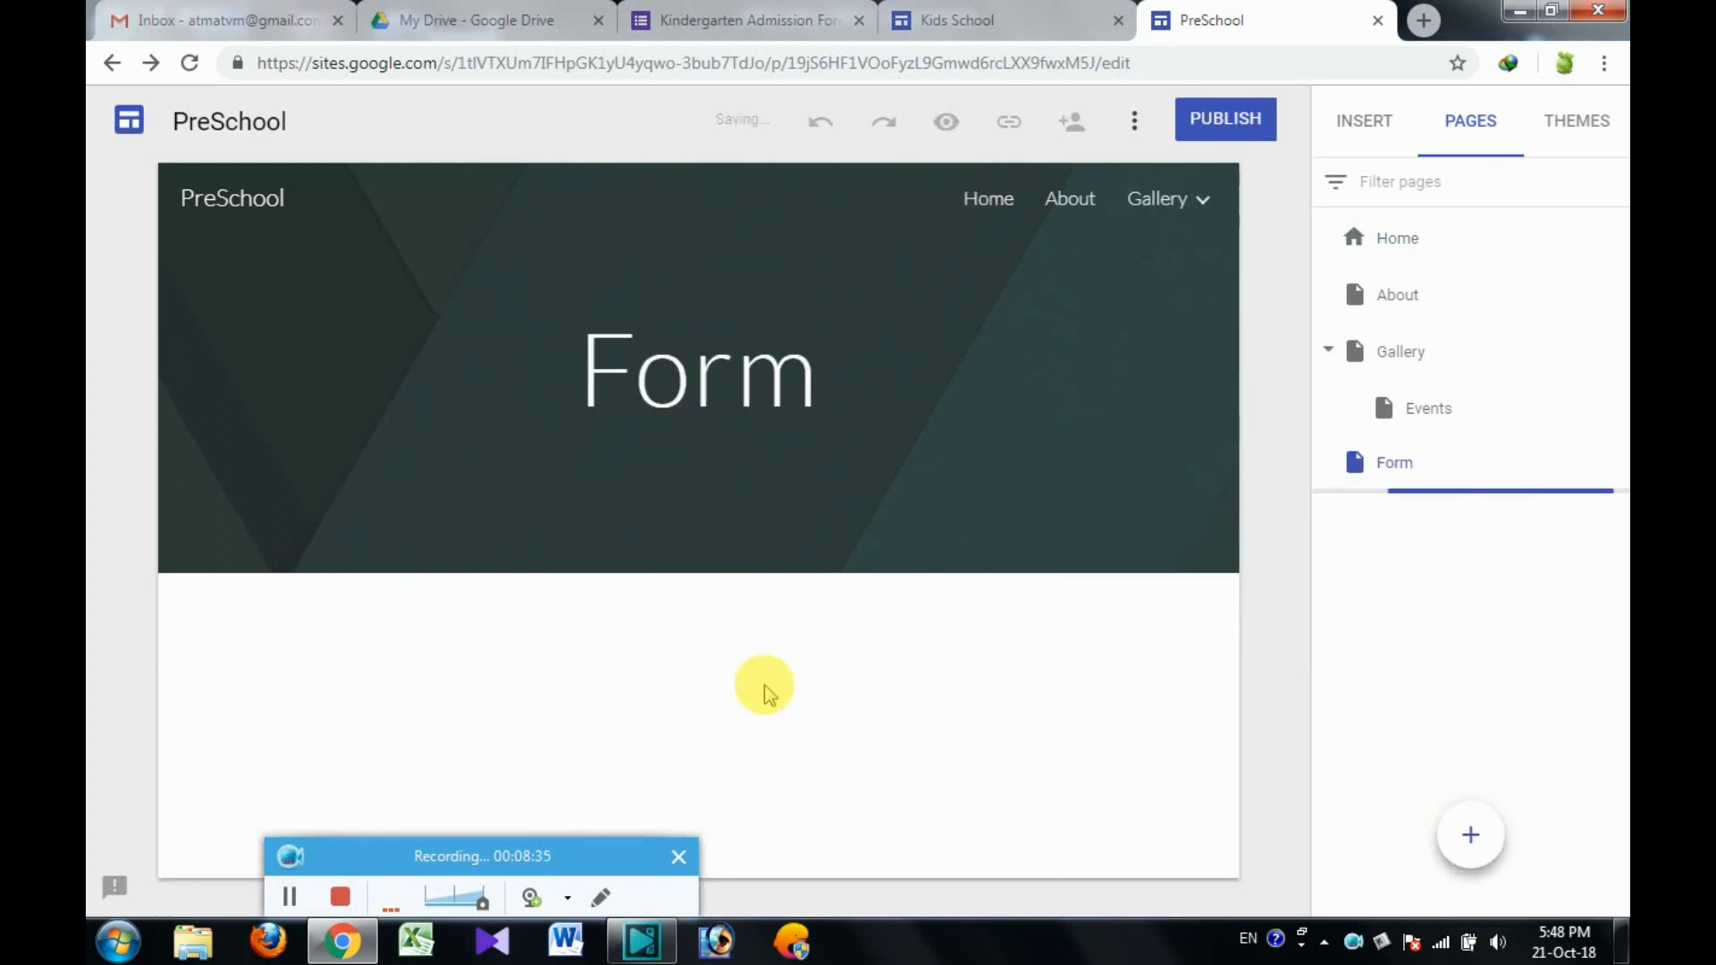
# - Embed the copied Kindergarten Admission Form HTML code below the Form page's header and enlarge the embedded form in width and height
pyautogui.doubleClick(651, 694)
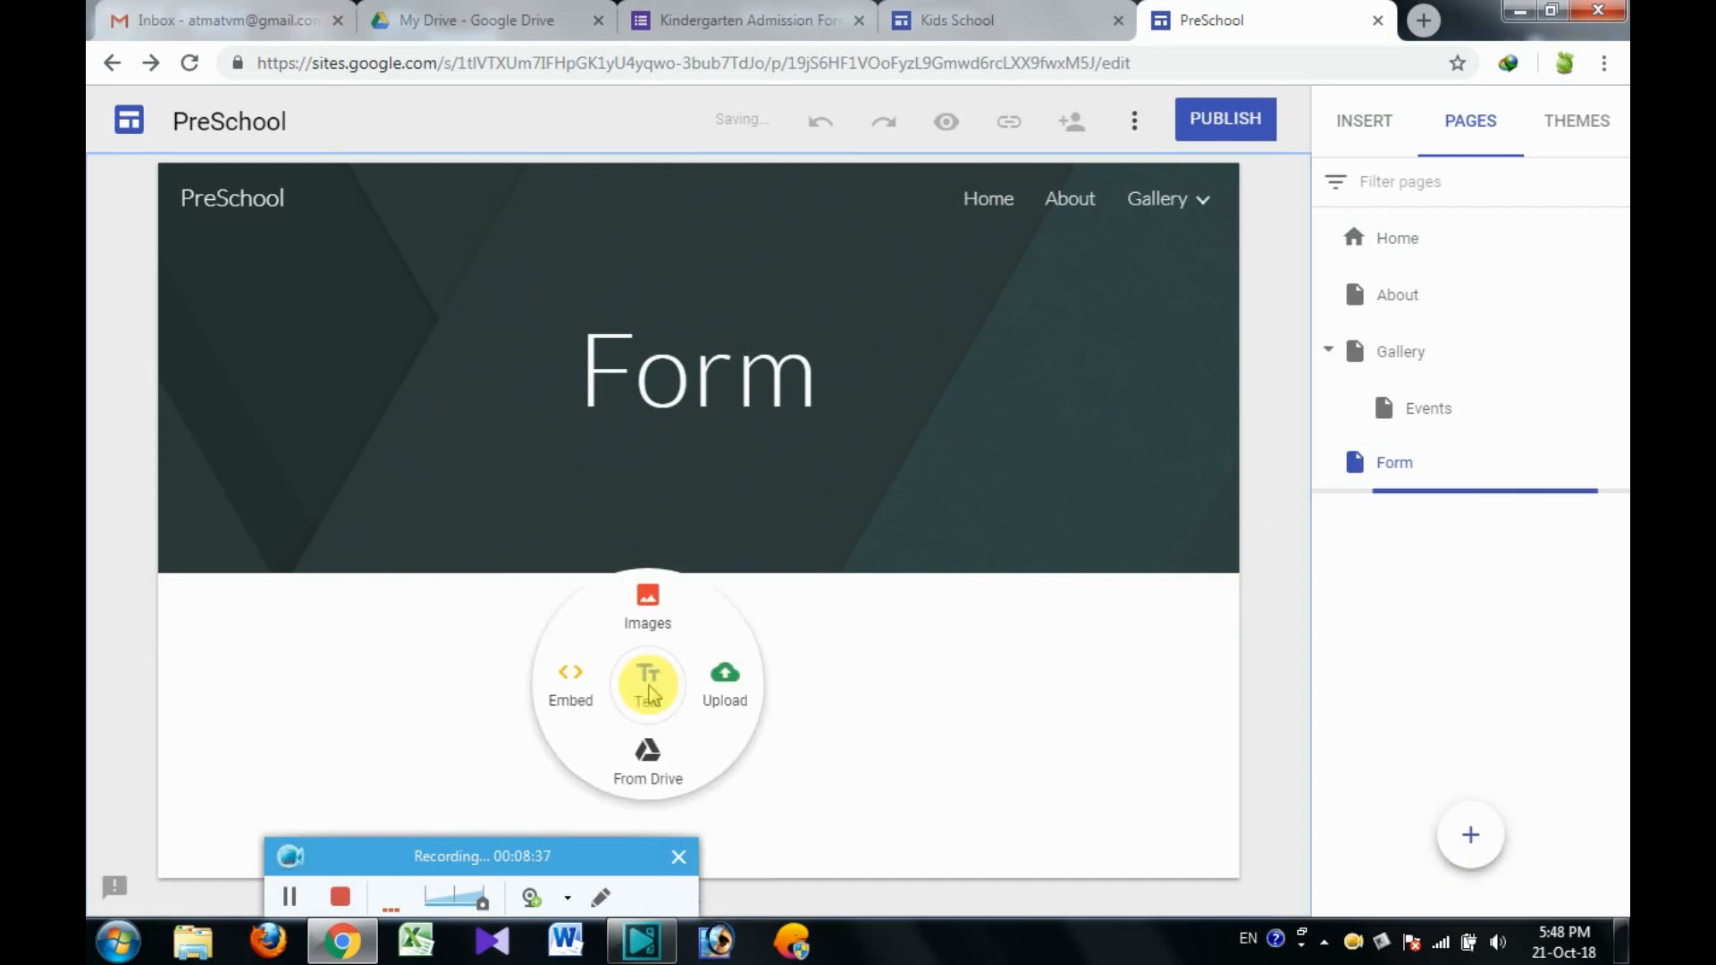
pyautogui.click(572, 688)
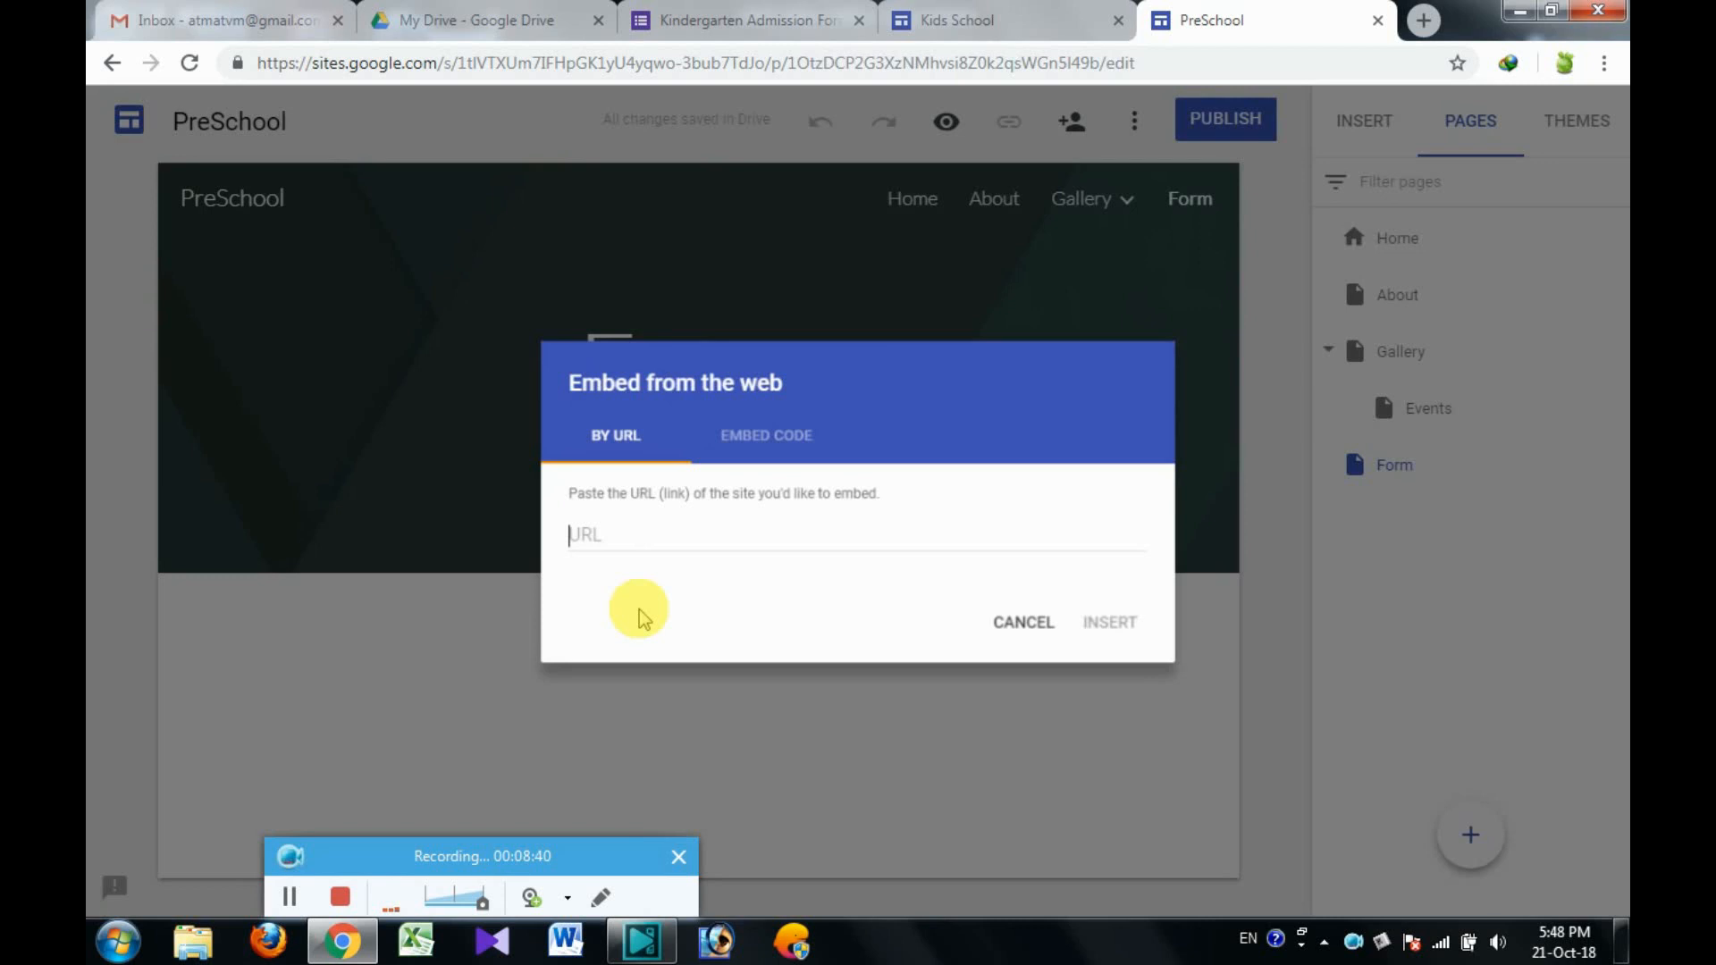
pyautogui.click(766, 431)
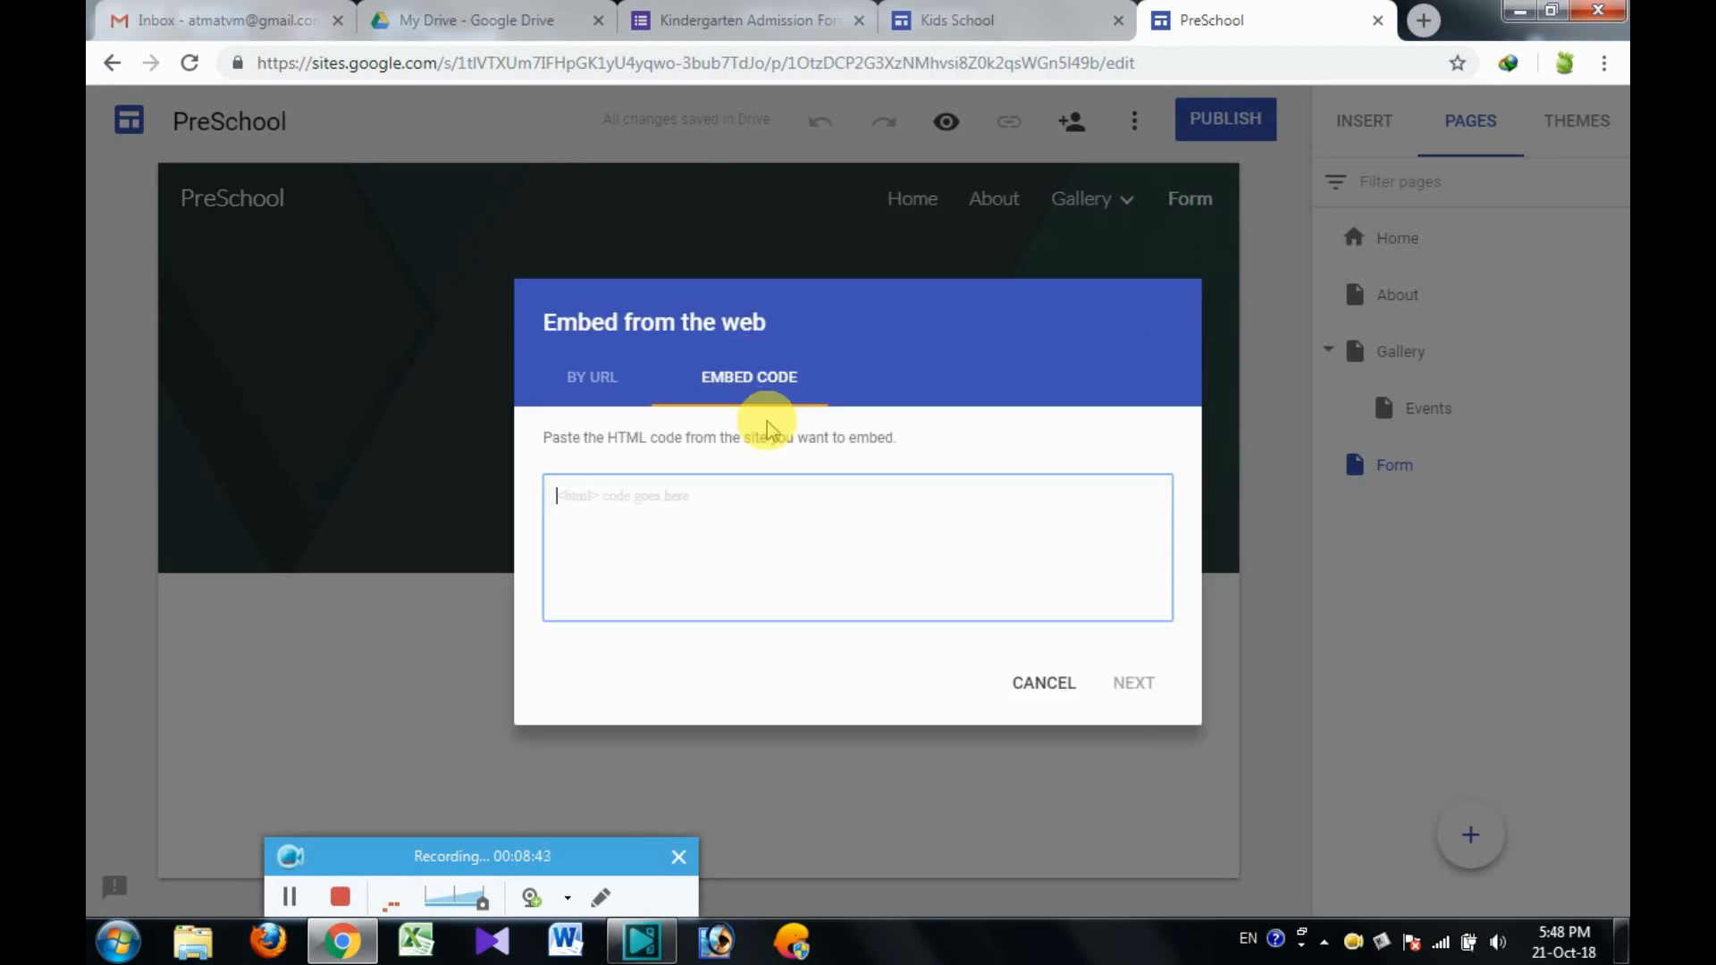
pyautogui.hotkey('ctrl', 'v')
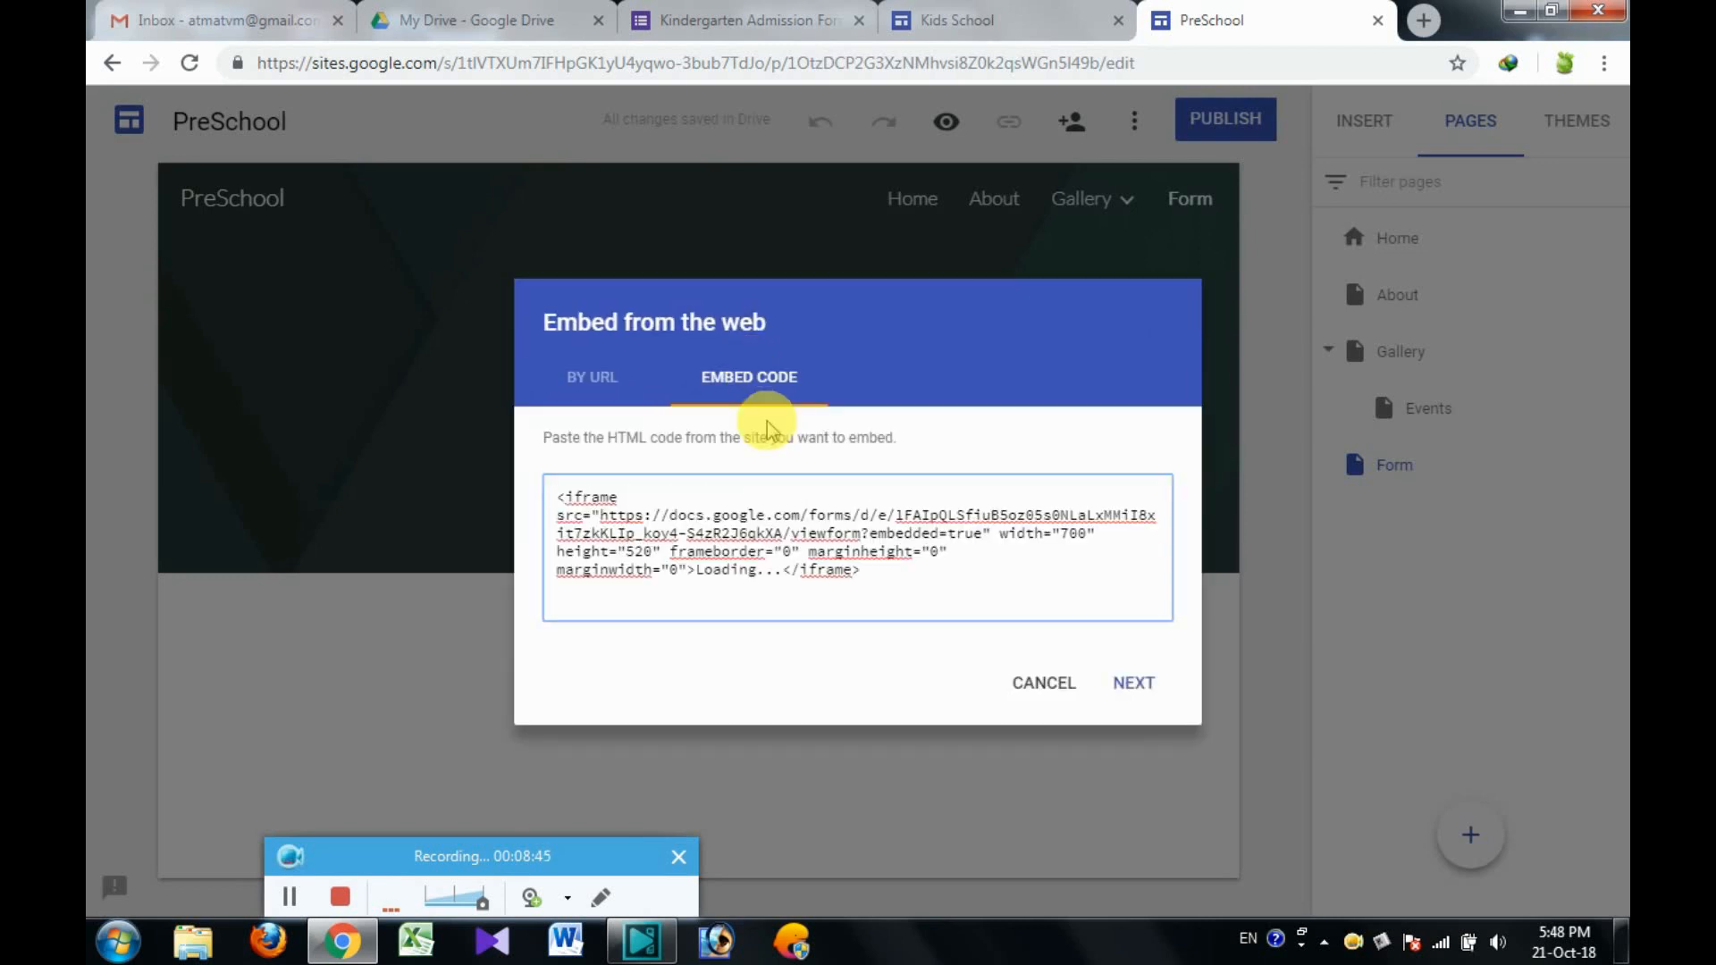
pyautogui.click(1132, 685)
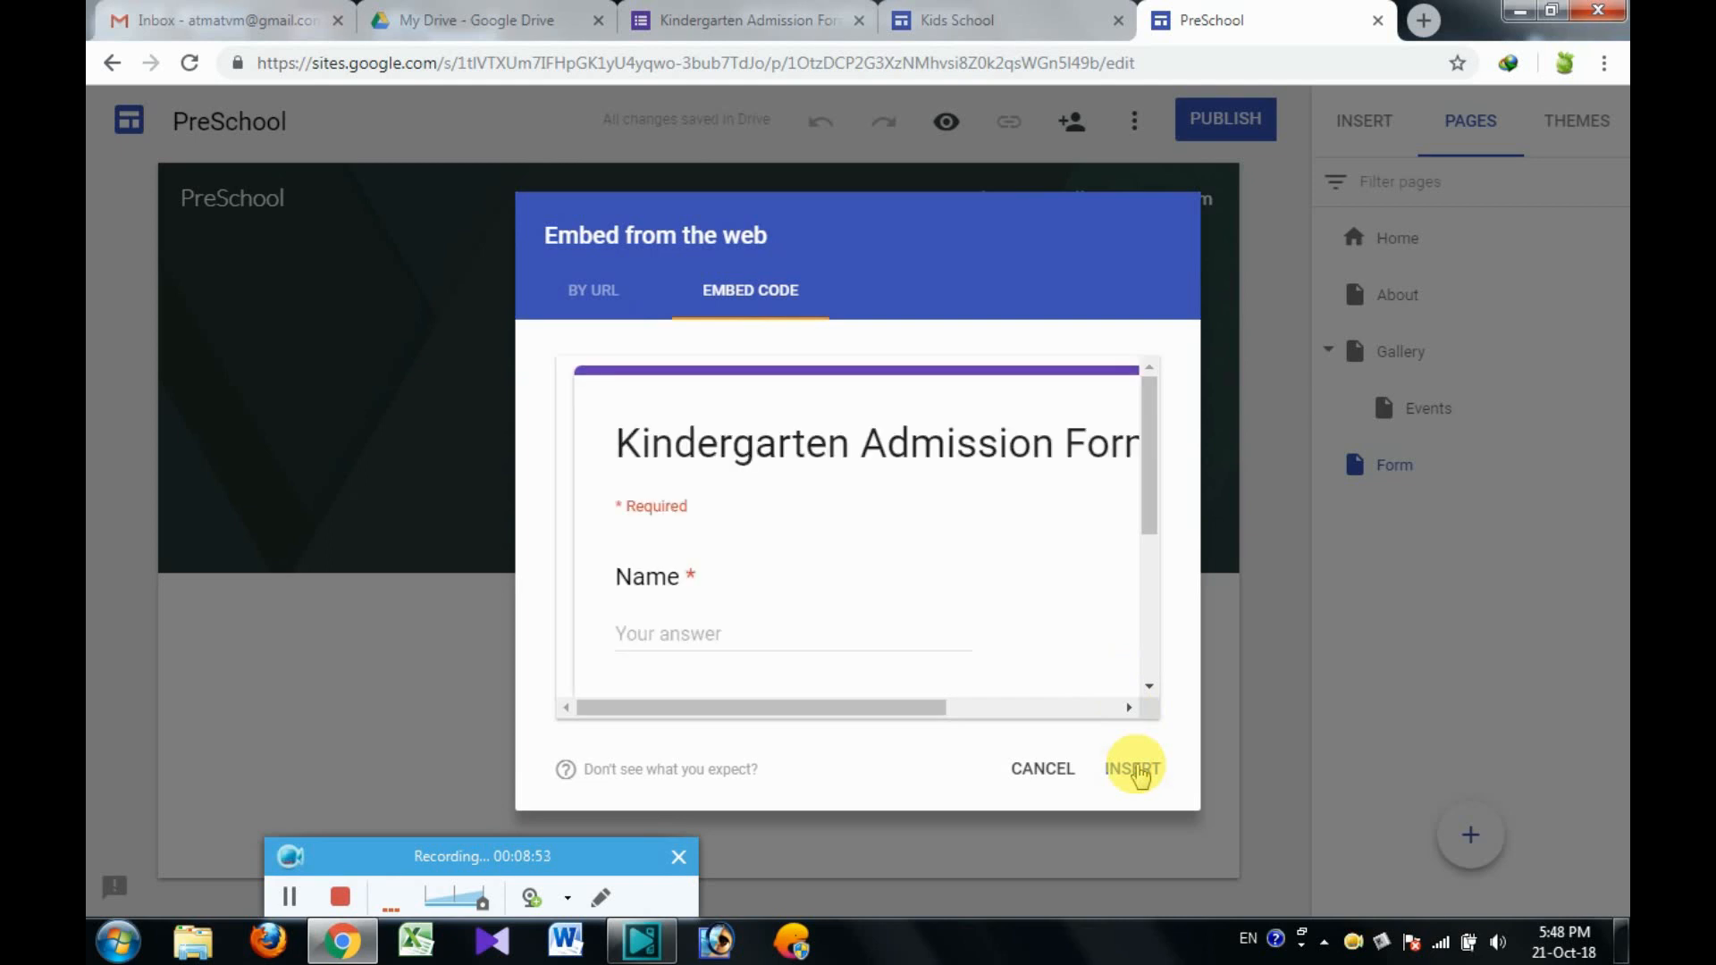
pyautogui.click(1134, 769)
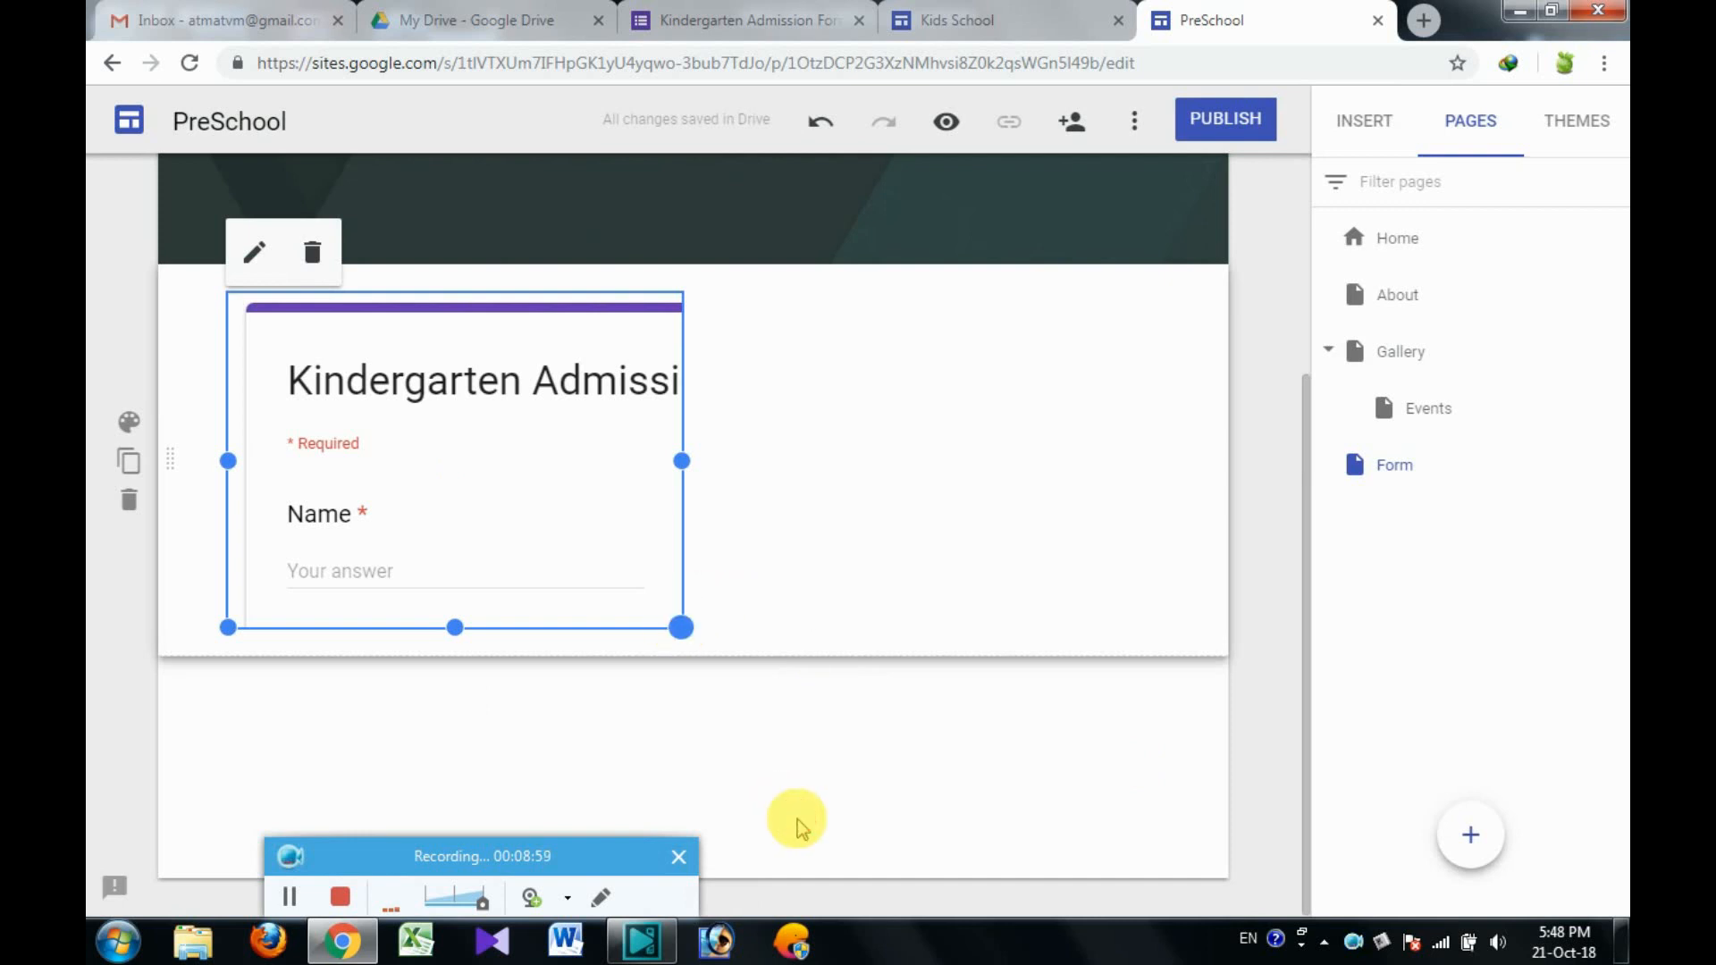
pyautogui.moveTo(797, 819); pyautogui.dragTo(845, 849)
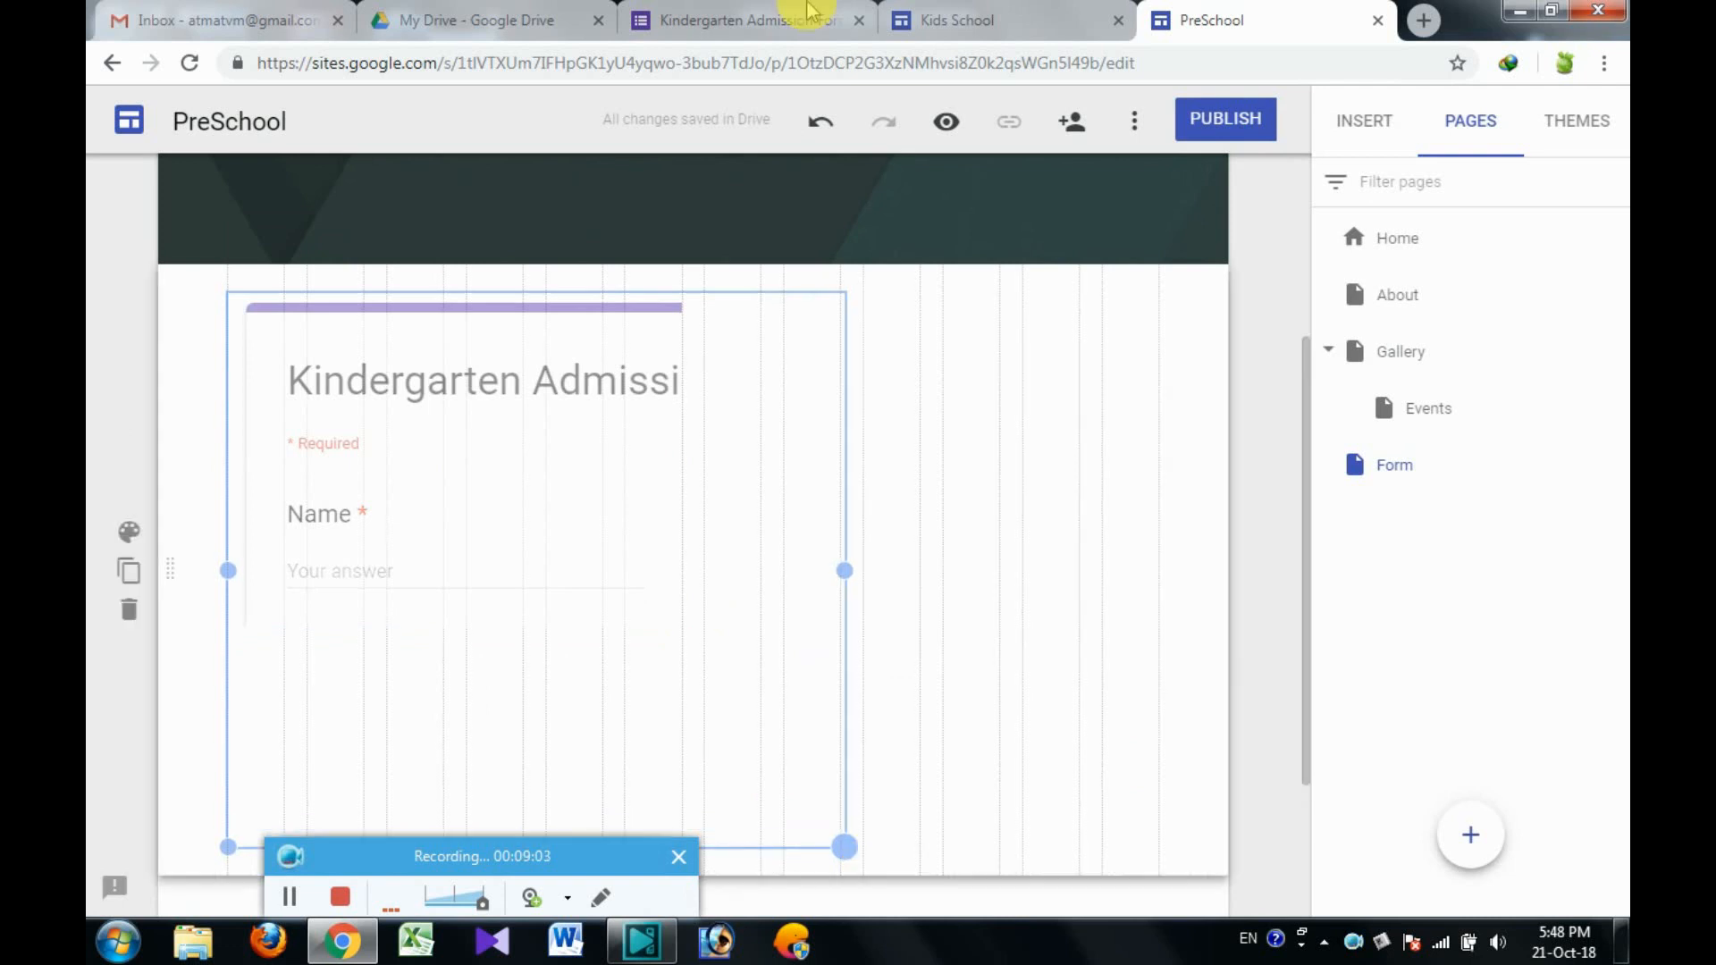
# - Look through the embedded admission form on the Kids School site down to its submit button
pyautogui.click(813, 16)
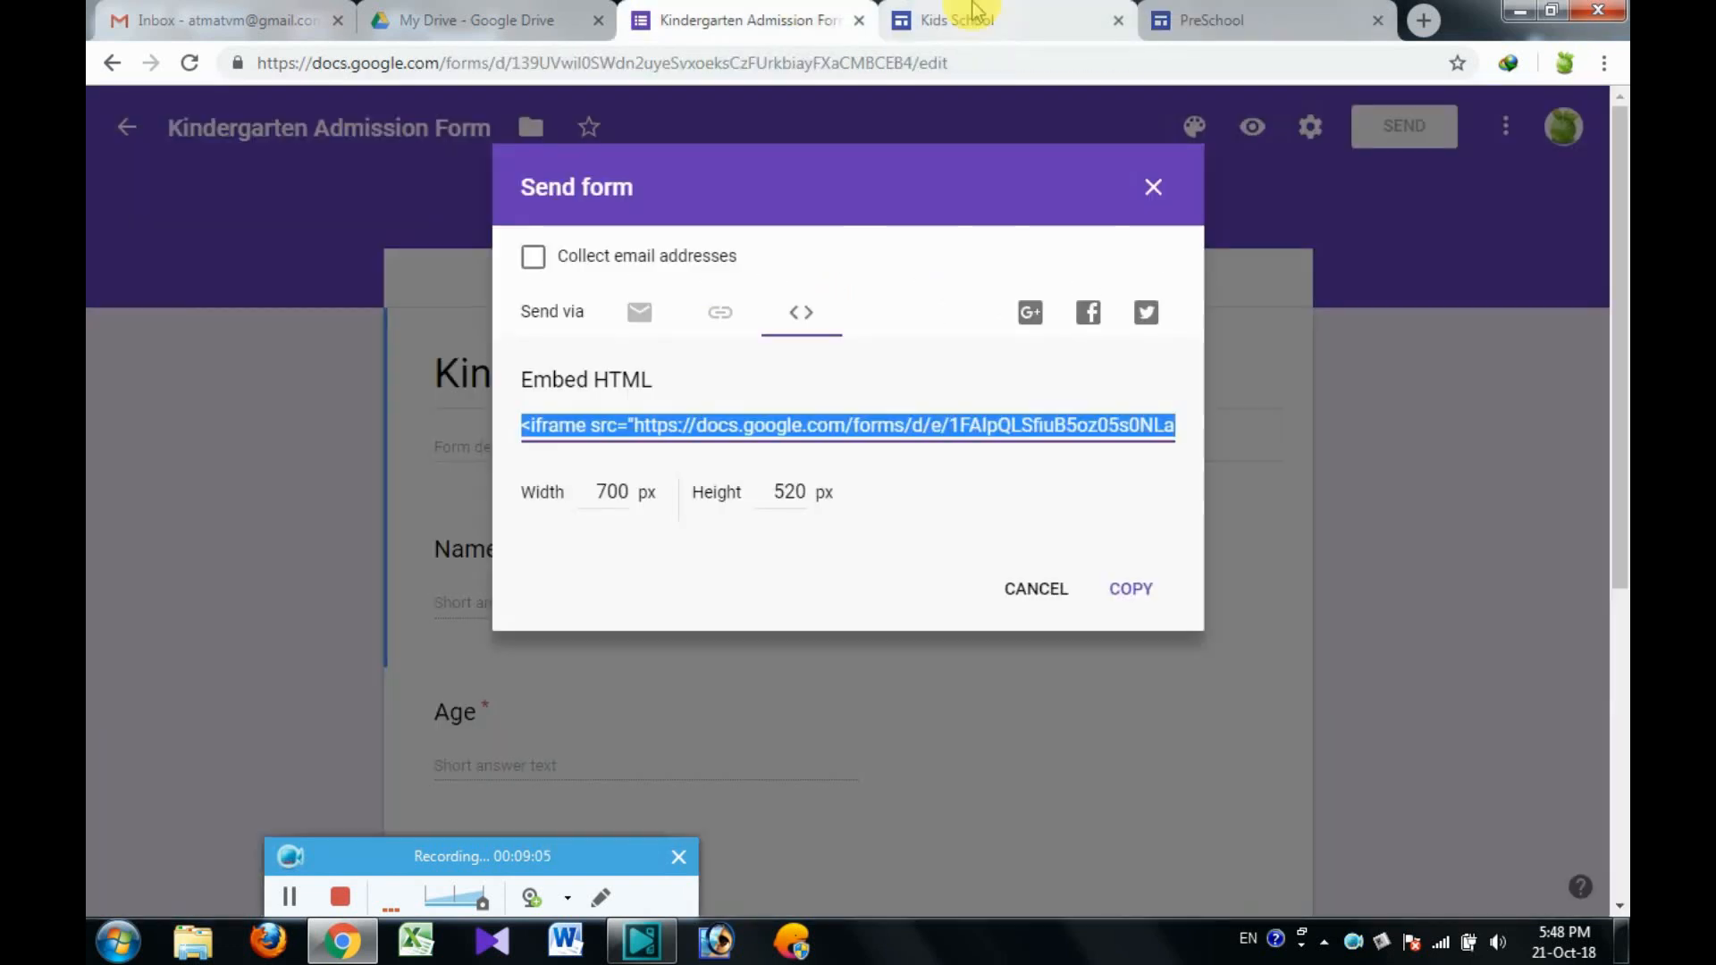
pyautogui.click(978, 12)
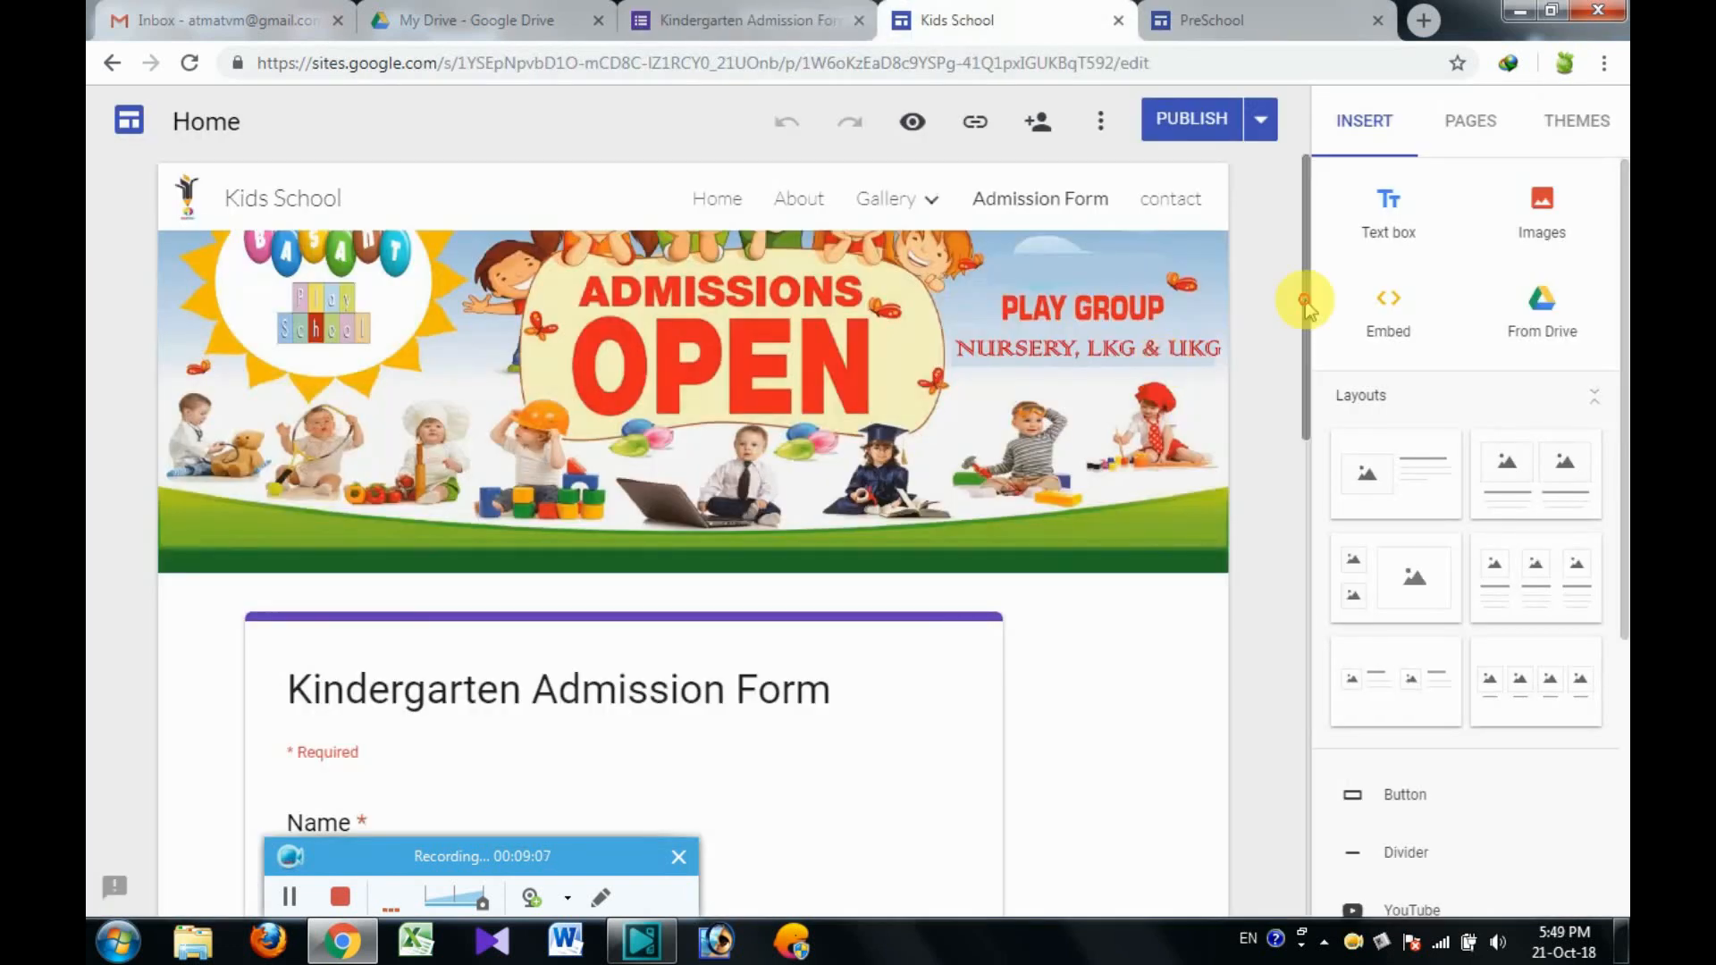
pyautogui.click(1307, 561)
pyautogui.moveTo(1306, 555); pyautogui.dragTo(1312, 614)
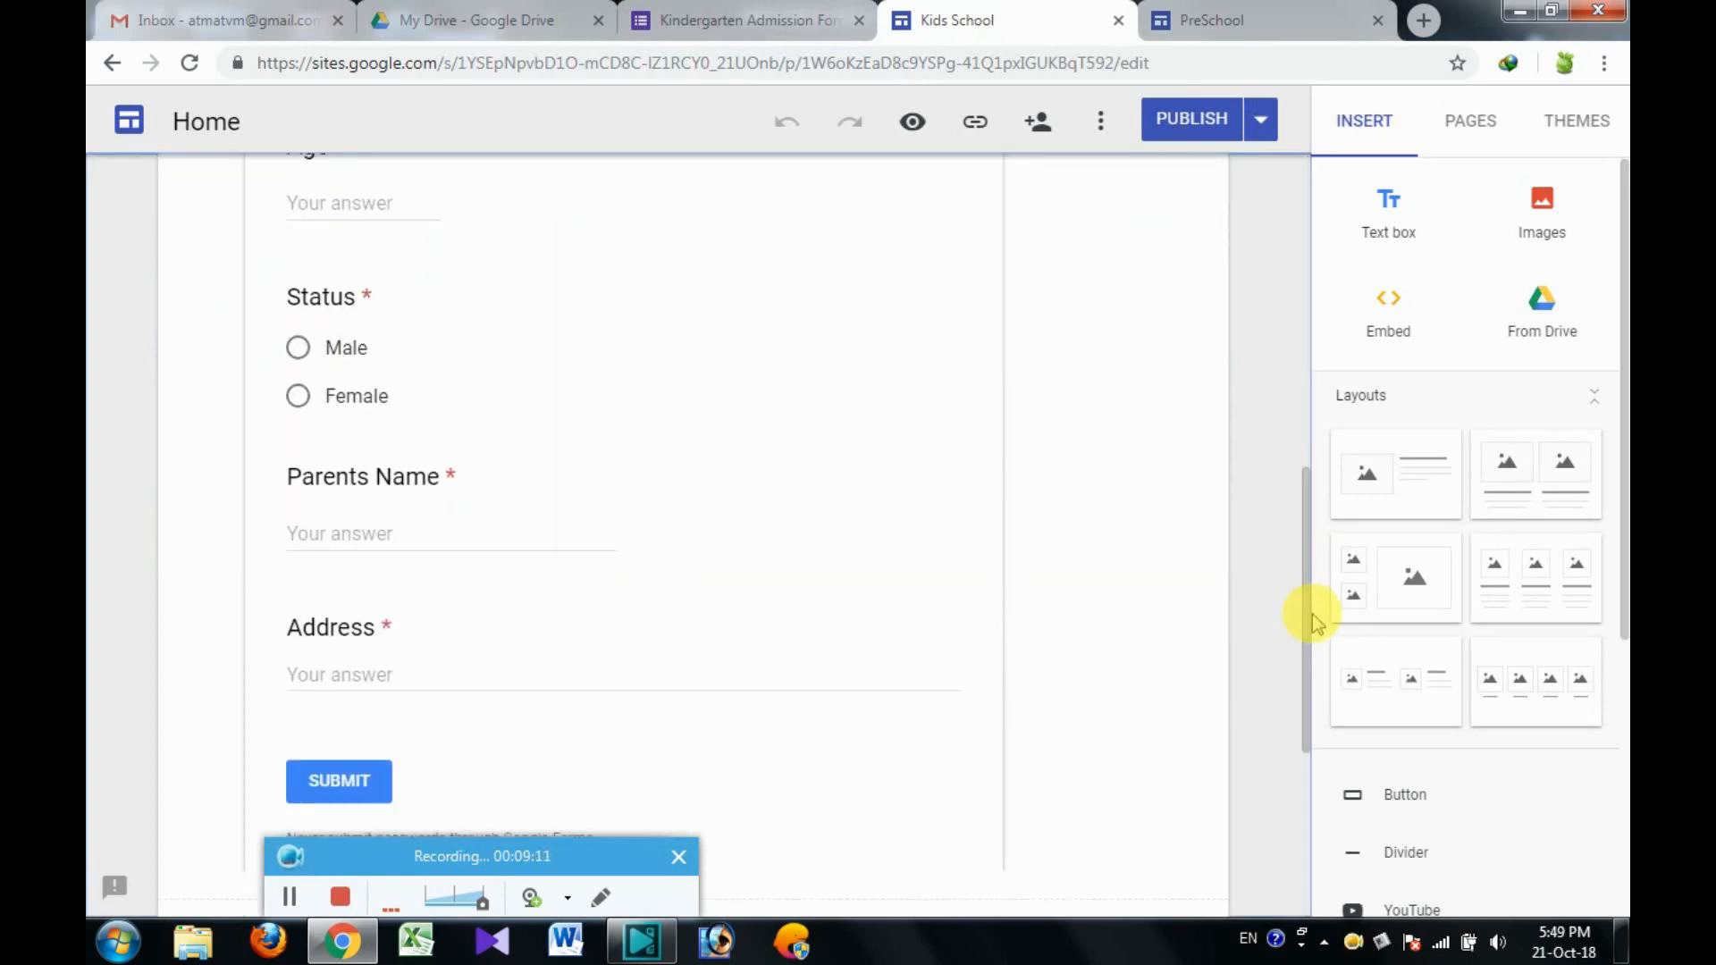
# - Close the sending options of the Kindergarten Admission Form and view its response summary
pyautogui.click(474, 20)
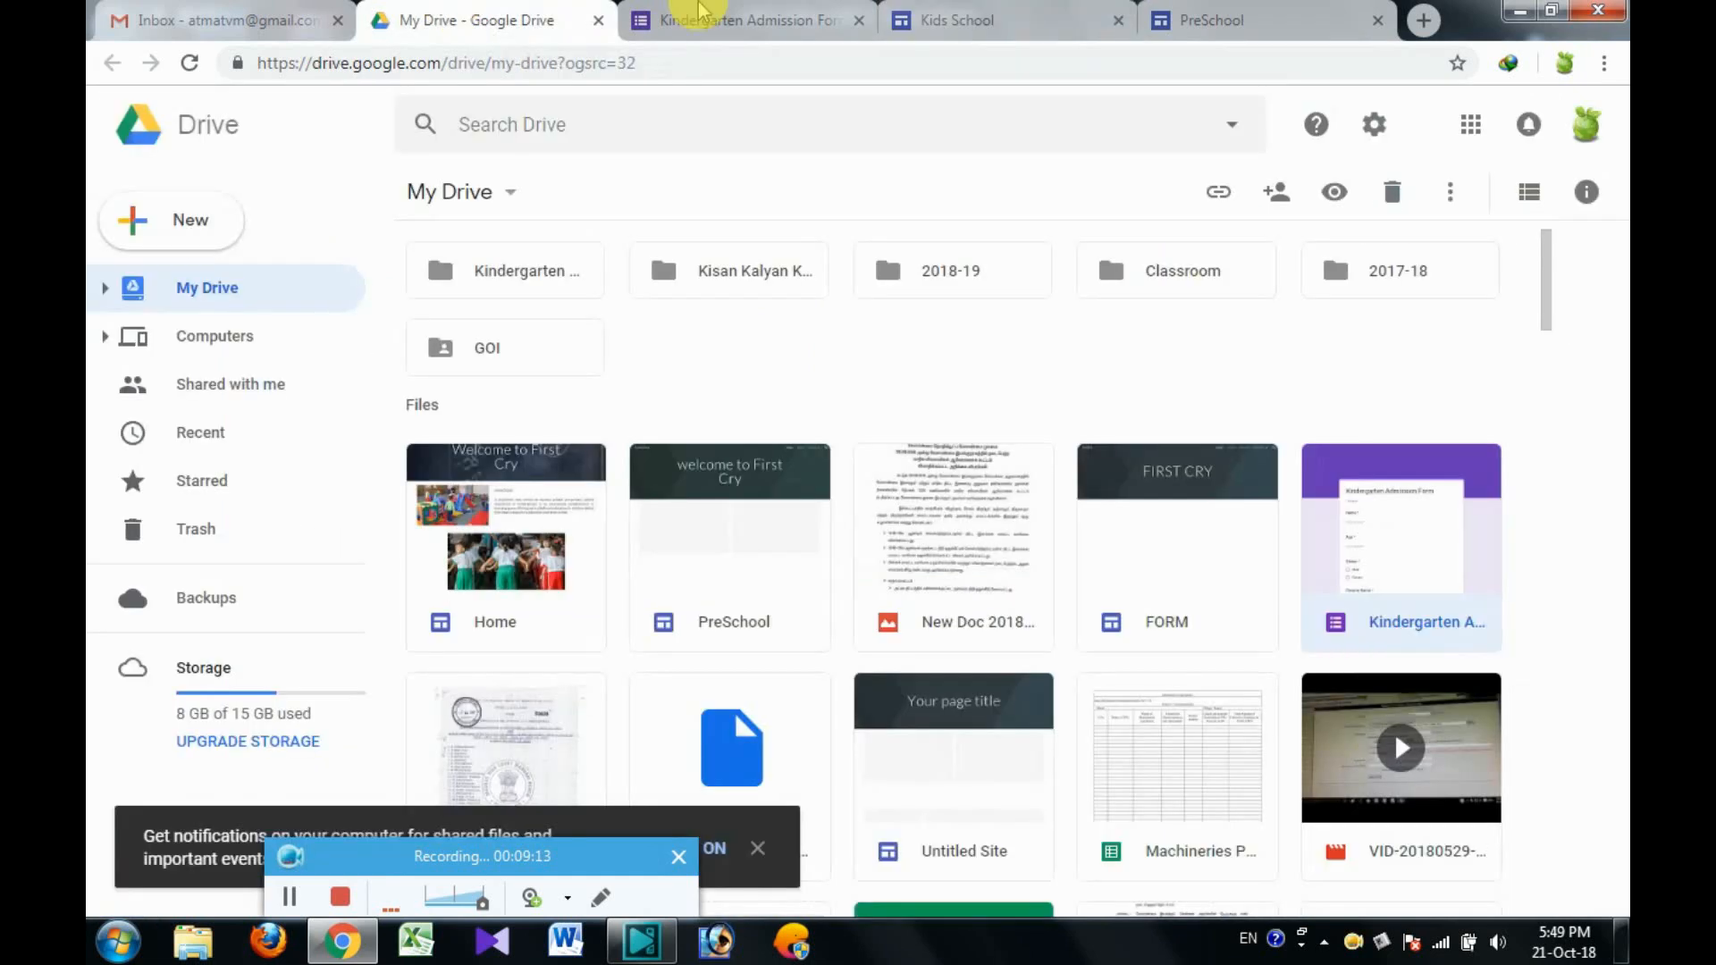
pyautogui.click(718, 13)
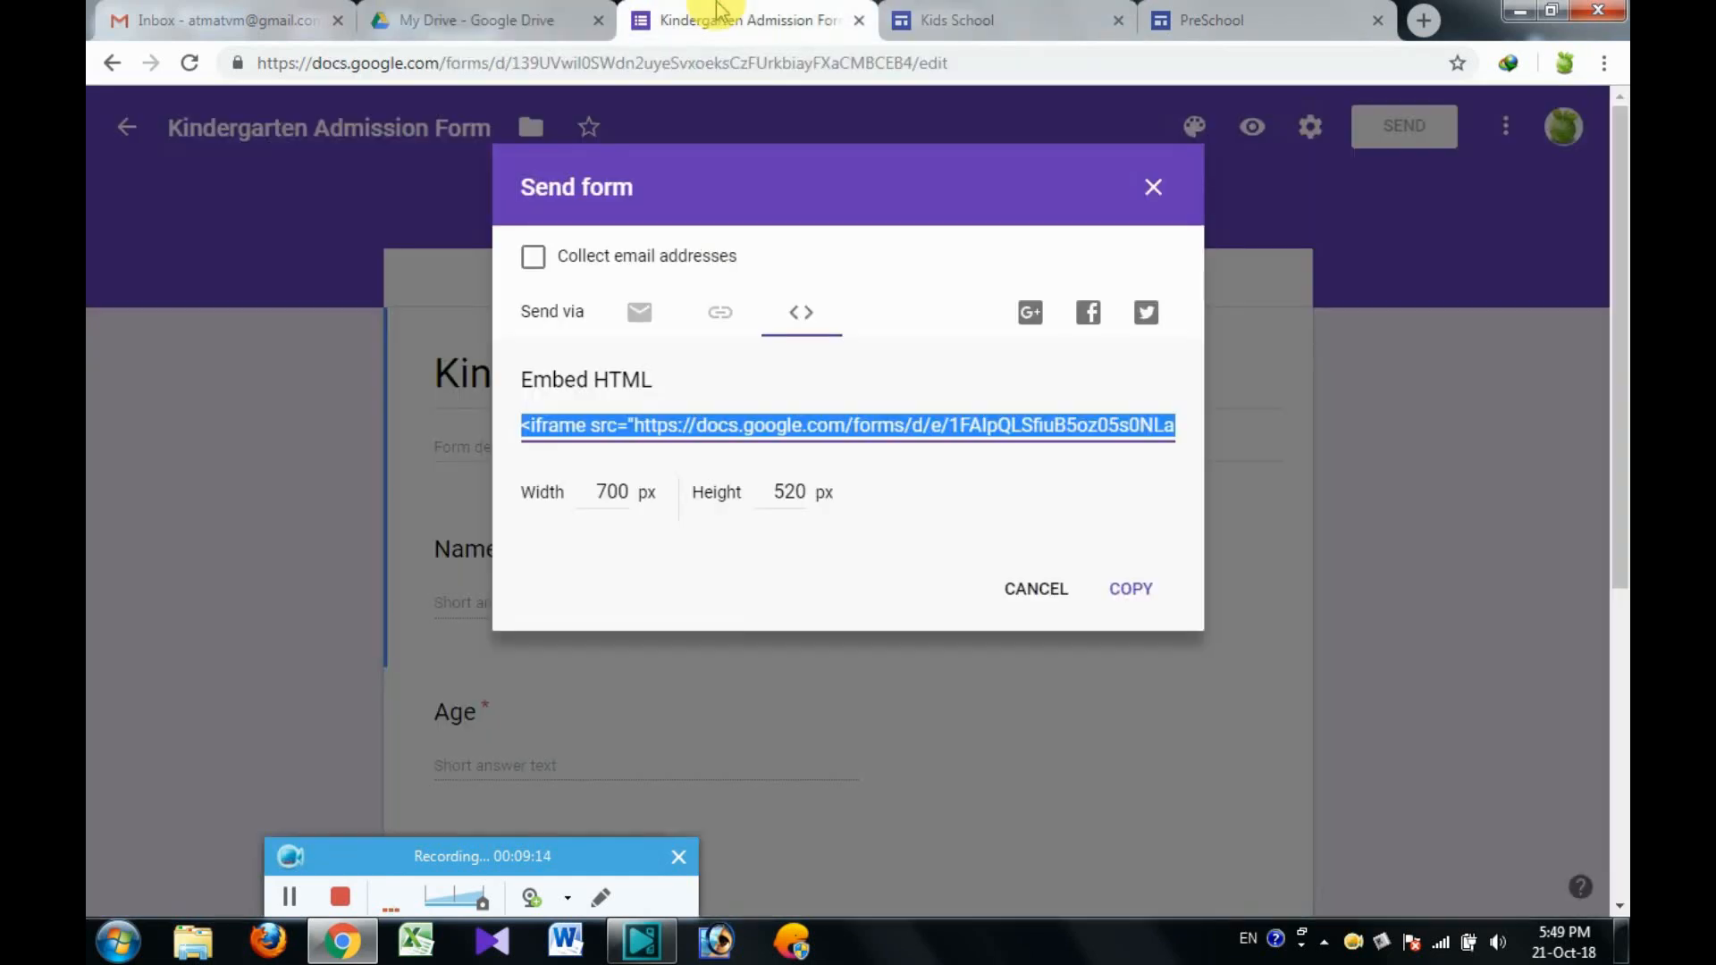
pyautogui.click(1152, 188)
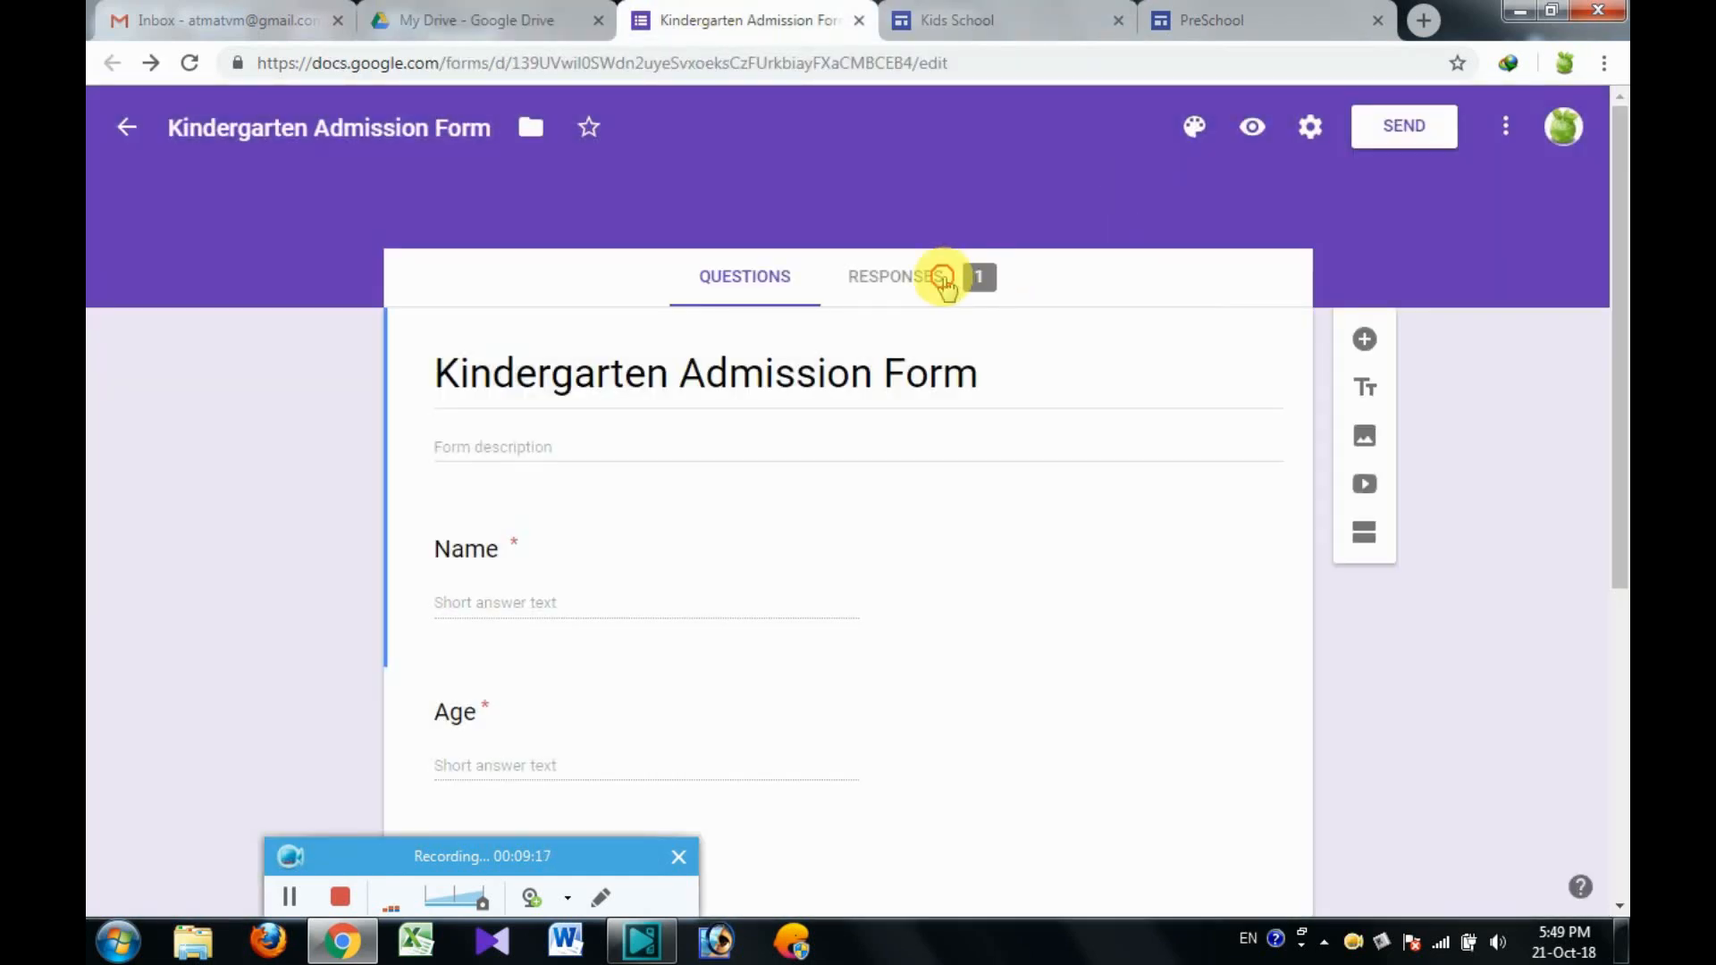
pyautogui.click(941, 278)
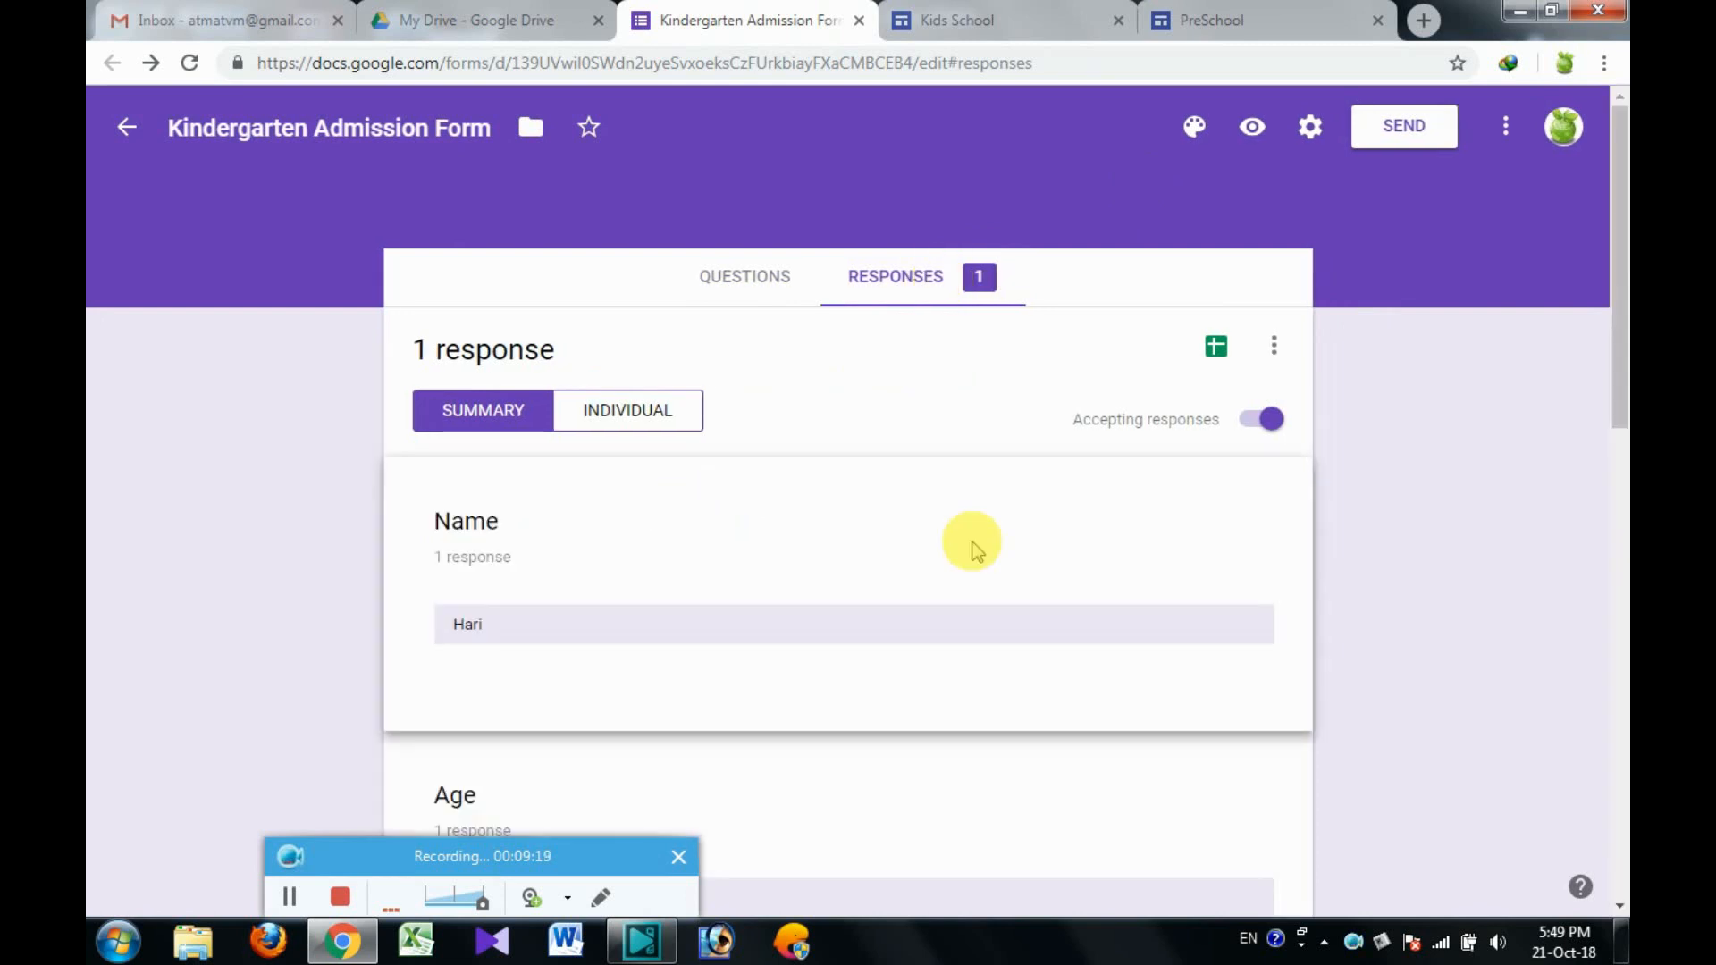
pyautogui.moveTo(1625, 274); pyautogui.dragTo(1288, 11)
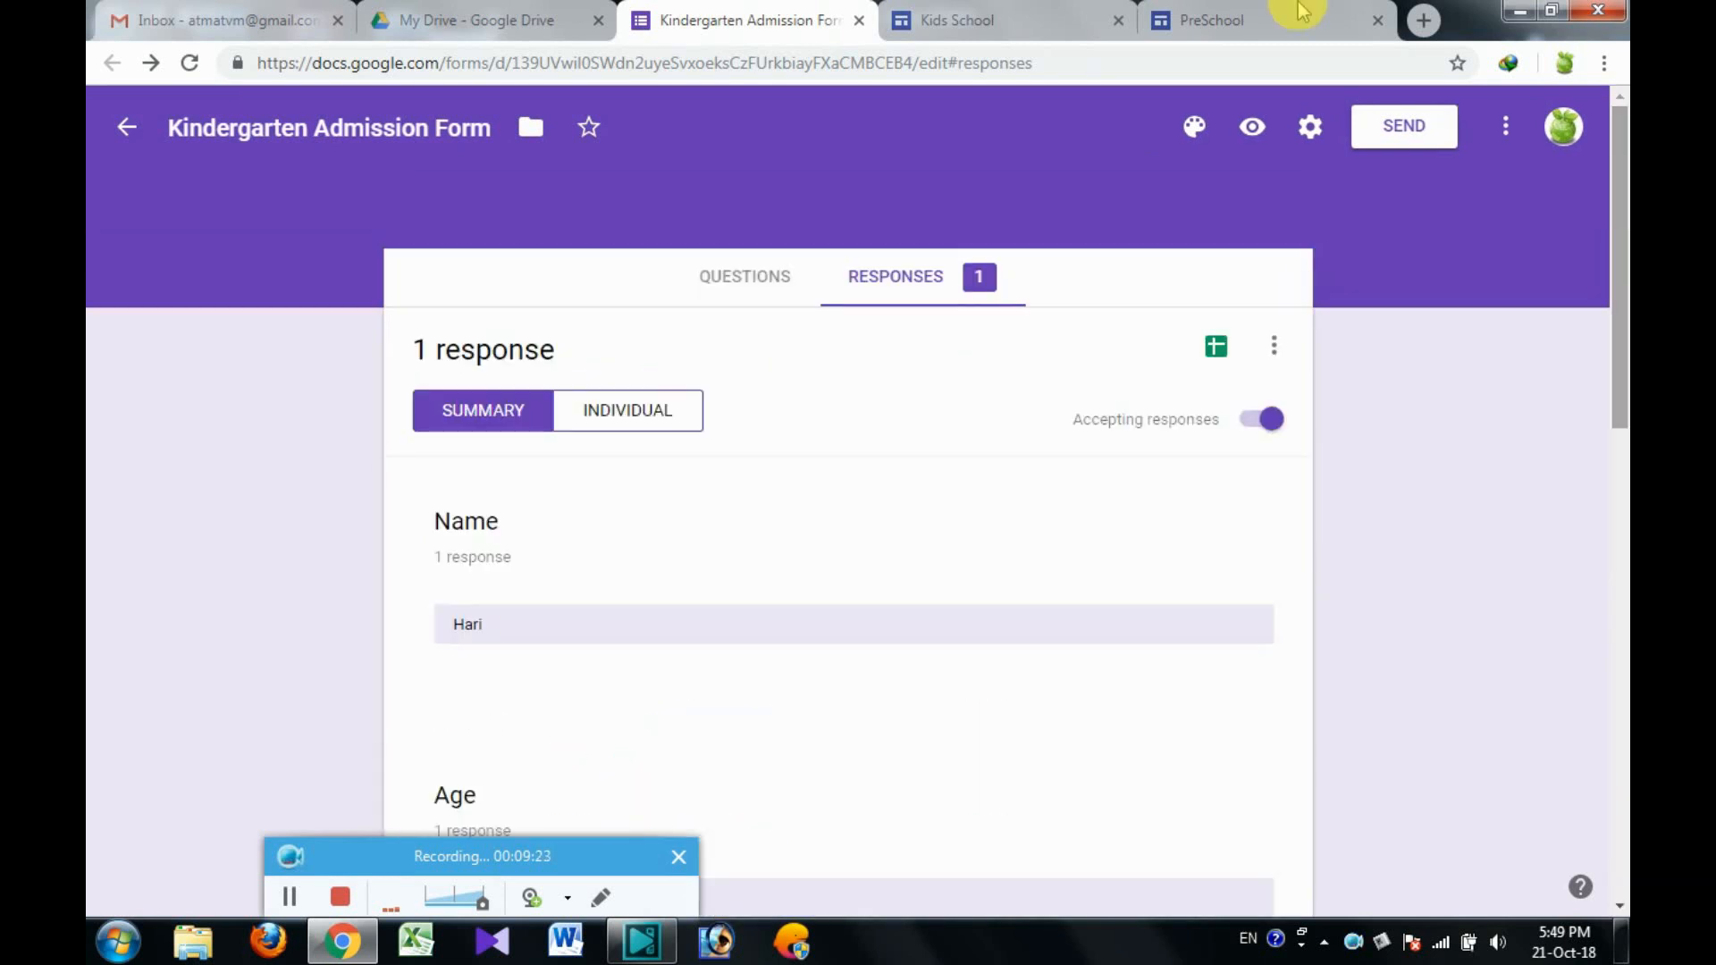
# - Return to the PreSchool site and publish it to the web with the address tvmalaipreschool
pyautogui.click(1247, 12)
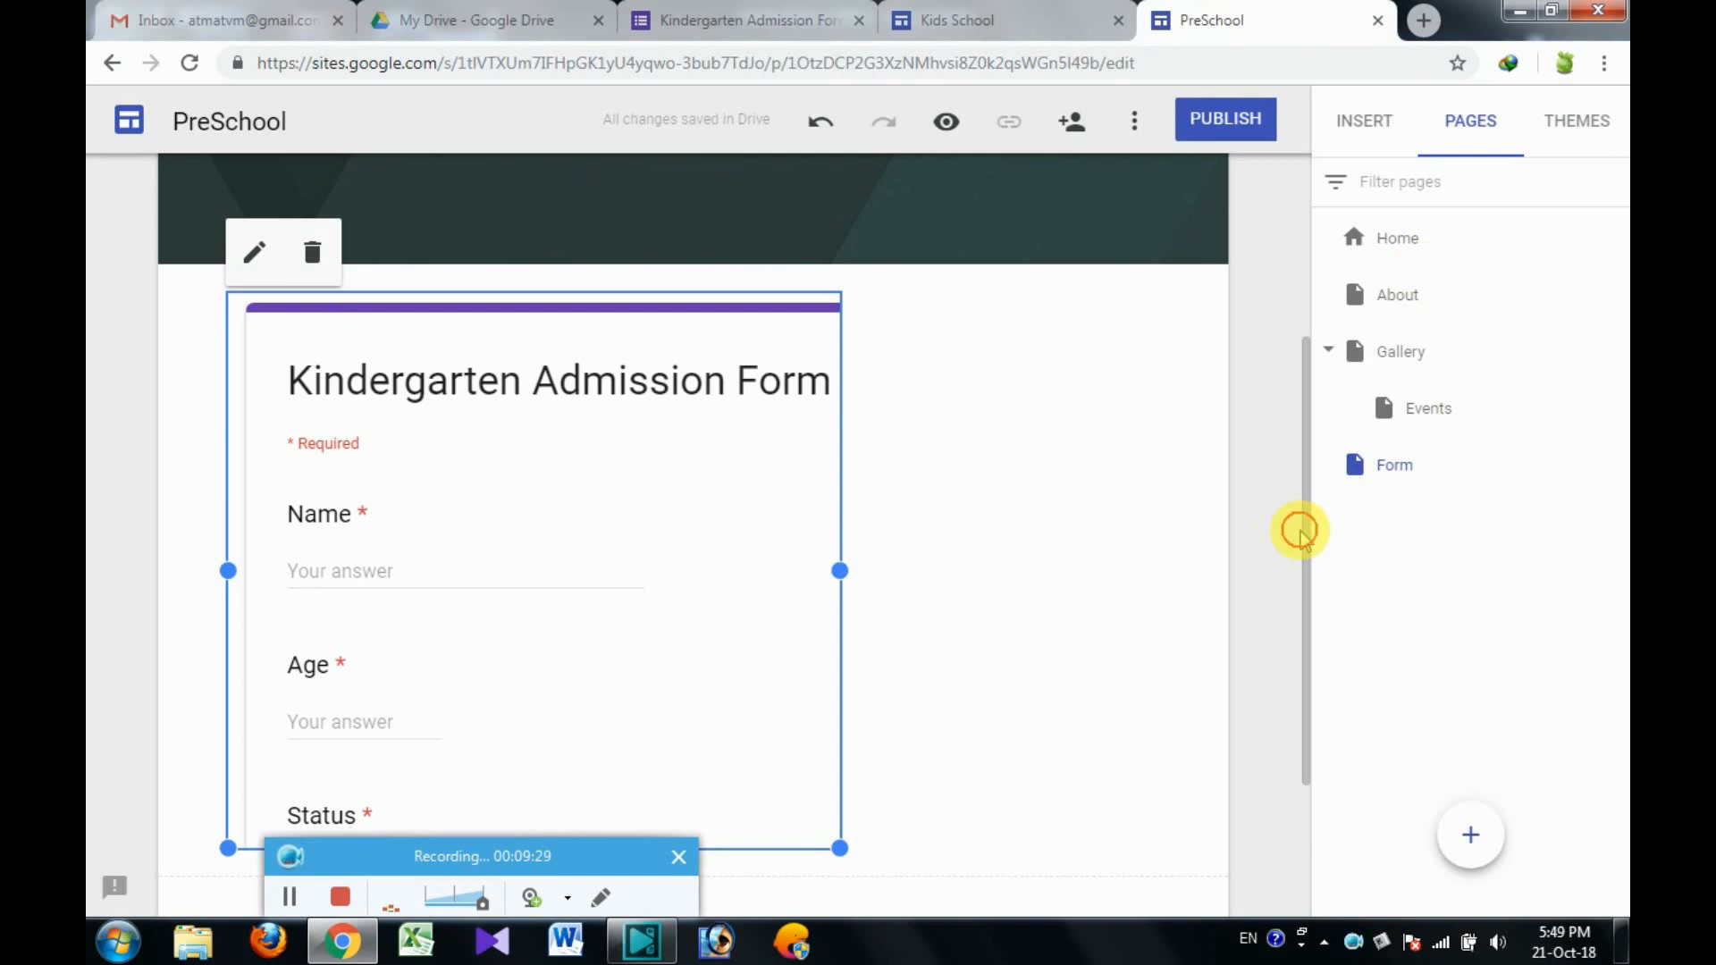
pyautogui.click(1299, 338)
pyautogui.moveTo(1304, 352); pyautogui.dragTo(1302, 154)
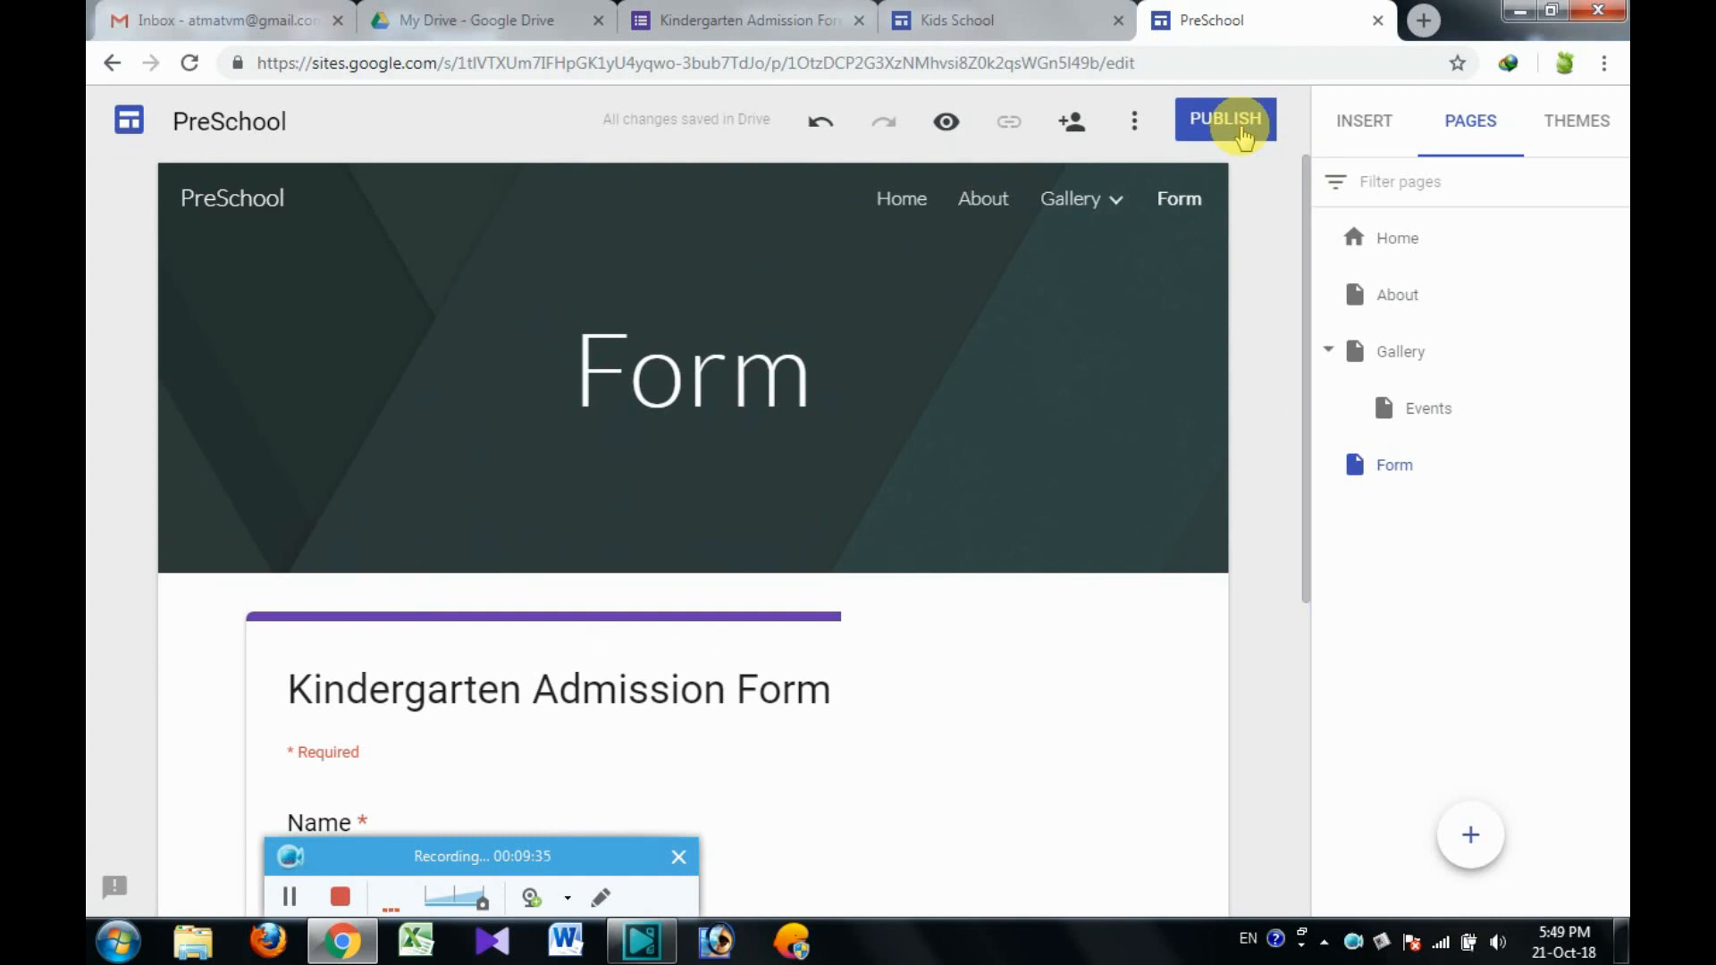
pyautogui.click(1241, 128)
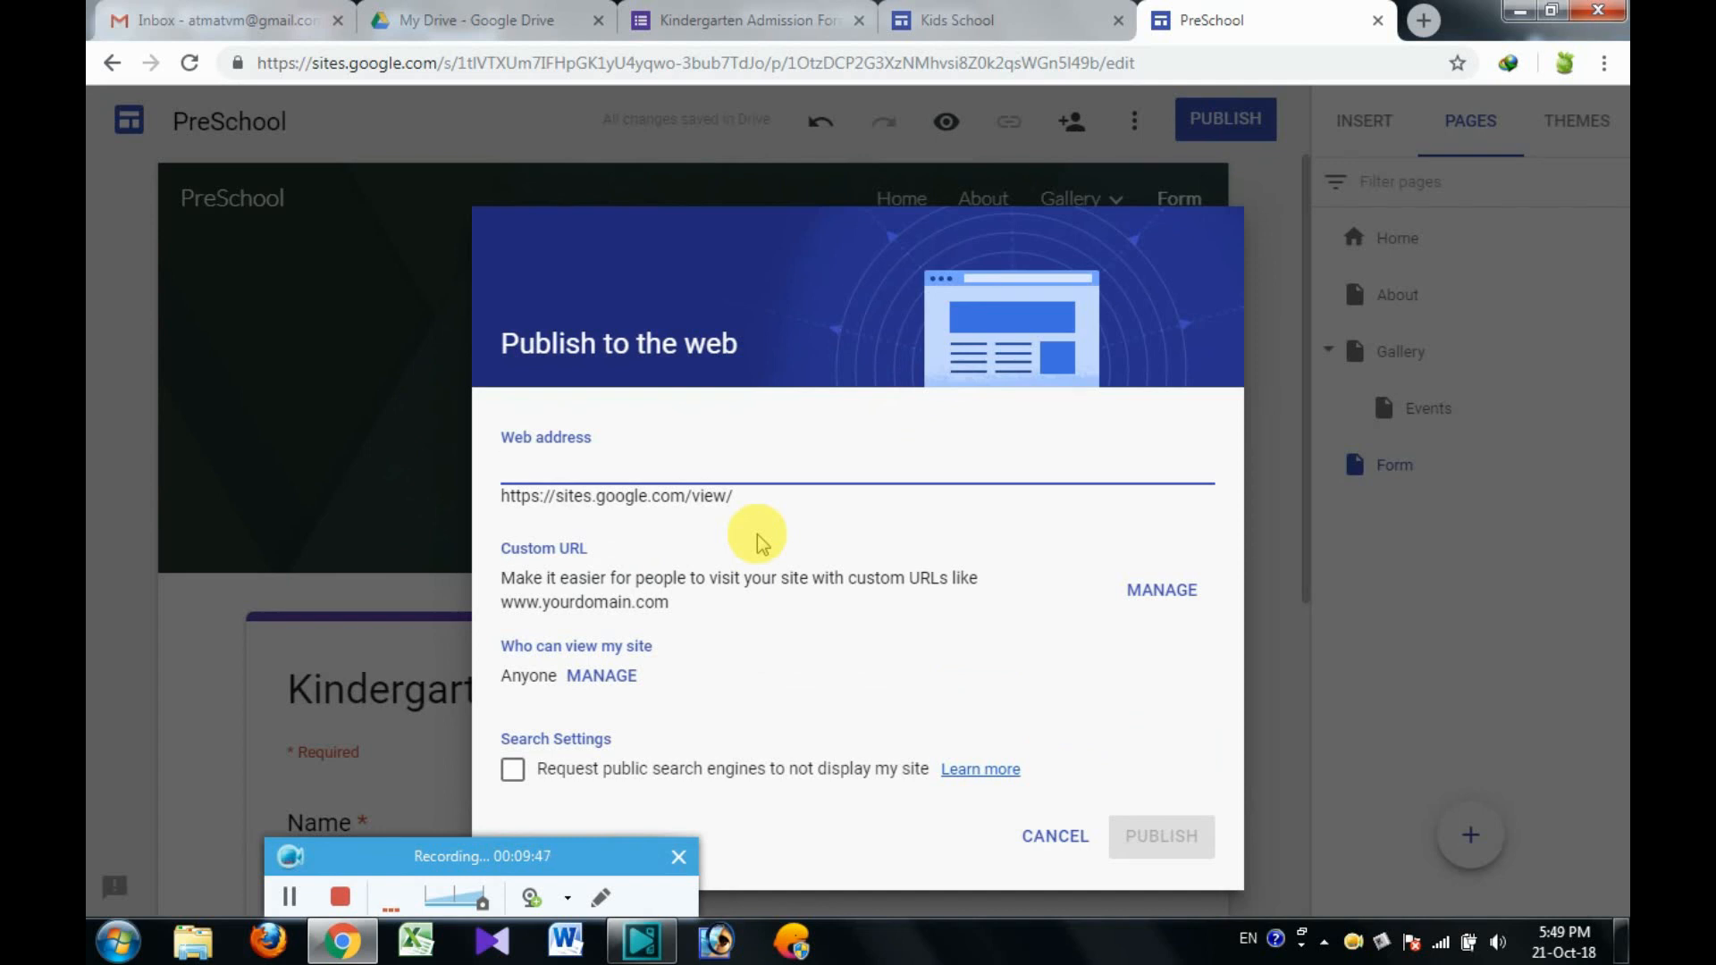
pyautogui.write('tvmalaipreschool')
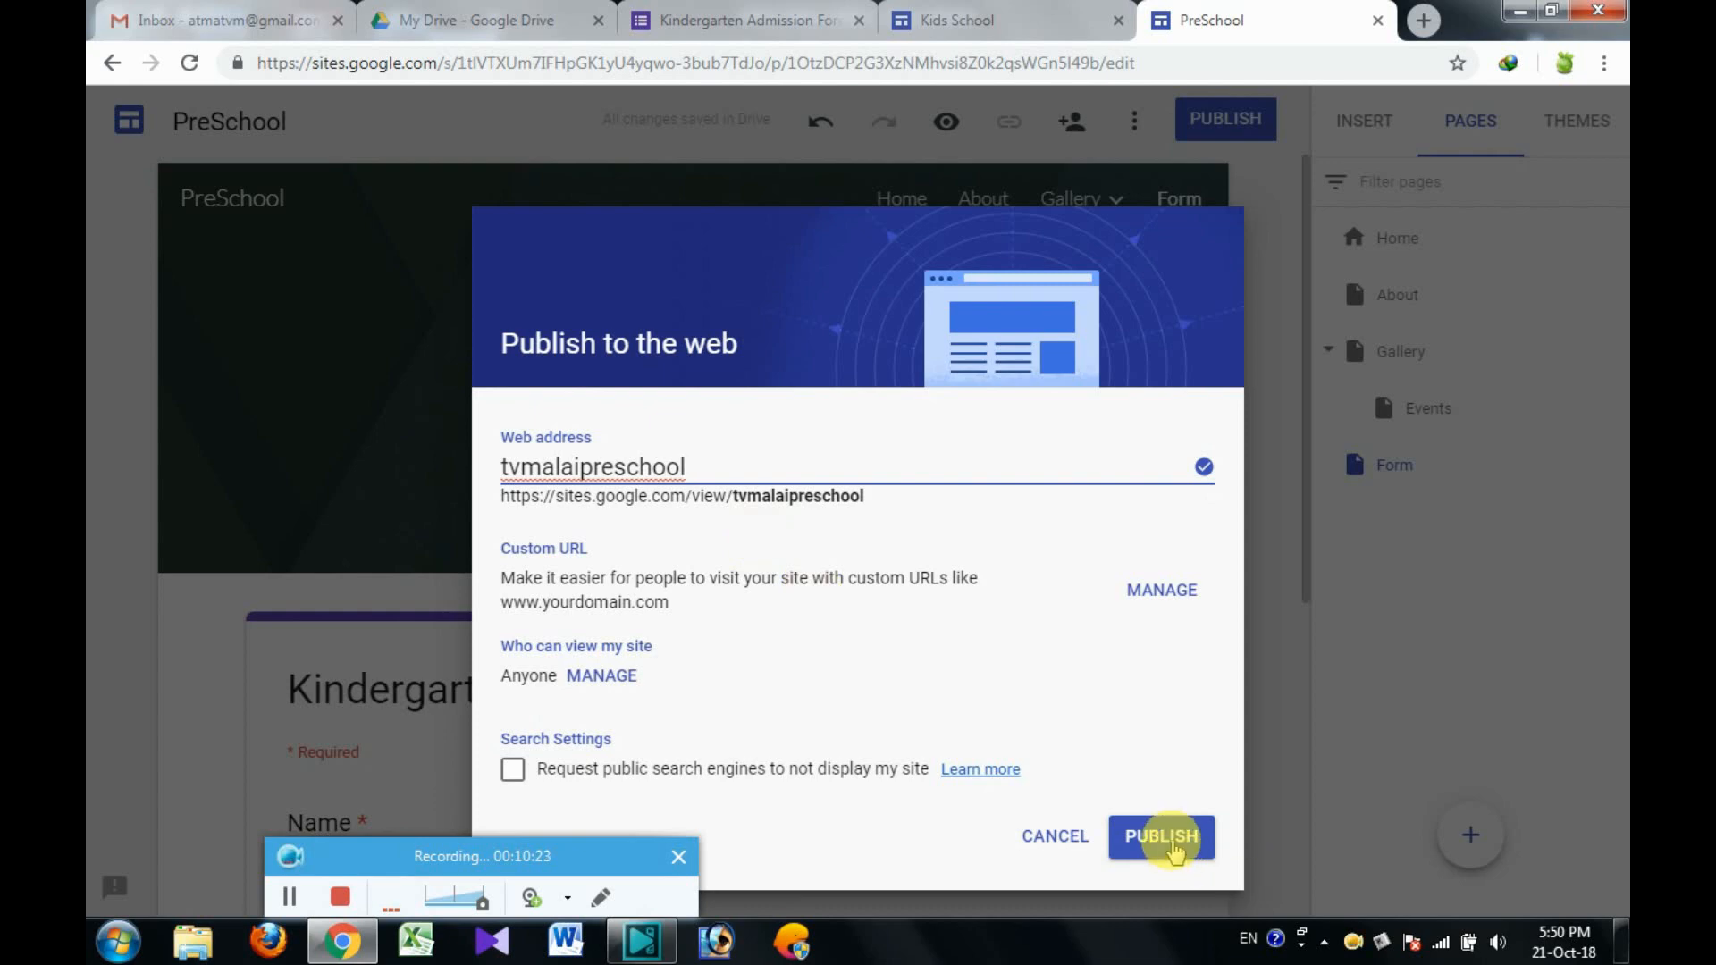
pyautogui.click(1173, 852)
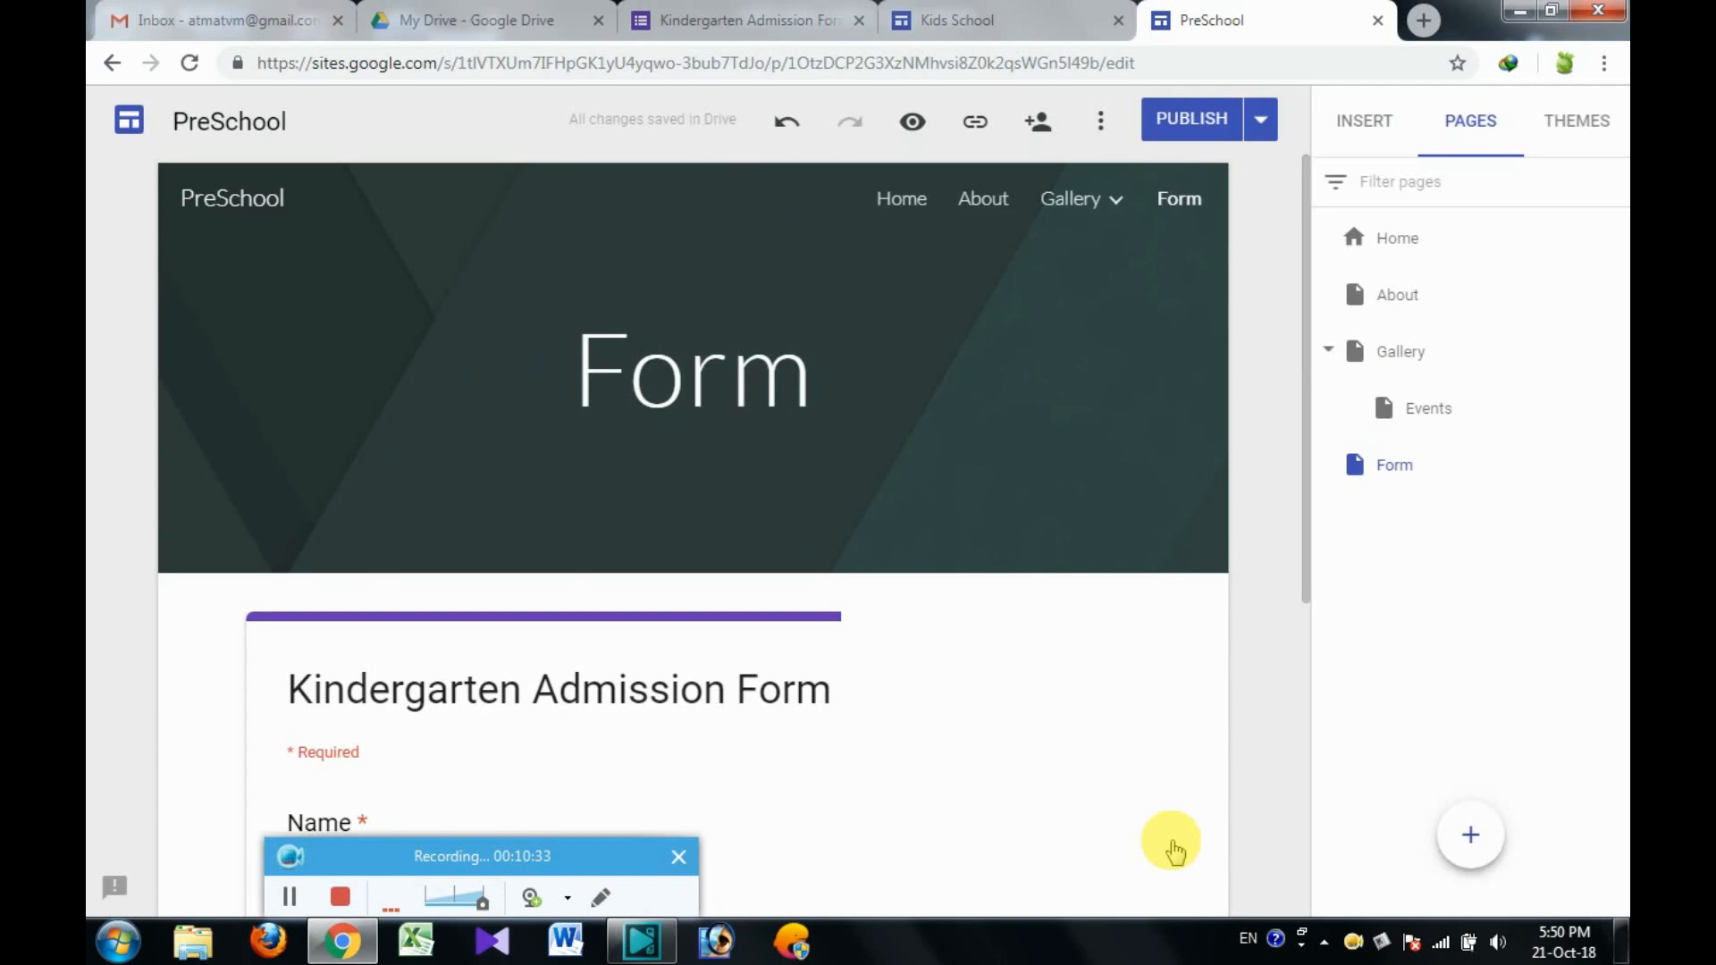
# - View the published PreSchool site and go to its Home page
pyautogui.moveTo(1144, 371)
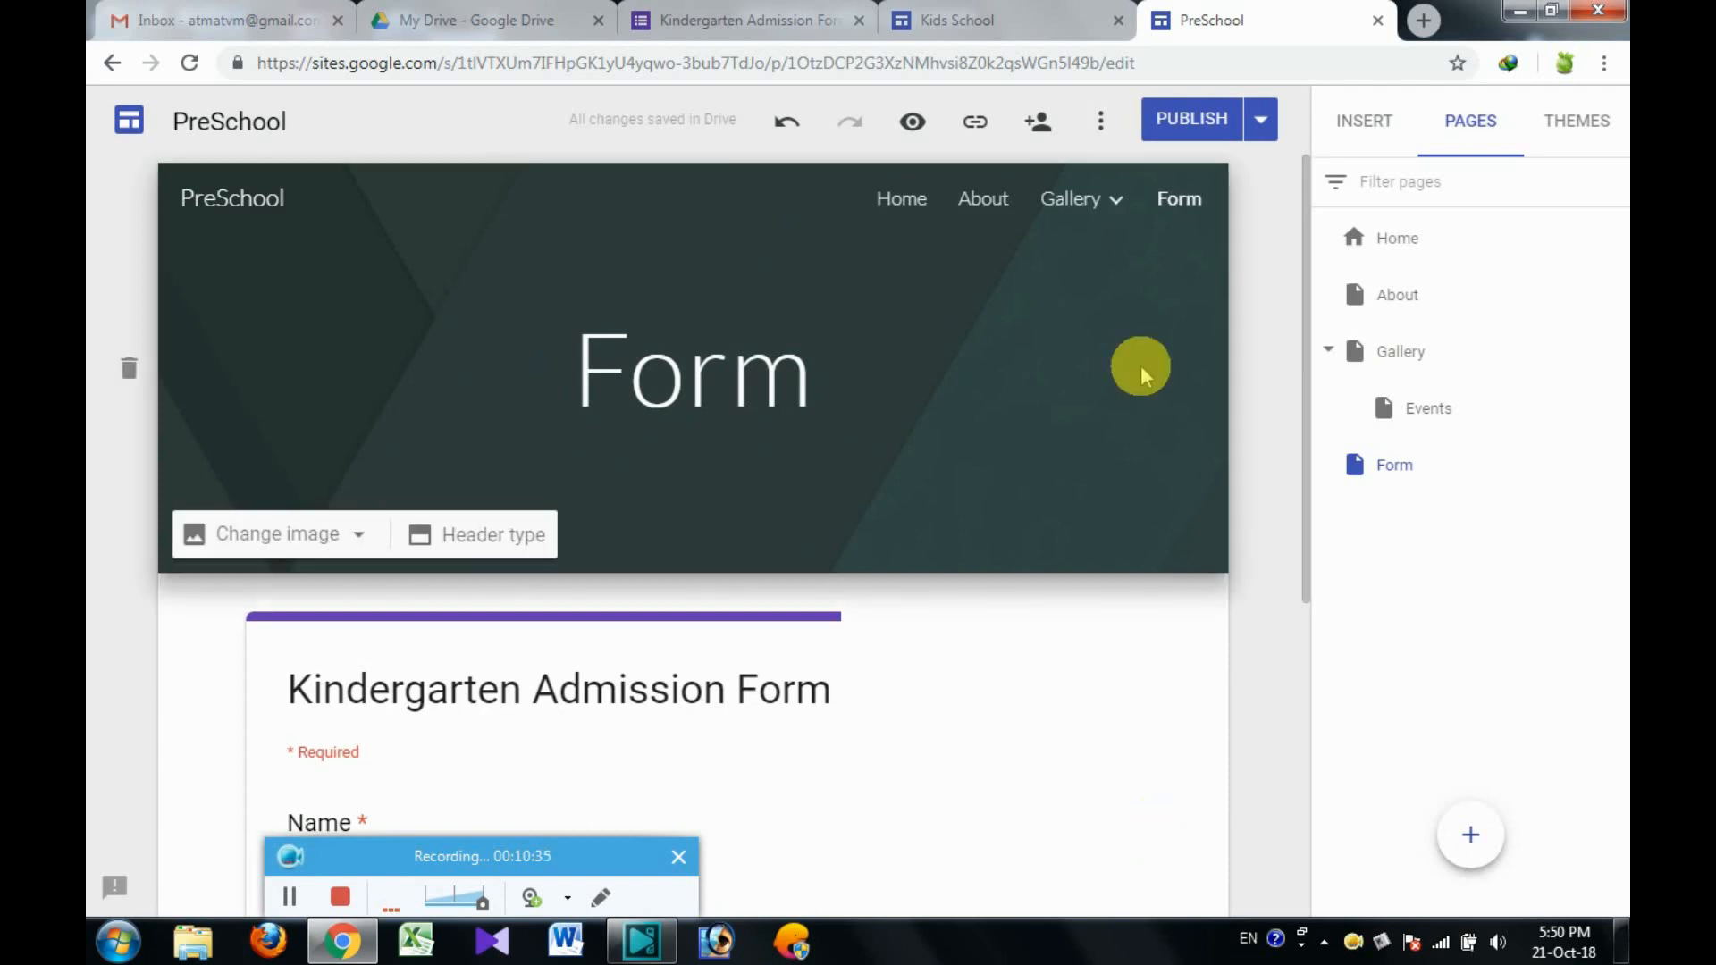
pyautogui.click(1177, 133)
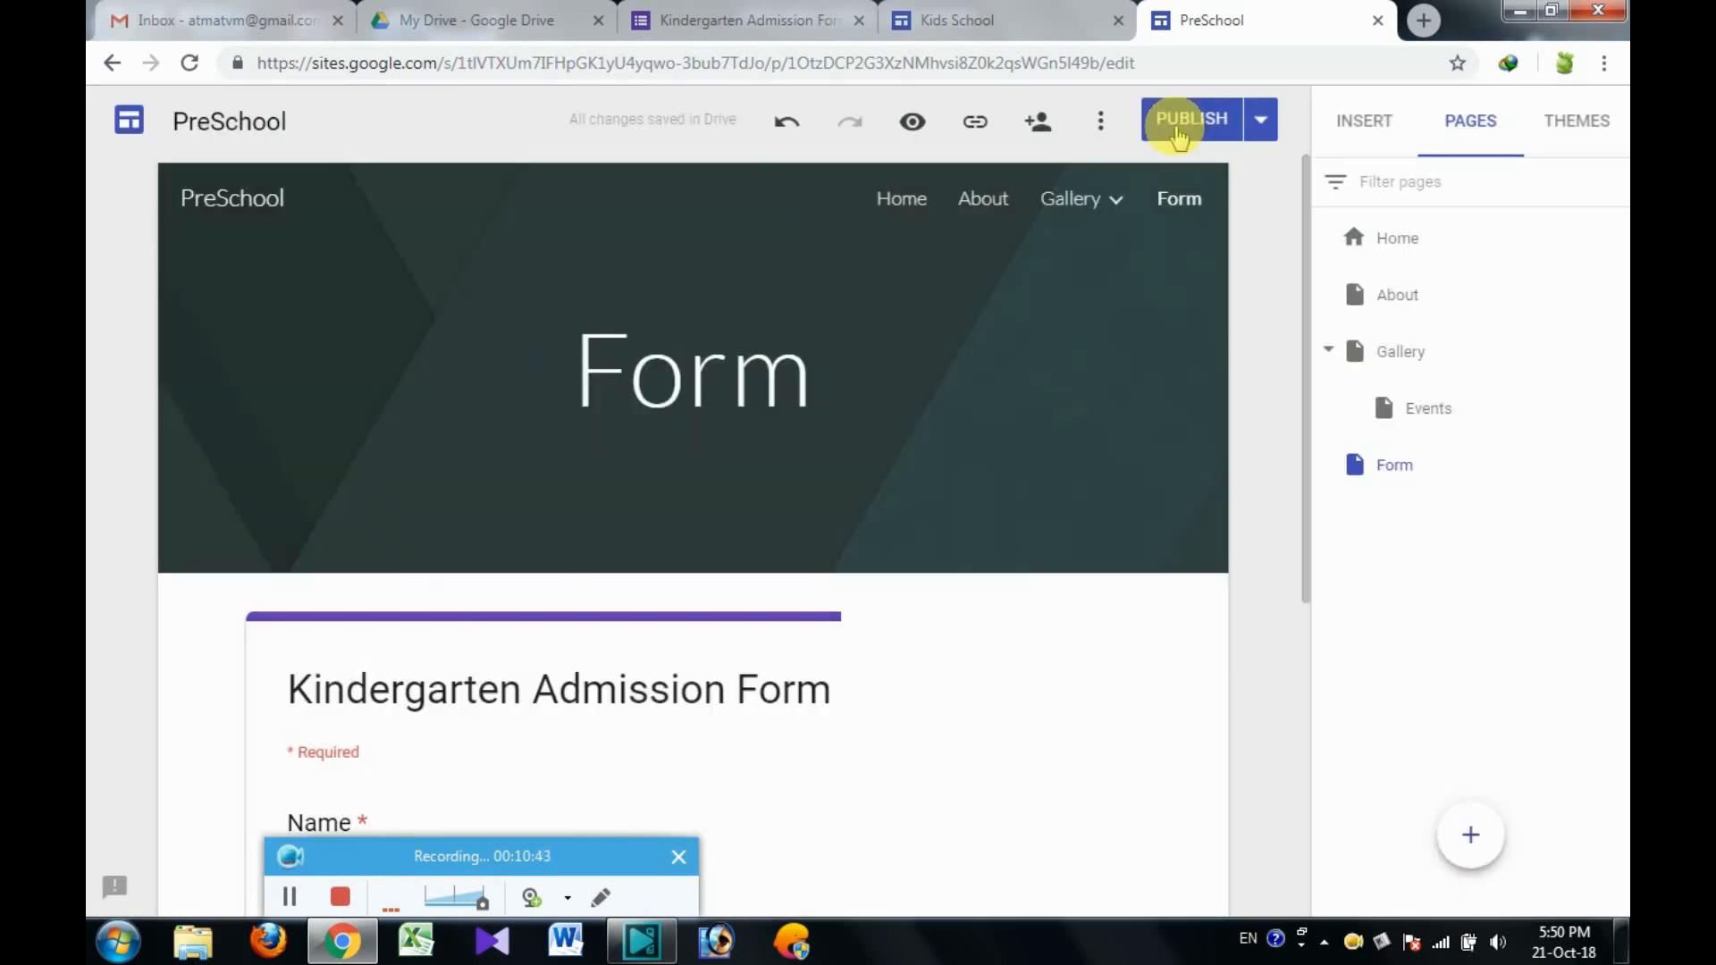
pyautogui.click(1268, 127)
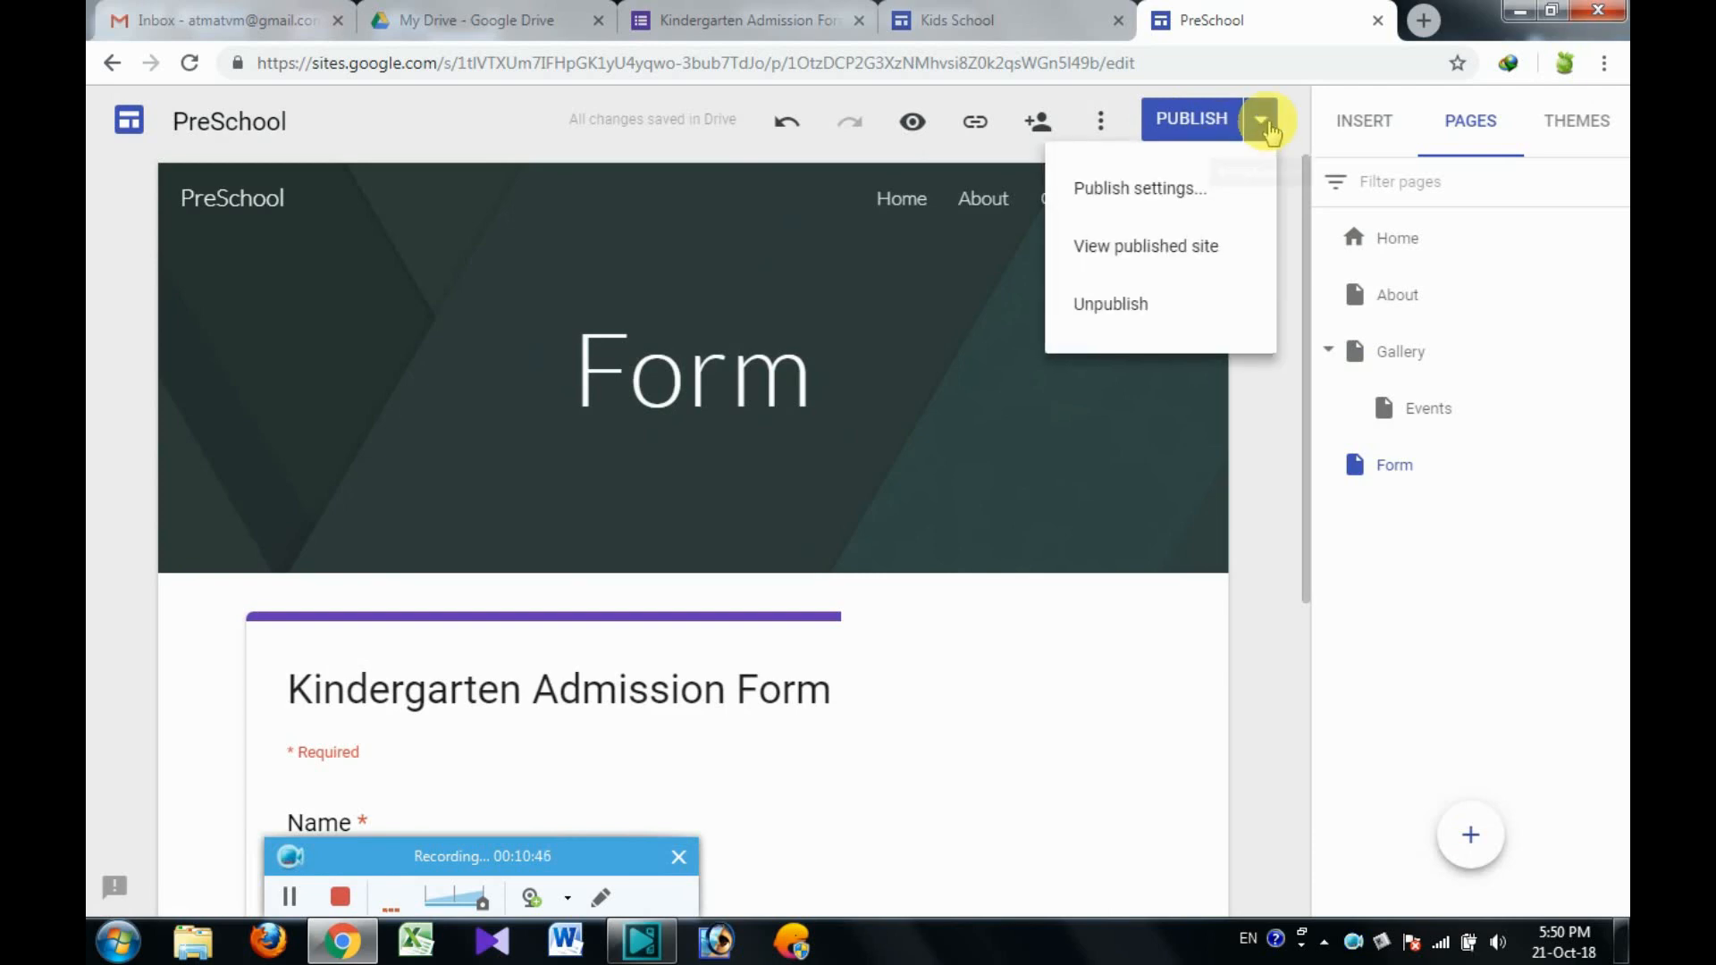
pyautogui.click(1171, 257)
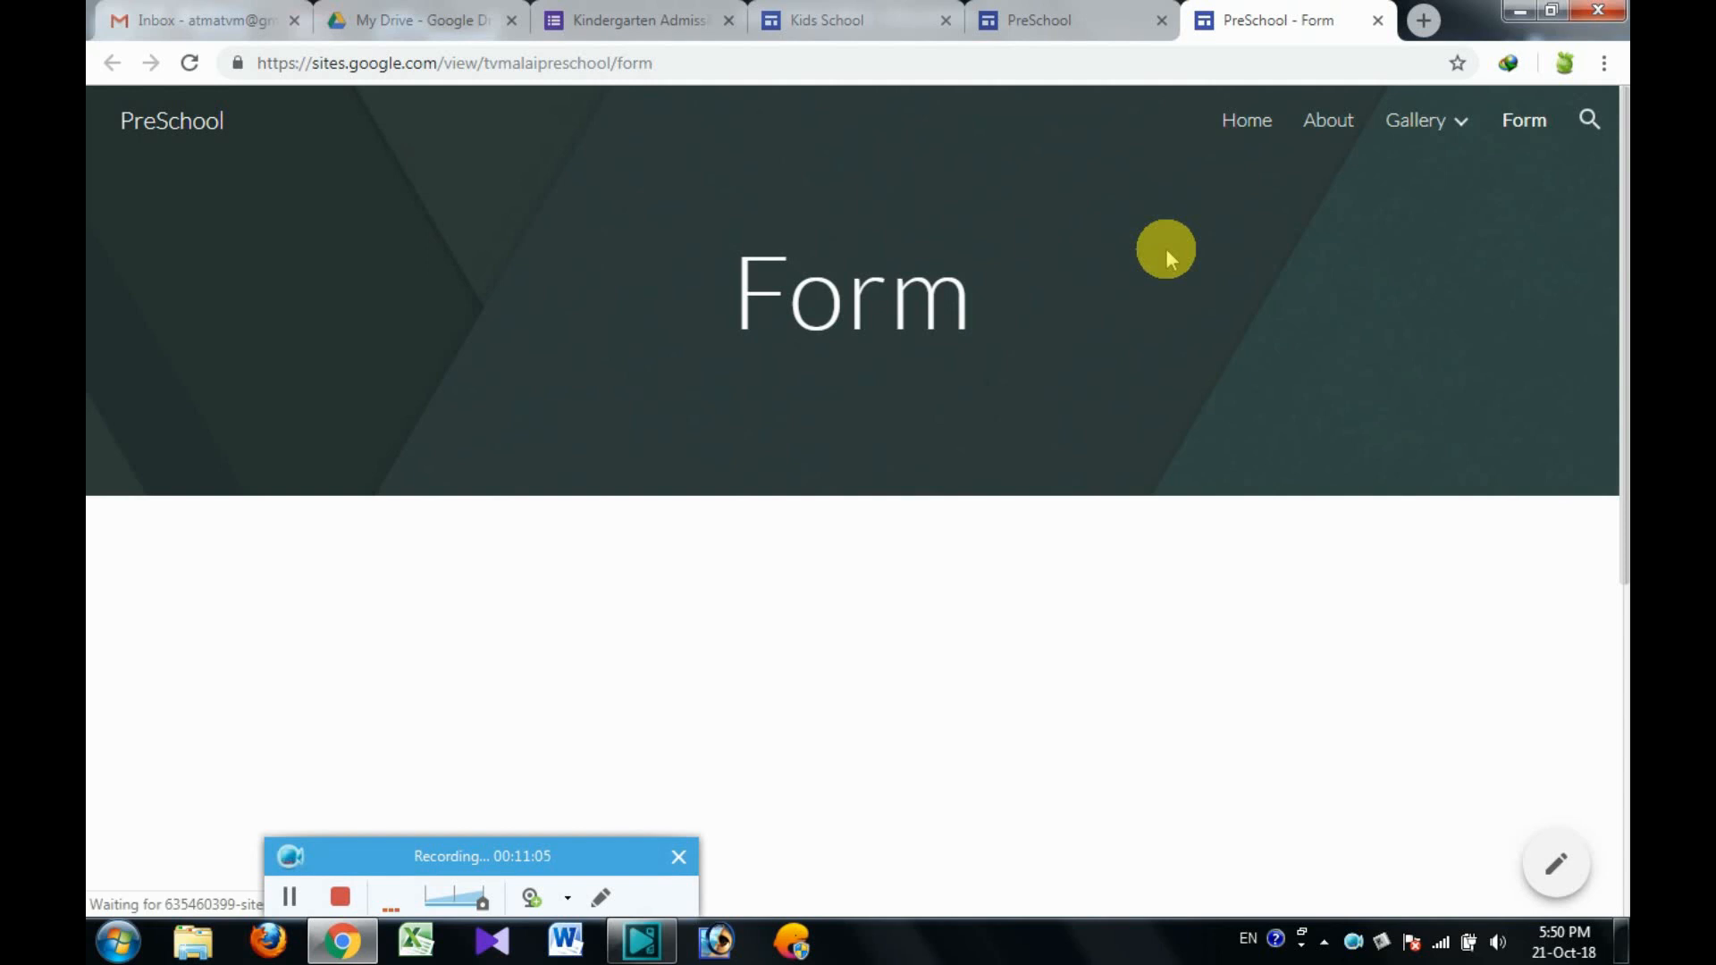
pyautogui.click(1241, 125)
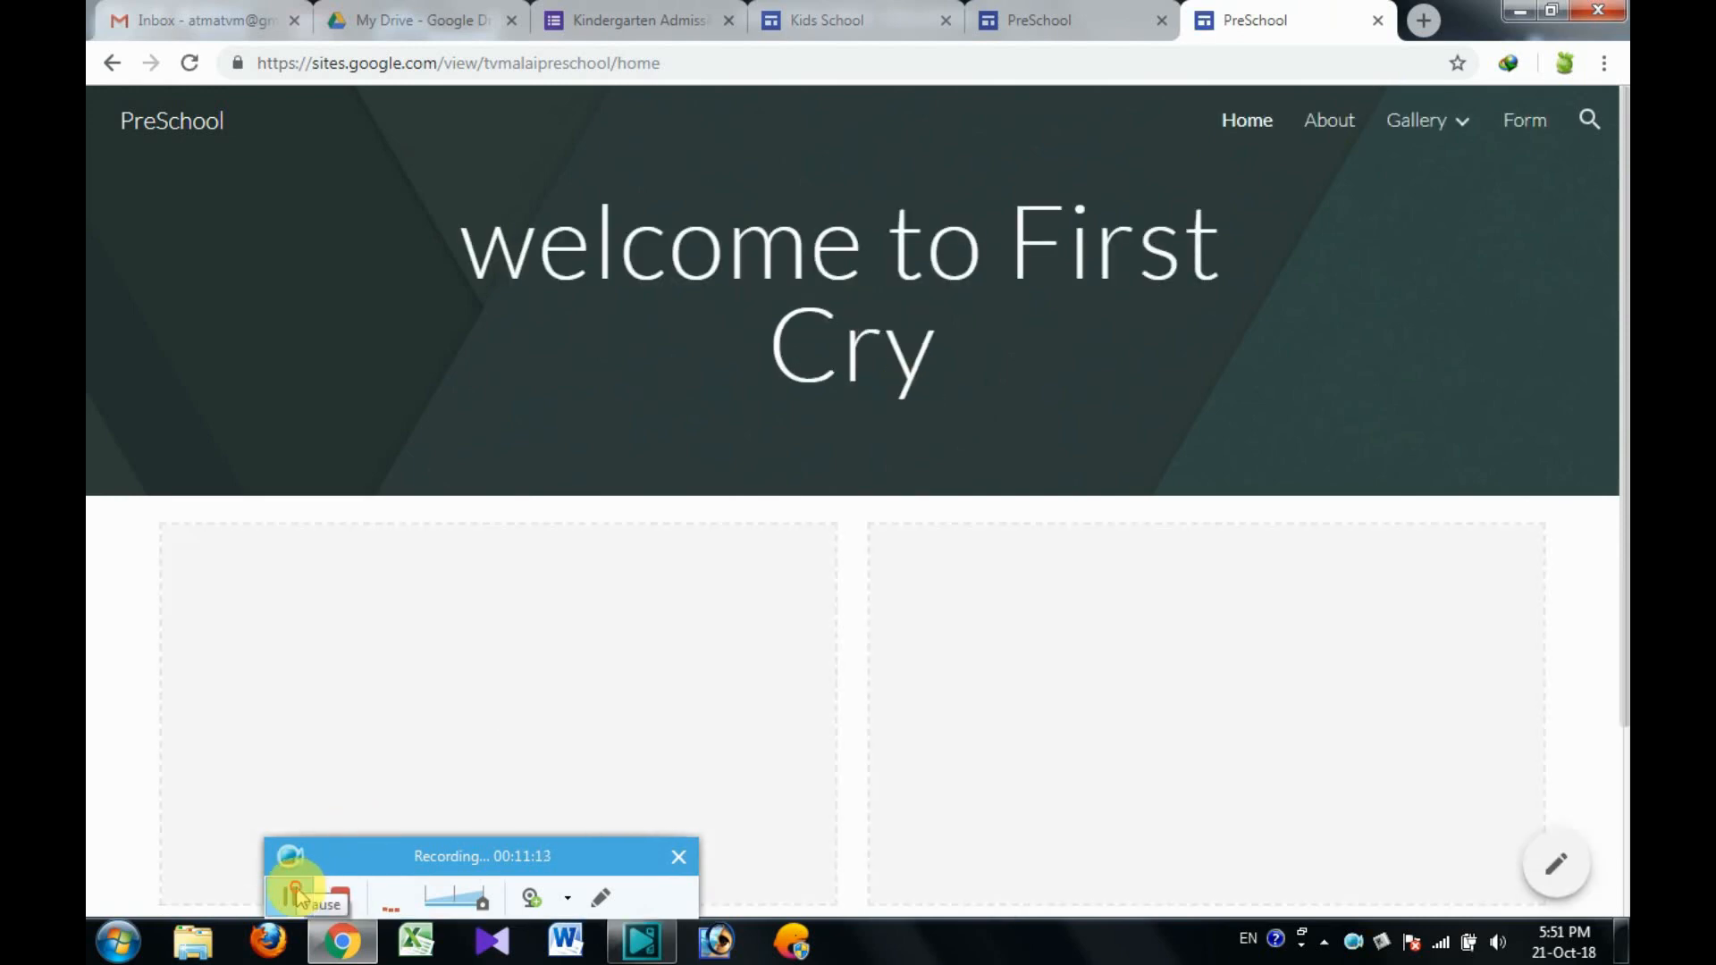
pyautogui.click(295, 897)
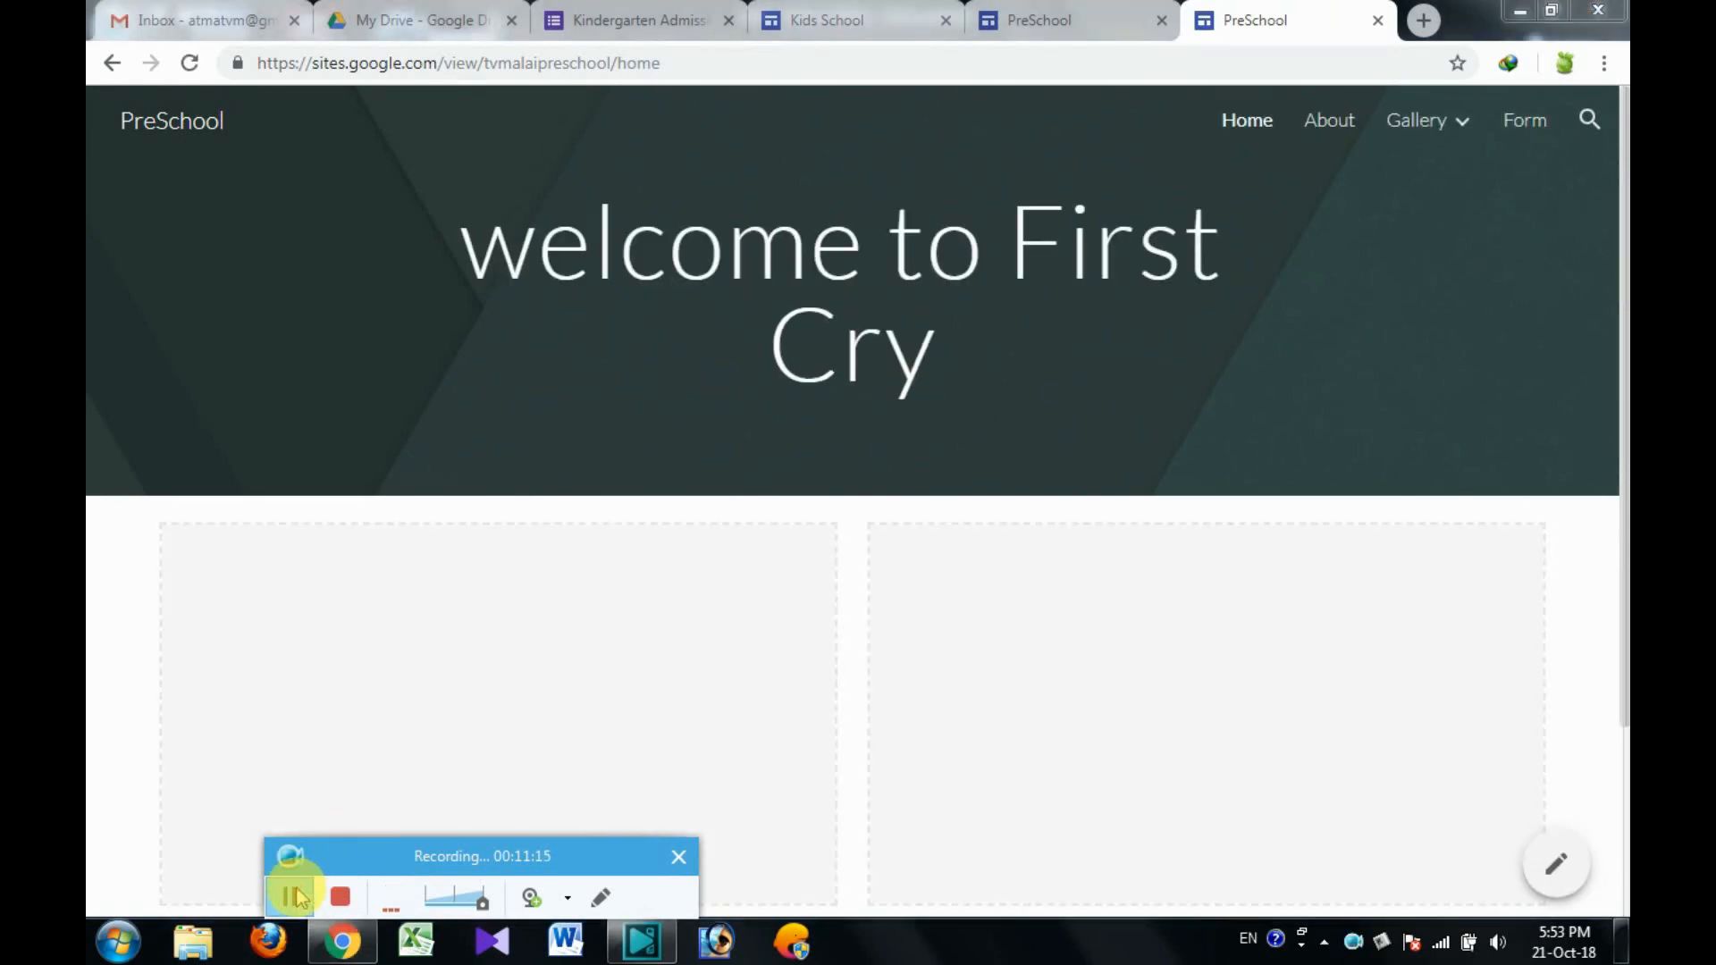